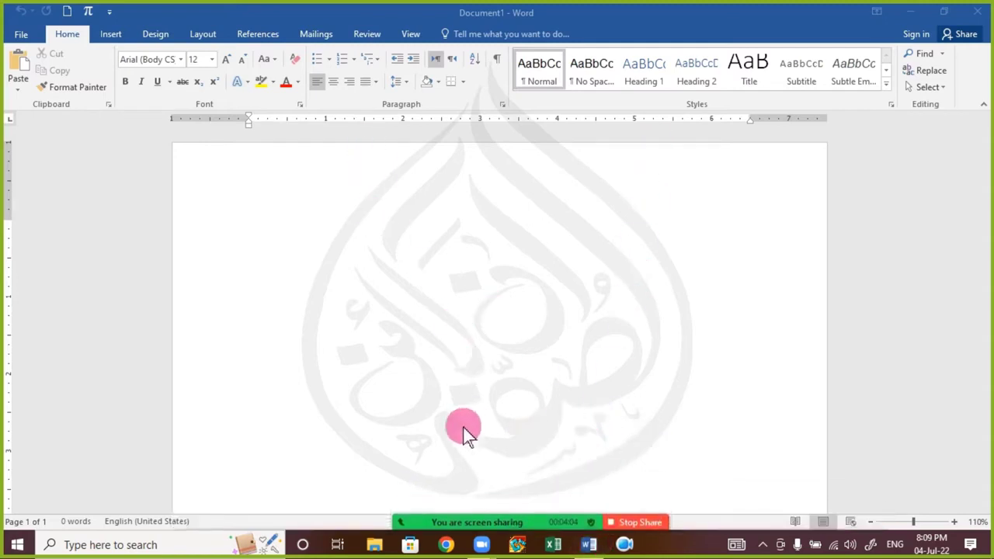
- Open the meeting chat, reposition its window to read the participants' messages, and close it
{"action": "left_click", "coordinate": [489, 519]}
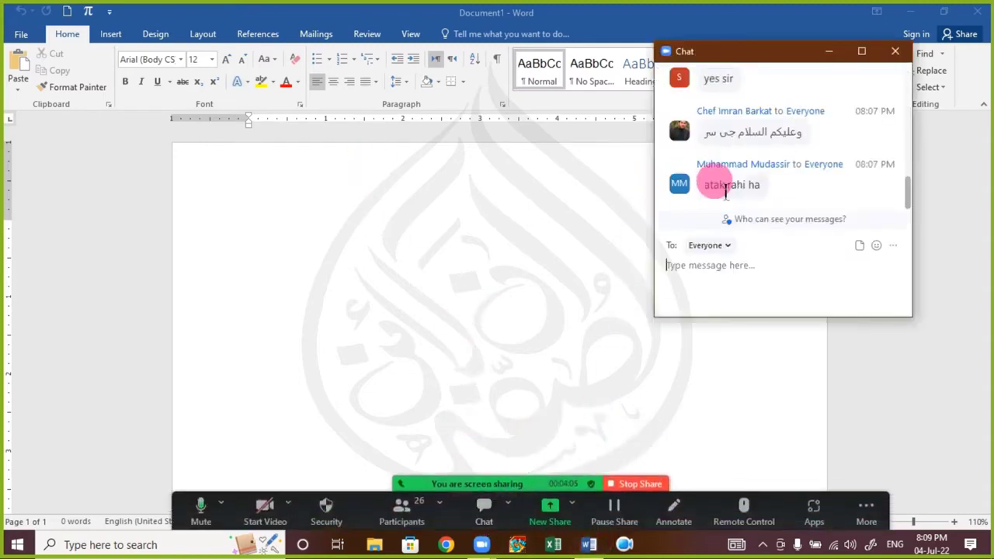
{"action": "left_click_drag", "start_coordinate": [754, 53], "coordinate": [616, 183]}
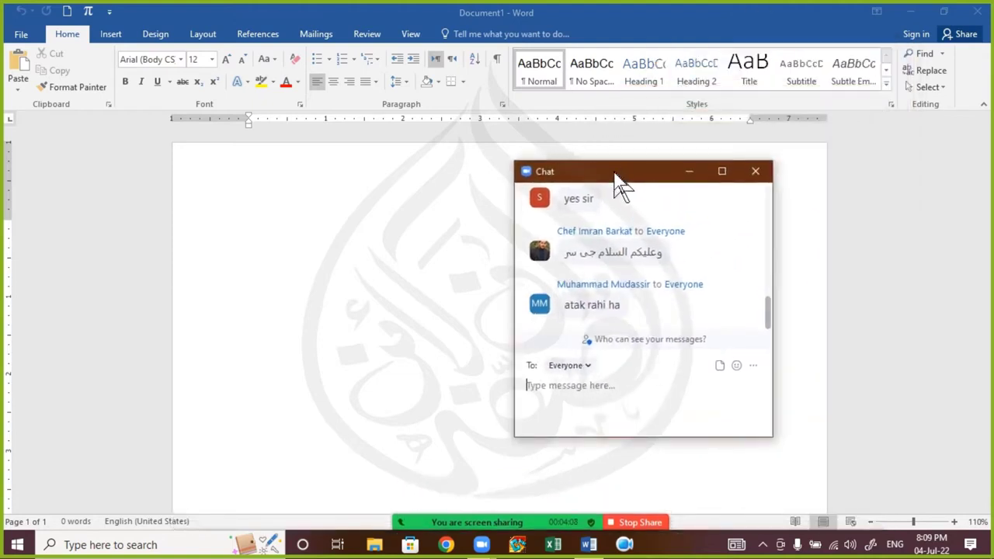
{"action": "left_click", "coordinate": [616, 180]}
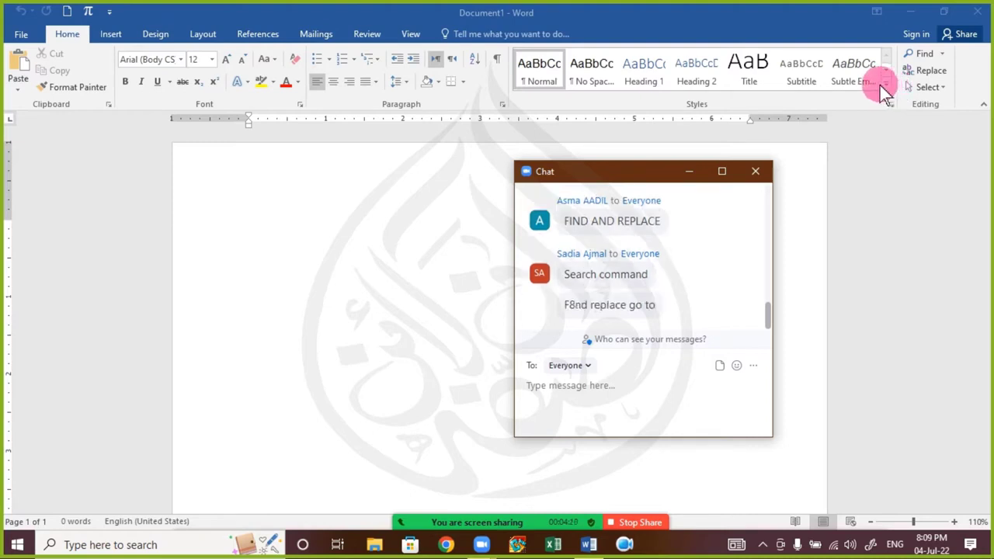
{"action": "left_click", "coordinate": [755, 171]}
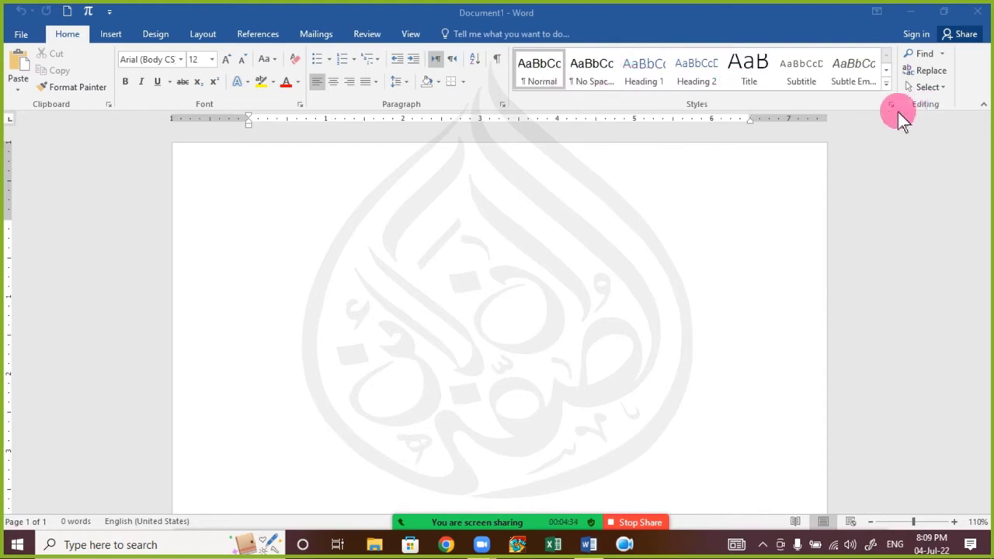
- Expand the style gallery to view all available styles, and collapse it again
{"action": "left_click", "coordinate": [885, 84]}
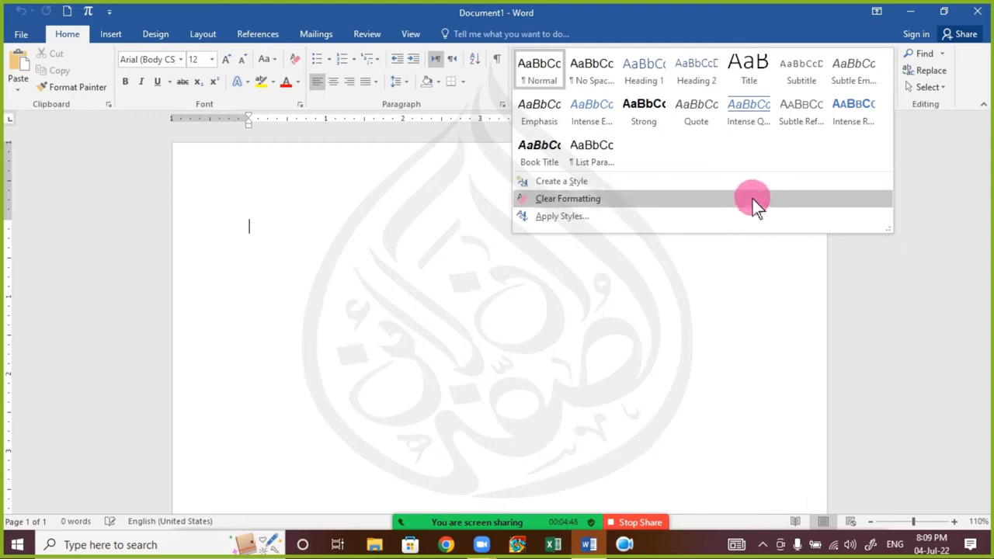
{"action": "left_click", "coordinate": [504, 284]}
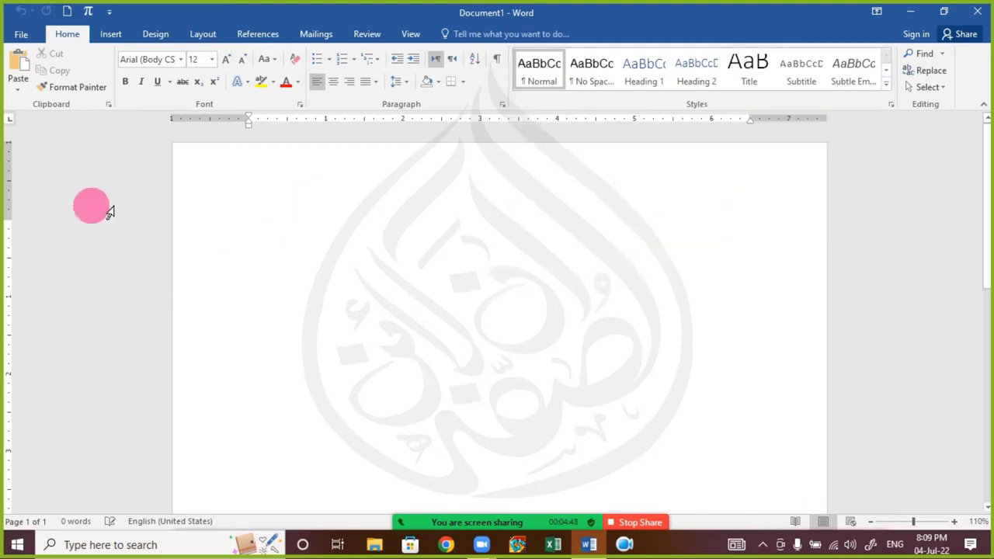
- Reduce the page's top margin slightly using the vertical ruler
{"action": "left_click_drag", "start_coordinate": [20, 232], "coordinate": [16, 202]}
{"action": "left_click", "coordinate": [312, 203]}
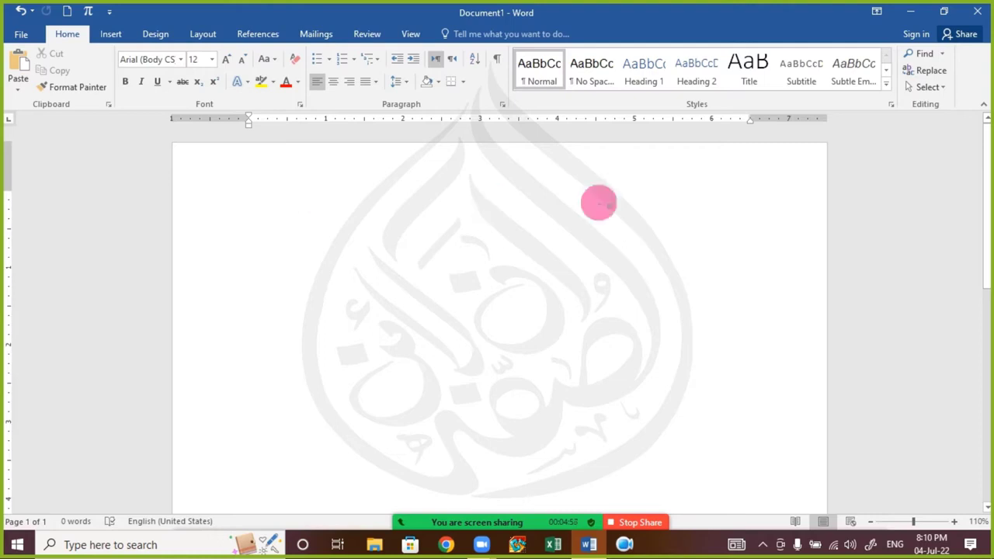
- Review the built-in styles and the style commands listed beneath them in the expanded gallery
{"action": "left_click", "coordinate": [886, 83]}
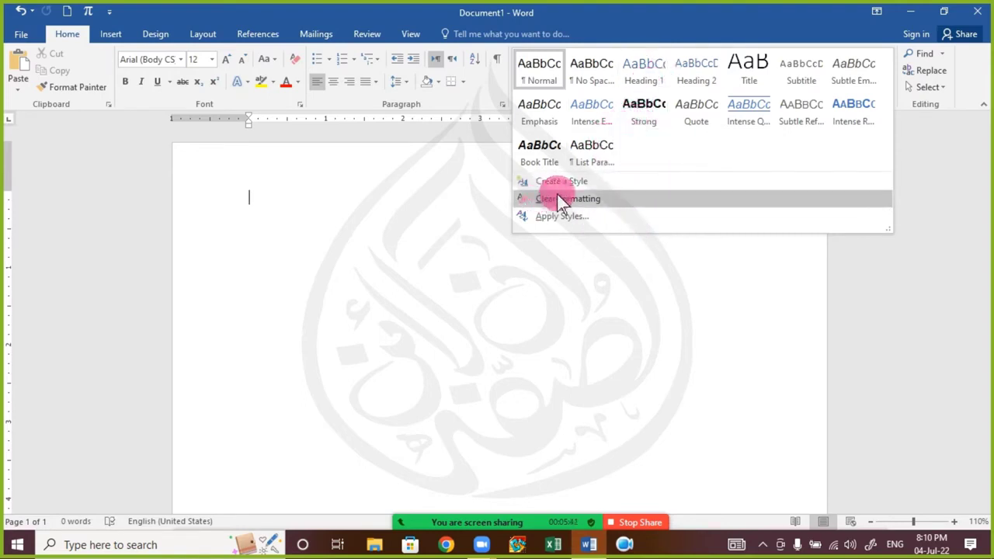
{"action": "left_click", "coordinate": [311, 185]}
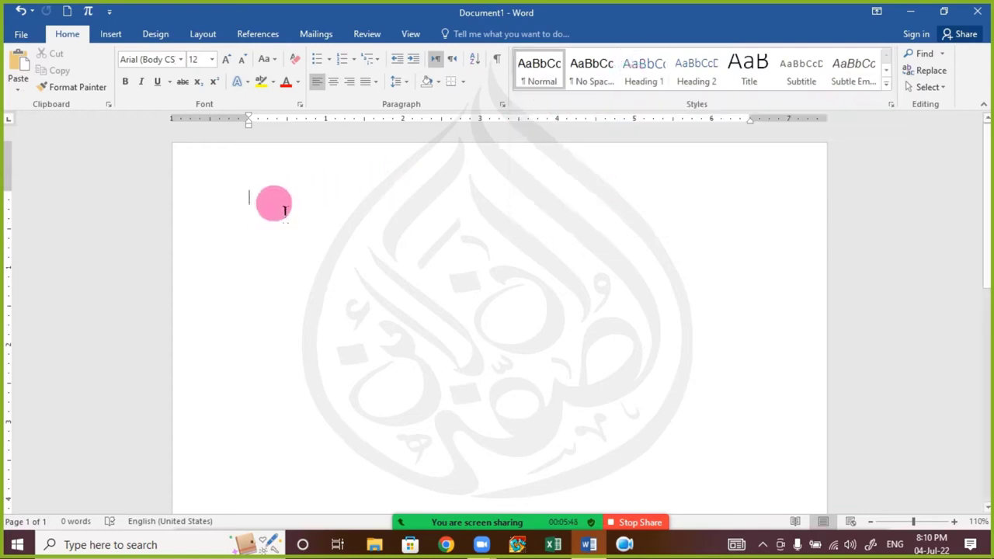
- Generate three paragraphs of sample text at the start of the document with =rand(3)
{"action": "type", "text": "="}
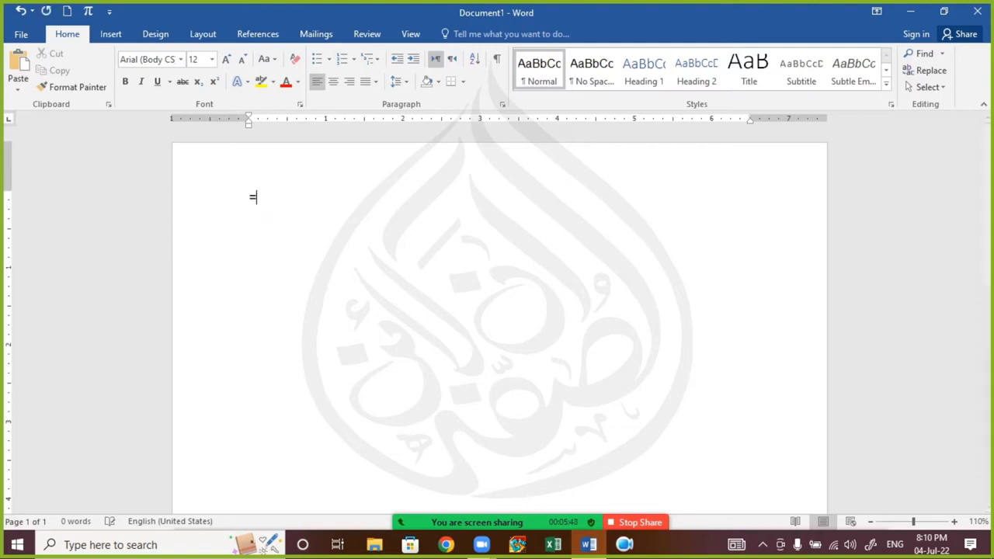
{"action": "type", "text": "rand()"}
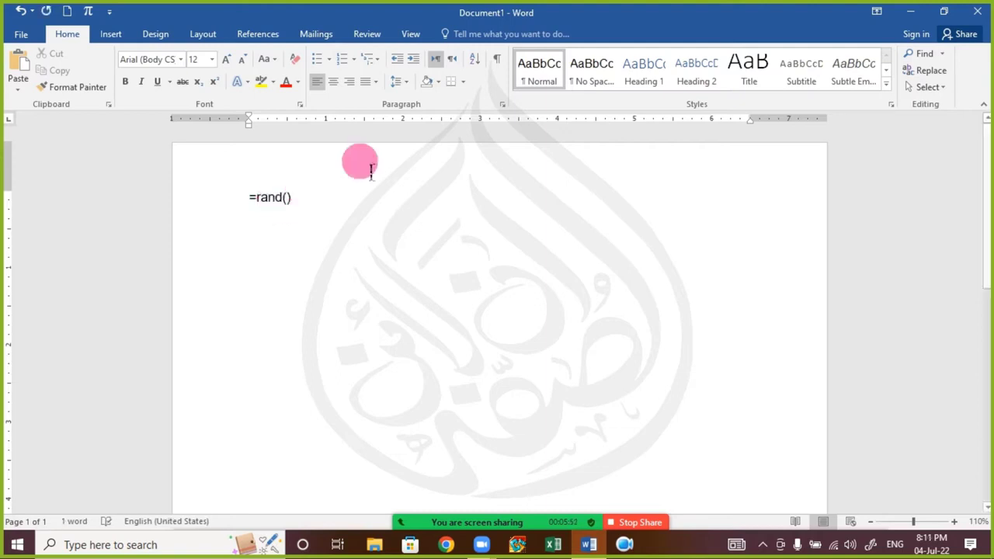
{"action": "type", "text": "3"}
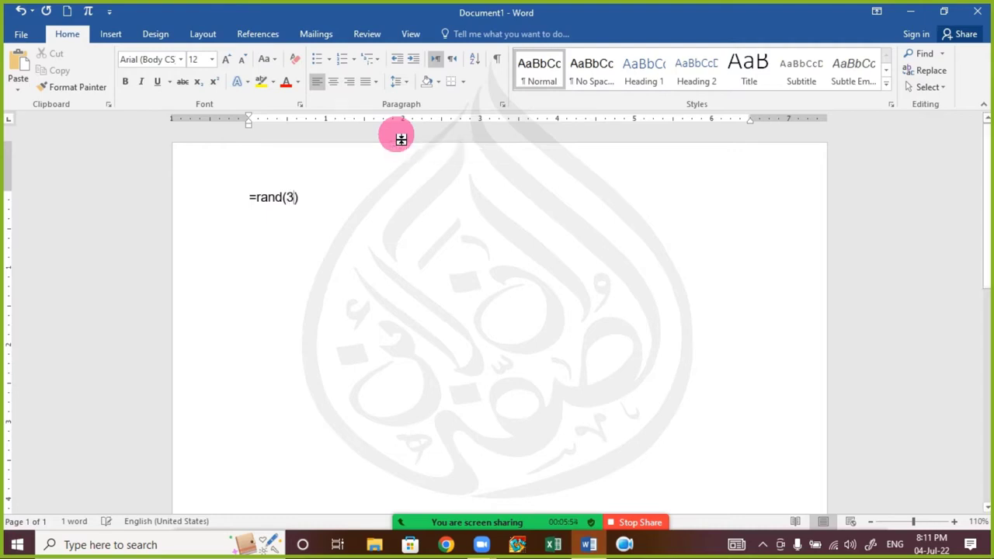
{"action": "key", "text": "Return"}
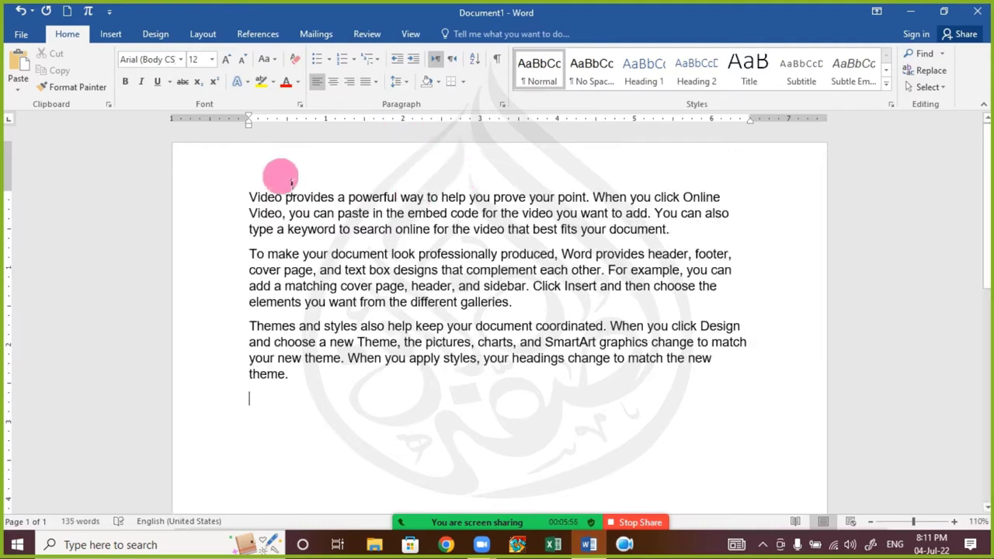
- Insert a new line above the first paragraph and enter the heading "Computer Hardware"
{"action": "left_click", "coordinate": [247, 199]}
{"action": "key", "text": "Return"}
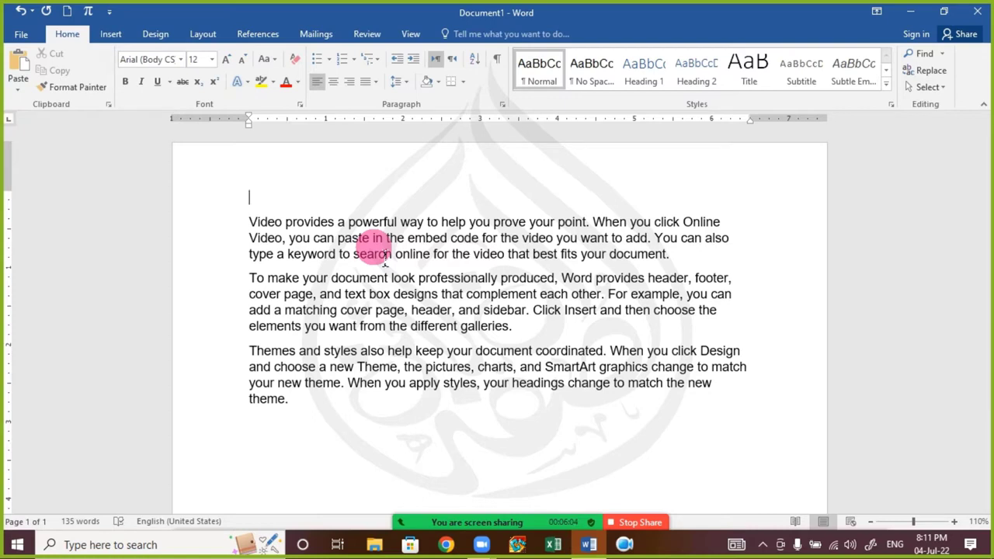
{"action": "type", "text": "Computer "}
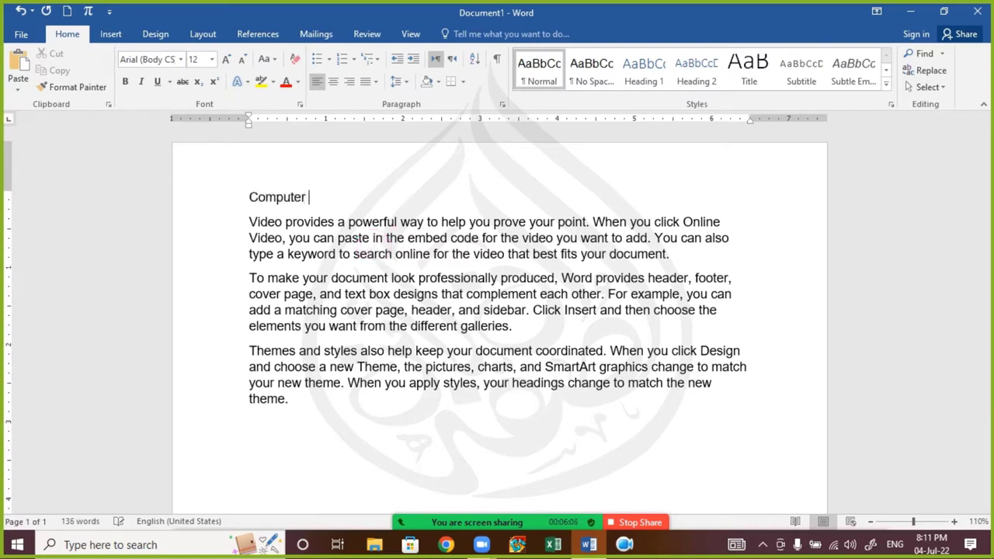
{"action": "type", "text": "Hardware"}
- Format the "Computer Hardware" heading as bold, underlined, 16 pt and left-aligned
{"action": "key", "text": "ctrl+shift+Left"}
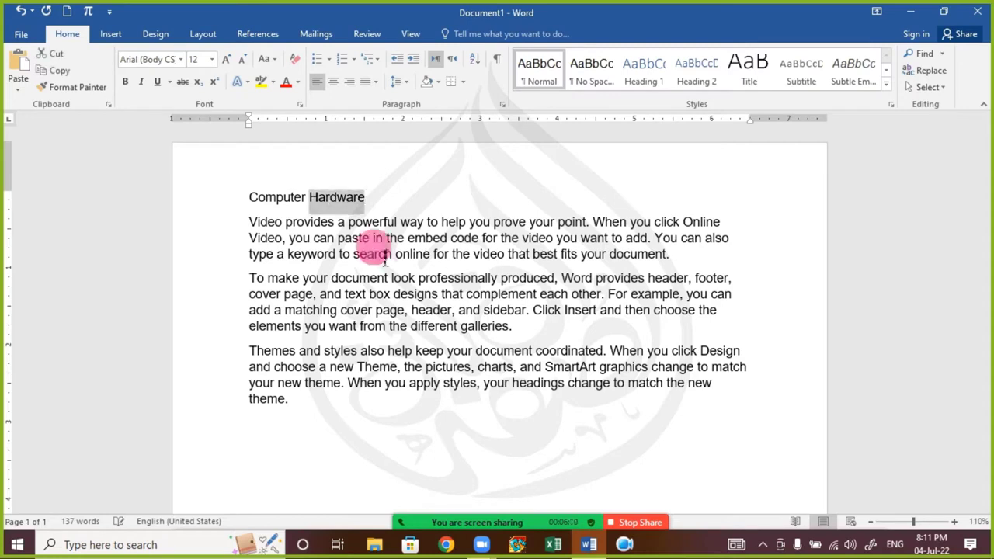
{"action": "key", "text": "ctrl+shift+Left"}
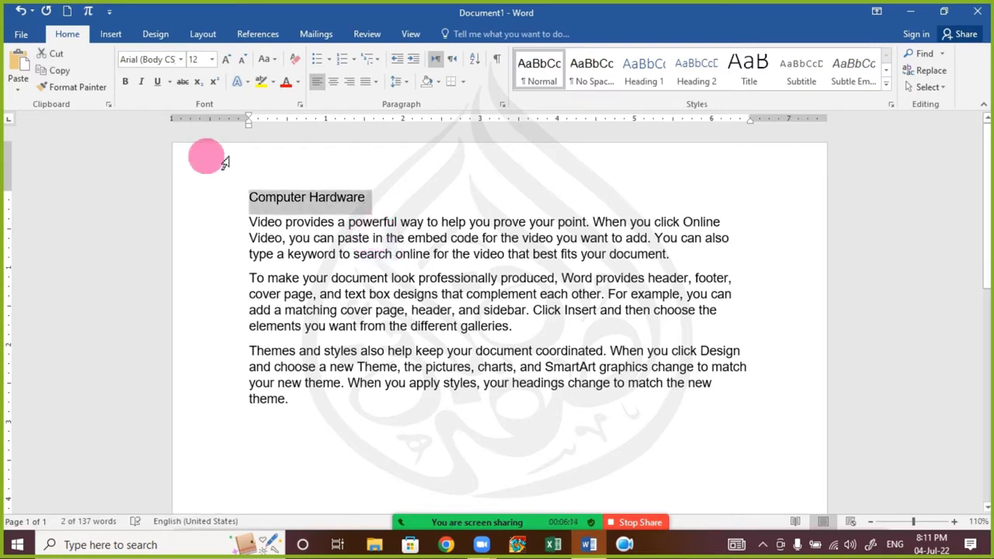
{"action": "left_click", "coordinate": [126, 82]}
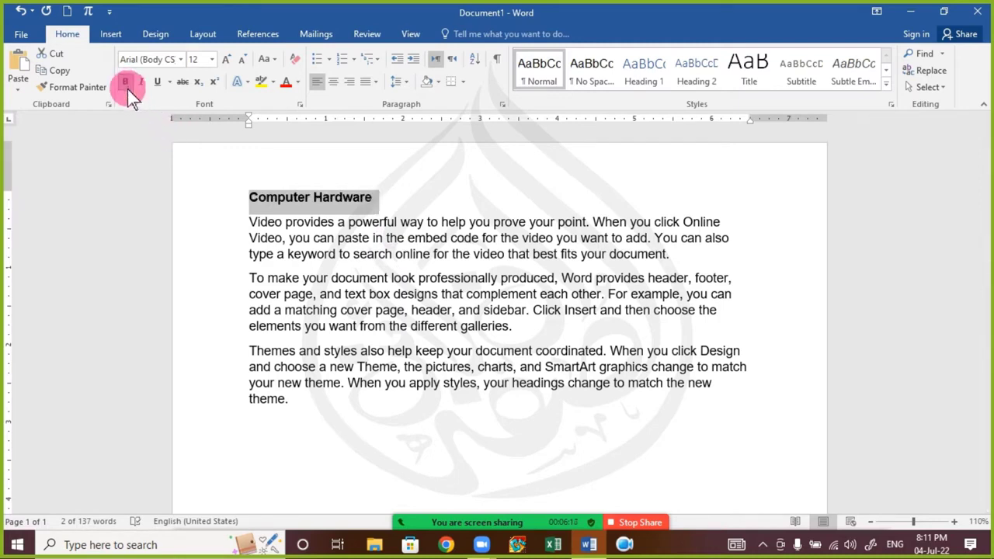
{"action": "key", "text": "ctrl+u"}
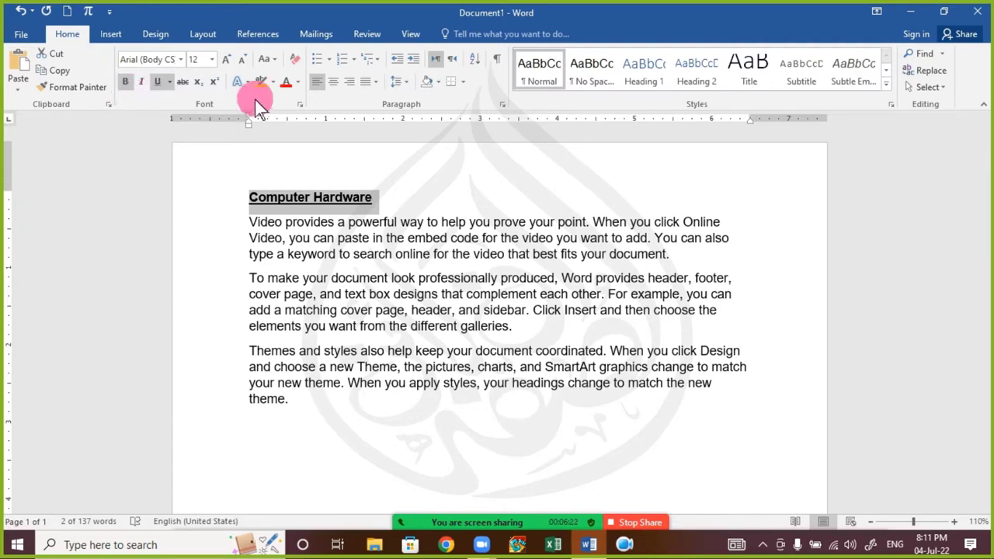
{"action": "left_click", "coordinate": [226, 63]}
{"action": "left_click", "coordinate": [226, 62]}
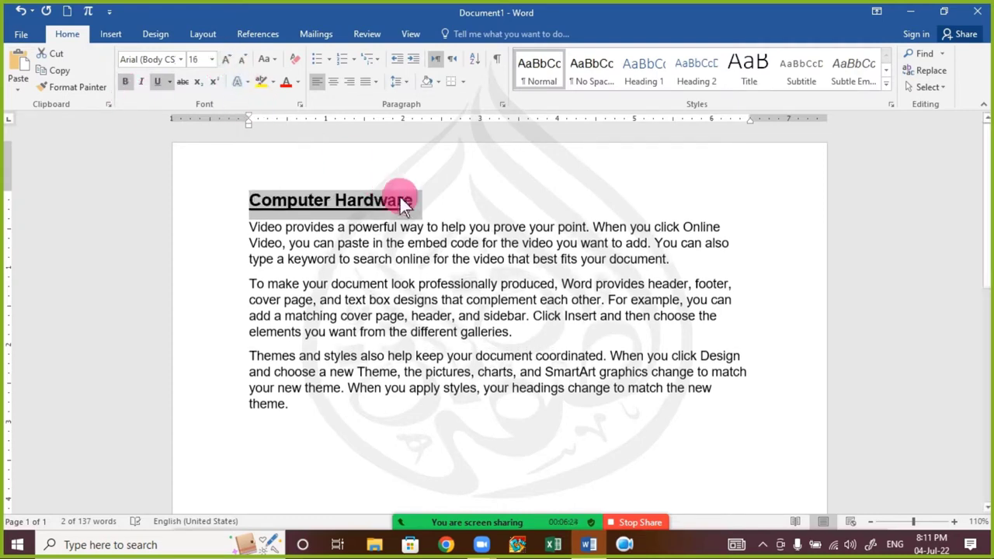
{"action": "left_click", "coordinate": [330, 82]}
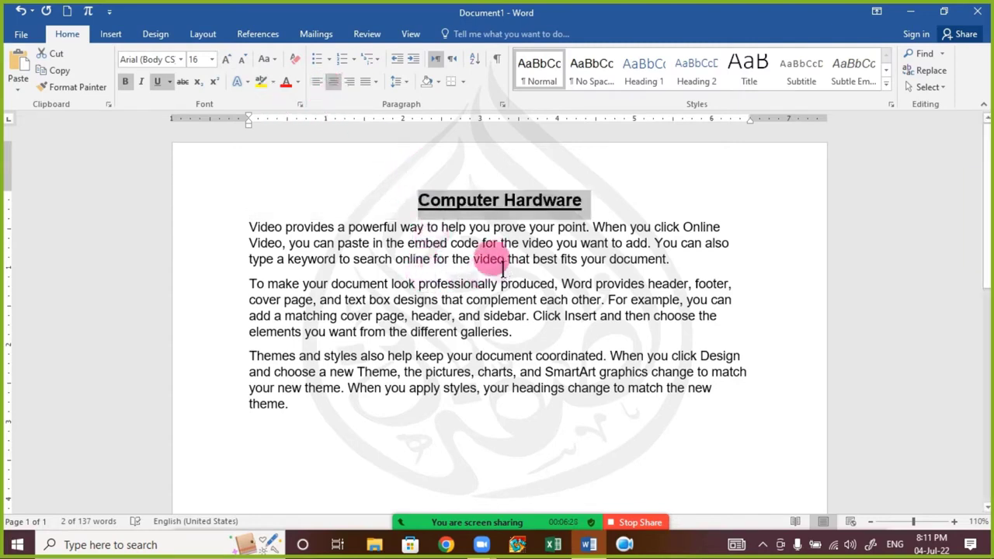
{"action": "key", "text": "ctrl+l"}
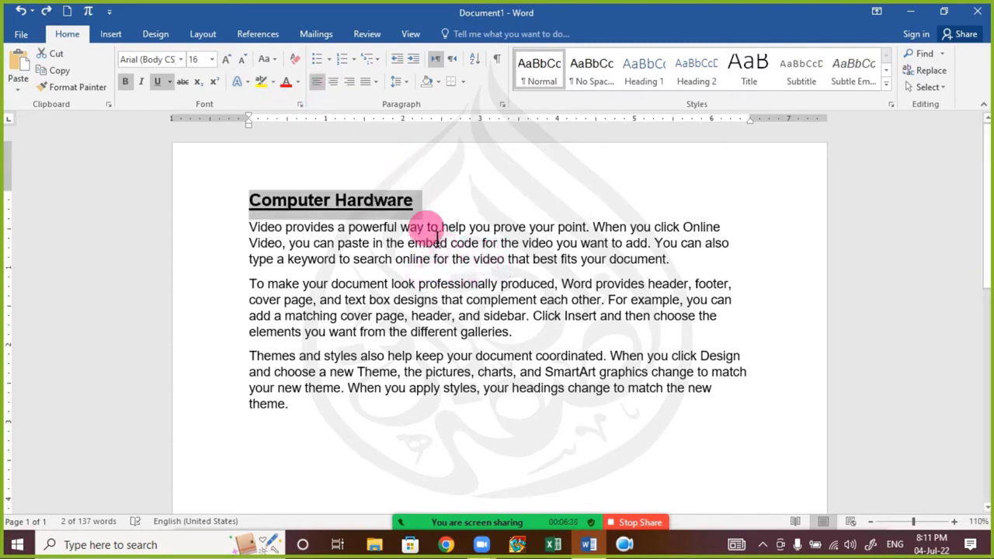
- Place a copy of the "Computer Hardware" heading between the first and second paragraphs, without an extra blank line
{"action": "key", "text": "ctrl+c"}
{"action": "left_click", "coordinate": [684, 268]}
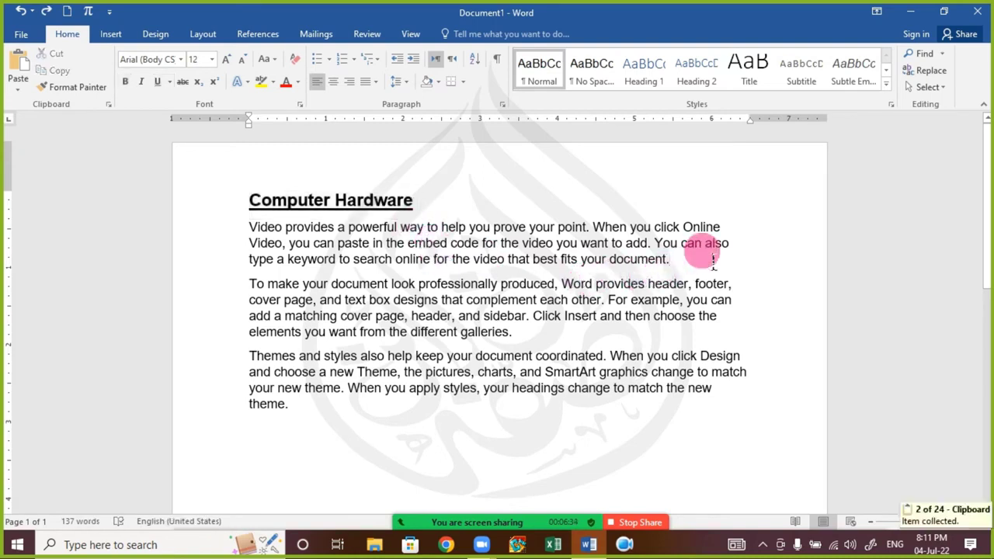
{"action": "key", "text": "Return"}
{"action": "key", "text": "ctrl+v"}
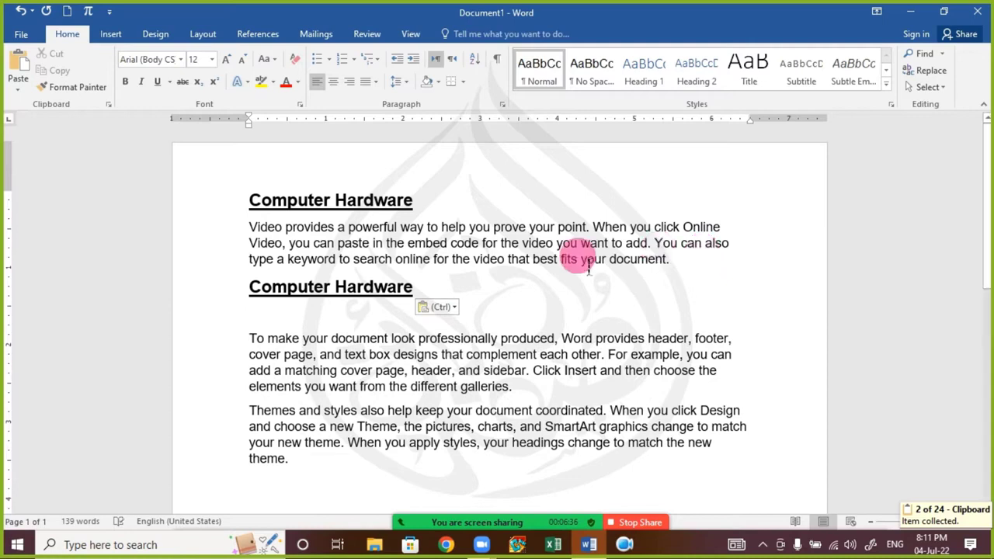
{"action": "key", "text": "BackSpace"}
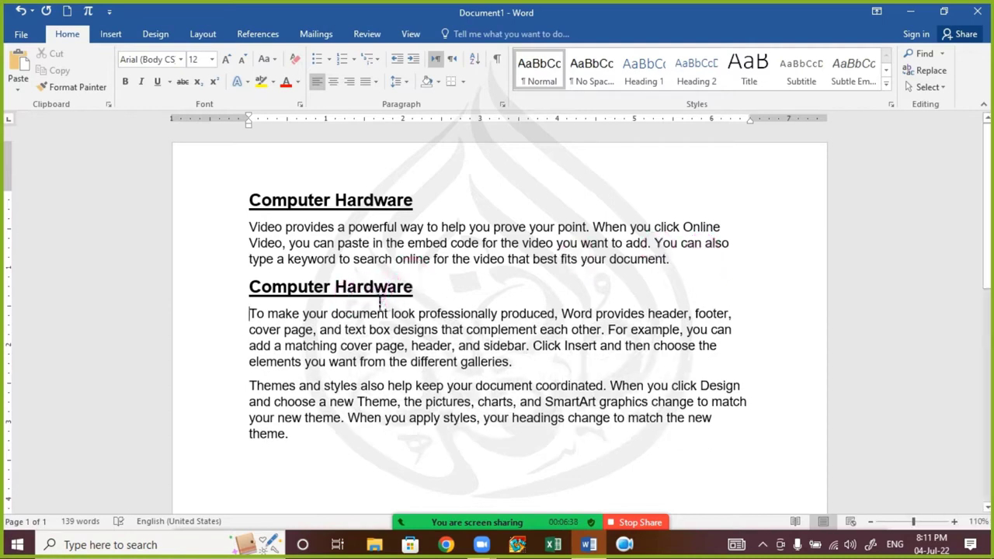
- Replace the word "Hardware" in the copied second heading with "Sofware"
{"action": "double_click", "coordinate": [373, 287]}
{"action": "type", "text": "Sof"}
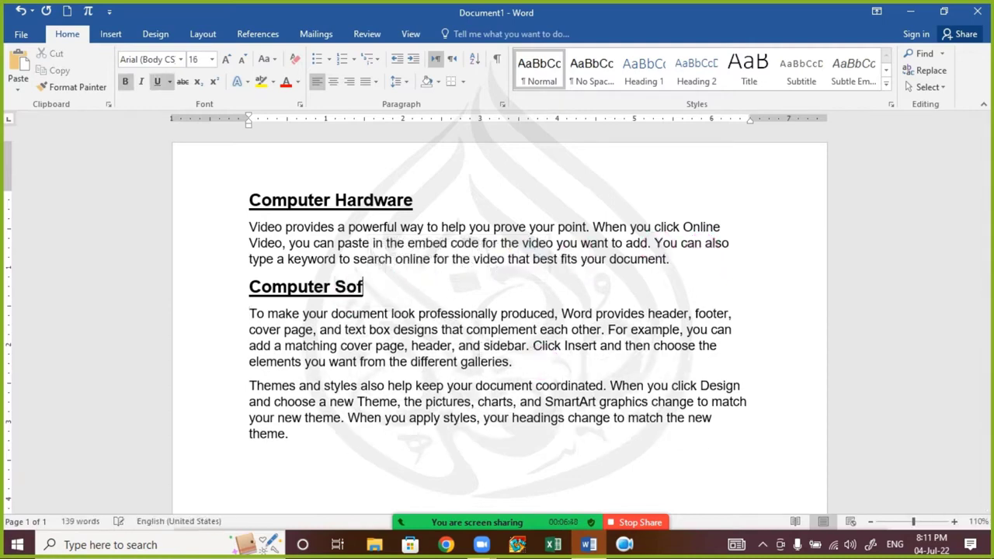
{"action": "type", "text": "ware"}
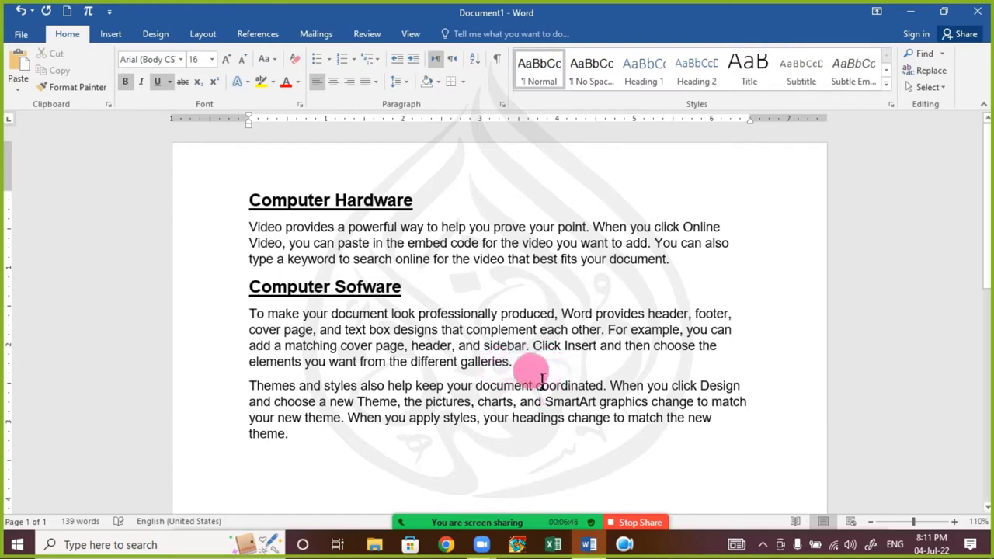
- Add the line "Types of software" between the second and third paragraphs
{"action": "left_click", "coordinate": [591, 420]}
{"action": "key", "text": "Return"}
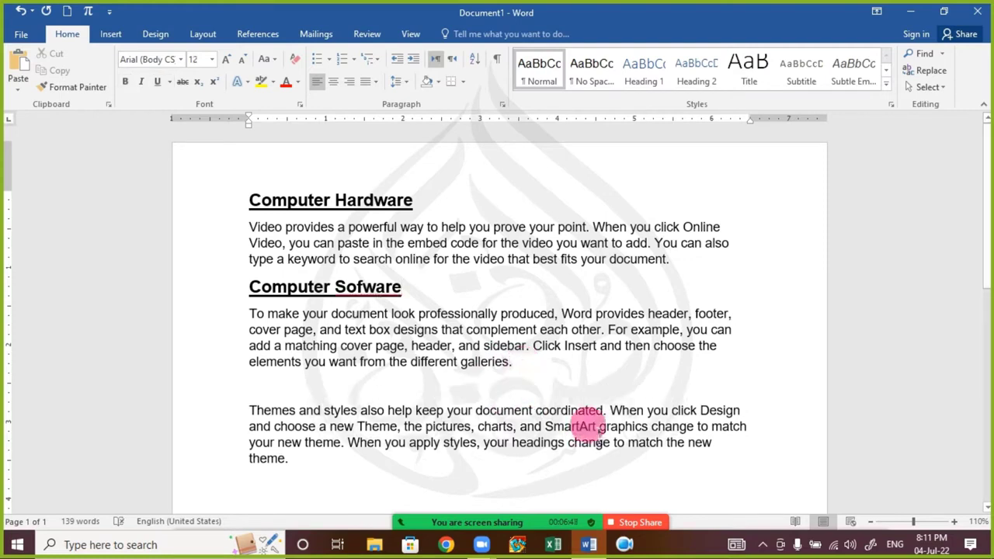
{"action": "type", "text": "Type"}
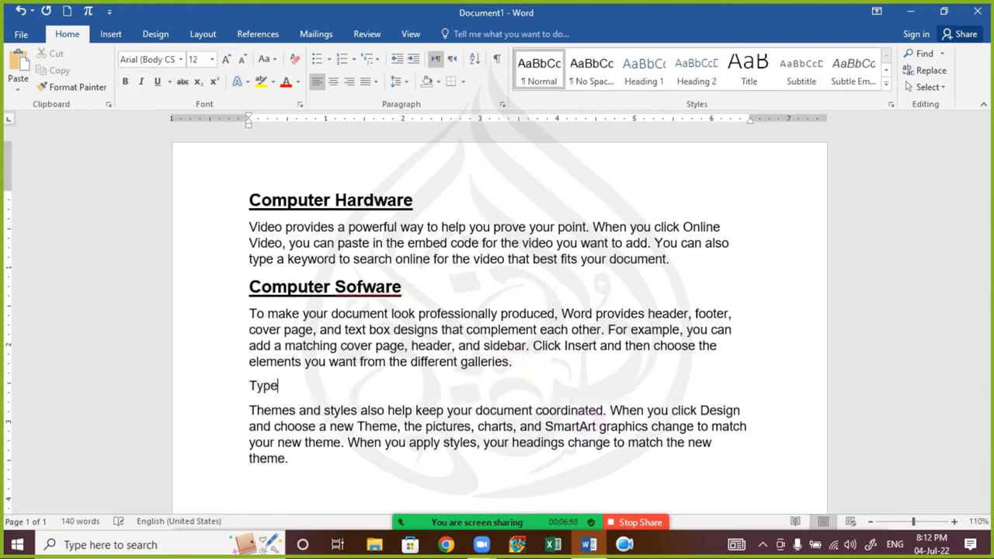
{"action": "type", "text": "s of software"}
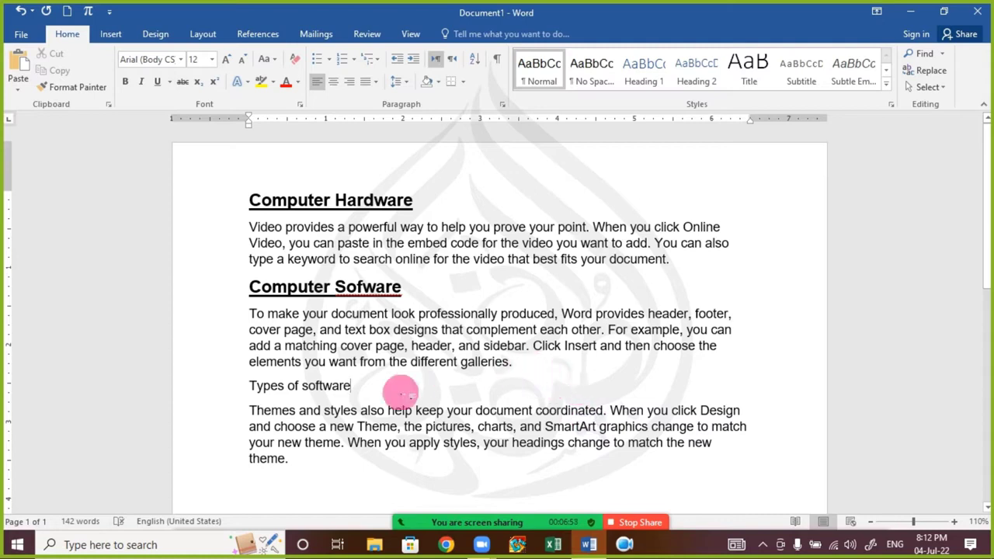
- Copy the "Computer Sofware" heading's formatting onto the "Types of software" line with Format Painter
{"action": "left_click", "coordinate": [356, 287]}
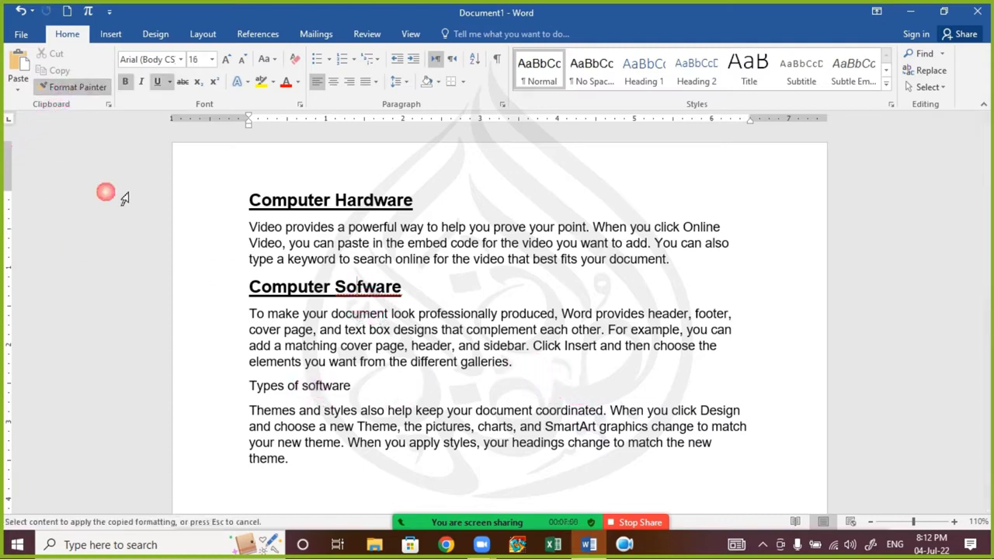
{"action": "left_click", "coordinate": [226, 388]}
{"action": "left_click", "coordinate": [424, 405]}
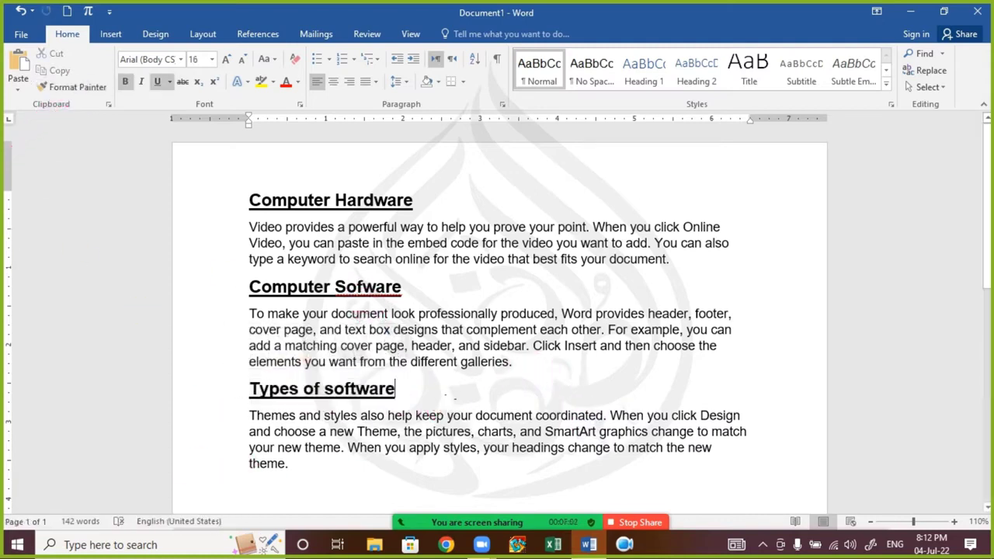
- Reduce the font size of the "Types of software" subheading to 12 pt
{"action": "left_click", "coordinate": [272, 291]}
{"action": "left_click", "coordinate": [268, 390]}
{"action": "left_click_drag", "start_coordinate": [250, 392], "coordinate": [407, 401]}
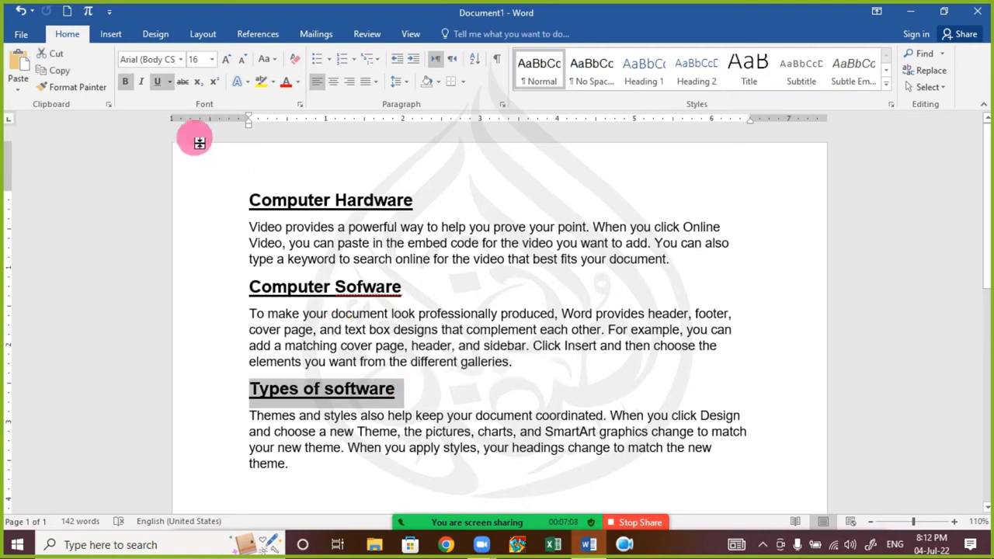
{"action": "left_click", "coordinate": [242, 60]}
{"action": "left_click", "coordinate": [243, 61]}
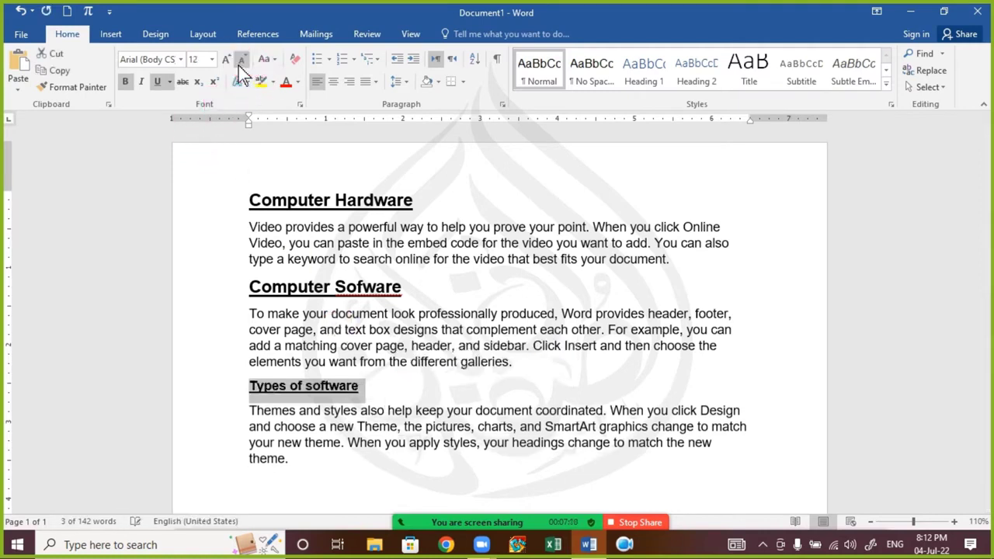
{"action": "left_click", "coordinate": [366, 385]}
{"action": "left_click", "coordinate": [380, 395]}
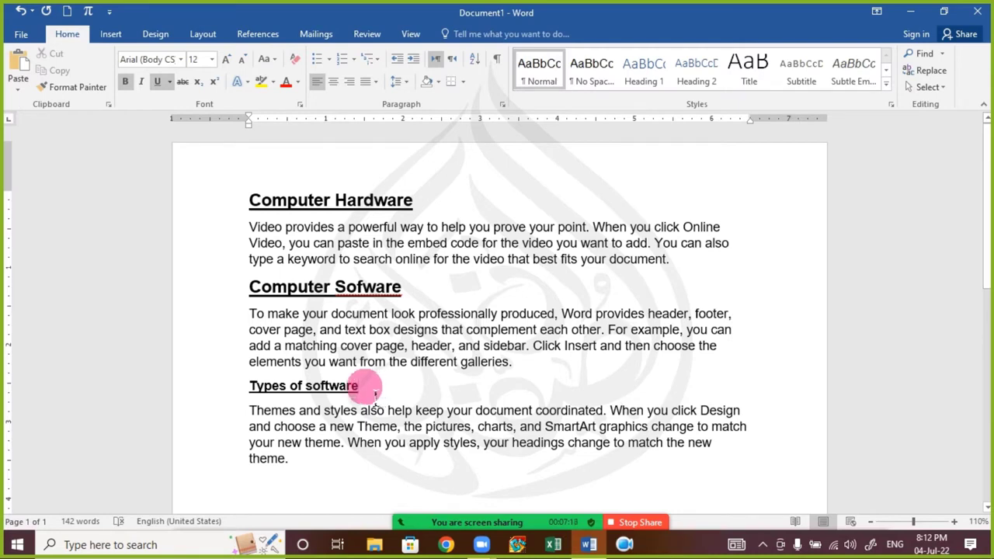
- Copy the body text formatting onto the "Computer Hardware" heading with Format Painter
{"action": "left_click", "coordinate": [78, 86]}
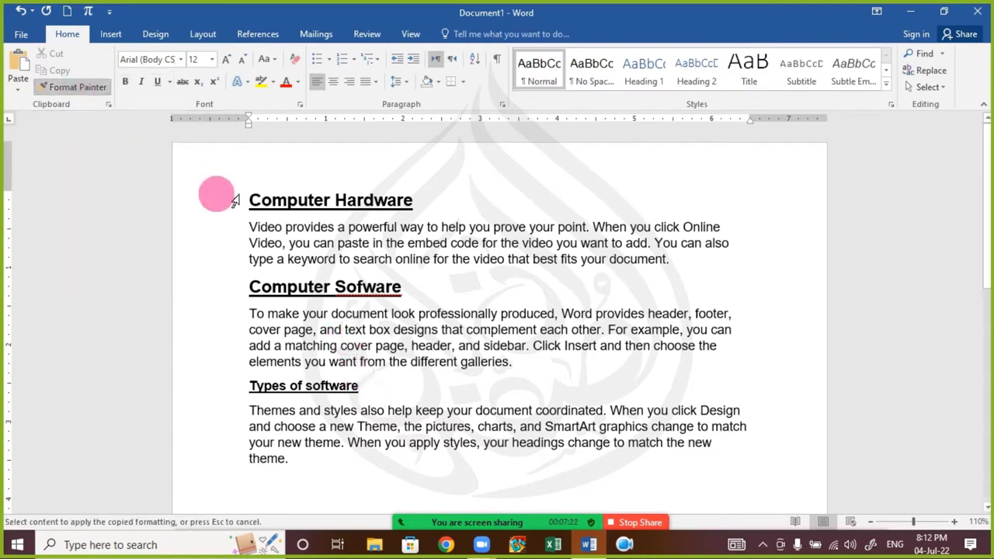
{"action": "left_click", "coordinate": [227, 200]}
{"action": "left_click", "coordinate": [214, 285]}
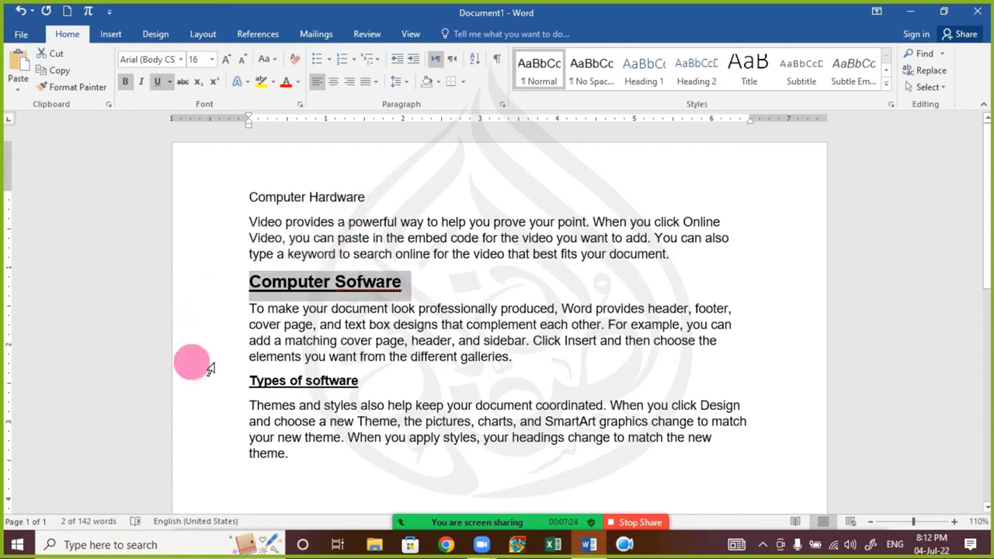
{"action": "left_click", "coordinate": [346, 282]}
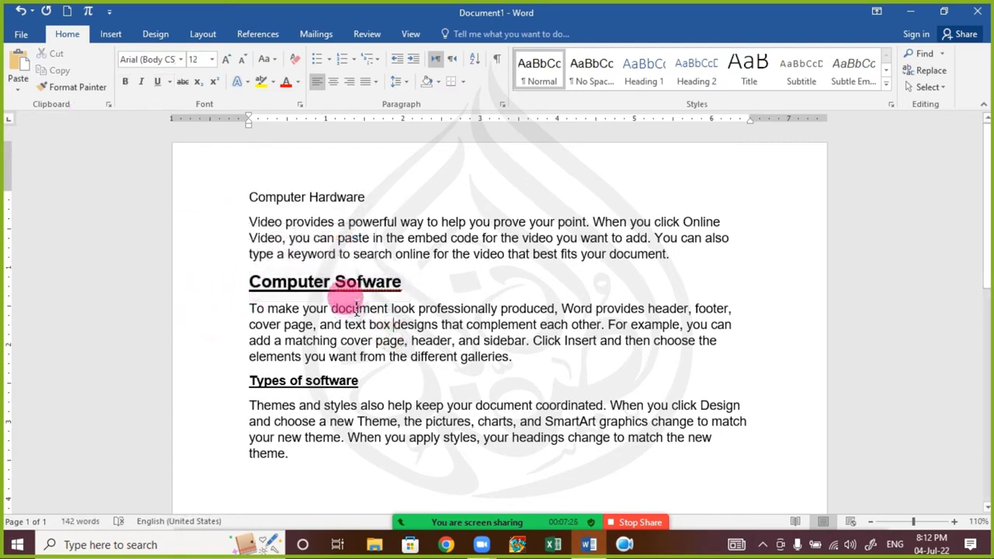
- Copy the body text formatting onto the "Computer Sofware" and "Types of software" lines with a locked Format Painter
{"action": "left_click", "coordinate": [391, 367]}
{"action": "left_click", "coordinate": [88, 87]}
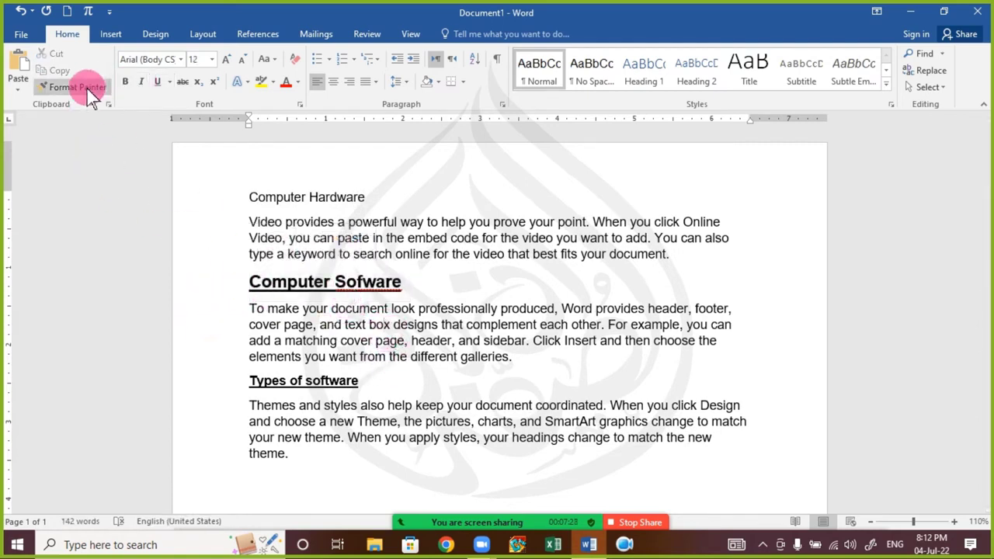
{"action": "left_click", "coordinate": [215, 284]}
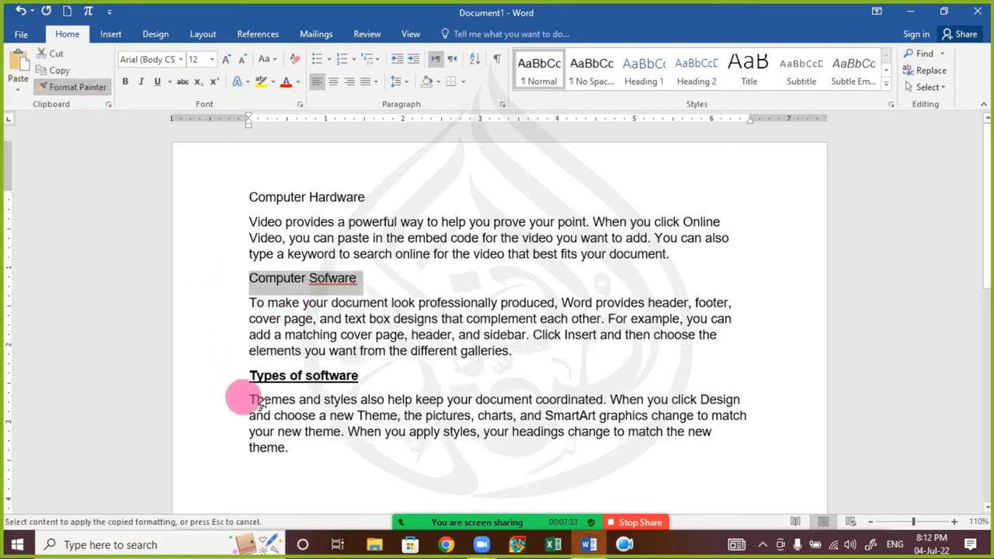
{"action": "left_click", "coordinate": [230, 384]}
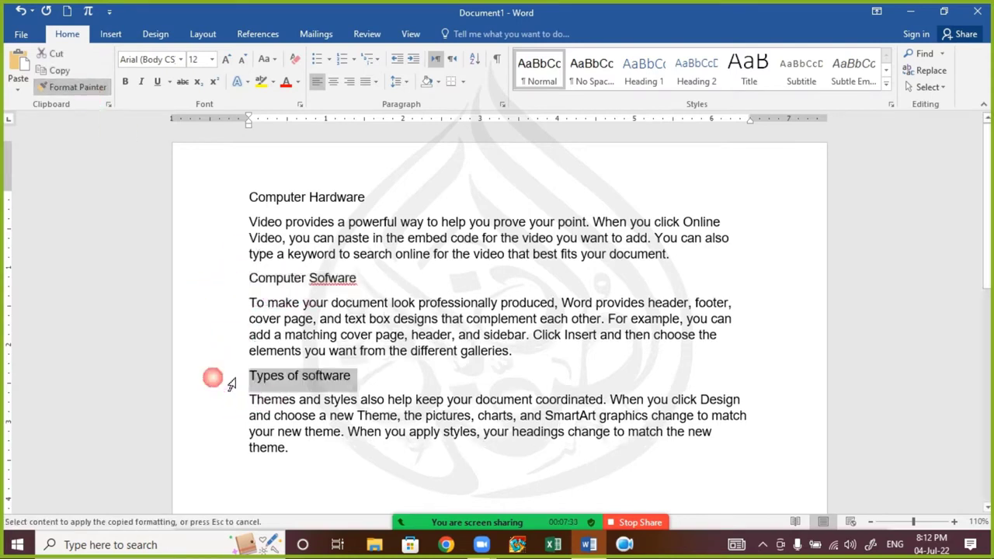
{"action": "key", "text": "Escape"}
{"action": "left_click", "coordinate": [381, 384]}
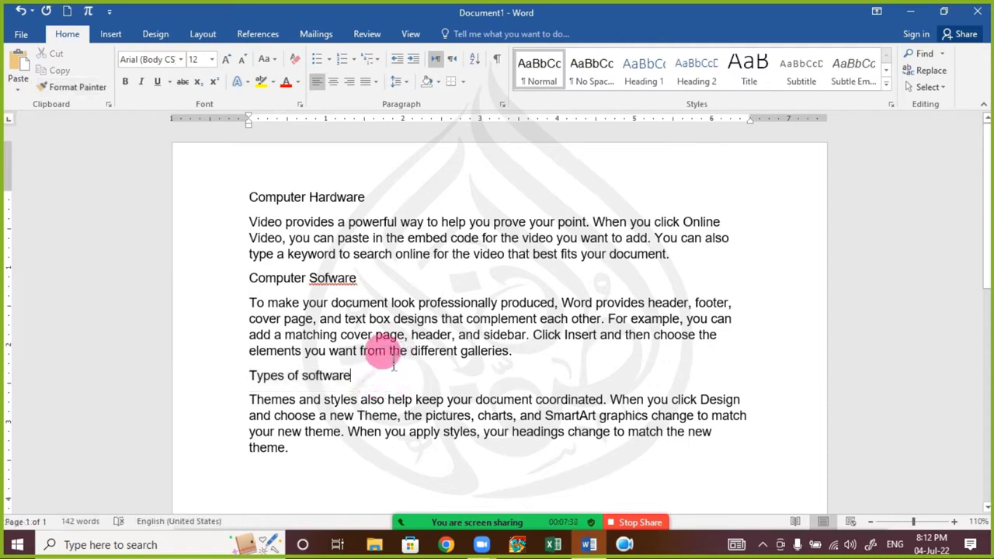
- Apply the Heading 1 style to the "Computer Hardware" line
{"action": "left_click_drag", "start_coordinate": [240, 204], "coordinate": [364, 203]}
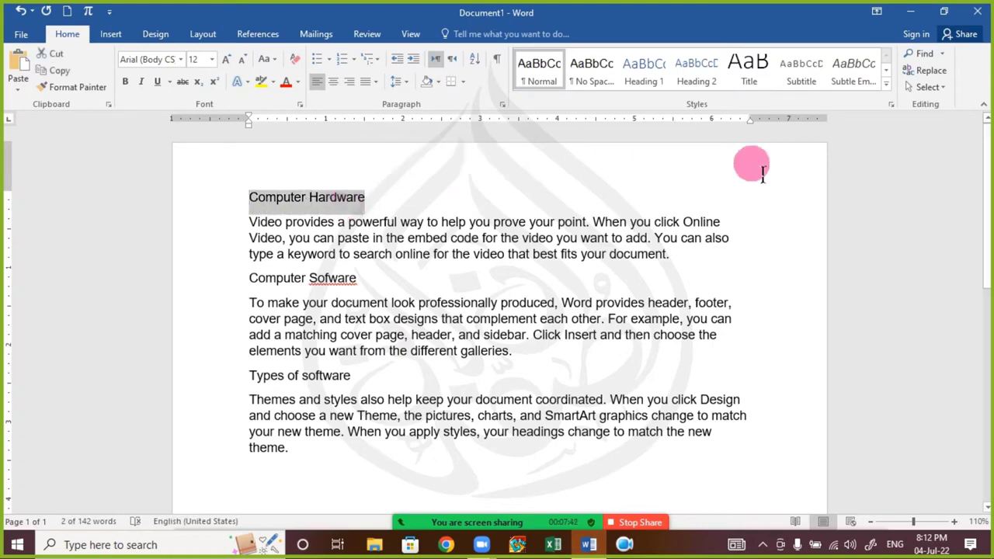
{"action": "left_click", "coordinate": [886, 84]}
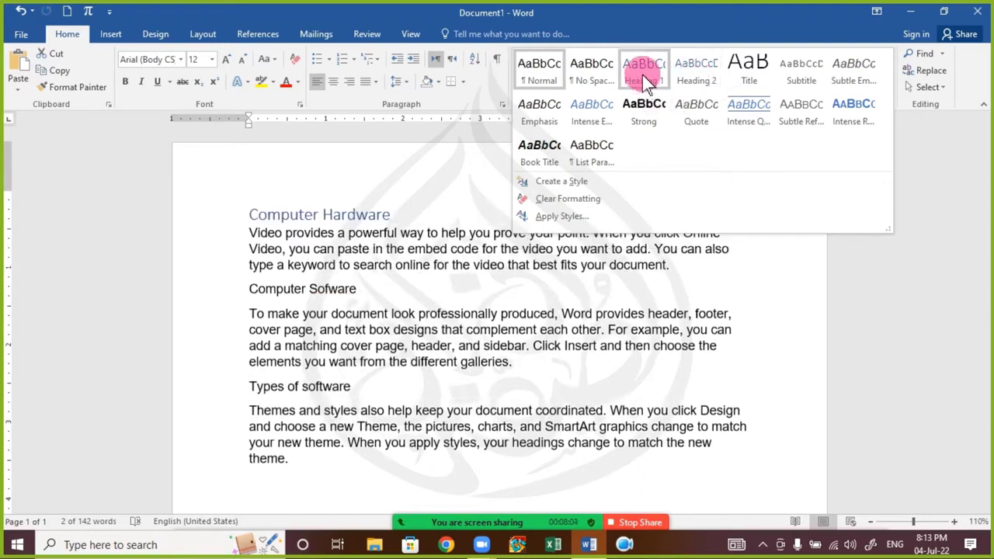
{"action": "left_click", "coordinate": [642, 75]}
{"action": "left_click", "coordinate": [464, 250]}
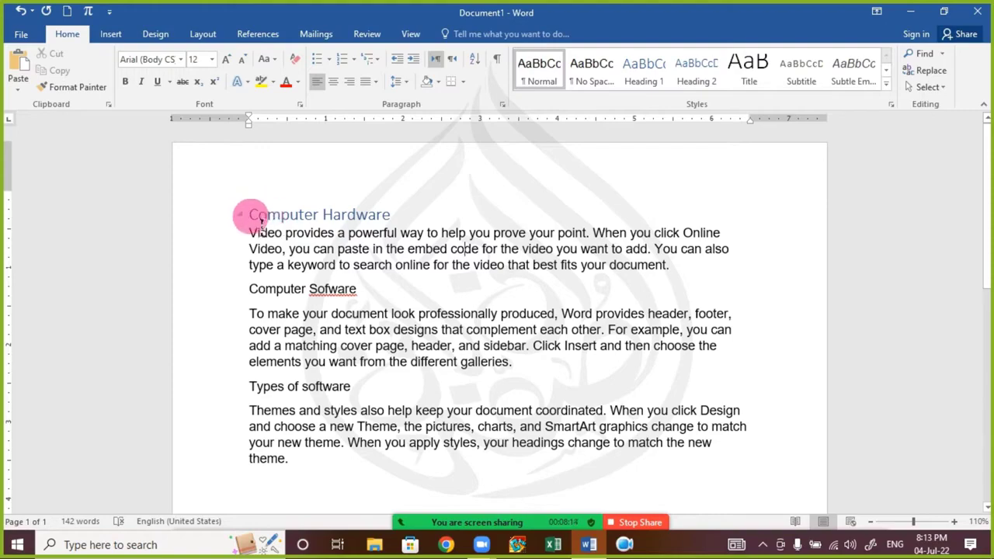
- Examine the collapse triangle beside the "Computer Hardware" heading and compare the heading with its body text
{"action": "scroll", "coordinate": [319, 261], "scroll_direction": "up", "scroll_amount": 9}
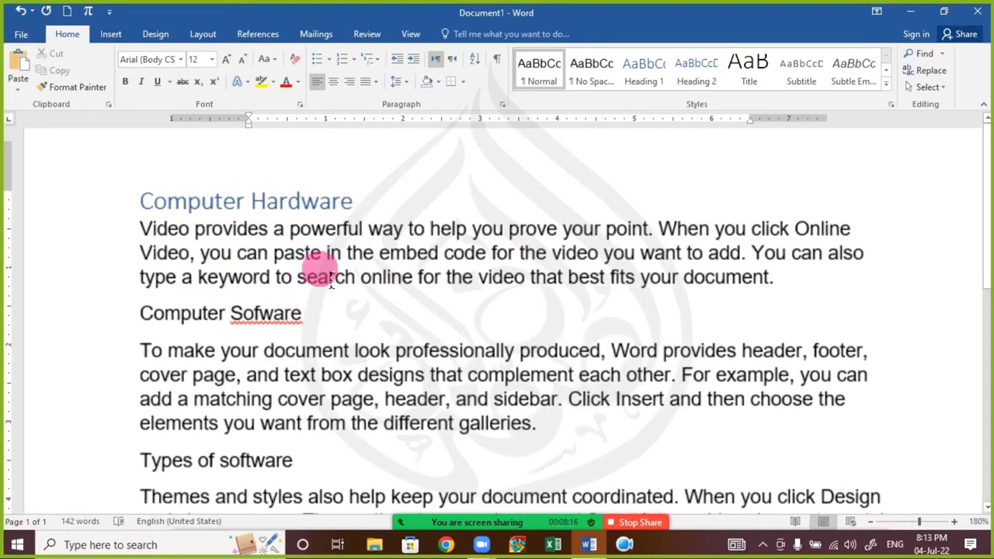
{"action": "left_click_drag", "start_coordinate": [328, 509], "coordinate": [247, 509]}
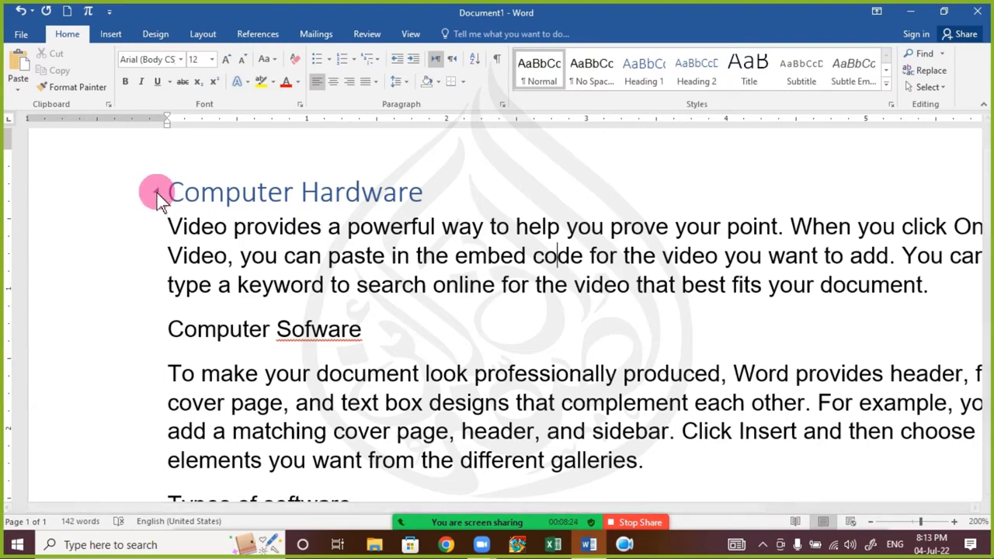
{"action": "scroll", "coordinate": [157, 194], "scroll_direction": "down", "scroll_amount": 6, "text": "ctrl"}
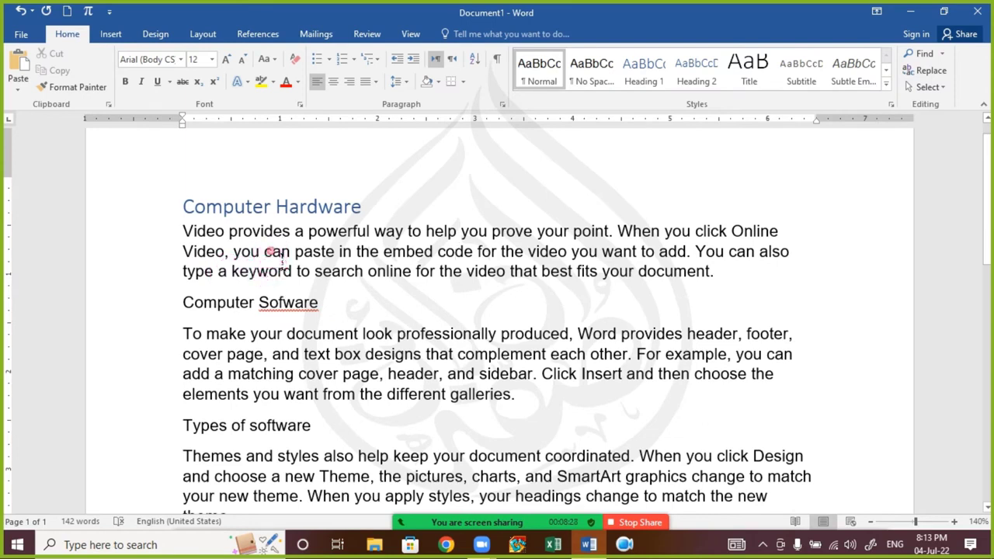
{"action": "left_click", "coordinate": [183, 236]}
{"action": "left_click", "coordinate": [225, 237]}
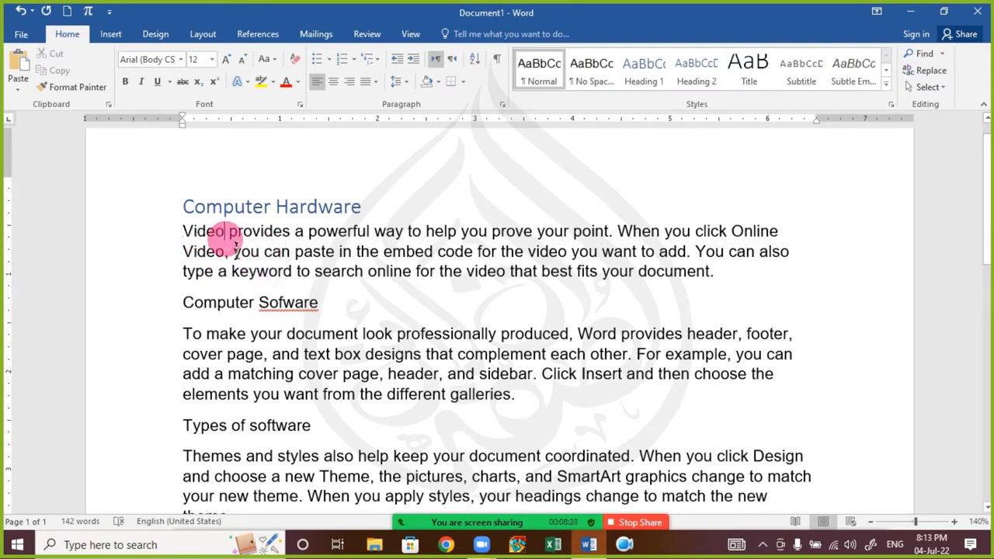
{"action": "left_click", "coordinate": [203, 248]}
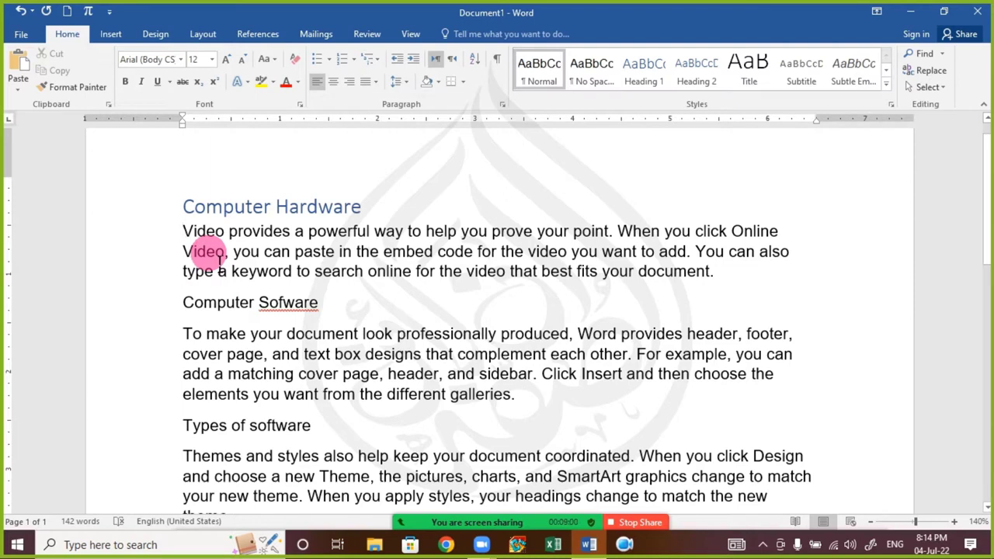
{"action": "left_click", "coordinate": [184, 207]}
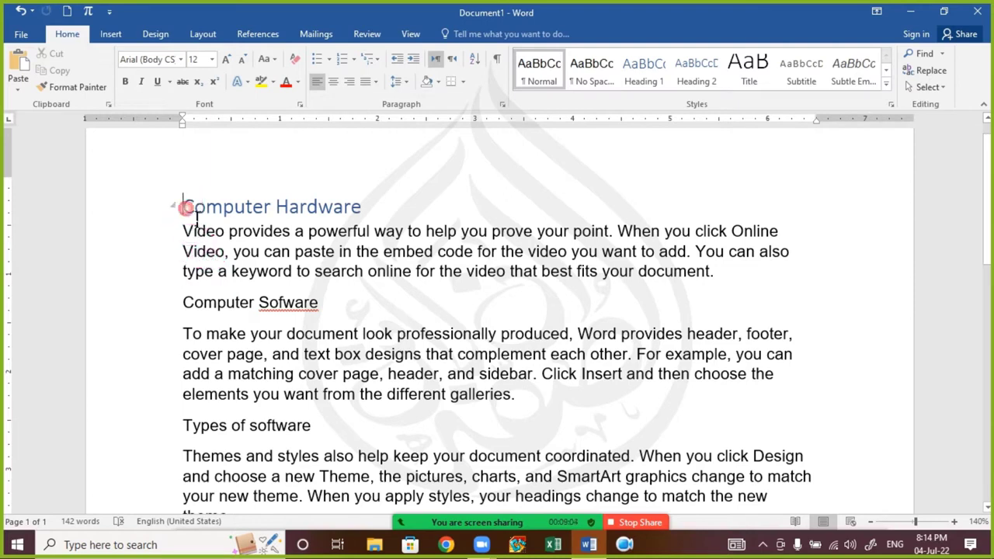
{"action": "left_click", "coordinate": [186, 231]}
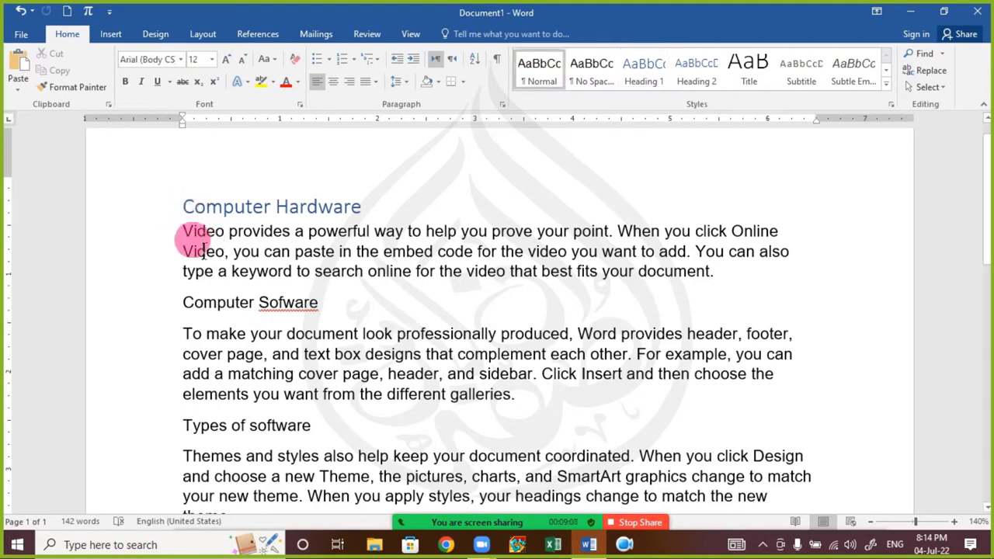
{"action": "scroll", "coordinate": [198, 247], "scroll_direction": "down", "scroll_amount": 2}
{"action": "scroll", "coordinate": [191, 175], "scroll_direction": "up", "scroll_amount": 2}
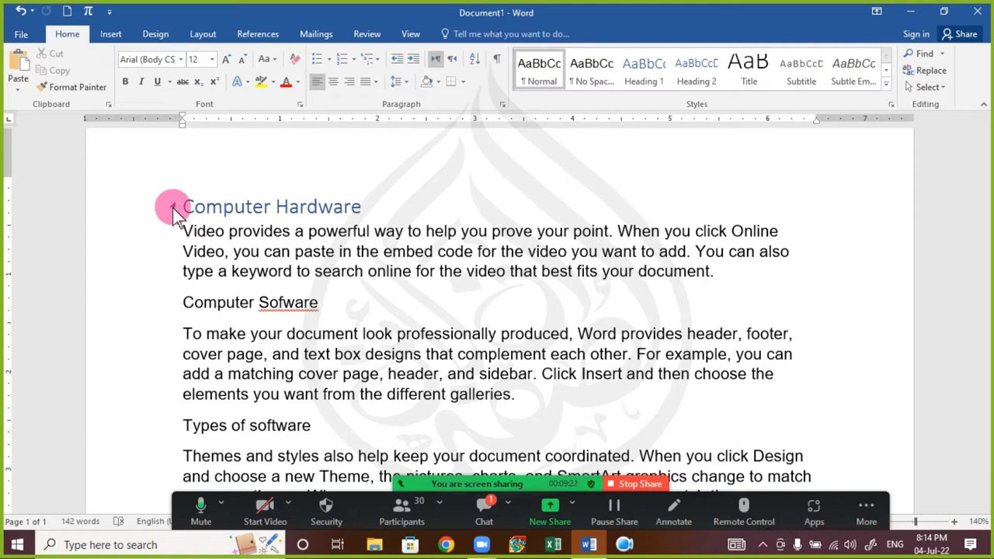
- Check the Zoom meeting chat for participants' new messages and close the chat window
{"action": "left_click", "coordinate": [477, 502]}
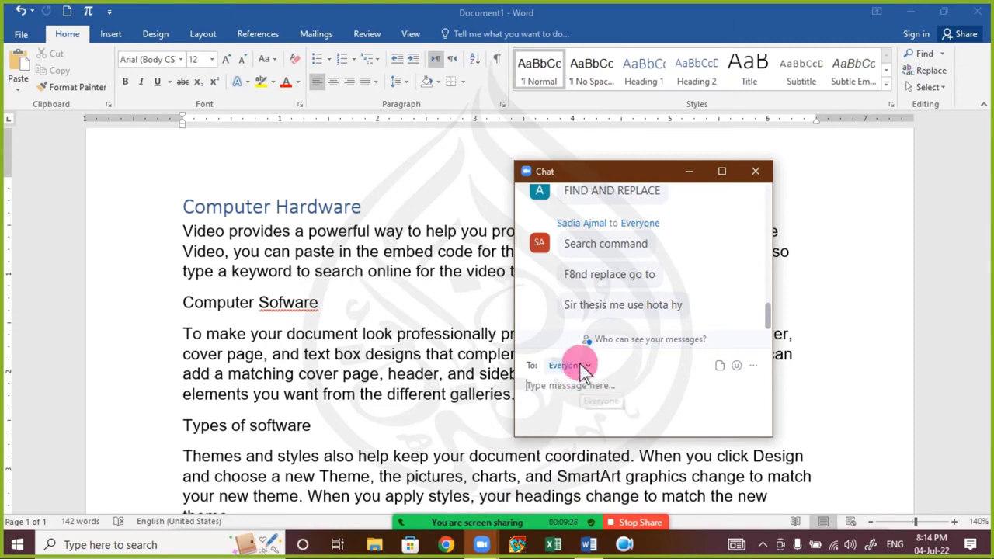
{"action": "left_click", "coordinate": [757, 173]}
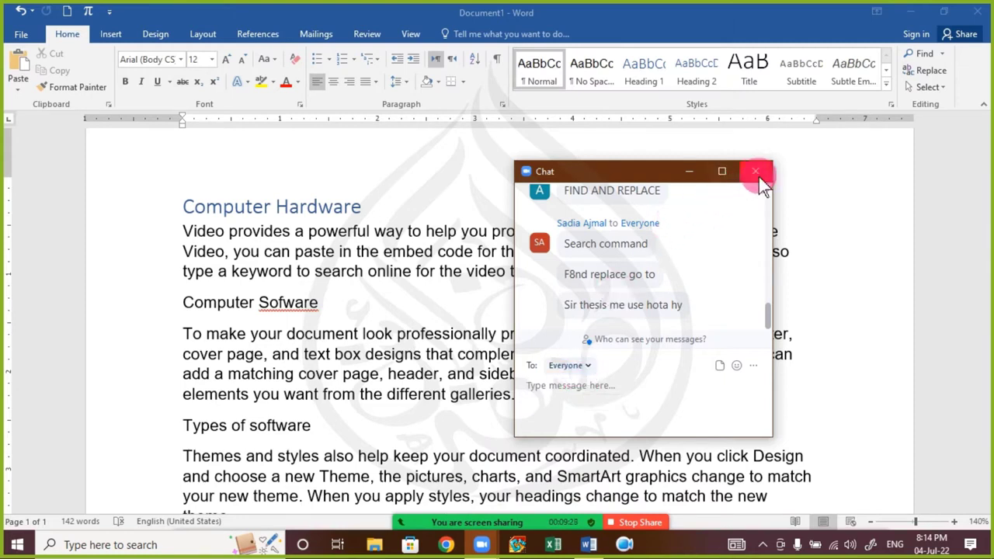
{"action": "left_click", "coordinate": [184, 210]}
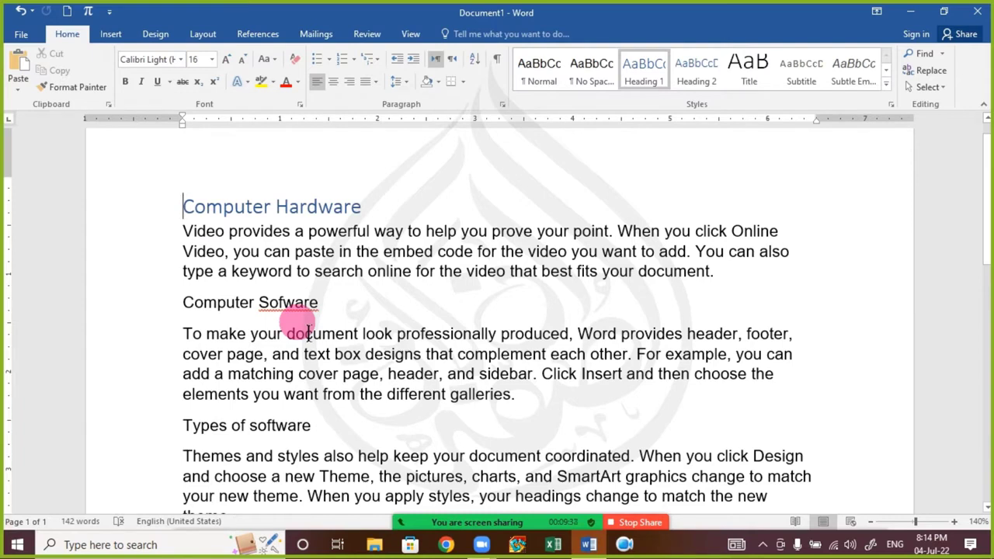
{"action": "left_click", "coordinate": [208, 303]}
{"action": "left_click", "coordinate": [182, 208]}
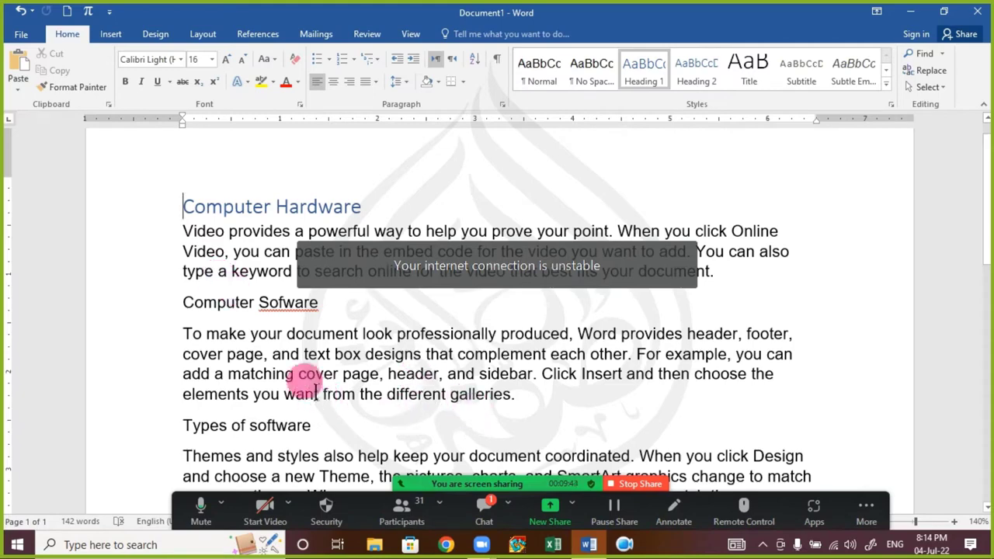
{"action": "left_click", "coordinate": [484, 506]}
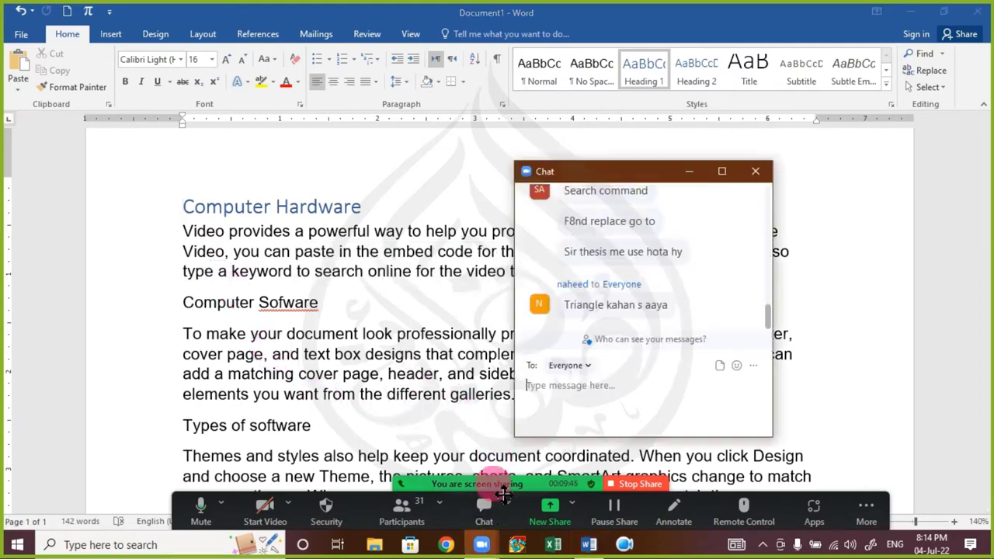
{"action": "left_click", "coordinate": [564, 429]}
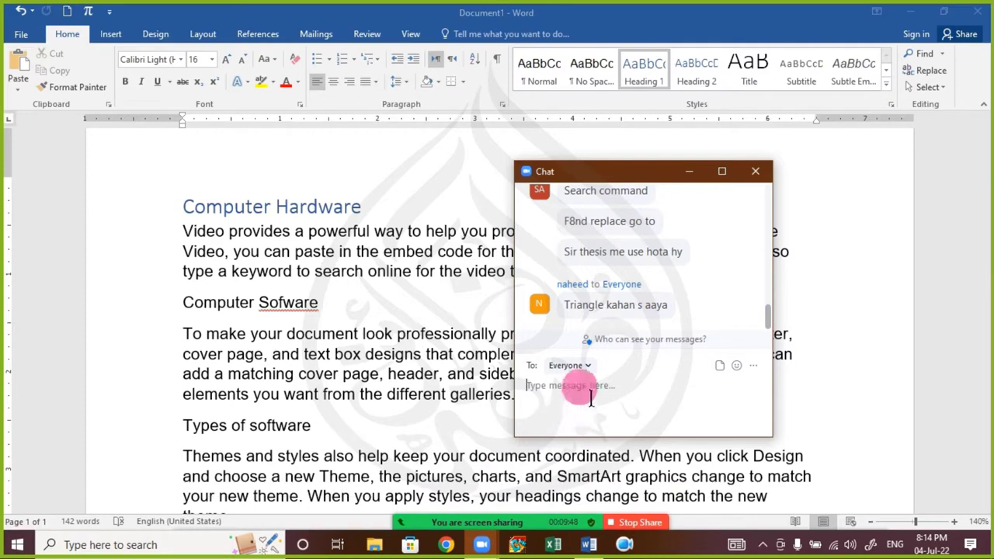
{"action": "left_click", "coordinate": [755, 171]}
- Collapse the content under the "Computer Hardware" heading and expand it again
{"action": "left_click", "coordinate": [194, 232]}
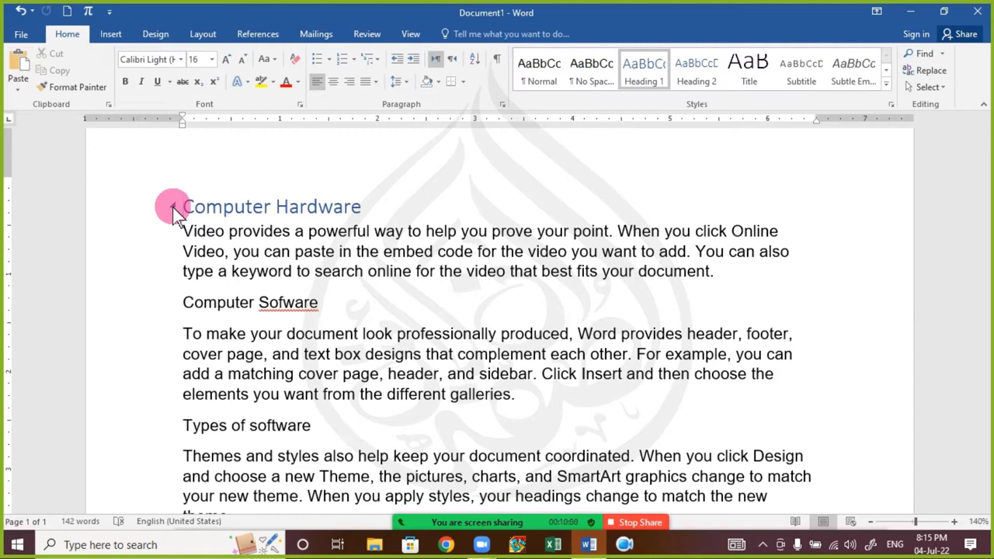
{"action": "left_click", "coordinate": [174, 208]}
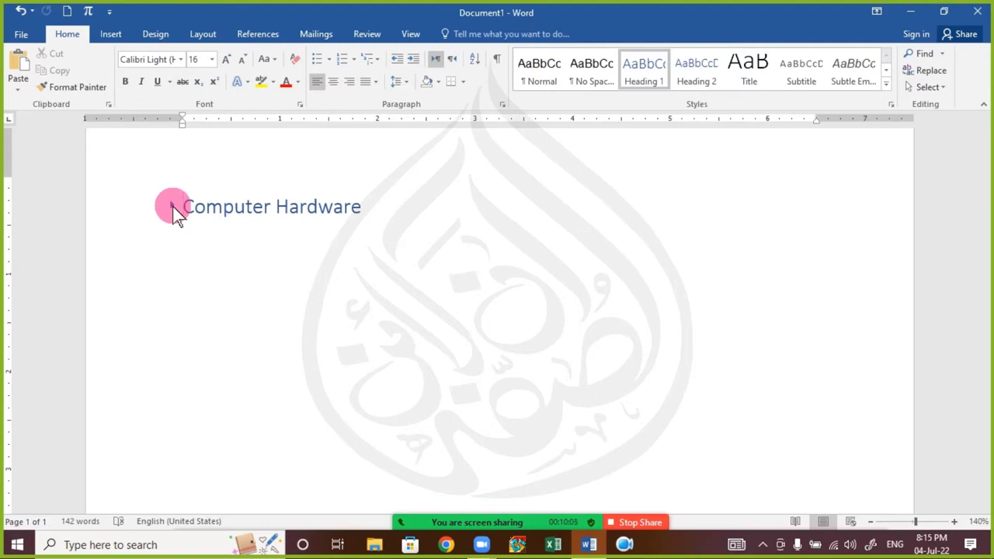
{"action": "left_click", "coordinate": [174, 208]}
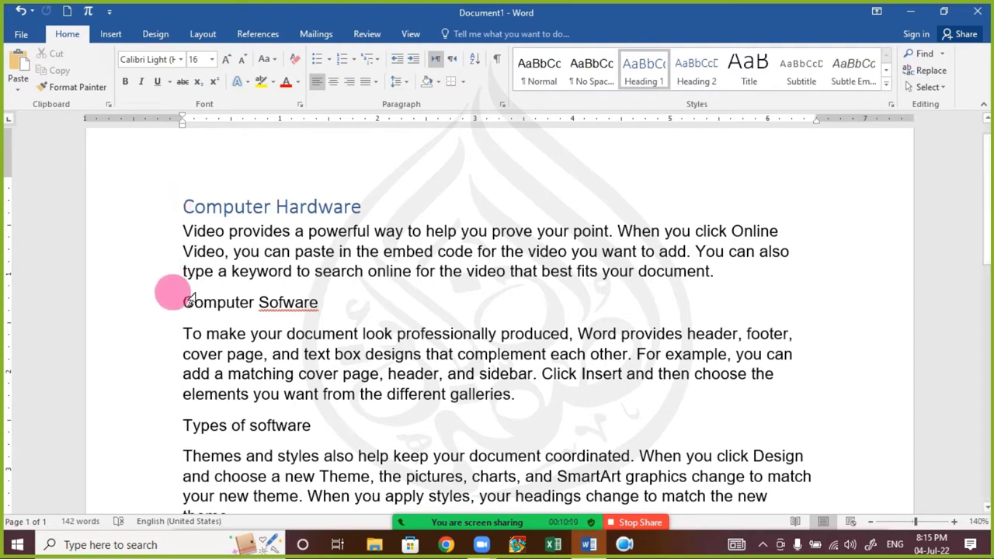
- Correct the spelling of "Sofware" to "Software" in the second heading line
{"action": "left_click_drag", "start_coordinate": [185, 303], "coordinate": [321, 304]}
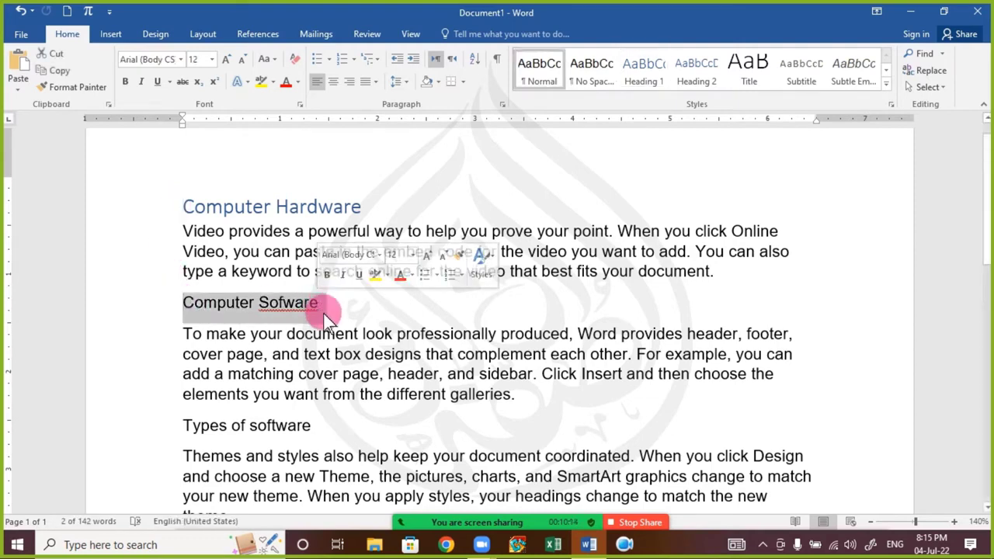
{"action": "left_click", "coordinate": [282, 304]}
{"action": "mouse_move", "coordinate": [629, 522]}
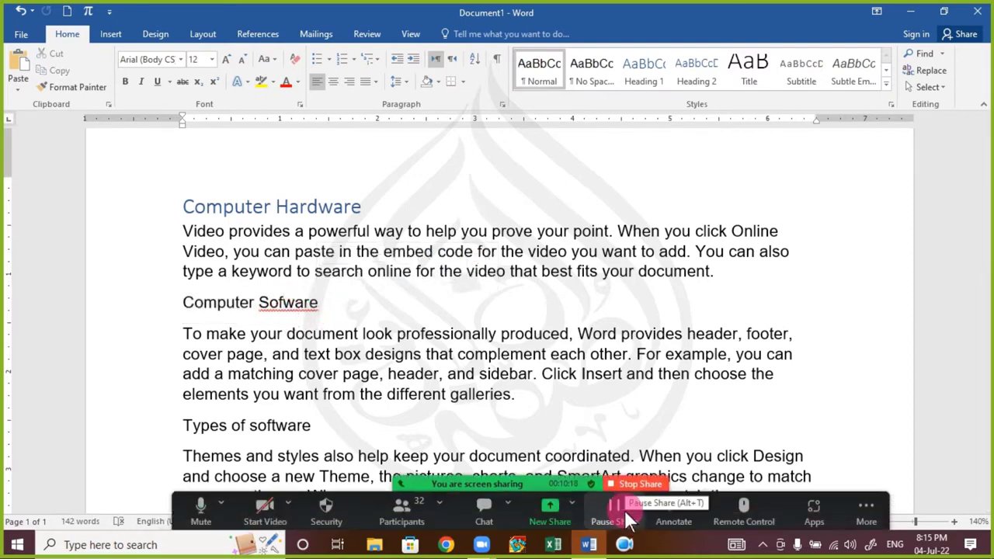
{"action": "type", "text": "t"}
- Apply the Heading 1 style to the "Computer Software" line
{"action": "left_click_drag", "start_coordinate": [191, 315], "coordinate": [321, 313]}
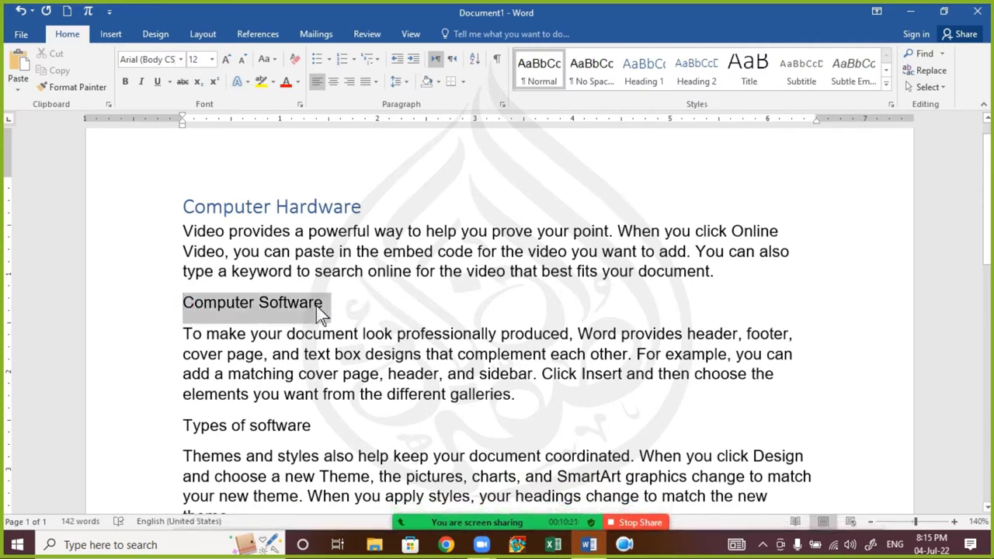
{"action": "left_click", "coordinate": [648, 78]}
{"action": "left_click", "coordinate": [224, 294]}
- Compare the styles assigned to the "Computer Hardware" and "Computer Software" headings and the first paragraph
{"action": "left_click", "coordinate": [190, 223]}
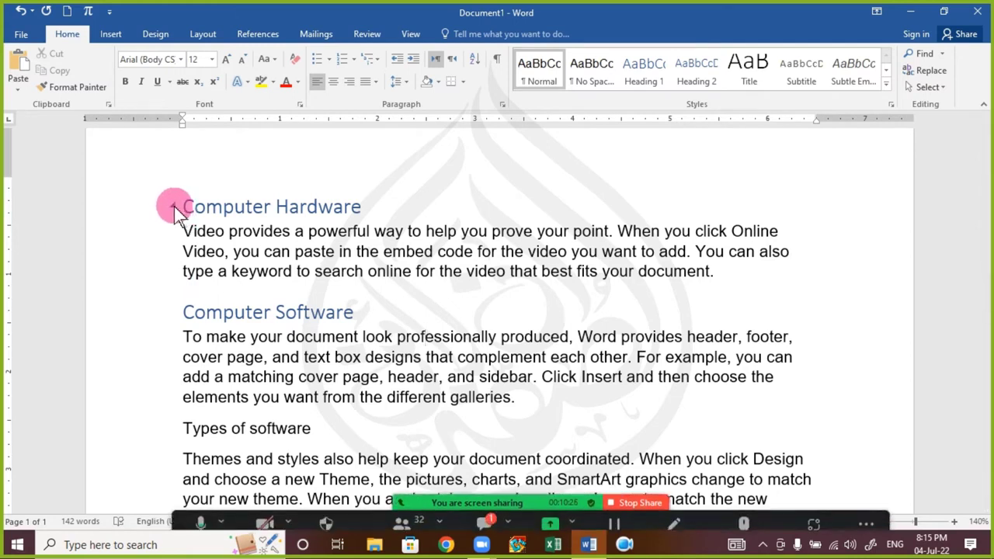
{"action": "left_click", "coordinate": [187, 206]}
{"action": "left_click", "coordinate": [184, 206]}
{"action": "left_click", "coordinate": [203, 312]}
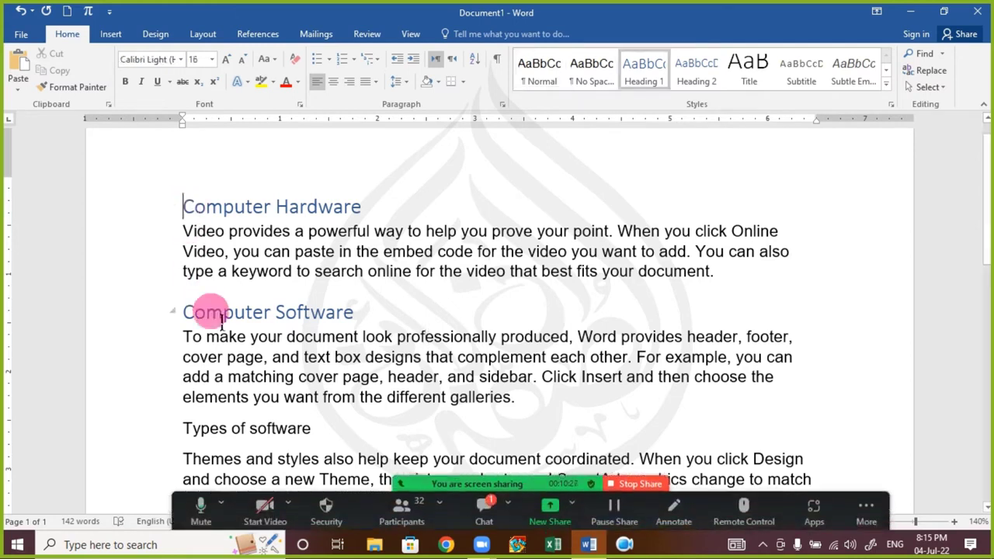
{"action": "left_click", "coordinate": [210, 209]}
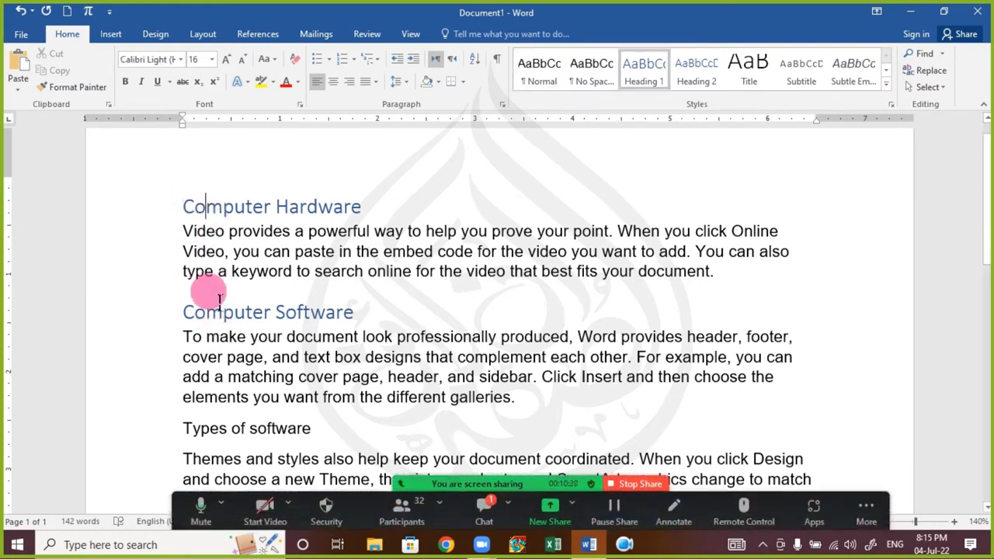
{"action": "left_click", "coordinate": [219, 318]}
{"action": "left_click", "coordinate": [226, 215]}
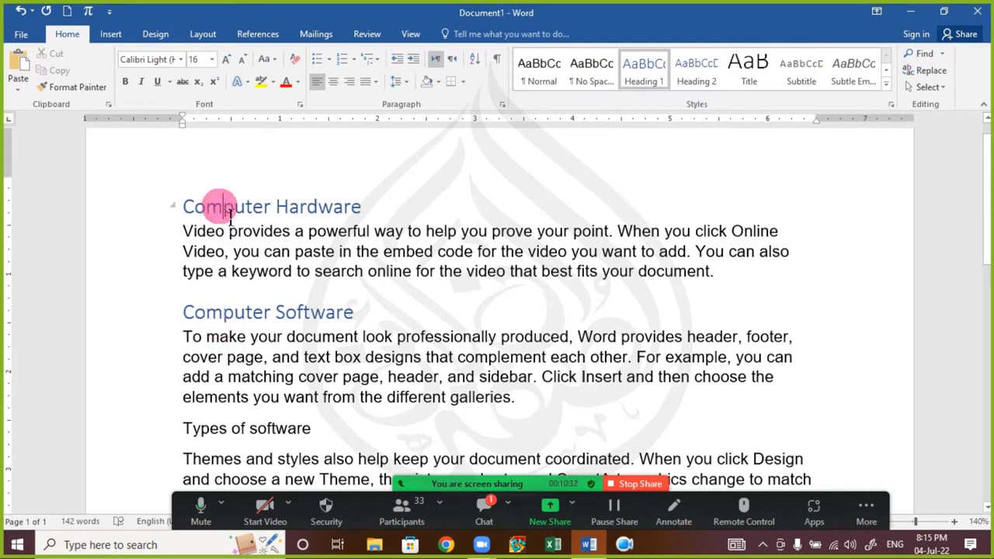
{"action": "left_click", "coordinate": [193, 251]}
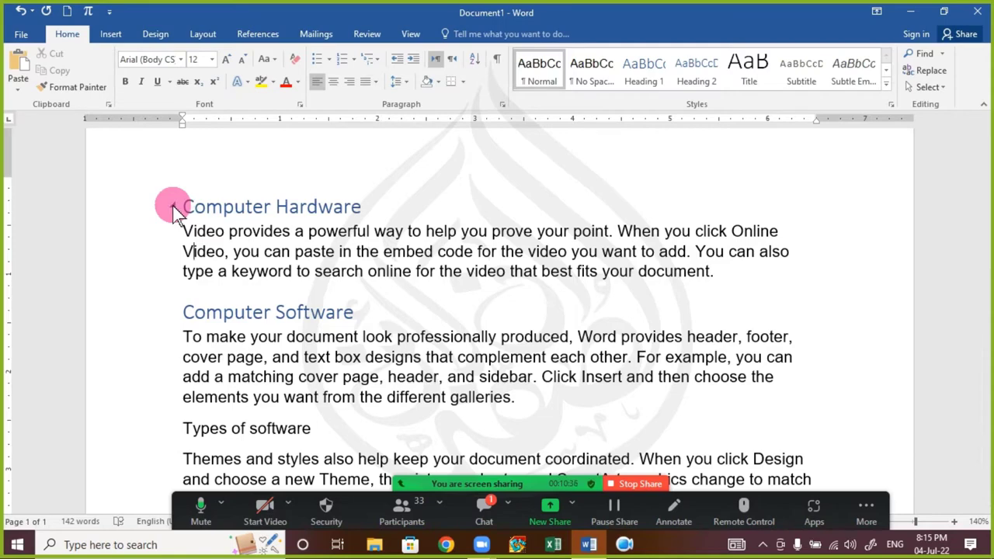
- Collapse and expand the content under the "Computer Hardware" heading, and do the same for "Computer Software"
{"action": "left_click", "coordinate": [173, 205]}
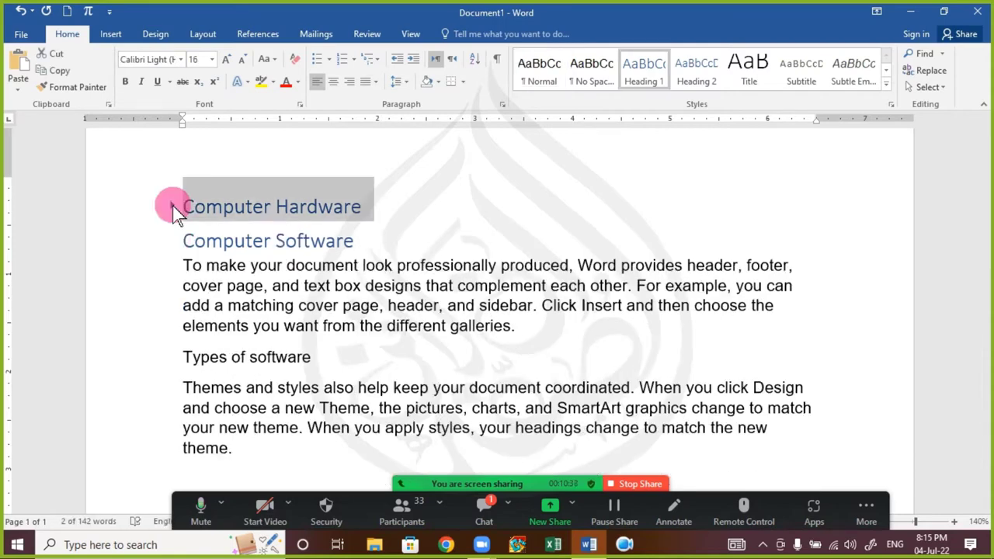
{"action": "left_click", "coordinate": [172, 205]}
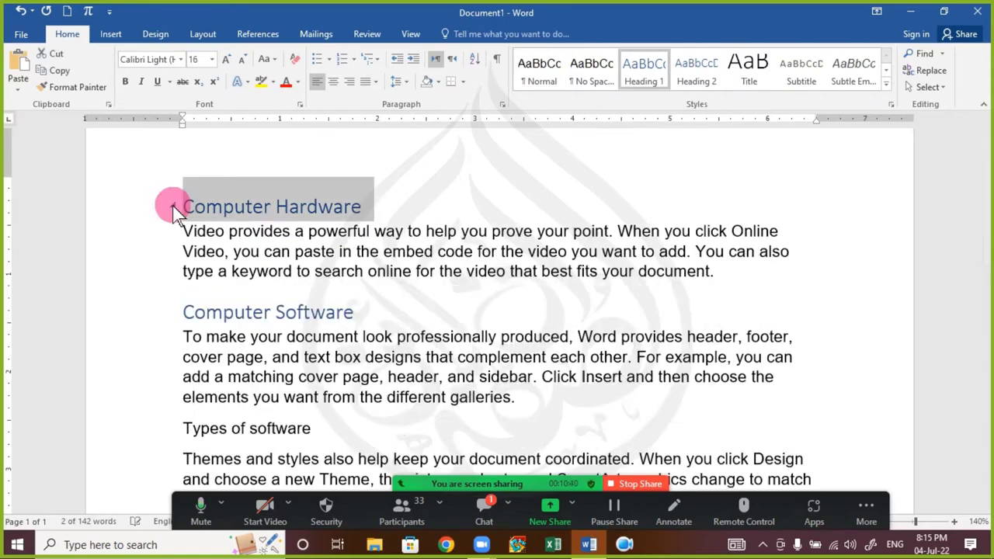
{"action": "left_click", "coordinate": [270, 312]}
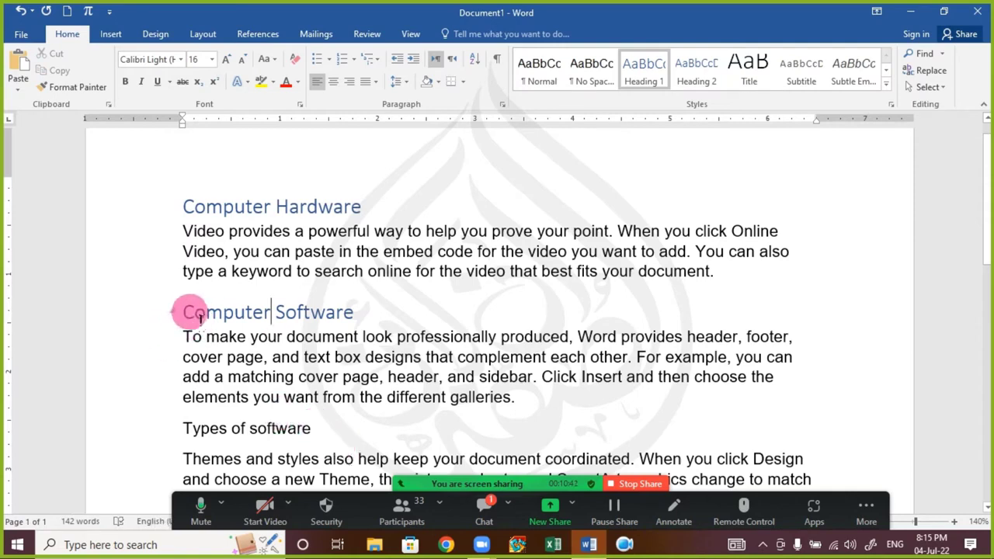
{"action": "left_click", "coordinate": [173, 311]}
{"action": "left_click", "coordinate": [174, 310]}
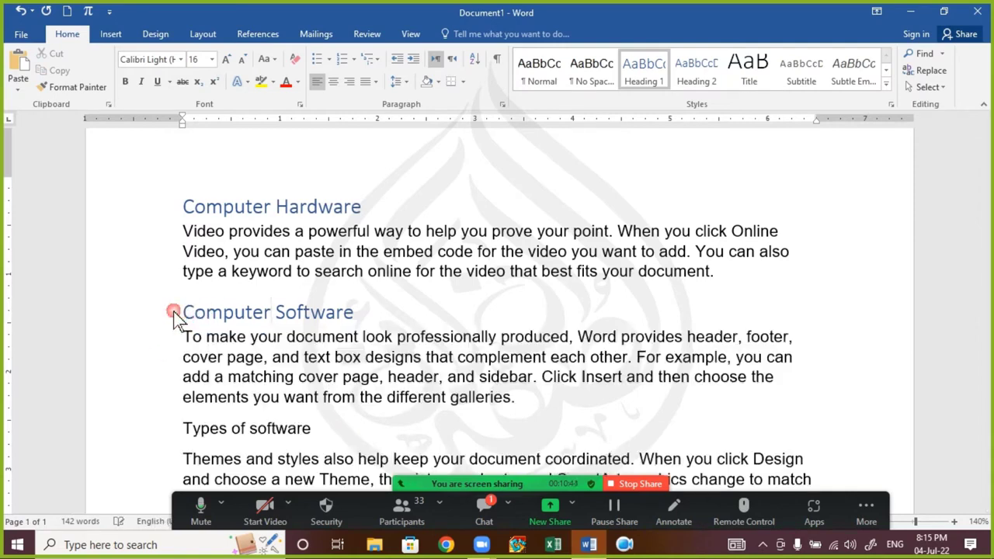
- Apply the Heading 2 style to the "Types of software" line
{"action": "left_click_drag", "start_coordinate": [180, 429], "coordinate": [319, 432]}
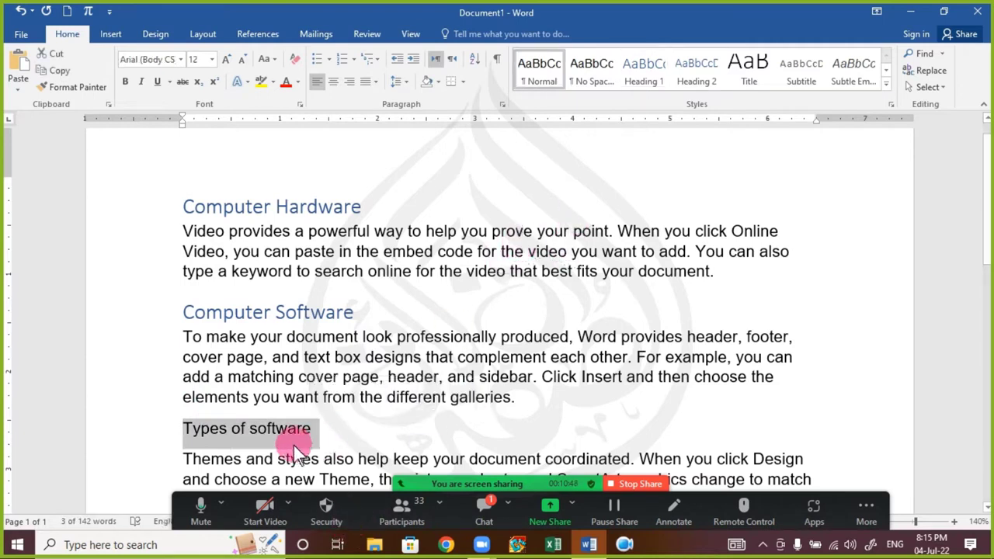
{"action": "left_click", "coordinate": [693, 72]}
{"action": "left_click", "coordinate": [394, 397]}
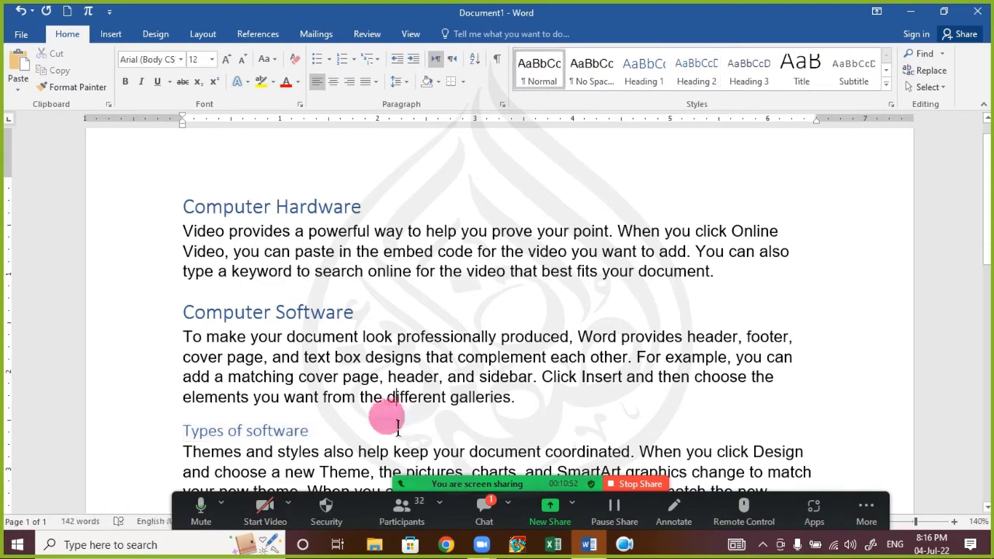
{"action": "scroll", "coordinate": [379, 441], "scroll_direction": "down", "scroll_amount": 1}
{"action": "scroll", "coordinate": [381, 440], "scroll_direction": "down", "scroll_amount": 1}
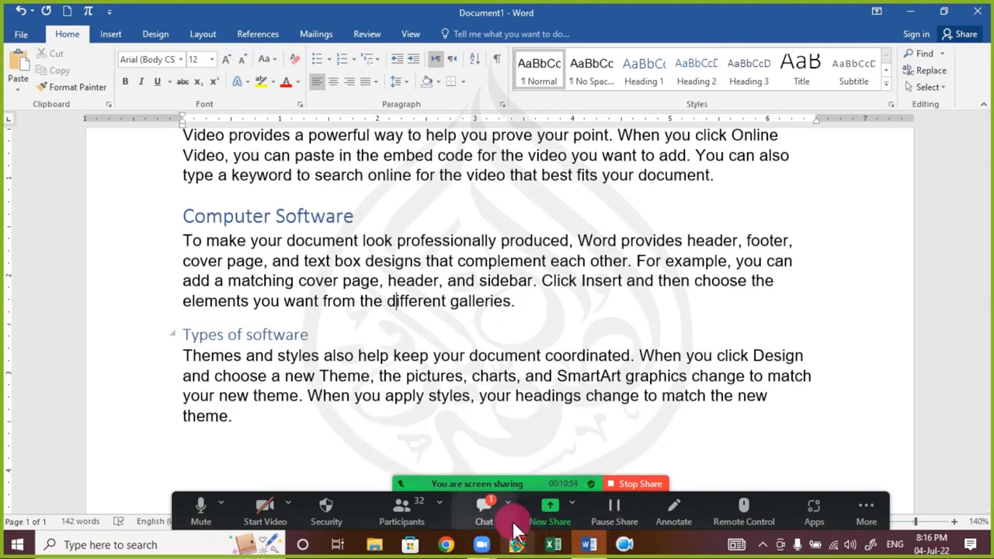
- Check the latest messages in the Zoom meeting chat and close the chat window
{"action": "left_click", "coordinate": [489, 509]}
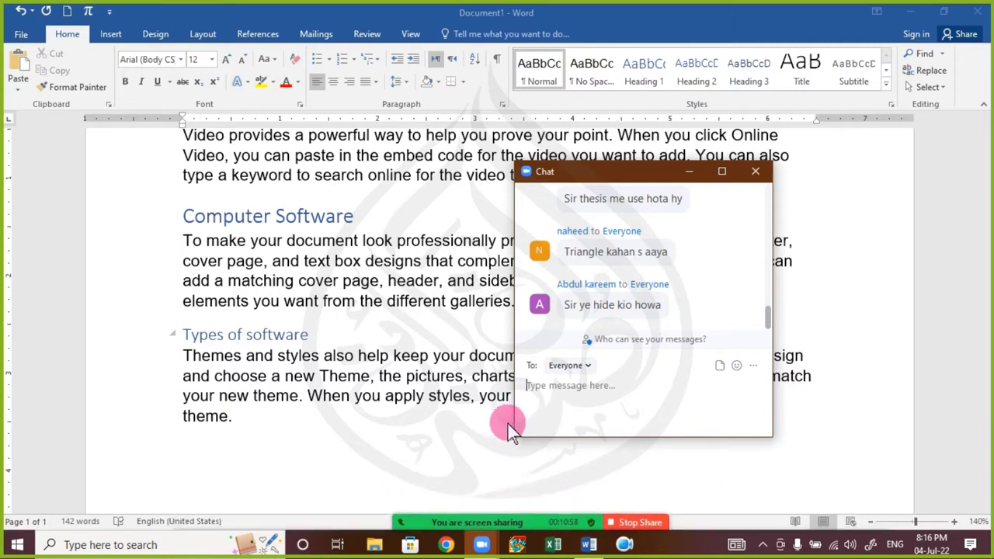
{"action": "left_click", "coordinate": [751, 177]}
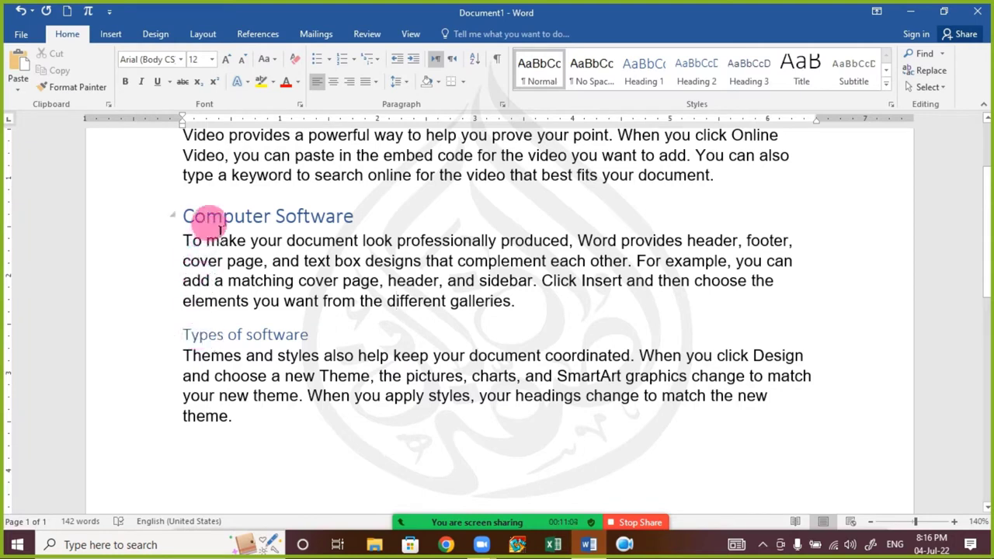
- Collapse and expand the content under the "Types of software" subheading and under its parent heading "Computer Software"
{"action": "left_click", "coordinate": [198, 335]}
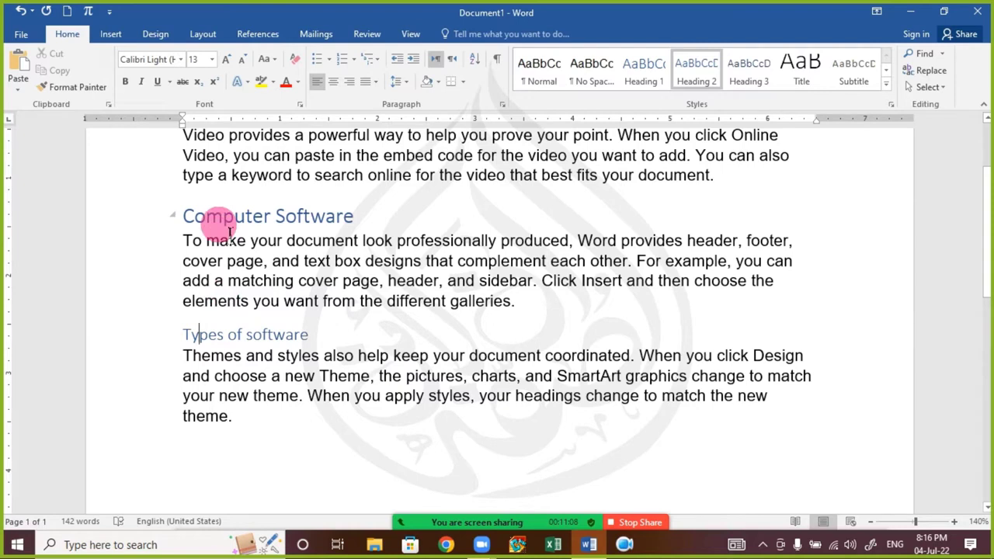
{"action": "left_click", "coordinate": [173, 335]}
{"action": "left_click", "coordinate": [173, 334]}
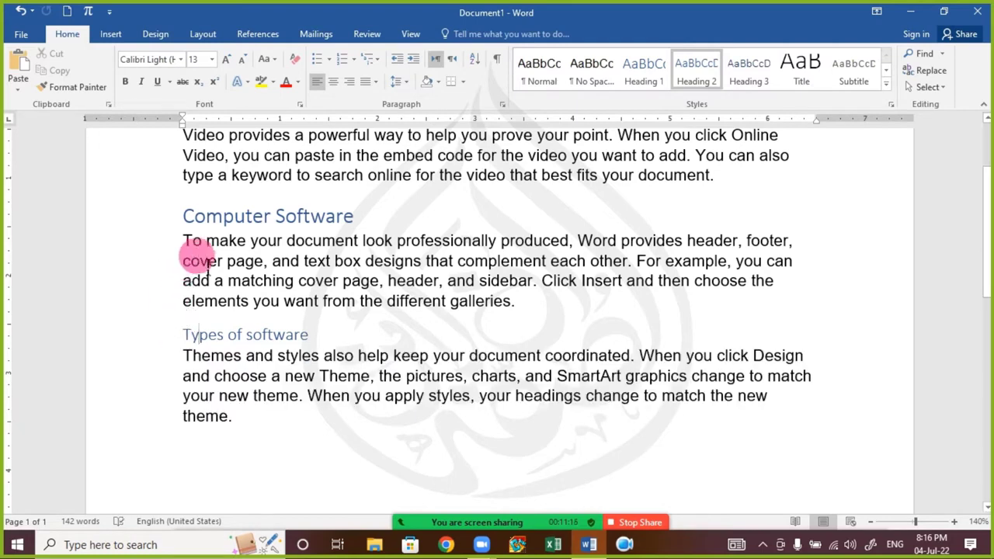
{"action": "left_click", "coordinate": [199, 261]}
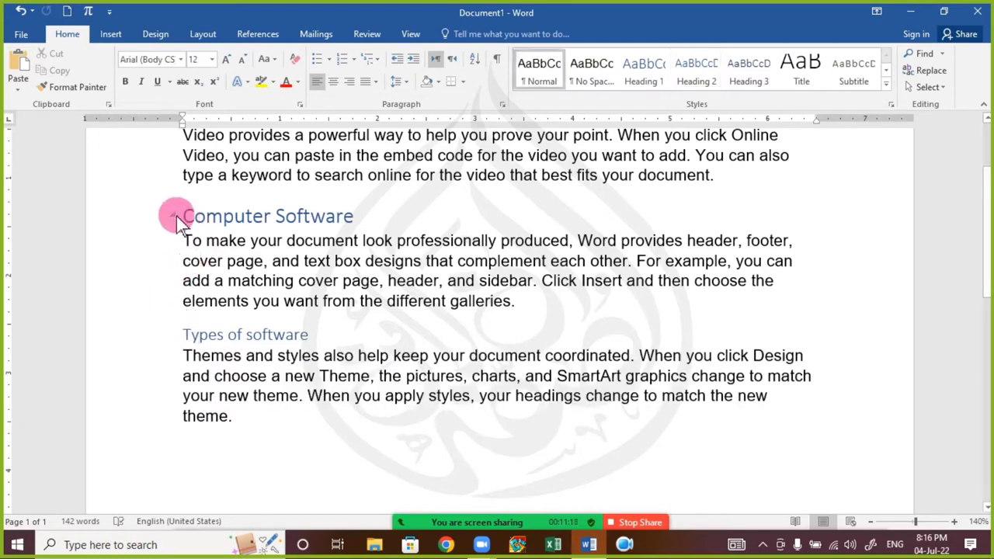
{"action": "left_click", "coordinate": [177, 216]}
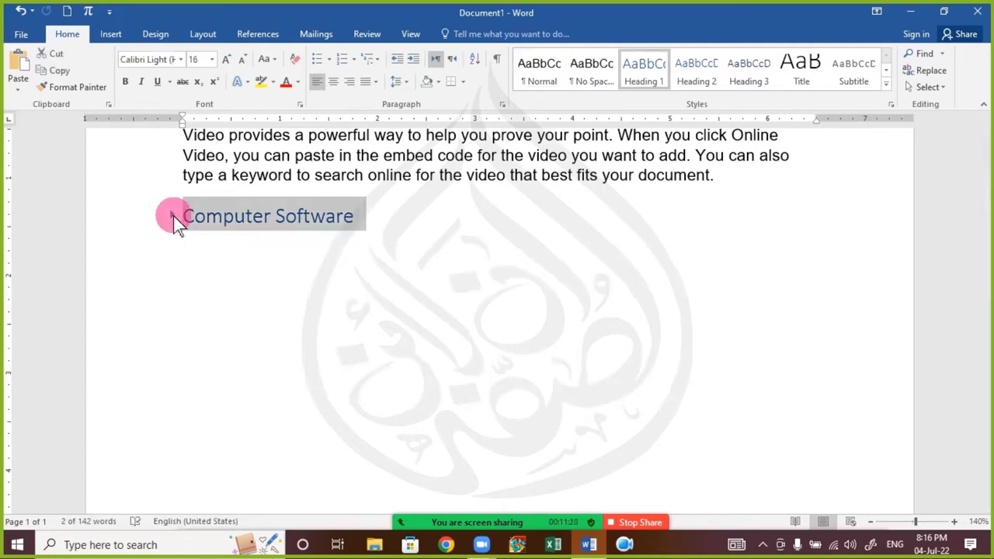
{"action": "left_click", "coordinate": [173, 216]}
- Compare the styles assigned to the "Computer Software" heading and the "Types of software" subheading
{"action": "left_click", "coordinate": [190, 334]}
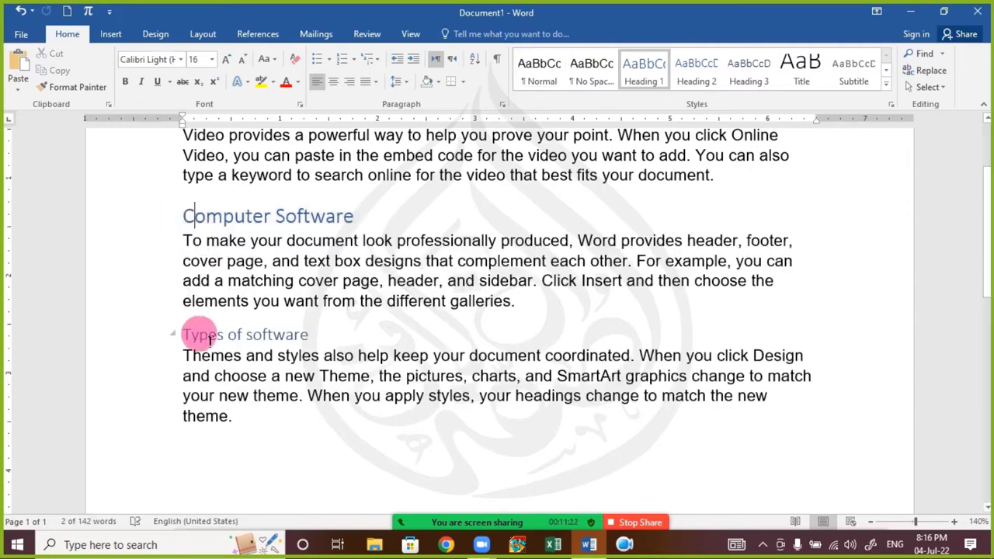
{"action": "left_click", "coordinate": [223, 220]}
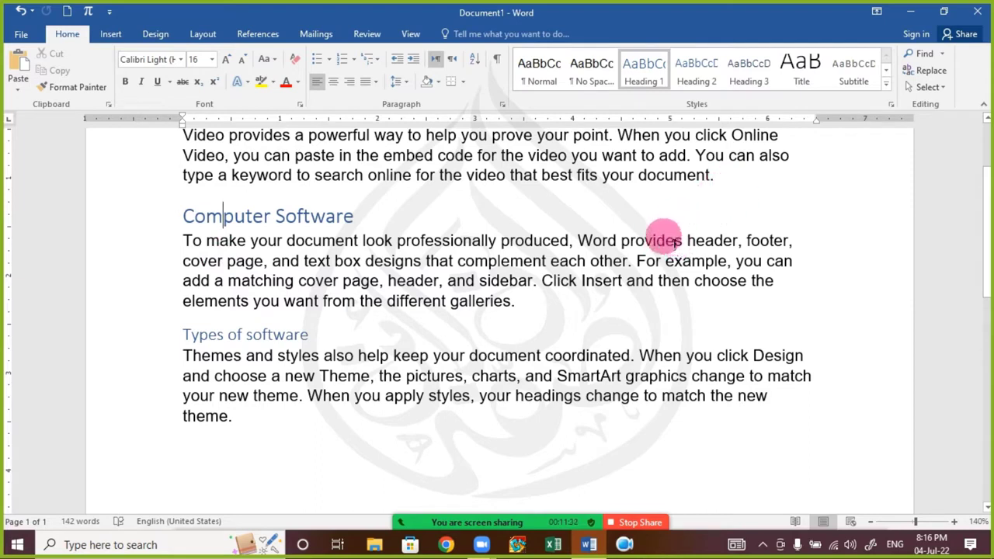
{"action": "left_click", "coordinate": [247, 339]}
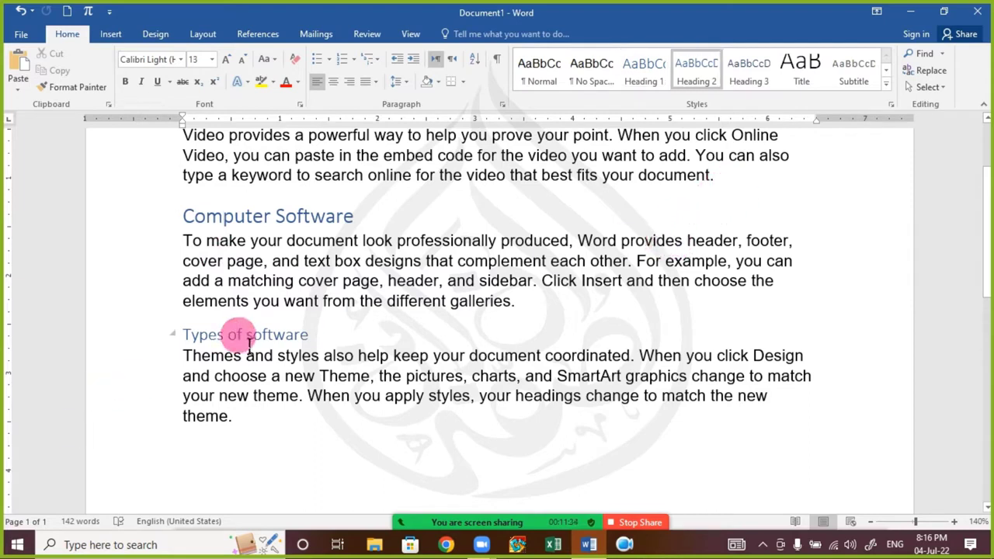
- Start a new paragraph at the end of the document and enter the sample-text formula =rand(4)
{"action": "left_click", "coordinate": [256, 429]}
{"action": "key", "text": "Return"}
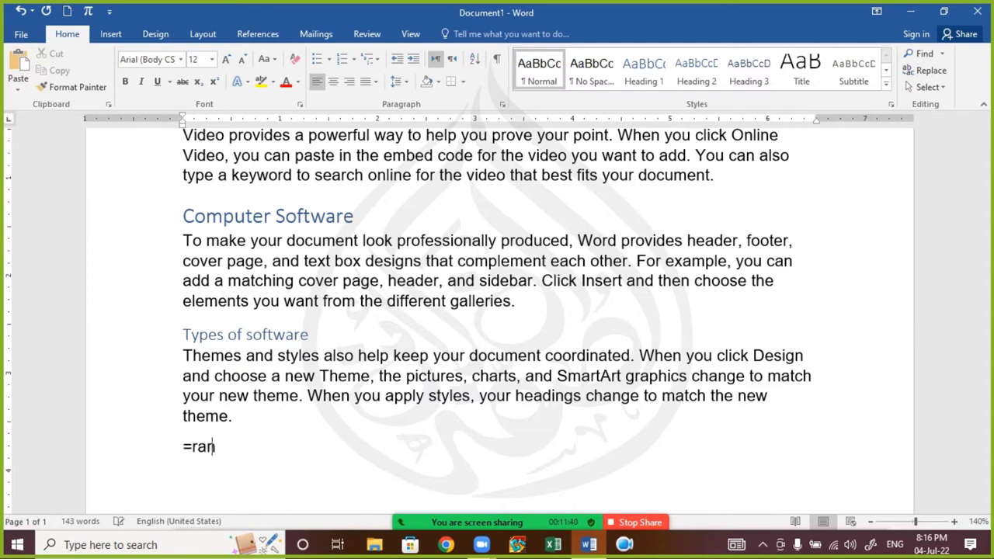
{"action": "type", "text": "=rand()"}
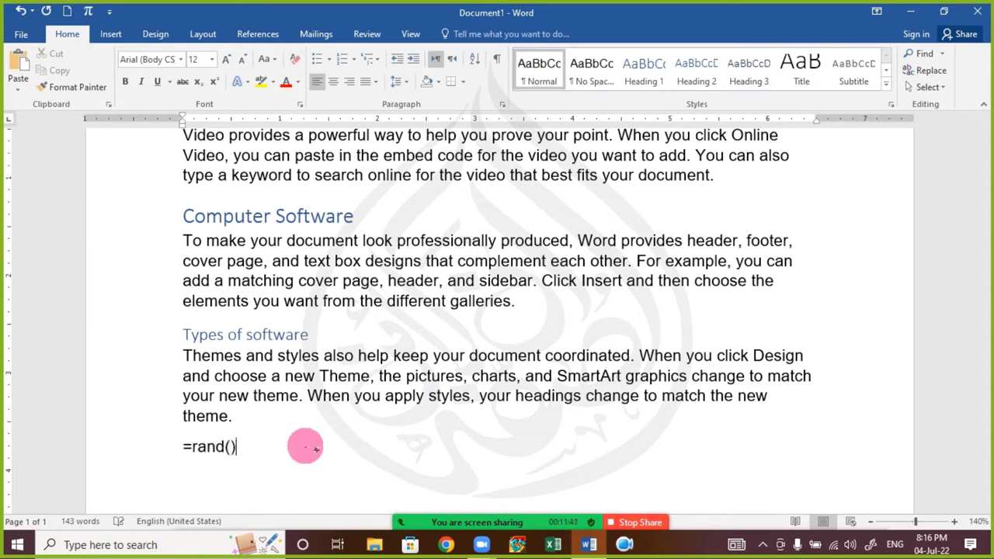
{"action": "type", "text": "4"}
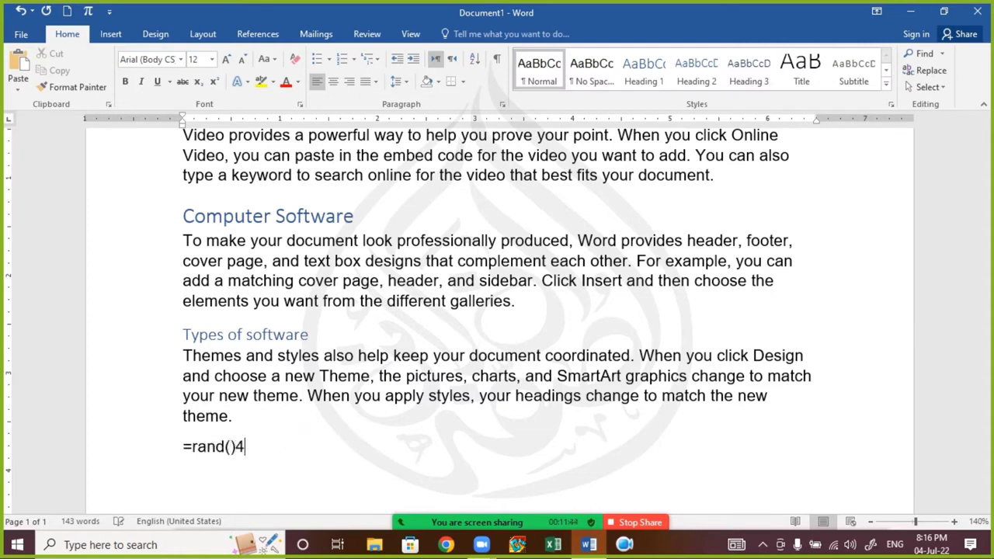
{"action": "left_click", "coordinate": [317, 456]}
{"action": "key", "text": "Left"}
{"action": "type", "text": "4"}
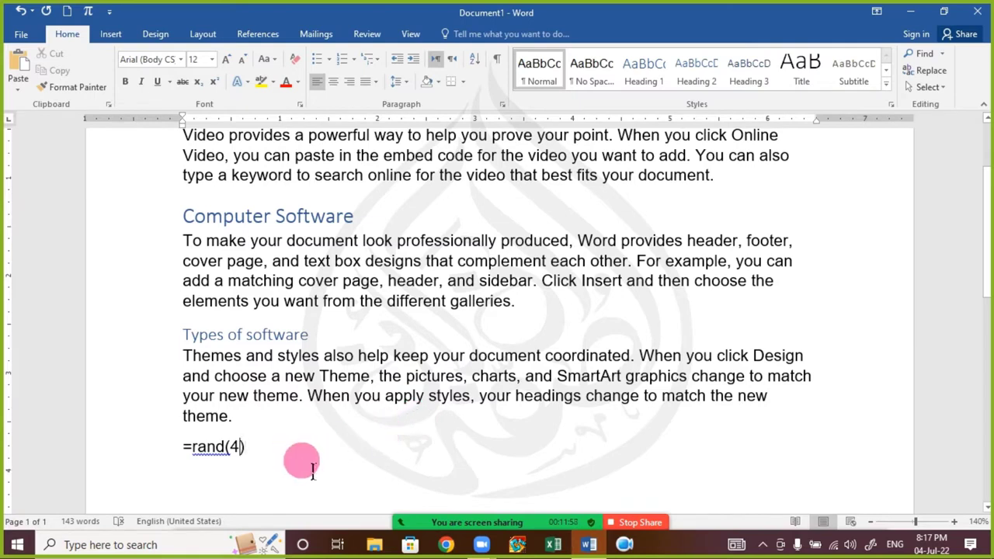
- Change the sample-text formula to =rand(1) and generate the paragraph from it
{"action": "type", "text": "\\1"}
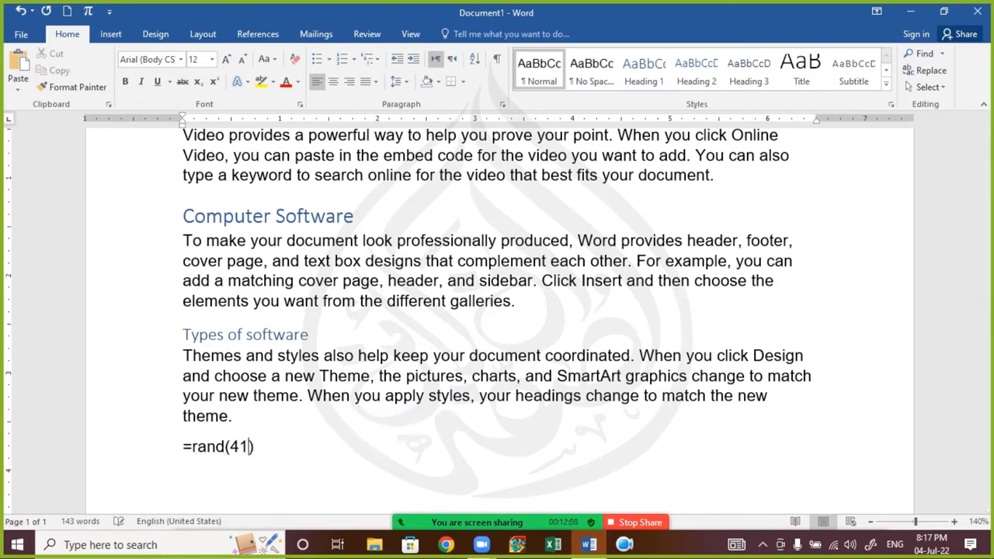
{"action": "key", "text": "BackSpace"}
{"action": "key", "text": "BackSpace"}
{"action": "type", "text": "1"}
{"action": "left_click", "coordinate": [300, 447]}
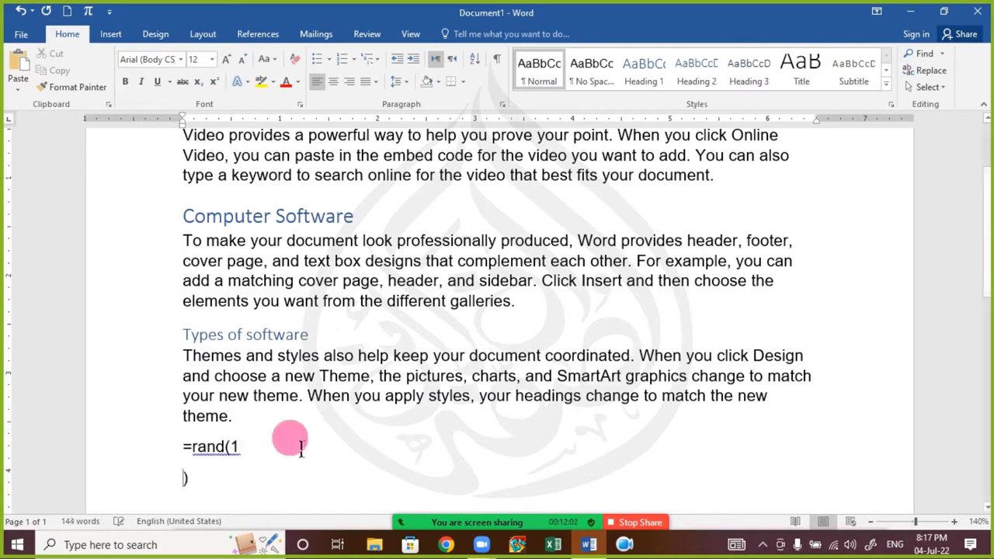
{"action": "left_click", "coordinate": [300, 446]}
{"action": "key", "text": "Delete"}
{"action": "type", "text": "\\"}
{"action": "key", "text": "BackSpace"}
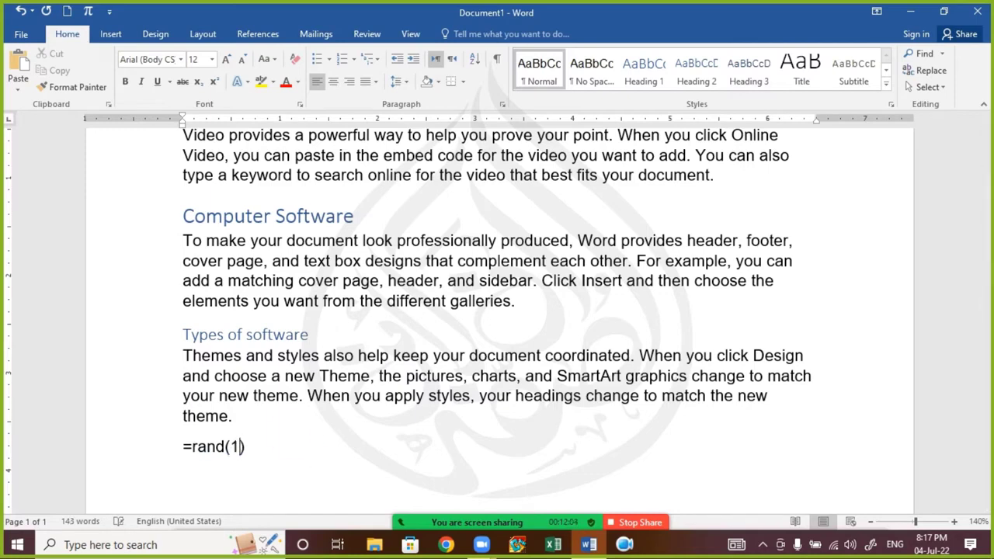
{"action": "left_click", "coordinate": [297, 445]}
{"action": "key", "text": "Return"}
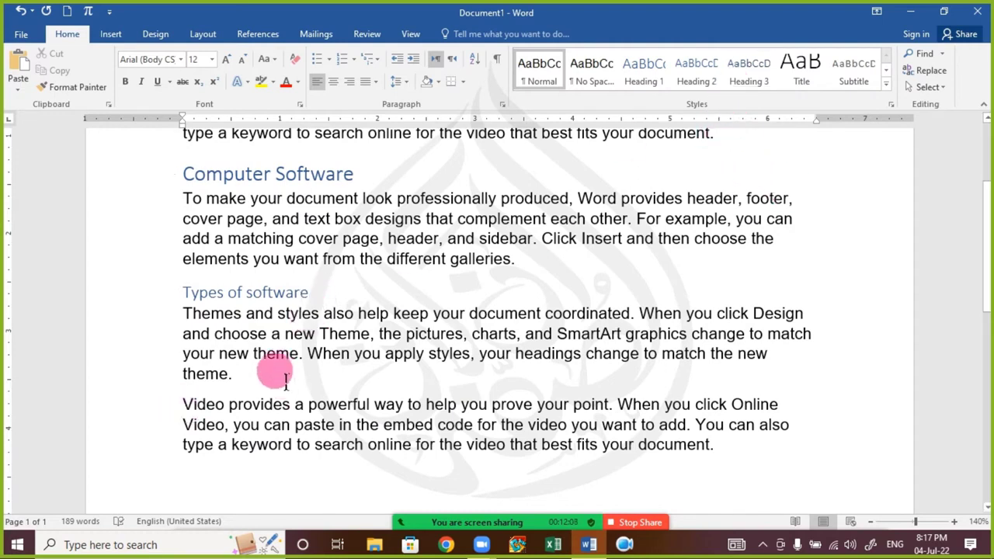
- Insert the line "ABCD" above the new sample paragraph and apply the Heading 3 style to it
{"action": "left_click", "coordinate": [250, 379]}
{"action": "key", "text": "Return"}
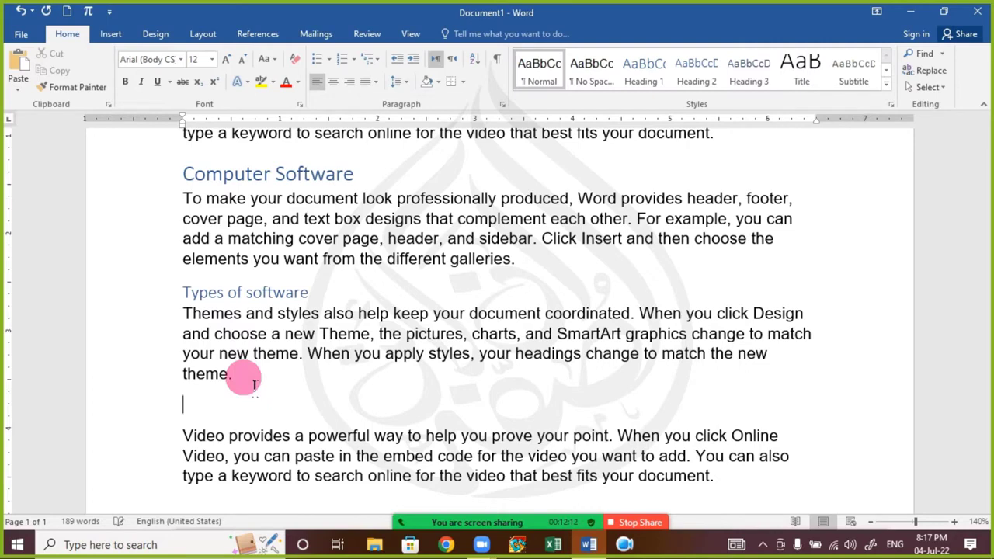
{"action": "type", "text": "ABCD"}
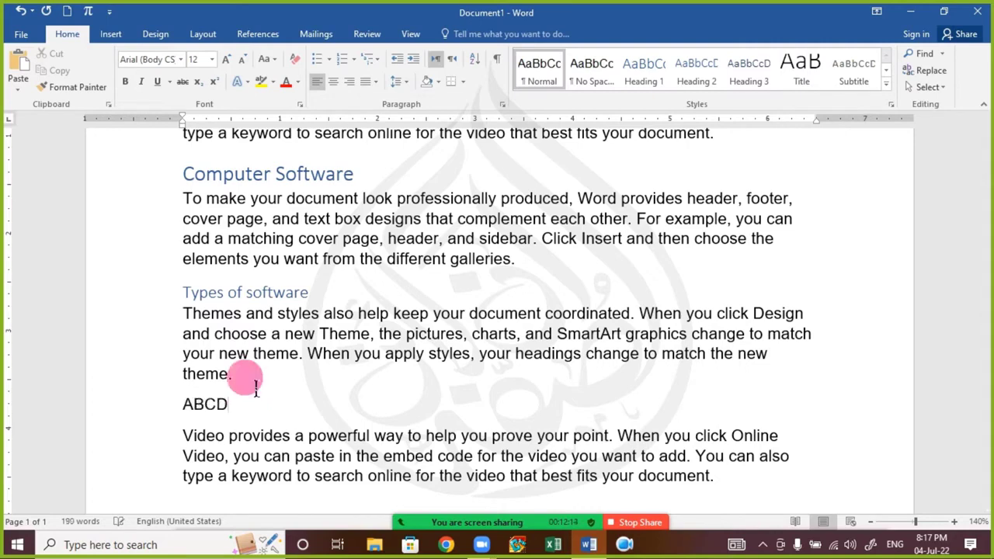
{"action": "key", "text": "shift+Home"}
{"action": "left_click", "coordinate": [747, 70]}
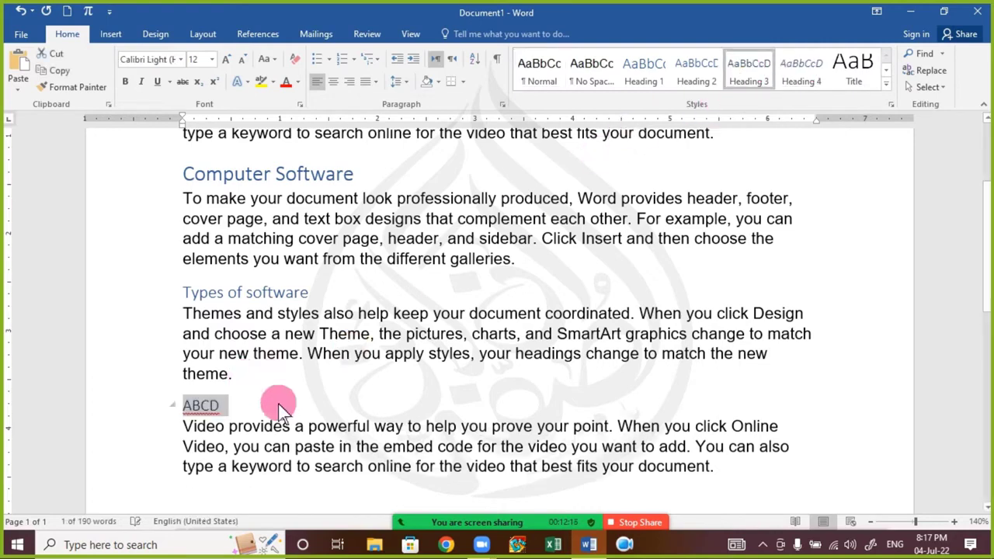
{"action": "left_click", "coordinate": [273, 409]}
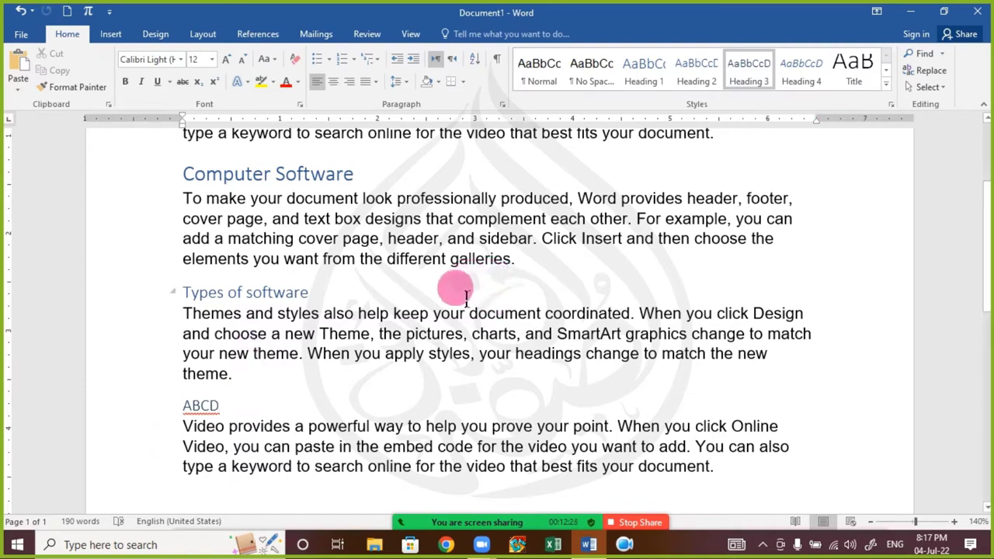
{"action": "scroll", "coordinate": [455, 295], "scroll_direction": "up", "scroll_amount": 3}
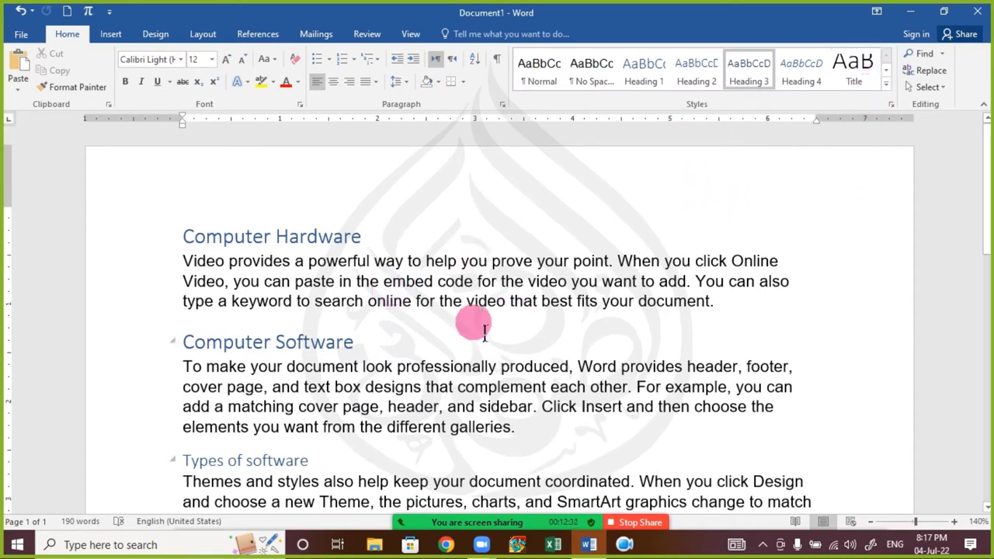
{"action": "left_click", "coordinate": [234, 295]}
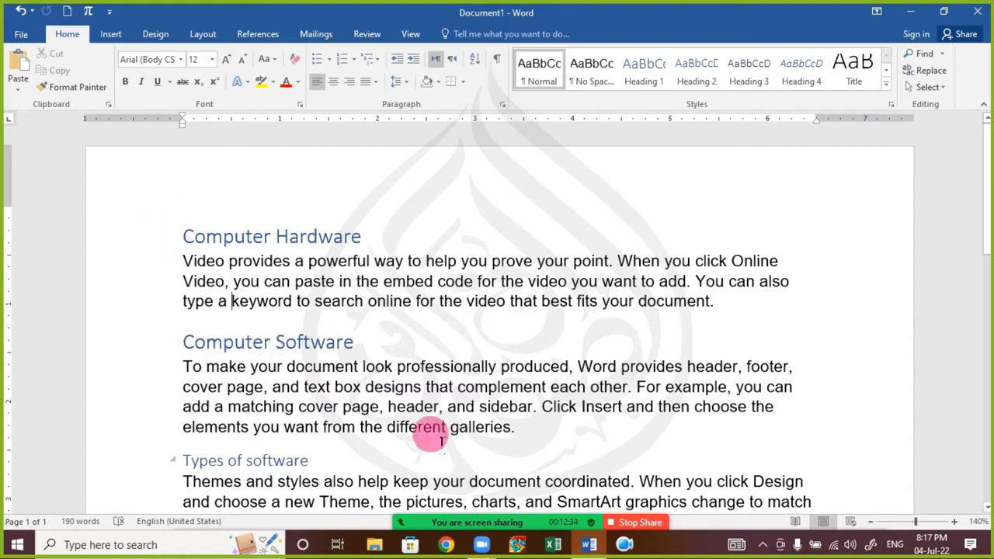
- Read through the messages in the Zoom meeting chat, close it, and reopen it to read the new message
{"action": "left_click", "coordinate": [482, 514]}
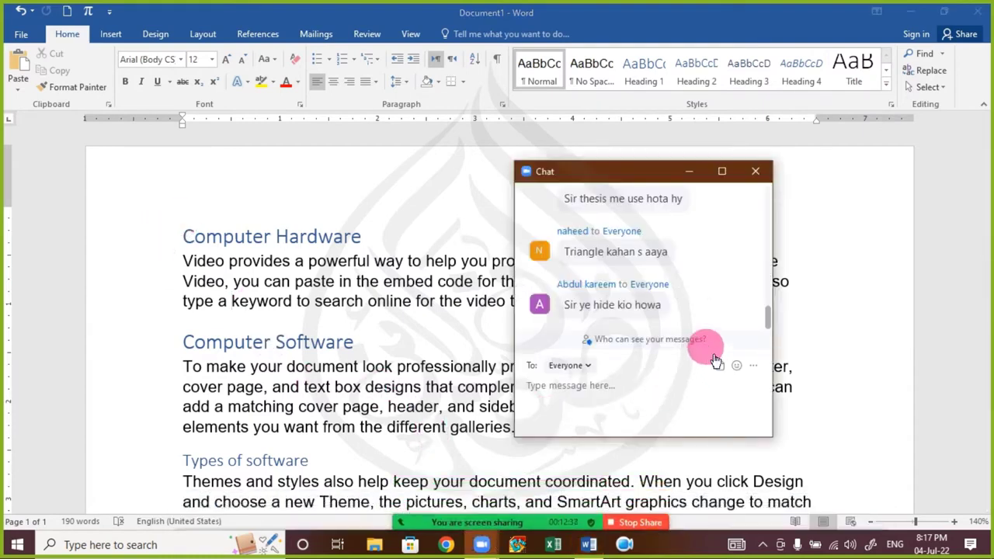
{"action": "scroll", "coordinate": [720, 293], "scroll_direction": "up", "scroll_amount": 2}
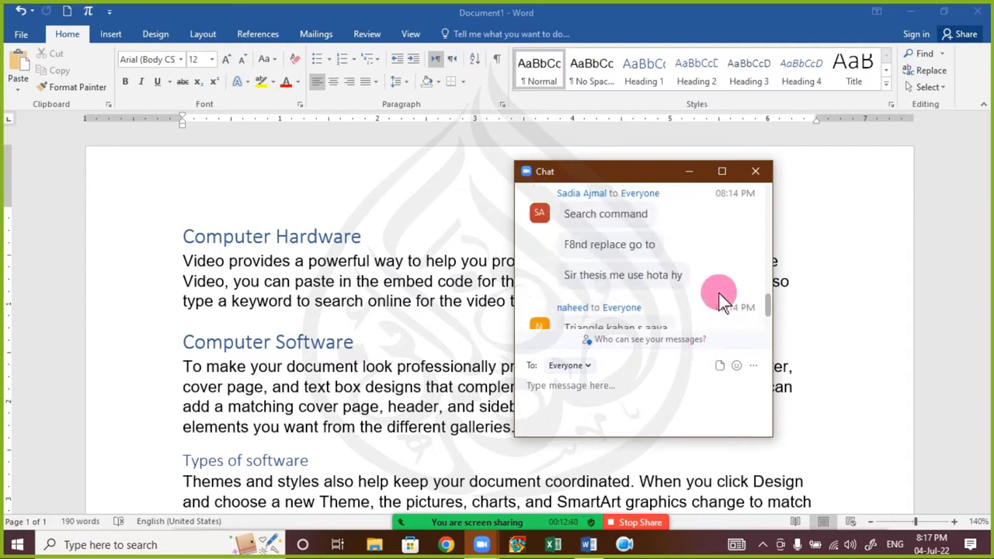
{"action": "scroll", "coordinate": [717, 288], "scroll_direction": "down", "scroll_amount": 1}
{"action": "scroll", "coordinate": [717, 287], "scroll_direction": "down", "scroll_amount": 1}
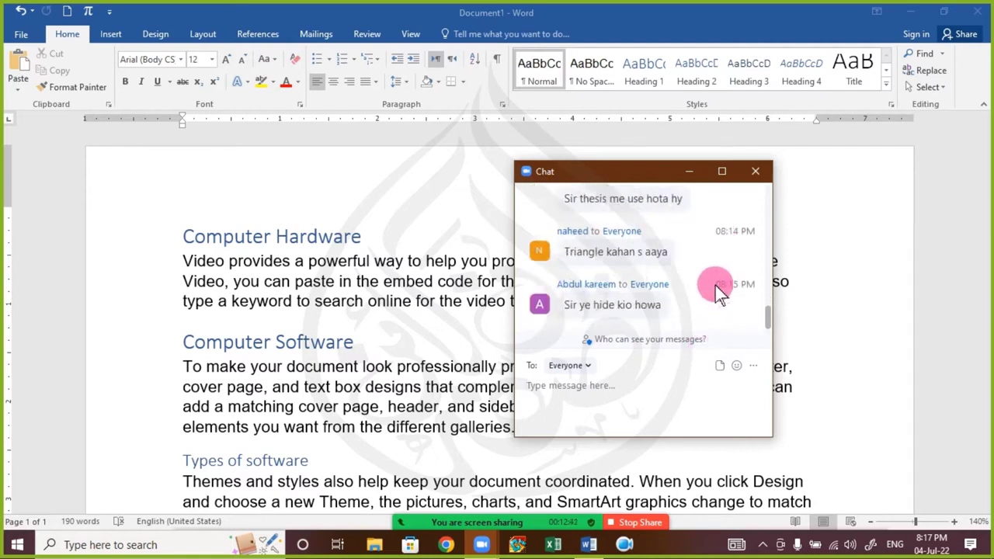
{"action": "left_click", "coordinate": [756, 172]}
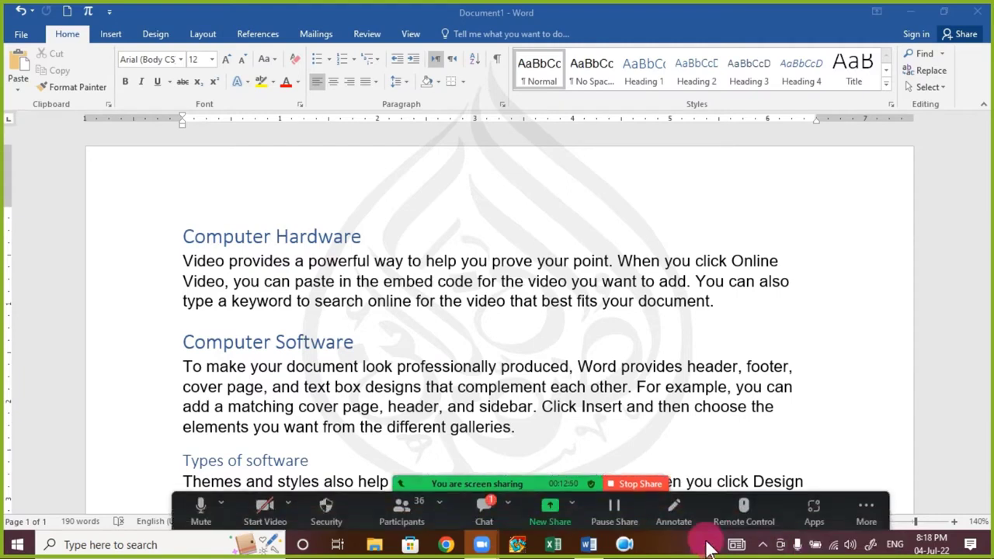
{"action": "left_click", "coordinate": [476, 509]}
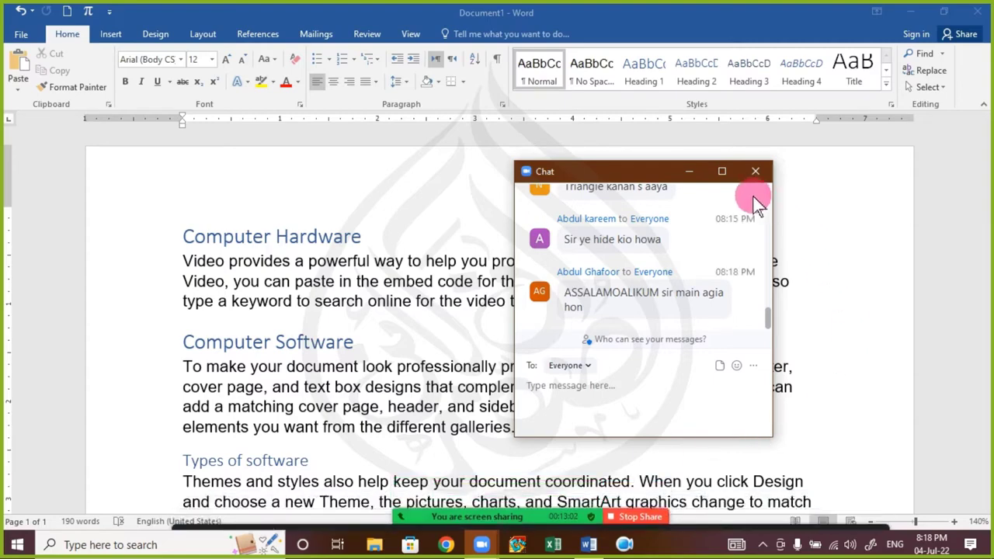
- Close the Zoom chat window, return to the Word document and highlight the paragraph under Computer Hardware
{"action": "left_click", "coordinate": [755, 172]}
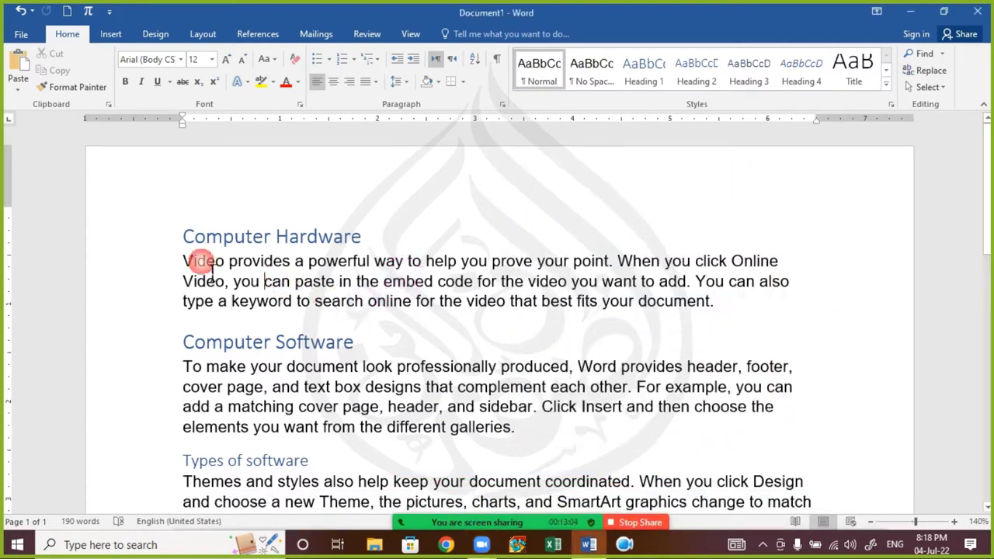
{"action": "left_click", "coordinate": [180, 262]}
{"action": "left_click", "coordinate": [187, 262]}
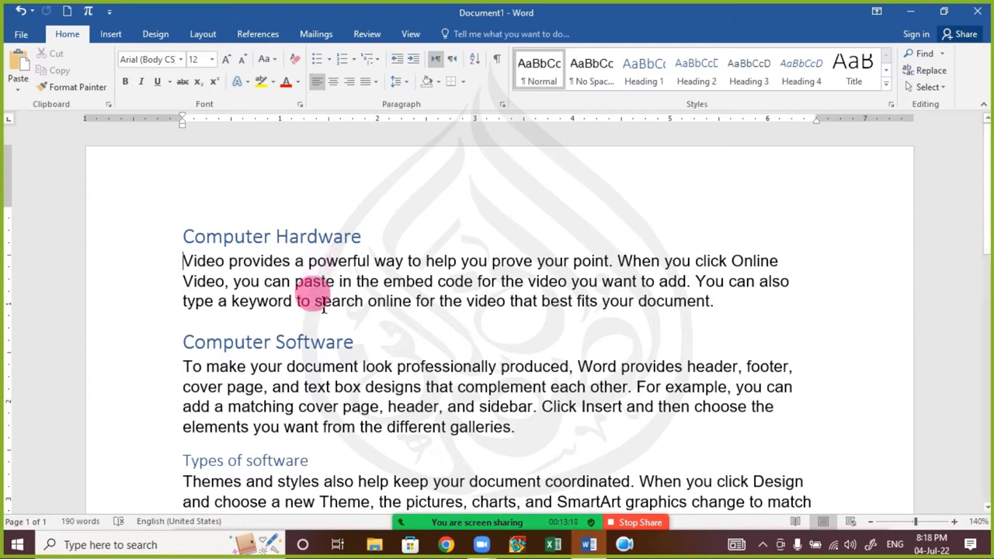
{"action": "triple_click", "coordinate": [195, 273]}
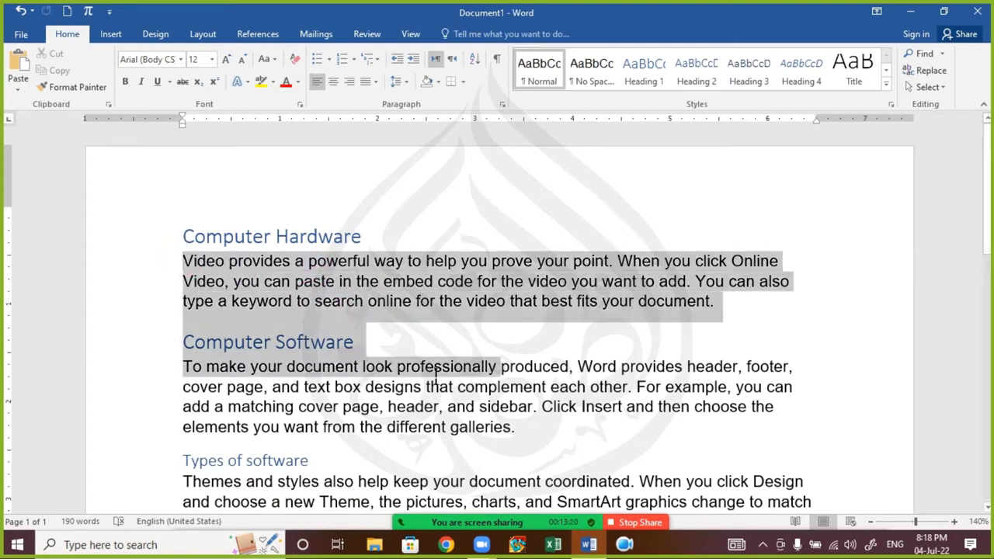
{"action": "left_click", "coordinate": [237, 296]}
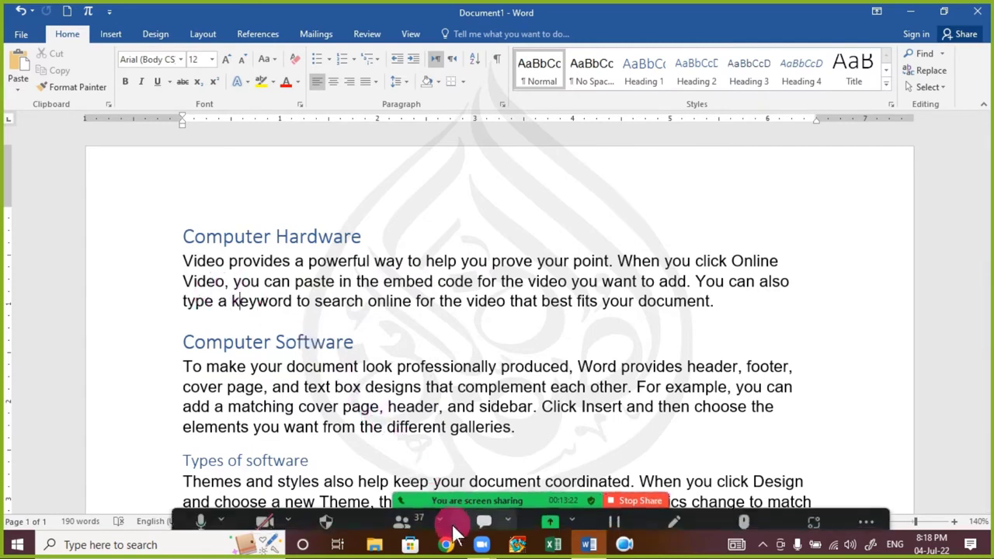
{"action": "left_click", "coordinate": [192, 237]}
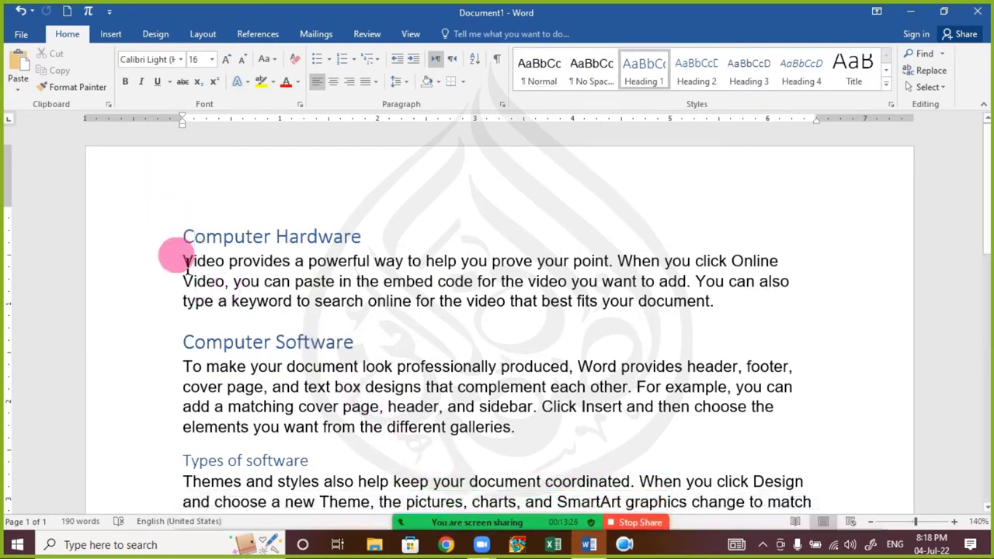
- Undo the added sample paragraph, the ABCD line and all heading styles until the three titles are plain Normal text again
{"action": "key", "text": "ctrl+z"}
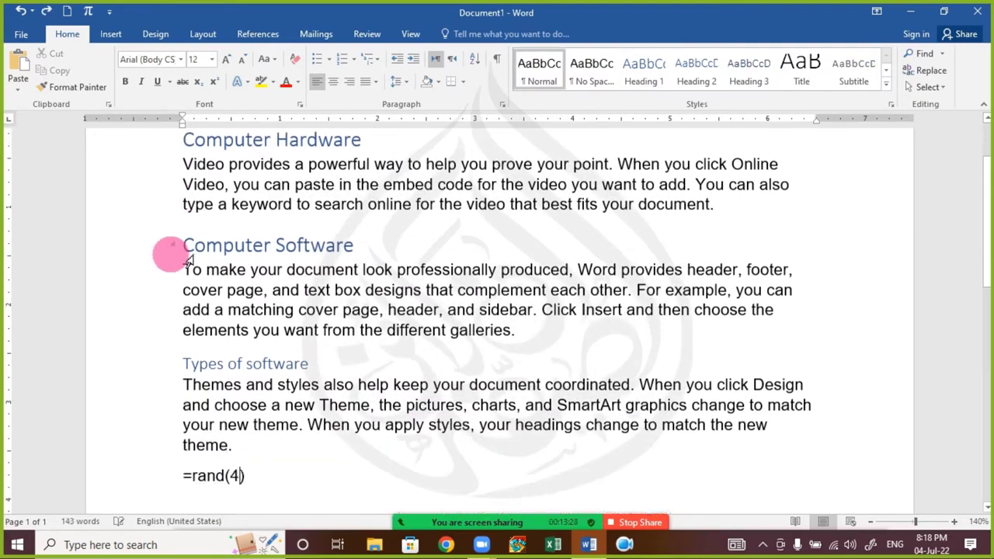
{"action": "key", "text": "ctrl+z"}
{"action": "key", "text": "ctrl+z"}
{"action": "key", "text": "ctrl+z"}
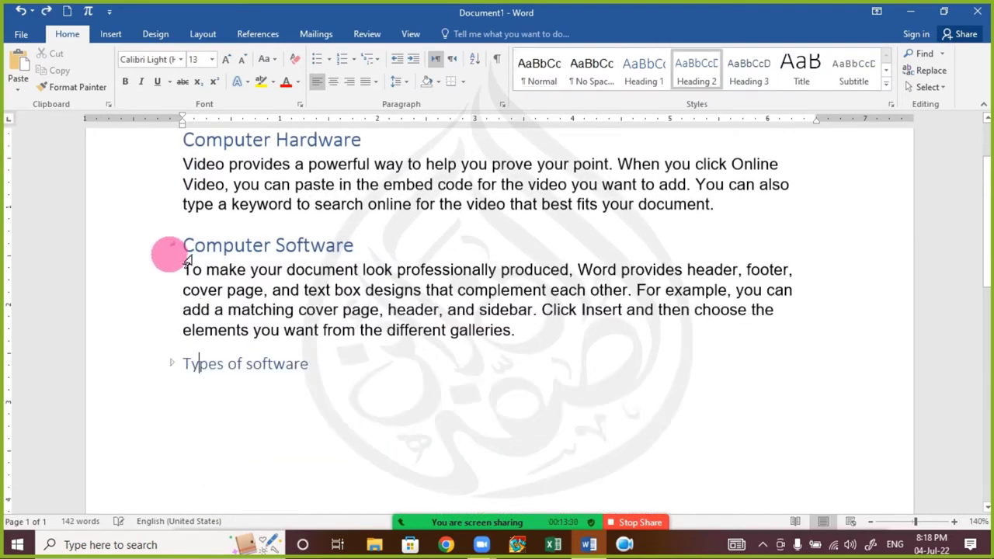
{"action": "key", "text": "ctrl+z"}
{"action": "key", "text": "ctrl+z"}
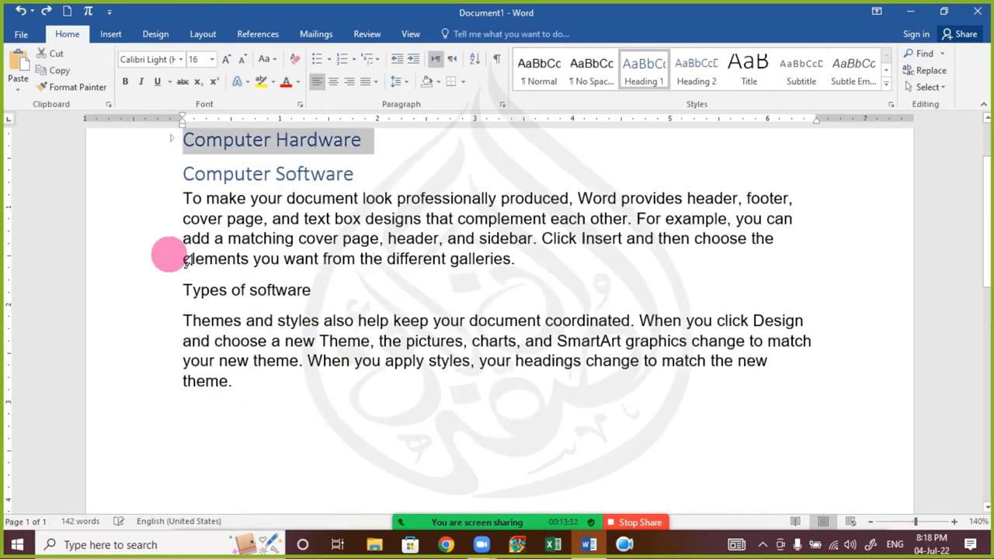
{"action": "key", "text": "ctrl+z"}
{"action": "key", "text": "ctrl+z"}
{"action": "key", "text": "ctrl+z"}
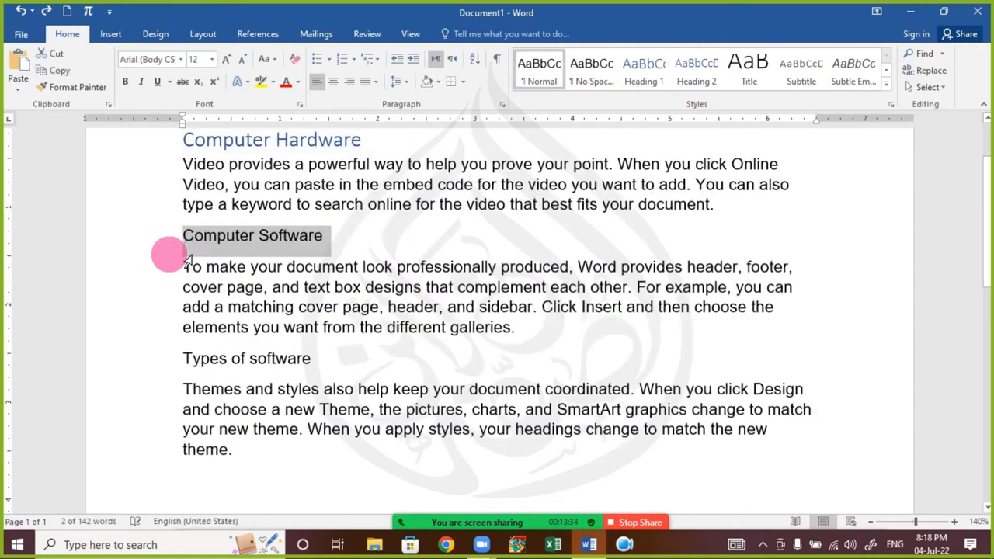
{"action": "key", "text": "ctrl+z"}
{"action": "key", "text": "ctrl+z"}
{"action": "key", "text": "ctrl+z"}
{"action": "key", "text": "ctrl+z"}
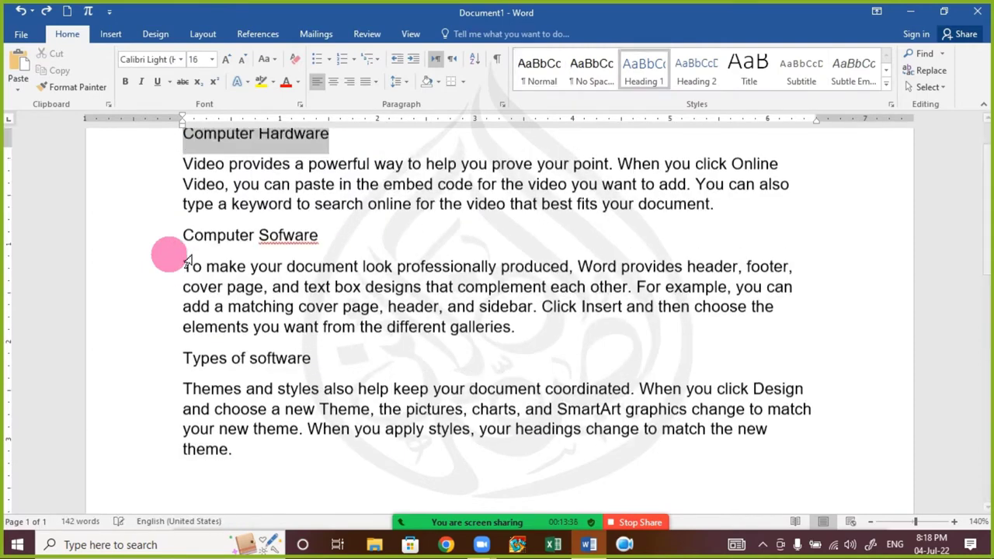
{"action": "left_click", "coordinate": [269, 227]}
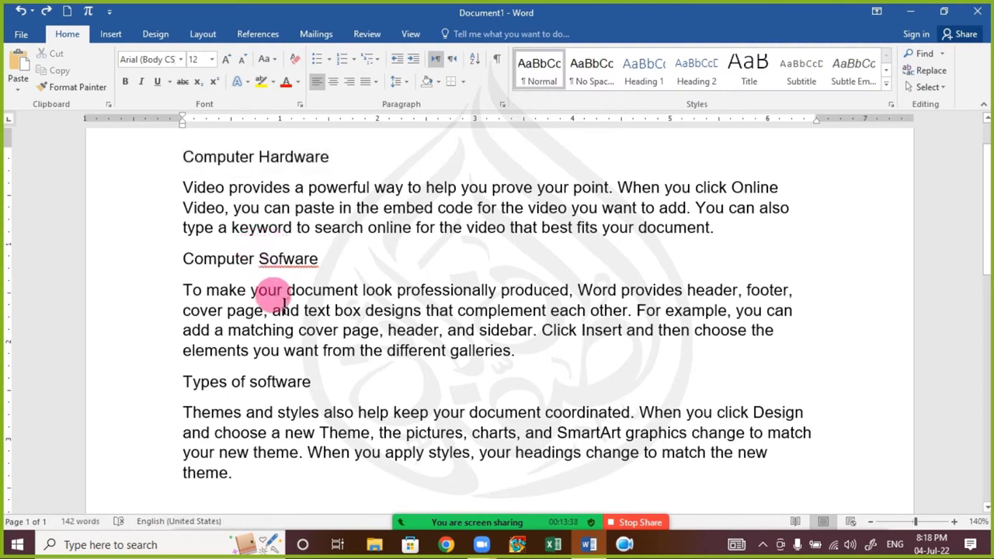
{"action": "left_click", "coordinate": [279, 386]}
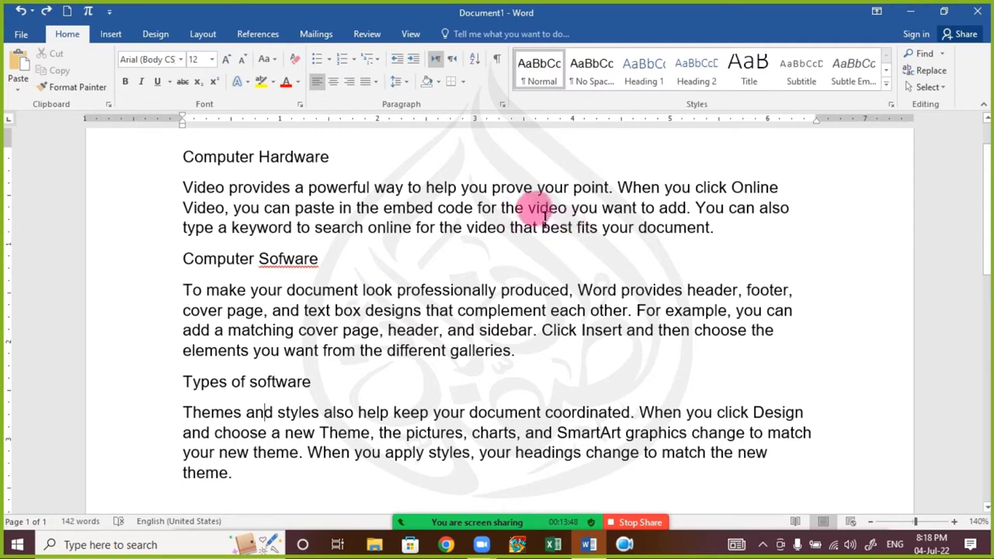
- Highlight the whole body paragraph below the Computer Hardware title
{"action": "left_click", "coordinate": [194, 157]}
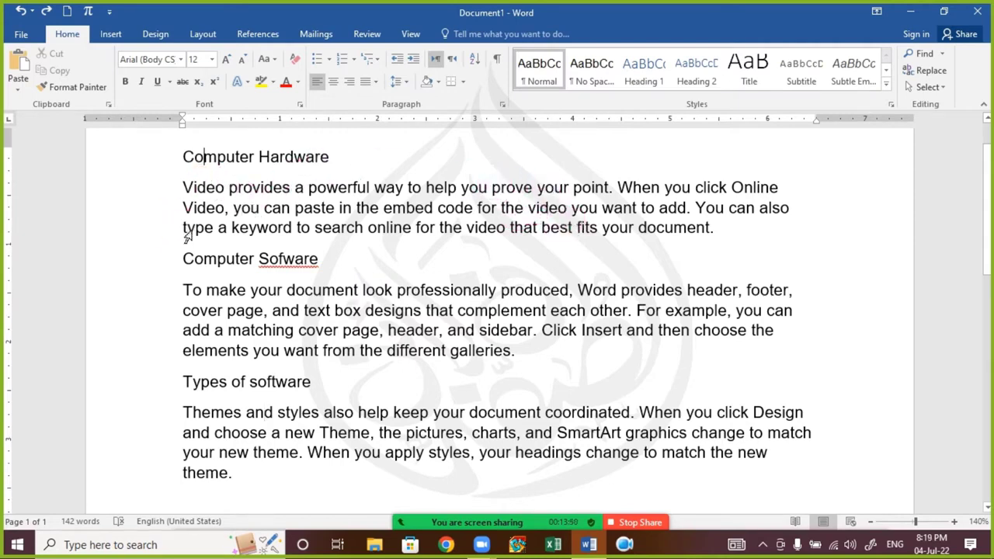
{"action": "scroll", "coordinate": [186, 233], "scroll_direction": "up", "scroll_amount": 1}
{"action": "double_click", "coordinate": [193, 249]}
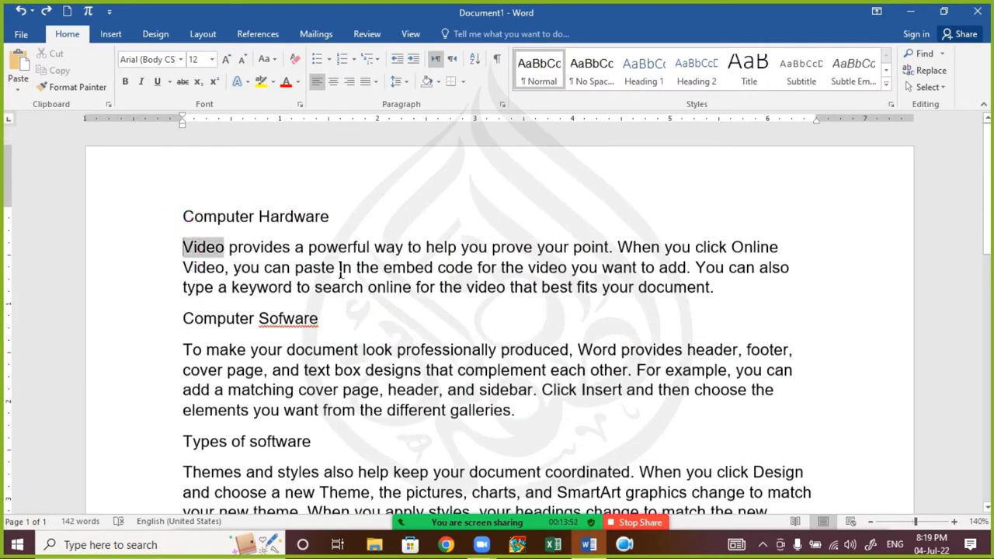
{"action": "left_click", "coordinate": [672, 296], "text": "shift"}
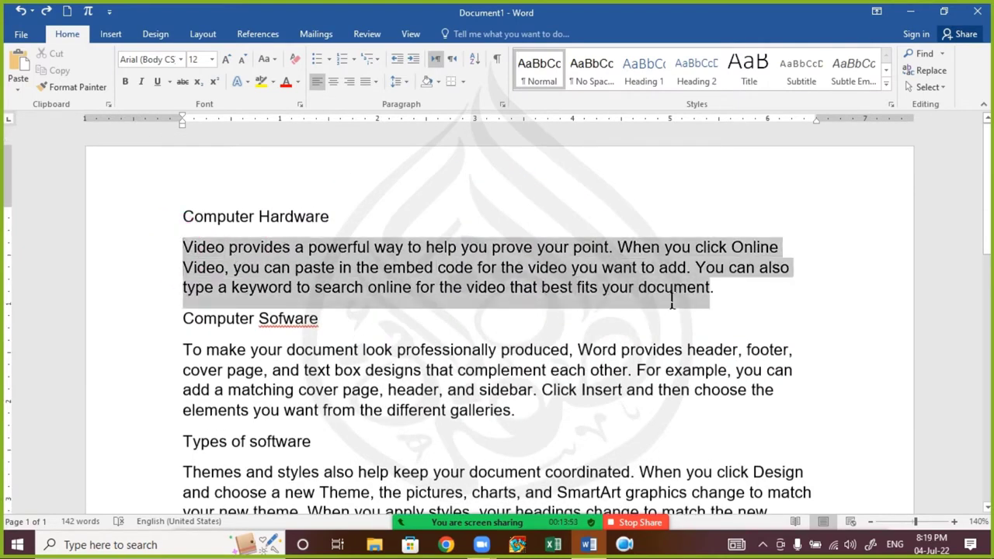
- Correct the misspelled word "Sofware" to "Software" in the second title
{"action": "left_click", "coordinate": [284, 322]}
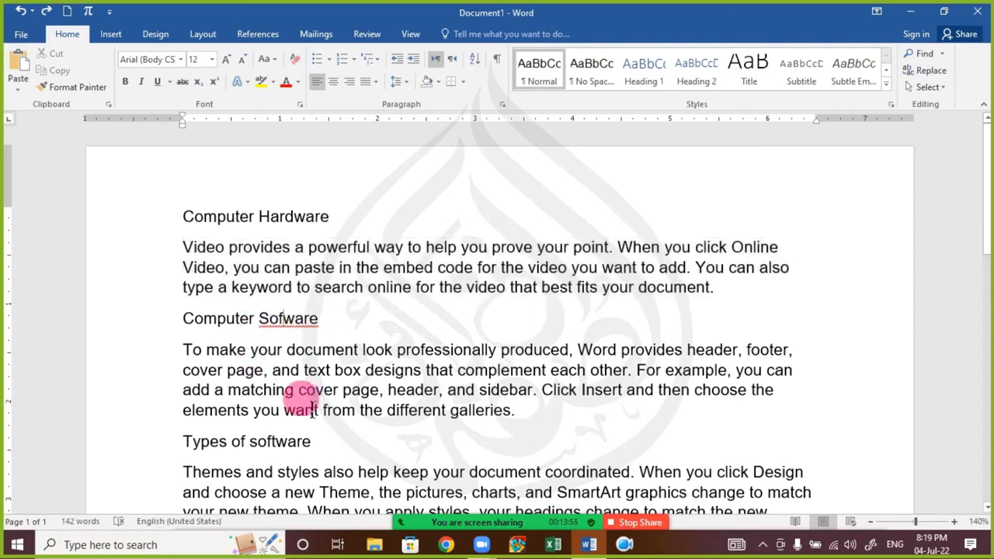
{"action": "type", "text": "t"}
{"action": "left_click", "coordinate": [273, 392]}
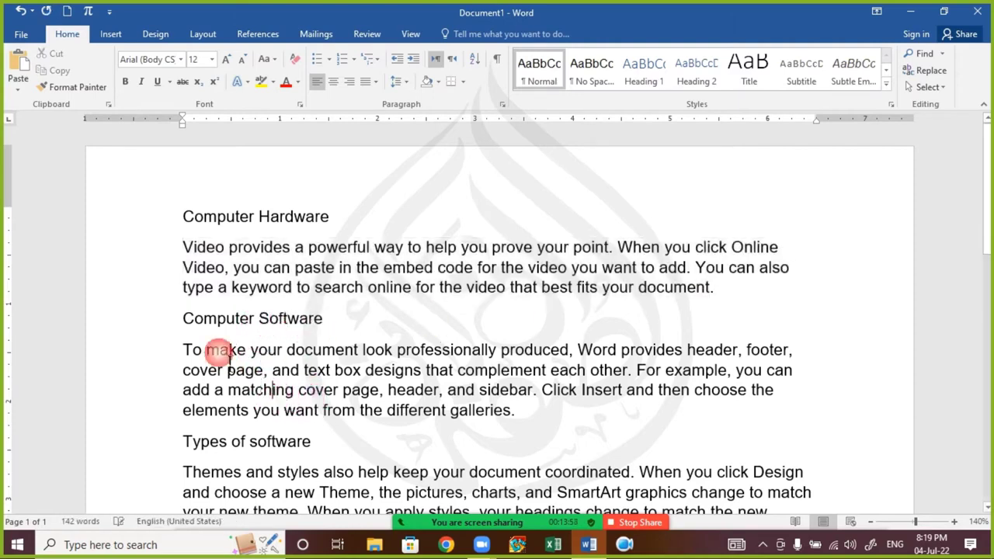
- Highlight the Computer Software, Computer Hardware and Types of software titles one after another
{"action": "left_click_drag", "start_coordinate": [192, 328], "coordinate": [328, 344]}
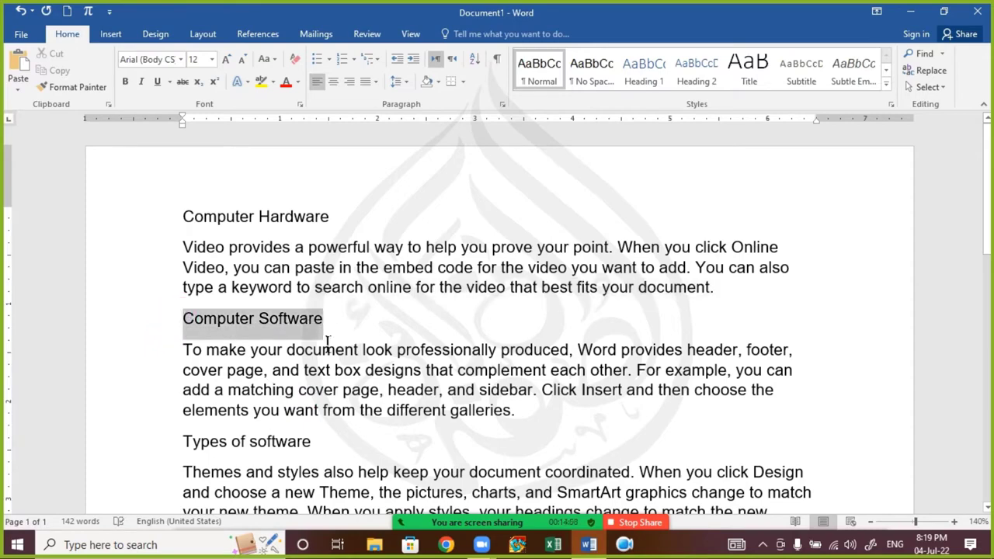
{"action": "left_click_drag", "start_coordinate": [183, 217], "coordinate": [350, 215]}
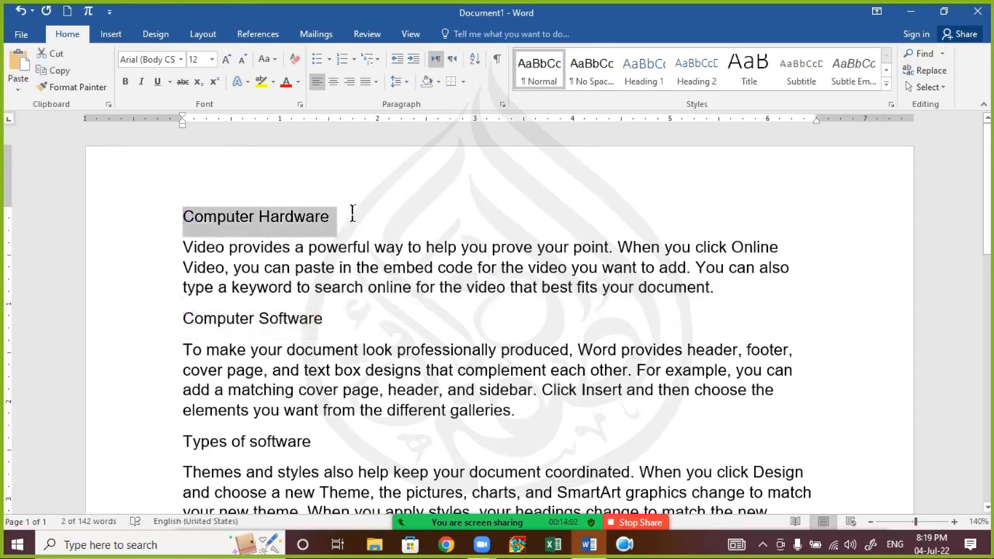
{"action": "scroll", "coordinate": [227, 414], "scroll_direction": "down", "scroll_amount": 2}
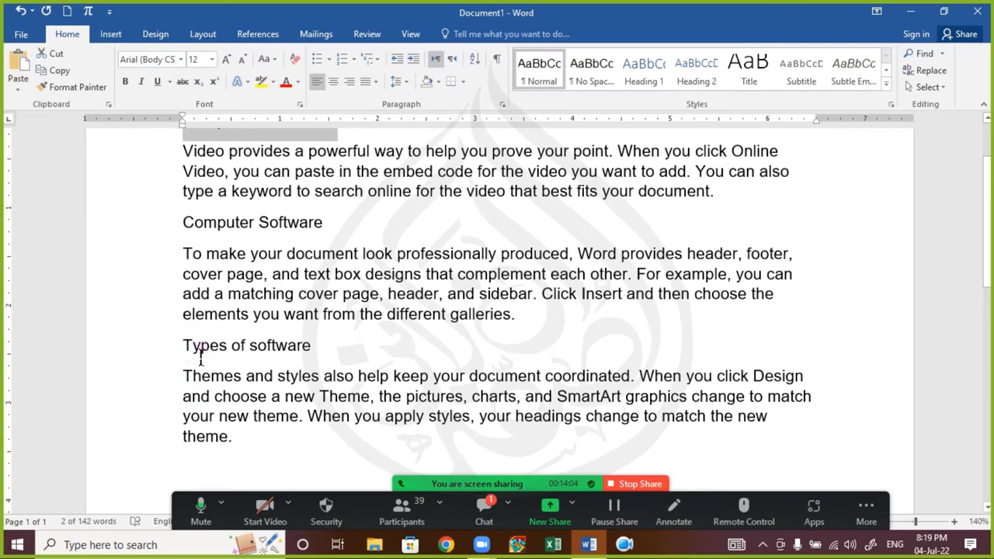
{"action": "left_click_drag", "start_coordinate": [194, 355], "coordinate": [395, 360]}
{"action": "left_click", "coordinate": [252, 449]}
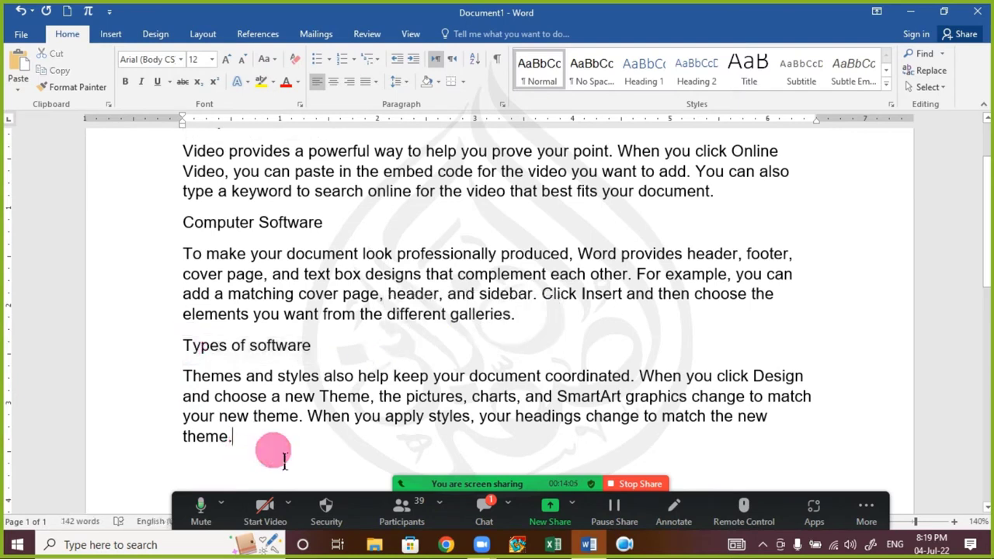
{"action": "key", "text": "Return"}
{"action": "type", "text": "=r"}
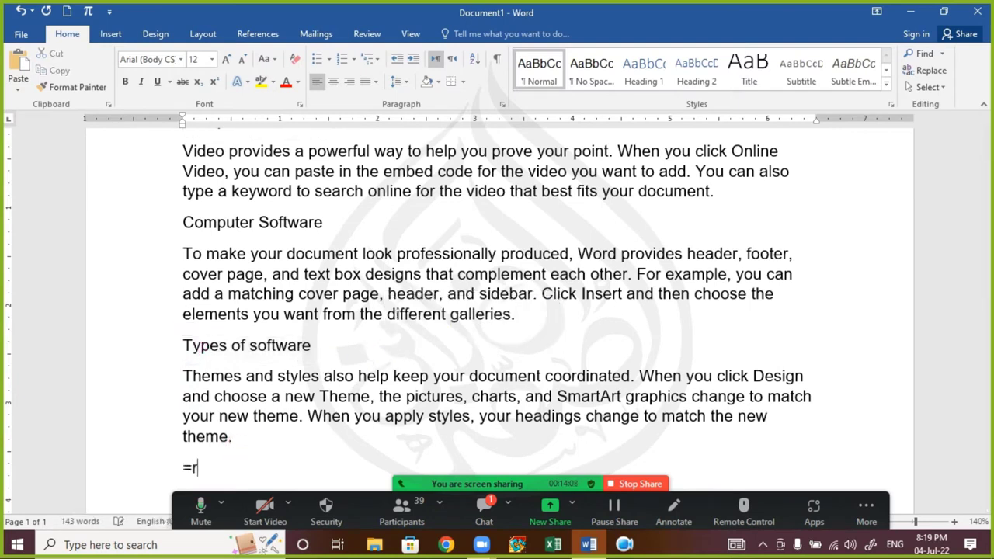
{"action": "type", "text": "and()"}
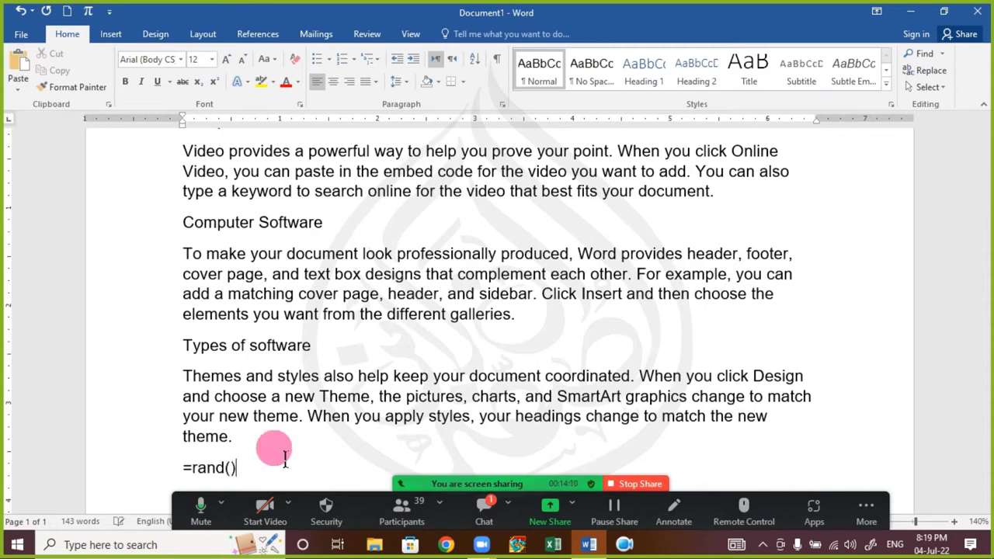
{"action": "key", "text": "BackSpace"}
{"action": "key", "text": "BackSpace"}
{"action": "key", "text": "BackSpace"}
{"action": "key", "text": "BackSpace"}
{"action": "key", "text": "BackSpace"}
{"action": "key", "text": "BackSpace"}
{"action": "key", "text": "BackSpace"}
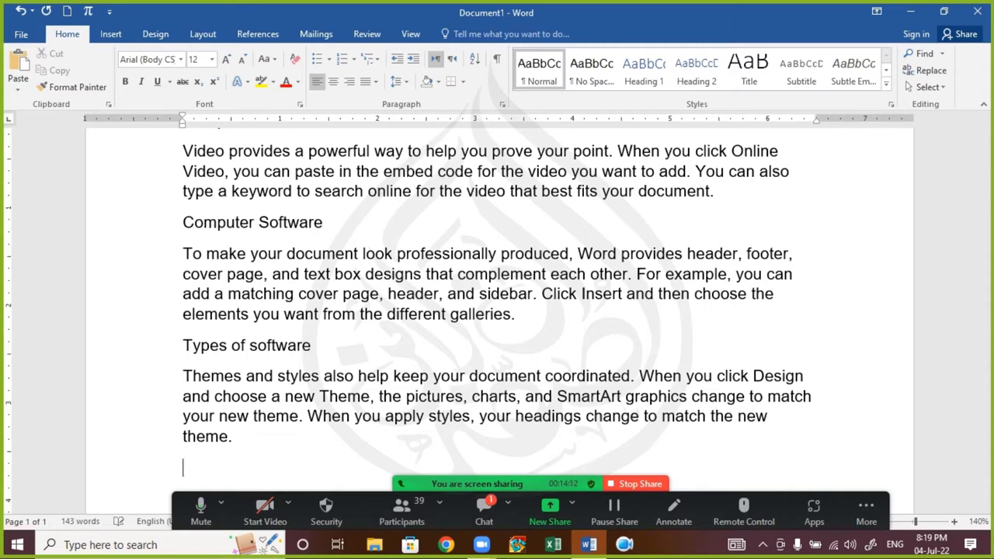
{"action": "scroll", "coordinate": [251, 415], "scroll_direction": "up", "scroll_amount": 3}
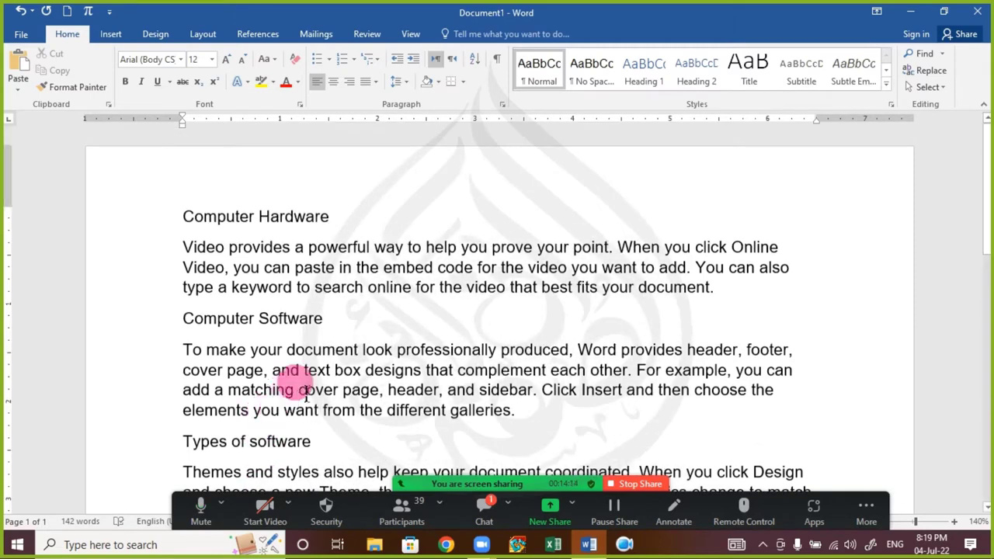
- Open the Zoom meeting chat, read the newest message and close the chat window
{"action": "left_click", "coordinate": [492, 510]}
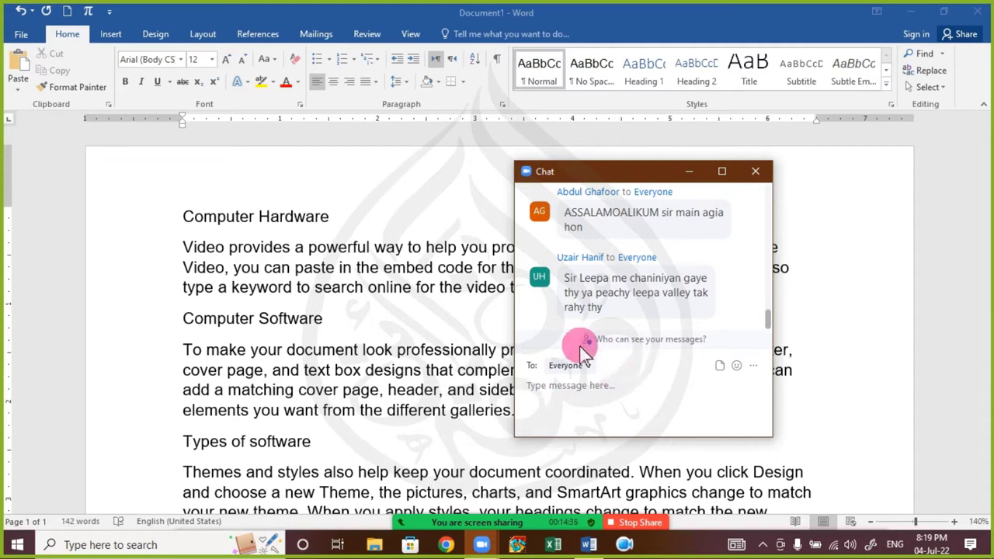
{"action": "left_click", "coordinate": [759, 178]}
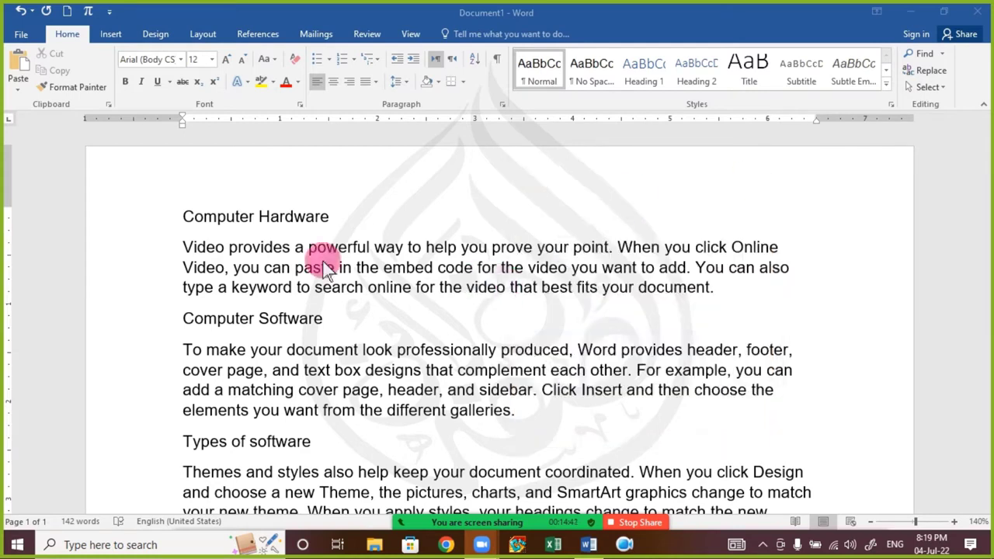
- Demonstrate selecting title text: select and deselect the Computer Hardware title from its start, and select the Computer Software title
{"action": "left_click", "coordinate": [189, 217]}
{"action": "left_click", "coordinate": [185, 218]}
{"action": "left_click", "coordinate": [186, 218]}
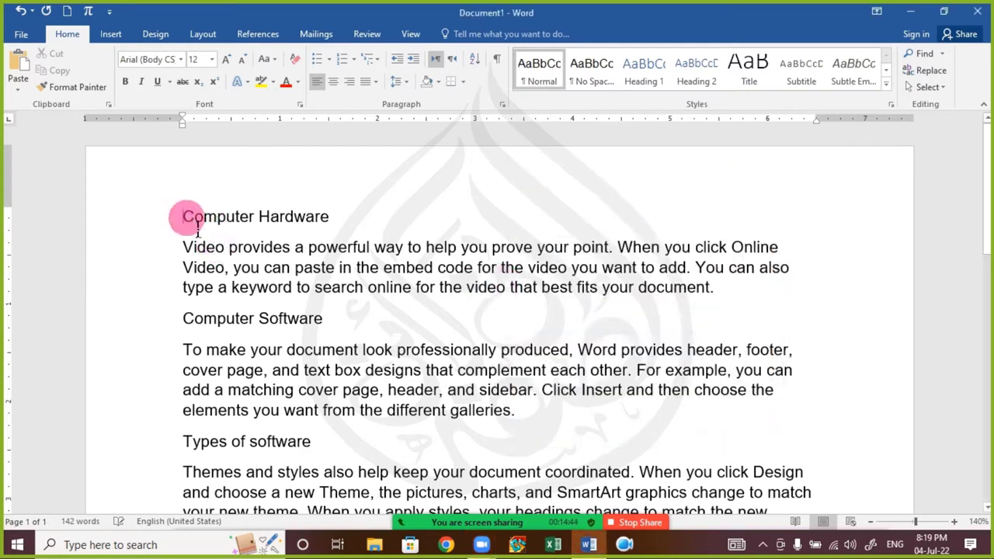
{"action": "left_click", "coordinate": [187, 219]}
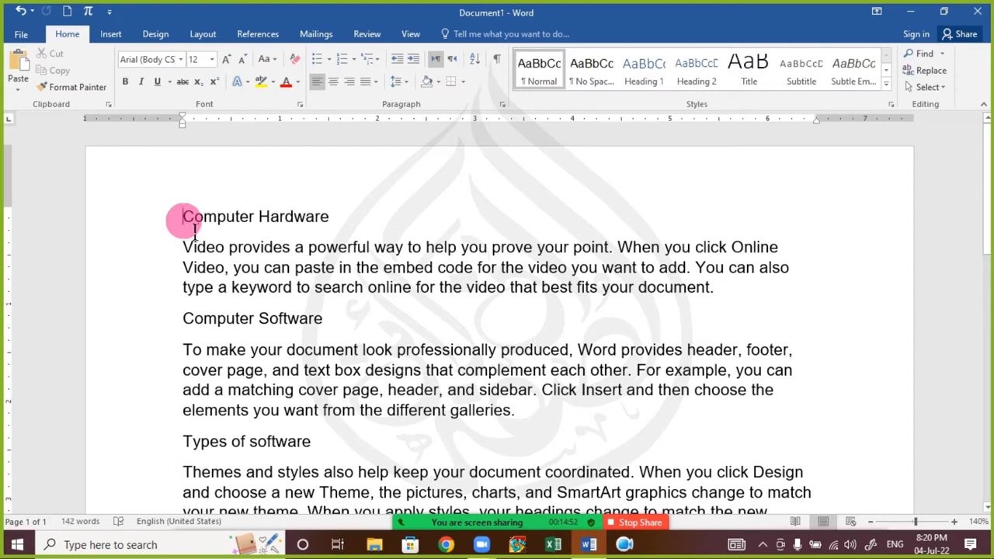
{"action": "left_click_drag", "start_coordinate": [191, 225], "coordinate": [381, 230]}
{"action": "left_click", "coordinate": [347, 247]}
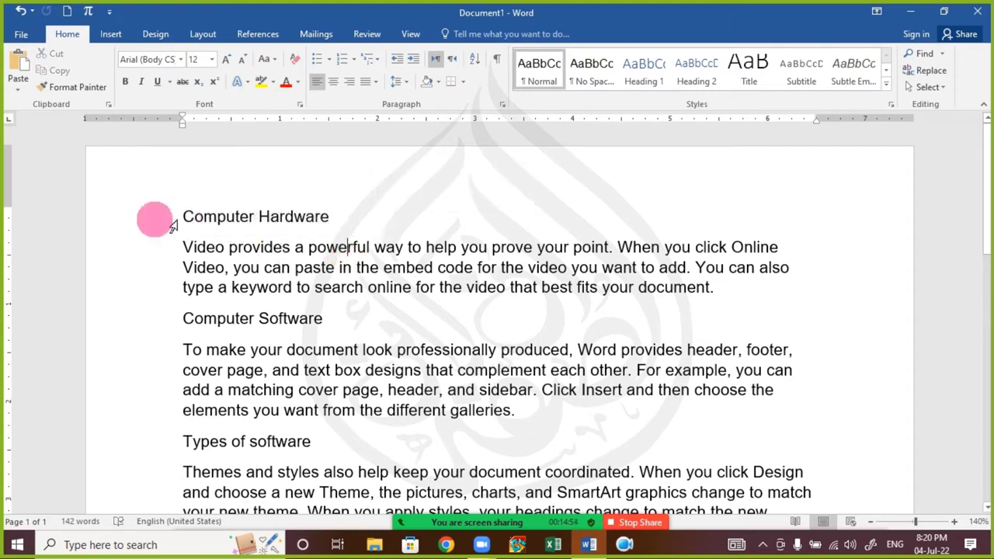
{"action": "left_click", "coordinate": [186, 220]}
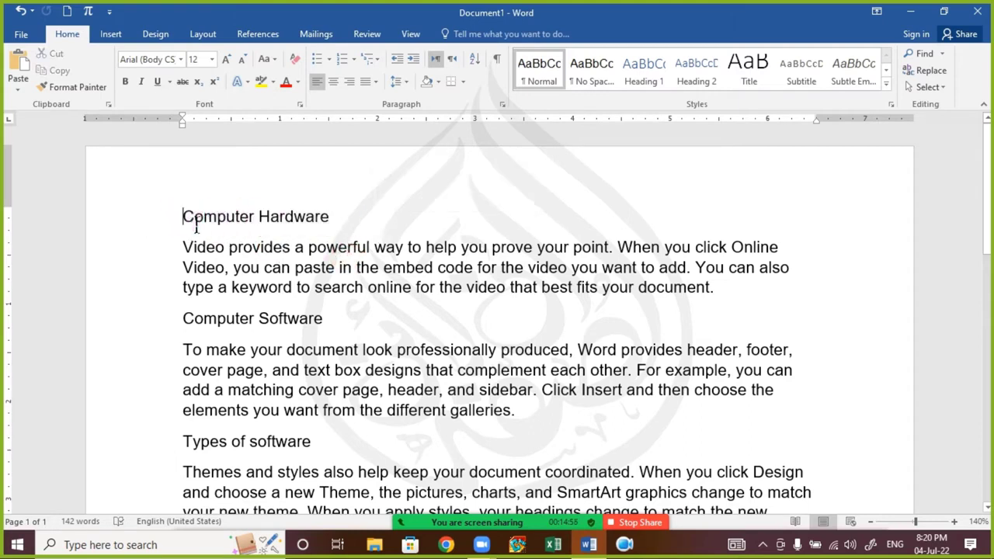
{"action": "left_click_drag", "start_coordinate": [196, 225], "coordinate": [321, 223]}
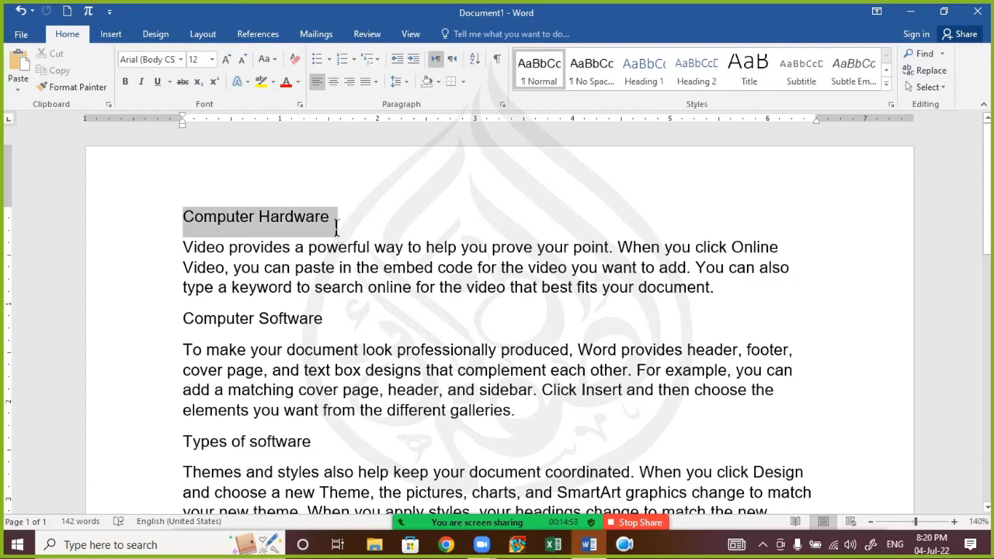
{"action": "left_click", "coordinate": [342, 224]}
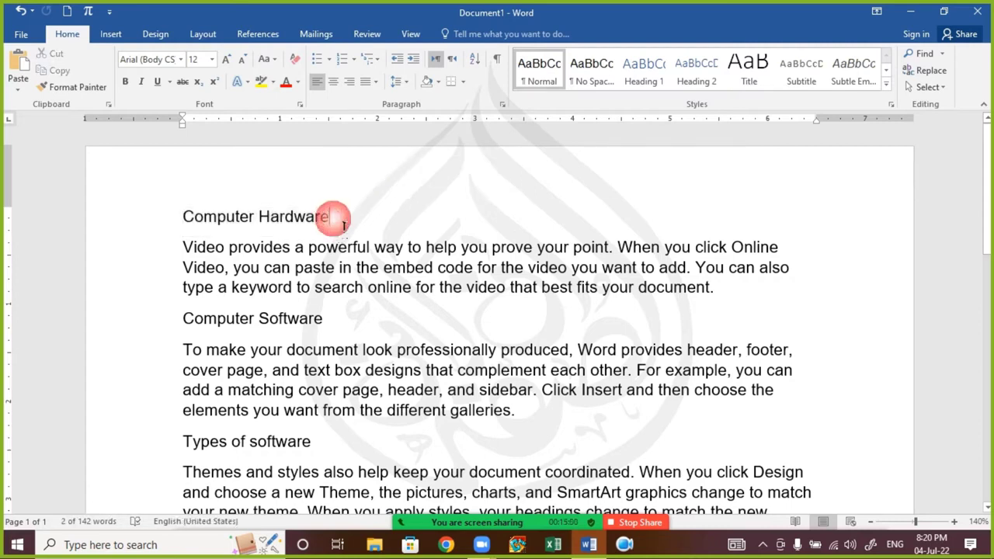
{"action": "left_click_drag", "start_coordinate": [343, 225], "coordinate": [366, 226]}
{"action": "left_click", "coordinate": [298, 264]}
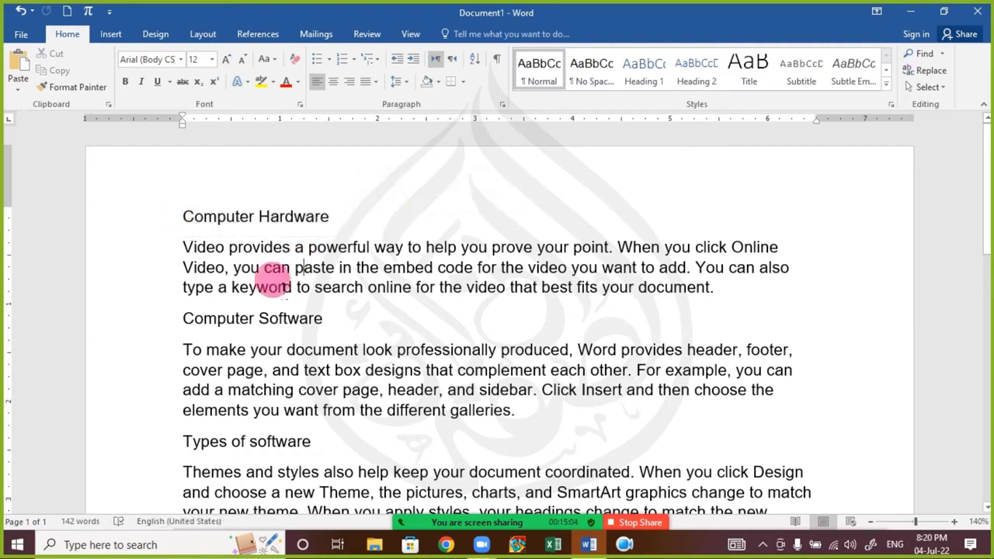
{"action": "left_click_drag", "start_coordinate": [181, 320], "coordinate": [344, 321]}
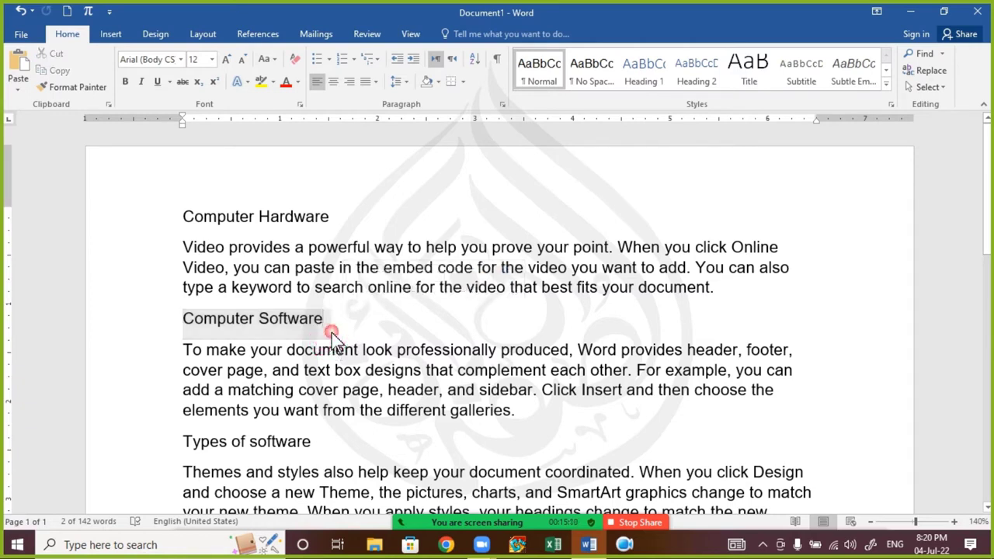
{"action": "left_click", "coordinate": [341, 337]}
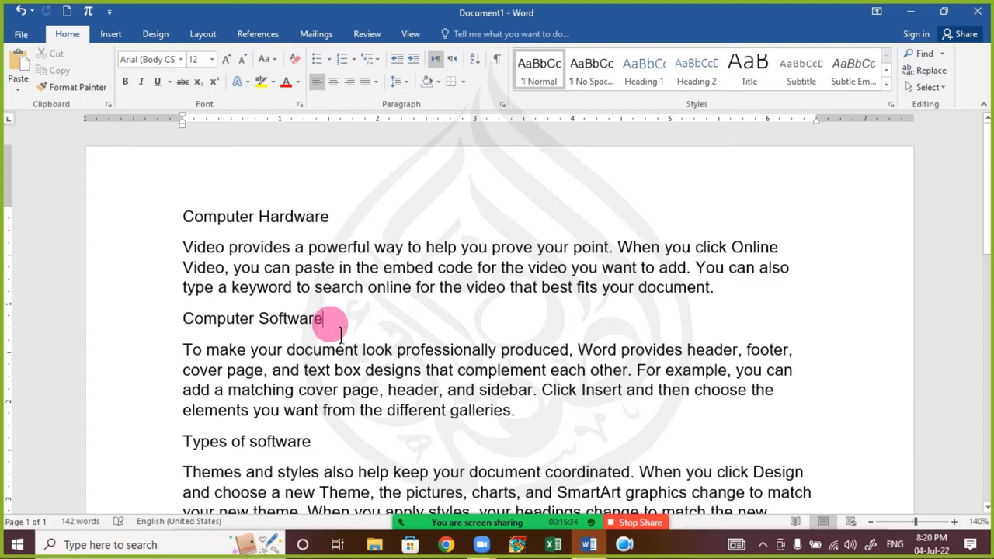
{"action": "left_click", "coordinate": [340, 334]}
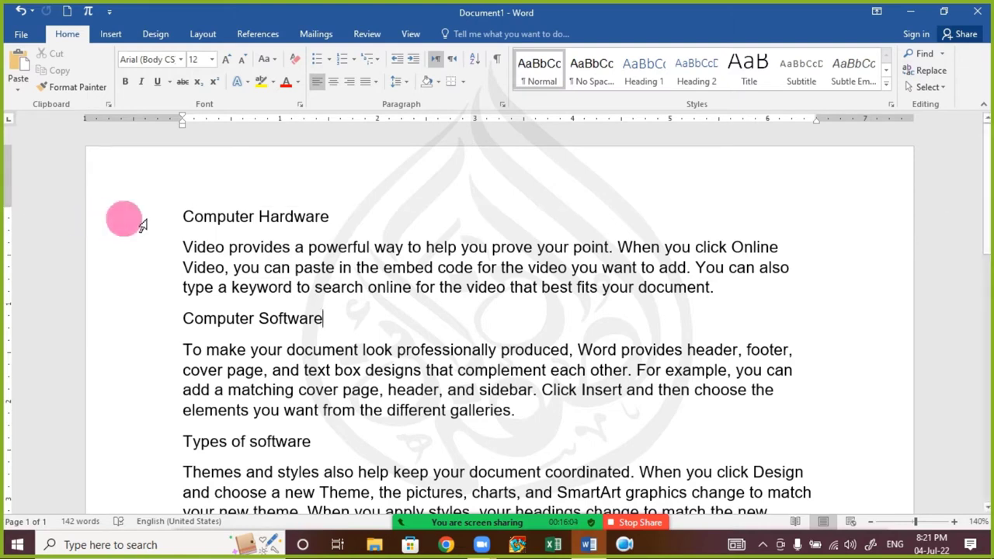
{"action": "left_click", "coordinate": [181, 218]}
{"action": "left_click", "coordinate": [239, 288]}
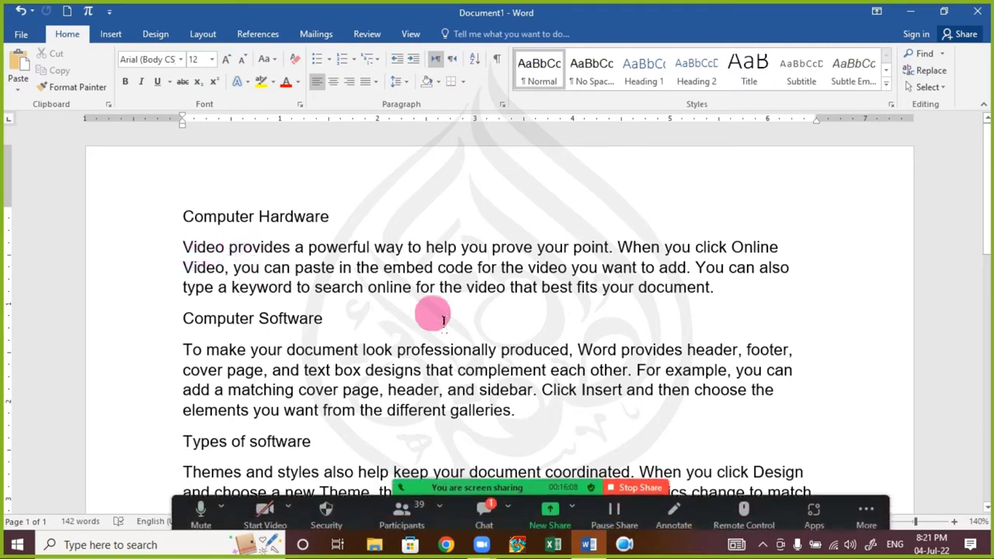
{"action": "left_click", "coordinate": [185, 218]}
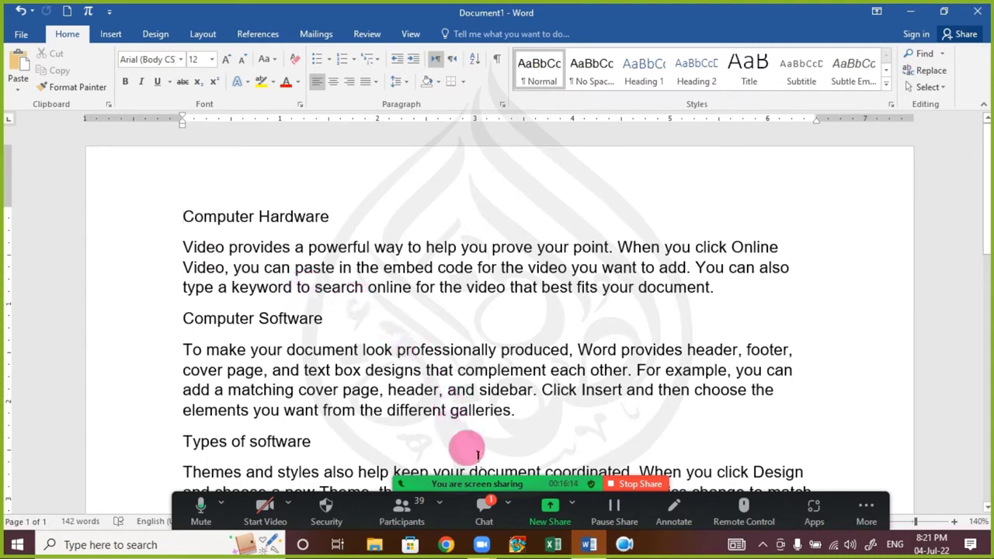
- Check the newest messages in the Zoom meeting chat and close the chat window
{"action": "left_click", "coordinate": [482, 506]}
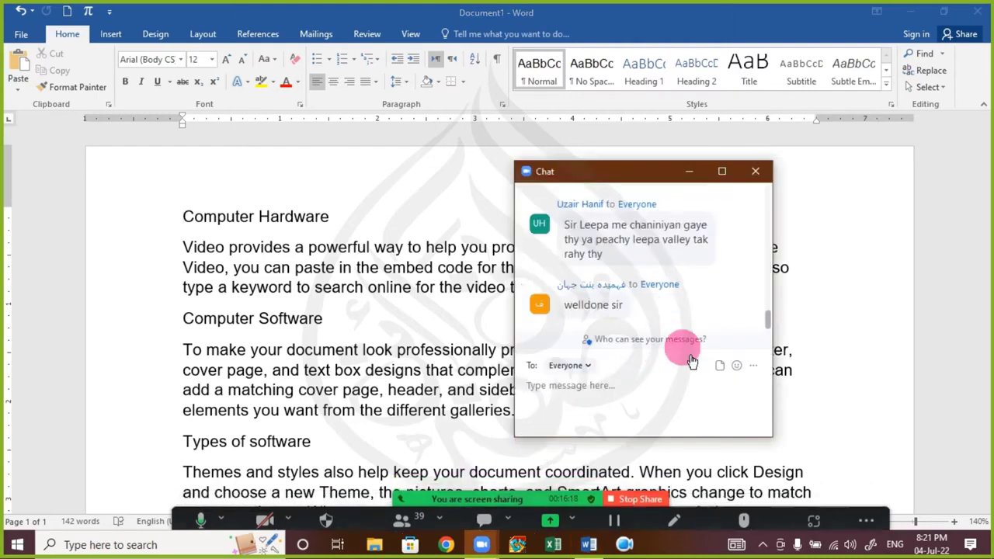
{"action": "left_click", "coordinate": [754, 174]}
- Demonstrate selecting and deselecting the whole Computer Hardware title, leaving it selected at the end
{"action": "left_click_drag", "start_coordinate": [187, 222], "coordinate": [351, 221]}
{"action": "left_click", "coordinate": [240, 233]}
{"action": "left_click_drag", "start_coordinate": [192, 225], "coordinate": [342, 208]}
{"action": "left_click", "coordinate": [340, 214]}
{"action": "left_click_drag", "start_coordinate": [178, 204], "coordinate": [339, 215]}
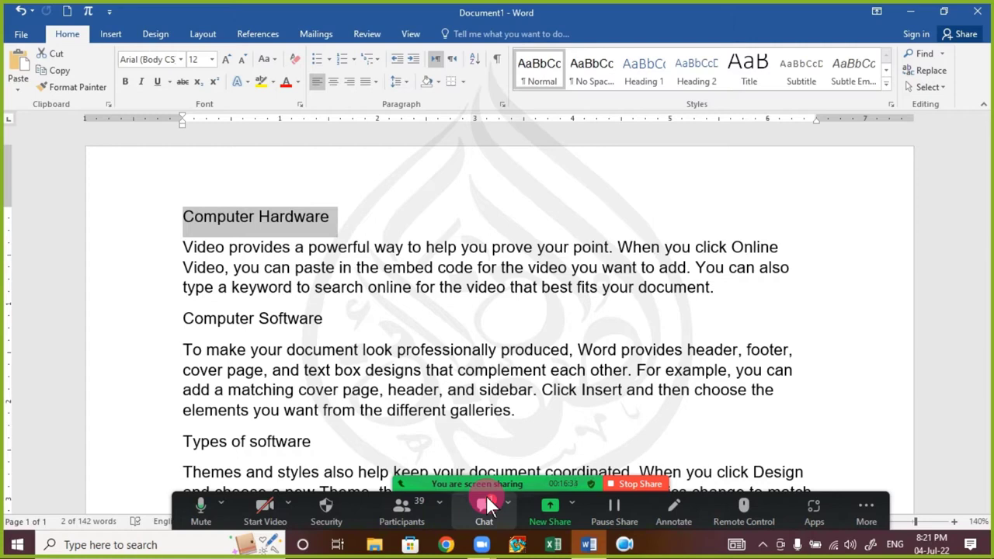
- Open the Zoom meeting chat again, read the latest message and close it
{"action": "left_click", "coordinate": [486, 500]}
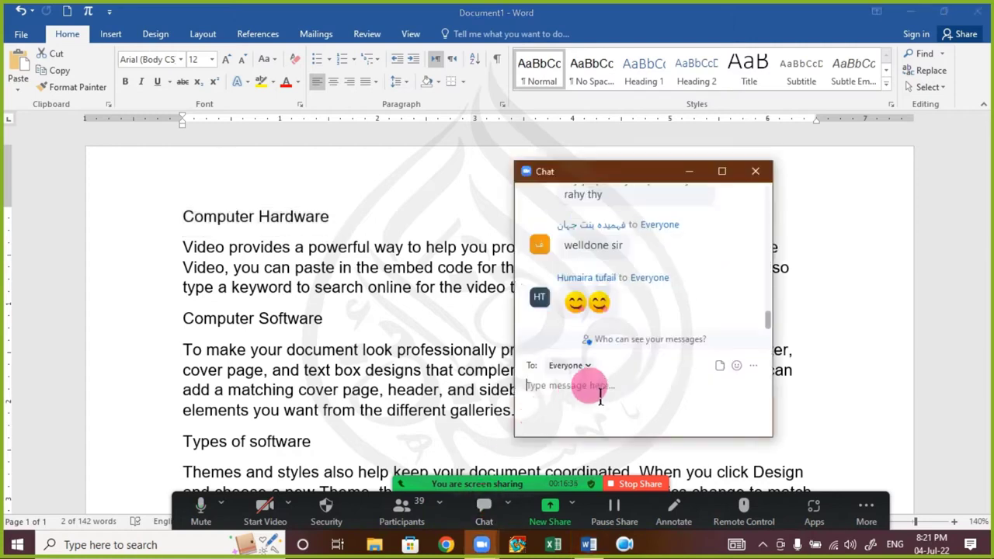
{"action": "left_click", "coordinate": [756, 172]}
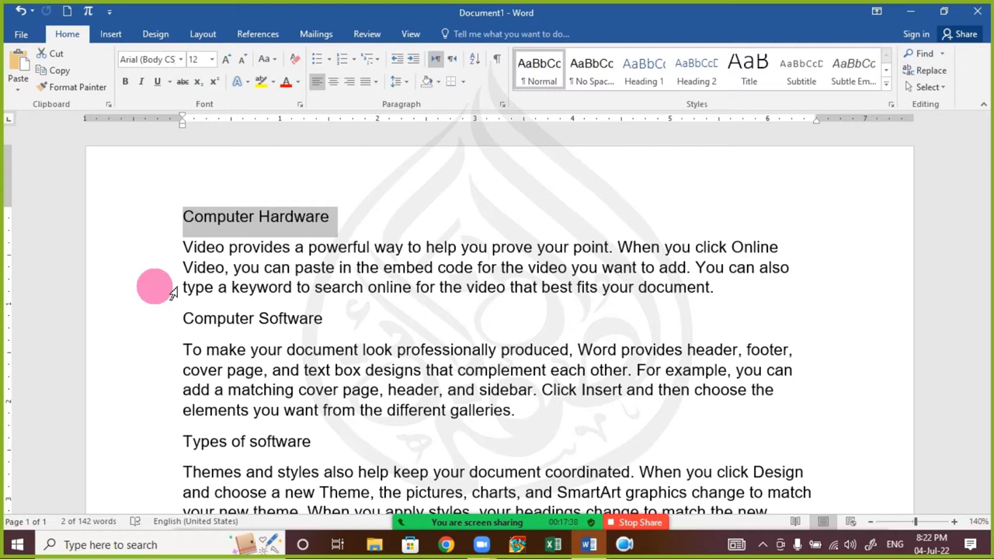
- Reduce the page's top margin slightly and select the Computer Hardware title
{"action": "left_click", "coordinate": [187, 220]}
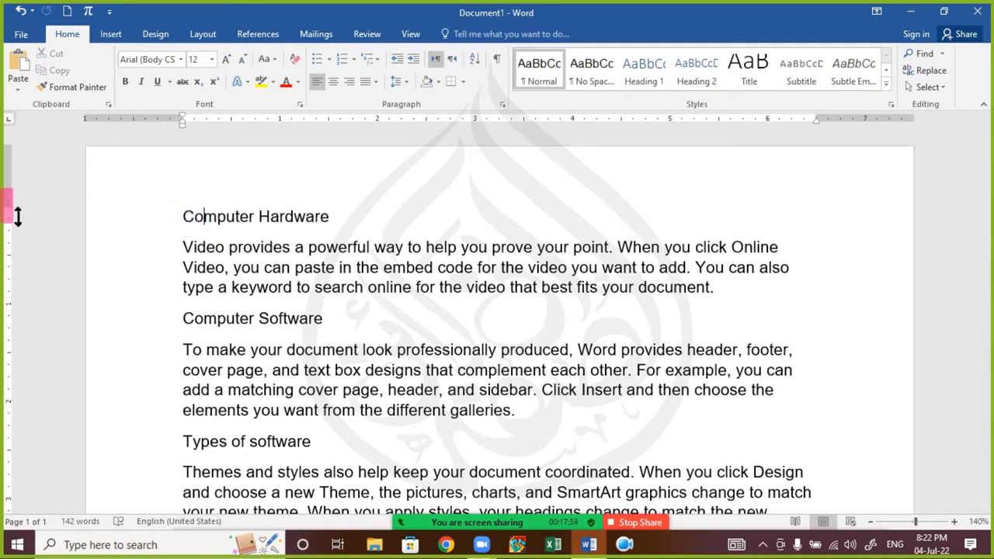
{"action": "left_click_drag", "start_coordinate": [18, 217], "coordinate": [18, 198]}
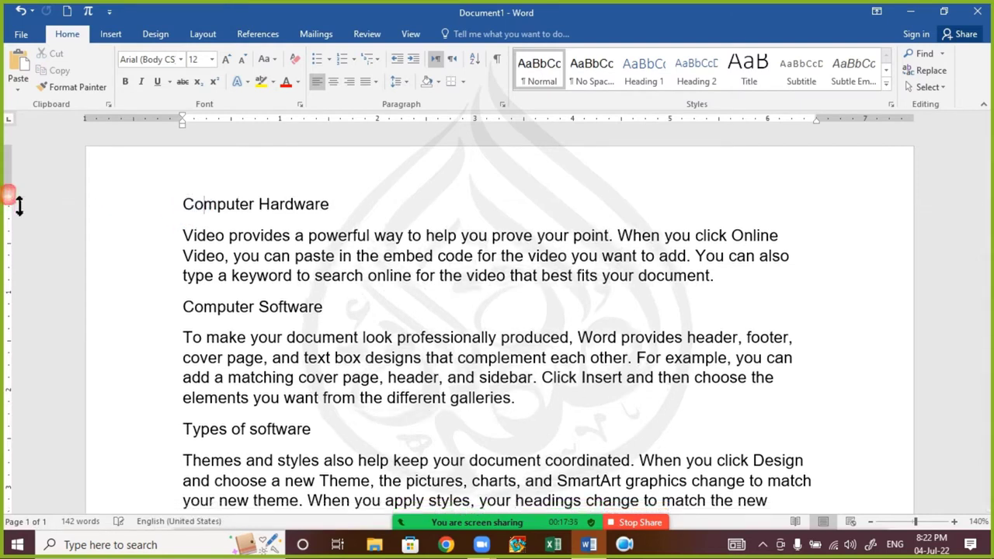
{"action": "left_click", "coordinate": [189, 206]}
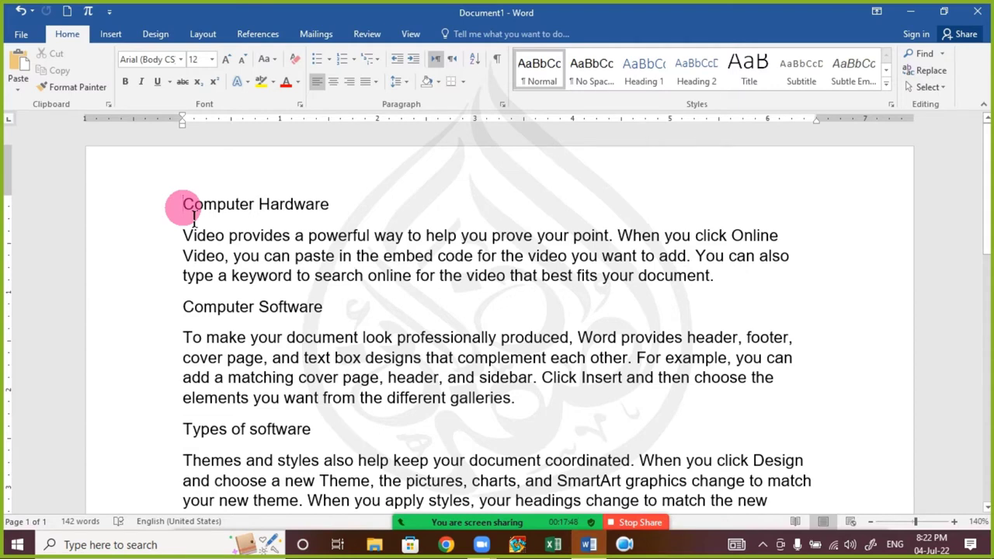
{"action": "triple_click", "coordinate": [327, 206]}
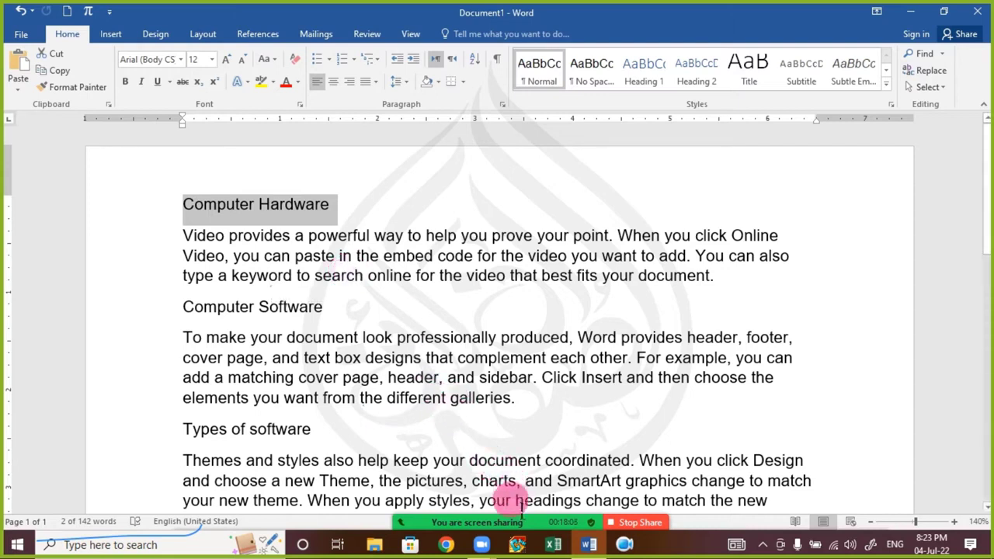
- Disable annotation for the other participants in the Zoom meeting
{"action": "mouse_move", "coordinate": [513, 525]}
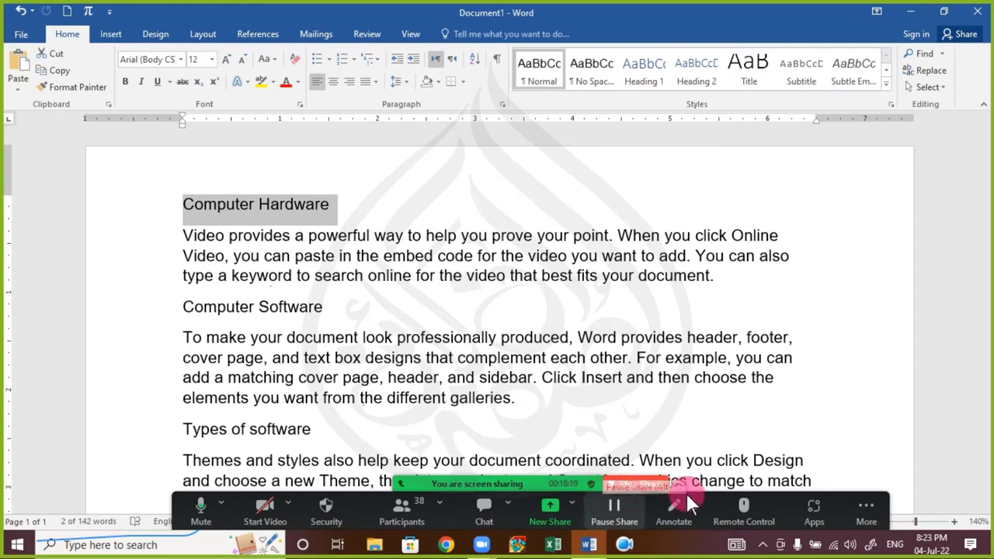
{"action": "left_click", "coordinate": [851, 512]}
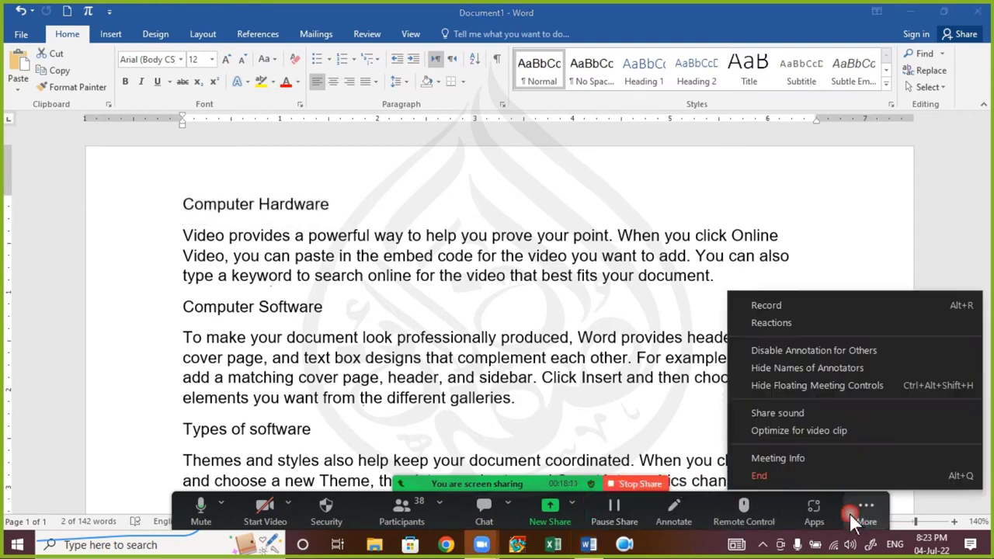
{"action": "left_click", "coordinate": [910, 351]}
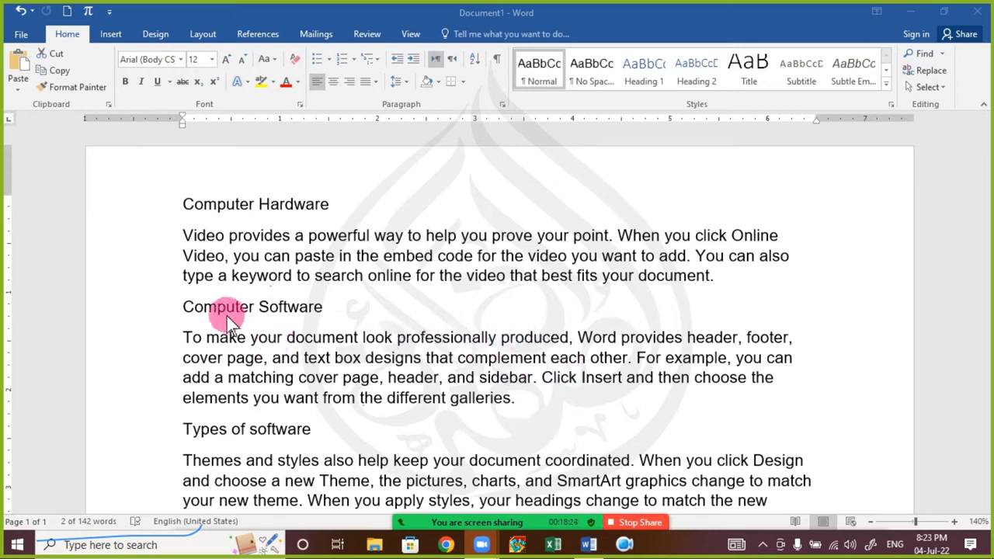
- Apply the Heading 1 style to the Computer Hardware title and deselect it
{"action": "triple_click", "coordinate": [212, 208]}
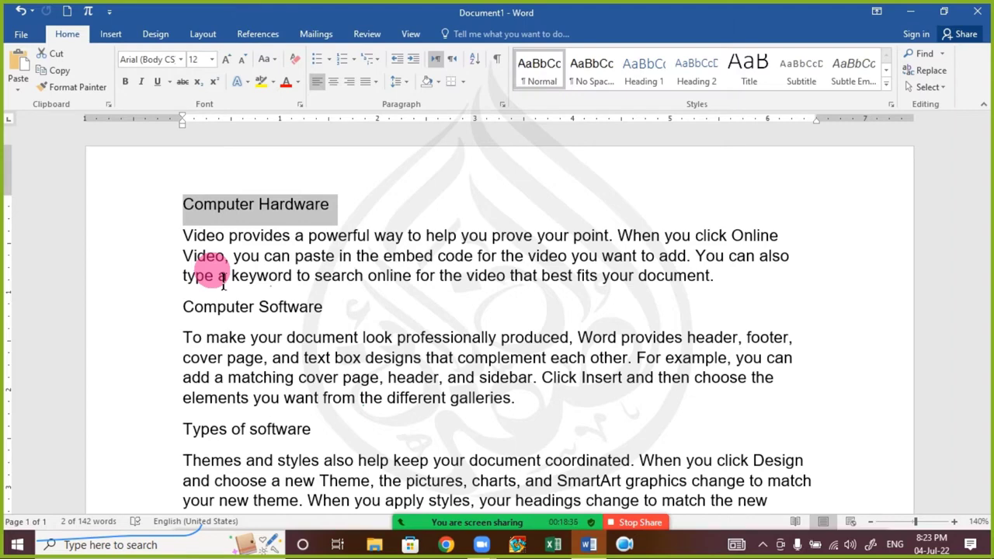
{"action": "left_click", "coordinate": [886, 81]}
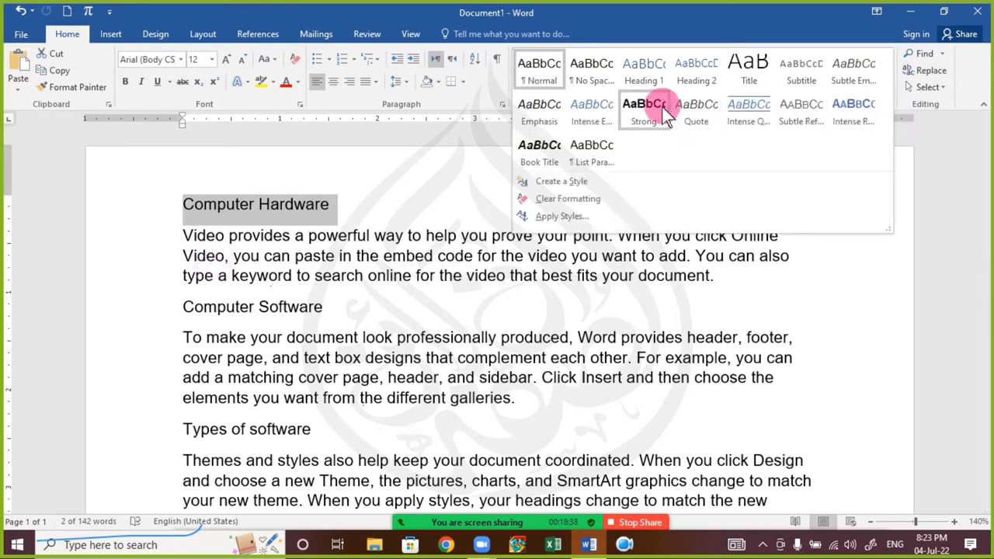
{"action": "left_click", "coordinate": [644, 73]}
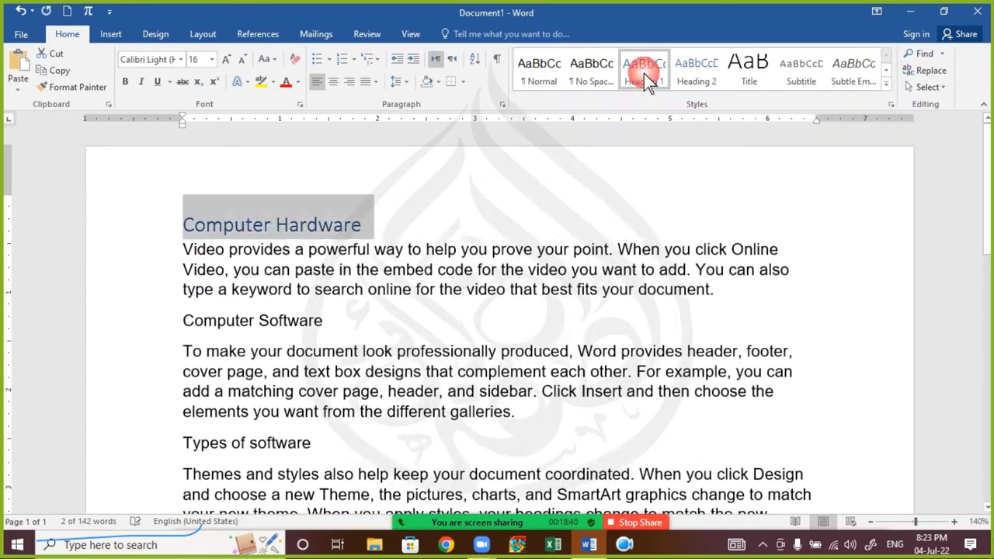
{"action": "left_click", "coordinate": [488, 288]}
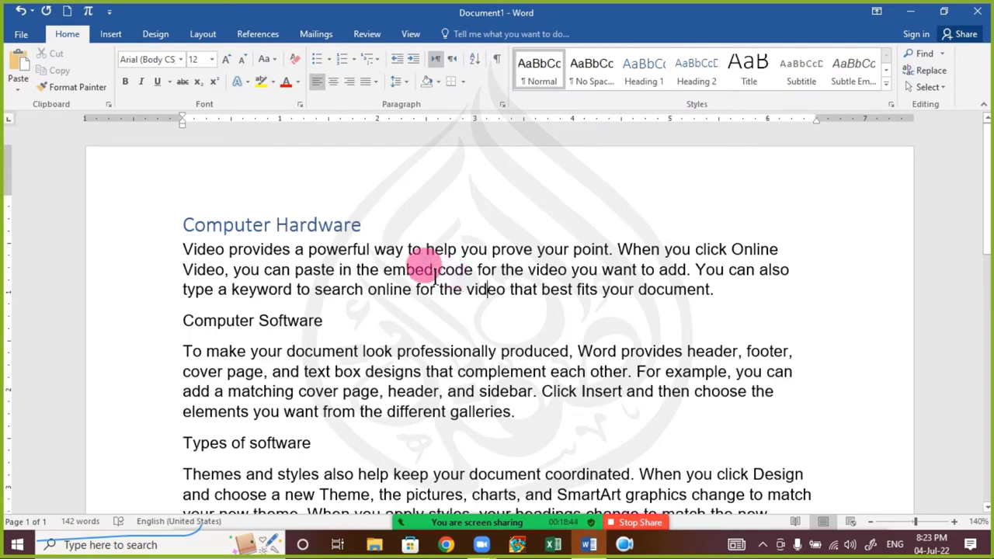
- Apply the Heading 1 style to the Computer Software title
{"action": "left_click", "coordinate": [278, 225]}
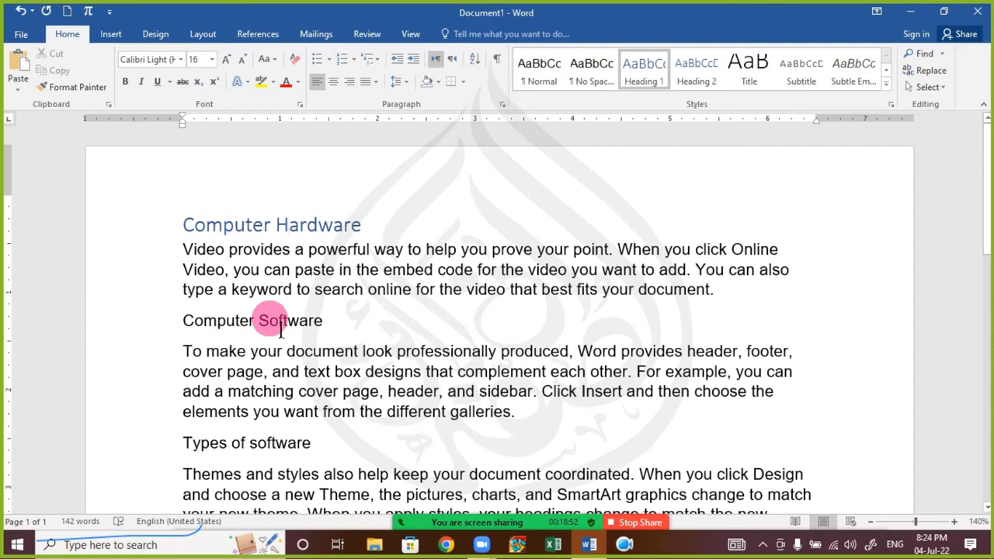
{"action": "left_click_drag", "start_coordinate": [186, 322], "coordinate": [395, 318]}
{"action": "left_click", "coordinate": [643, 78]}
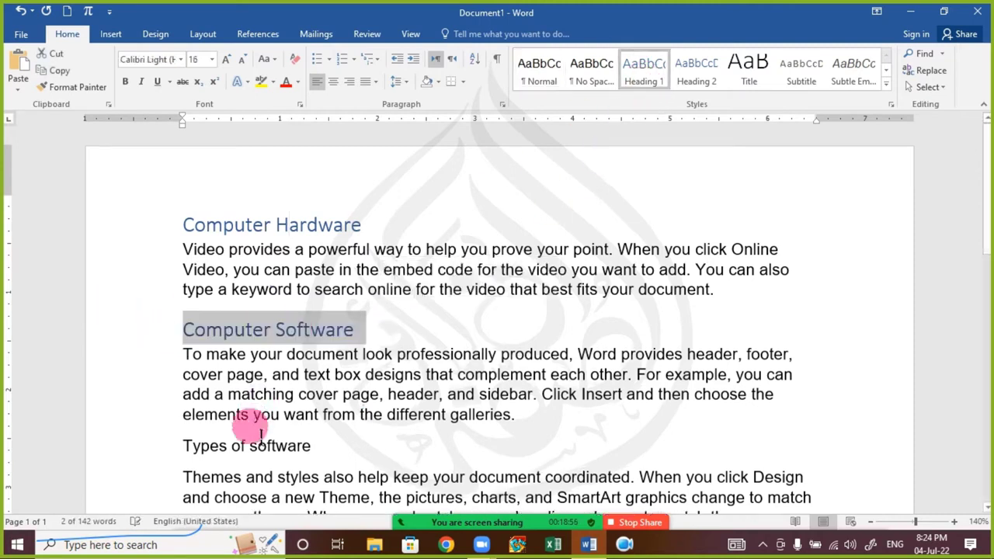
- Apply the Heading 1 style to the Types of software title and place the cursor at the start of Computer Hardware
{"action": "left_click_drag", "start_coordinate": [184, 448], "coordinate": [368, 453]}
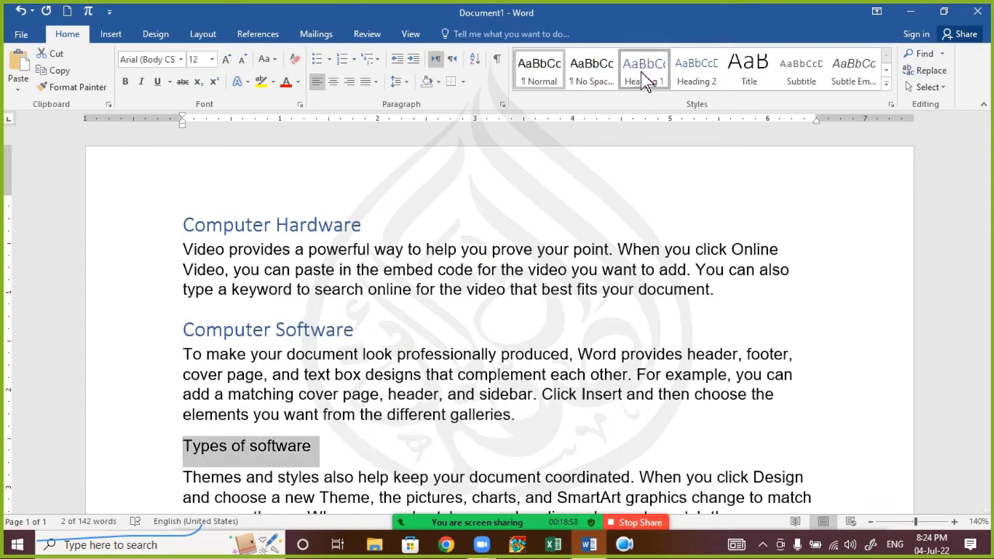
{"action": "left_click", "coordinate": [642, 73]}
{"action": "left_click", "coordinate": [378, 438]}
{"action": "left_click", "coordinate": [186, 224]}
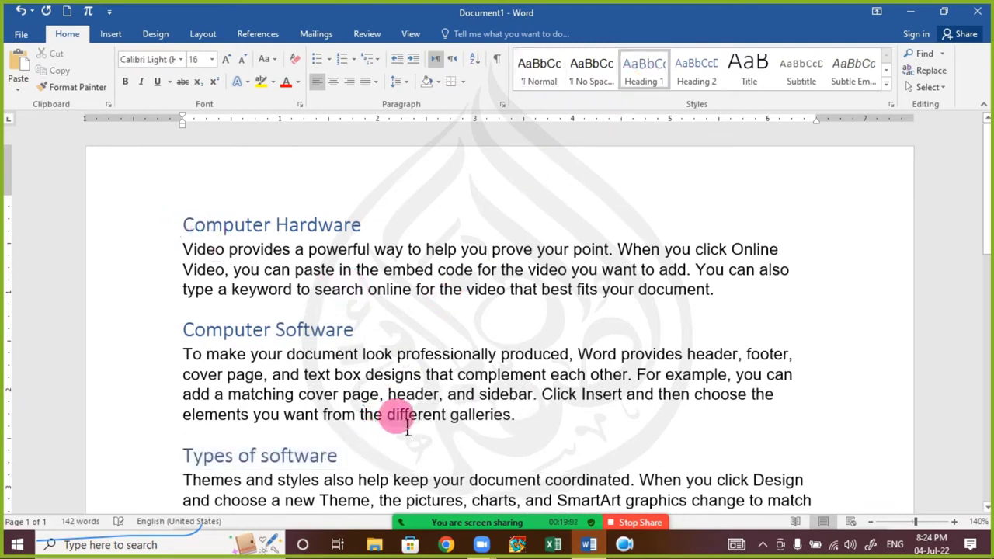
- Use Go To to jump to heading number 2 and close the dialog
{"action": "key", "text": "ctrl+g"}
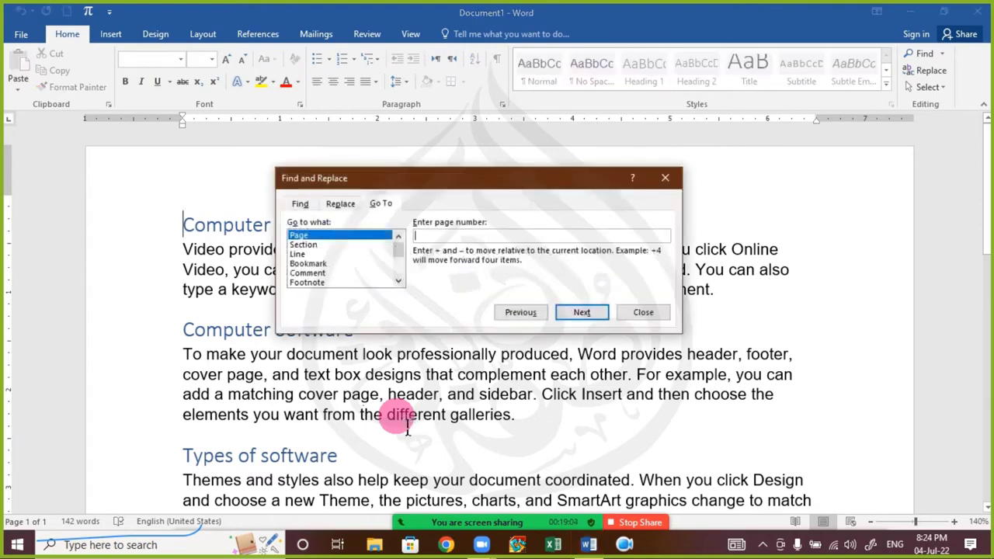
{"action": "scroll", "coordinate": [398, 276], "scroll_direction": "down", "scroll_amount": 3}
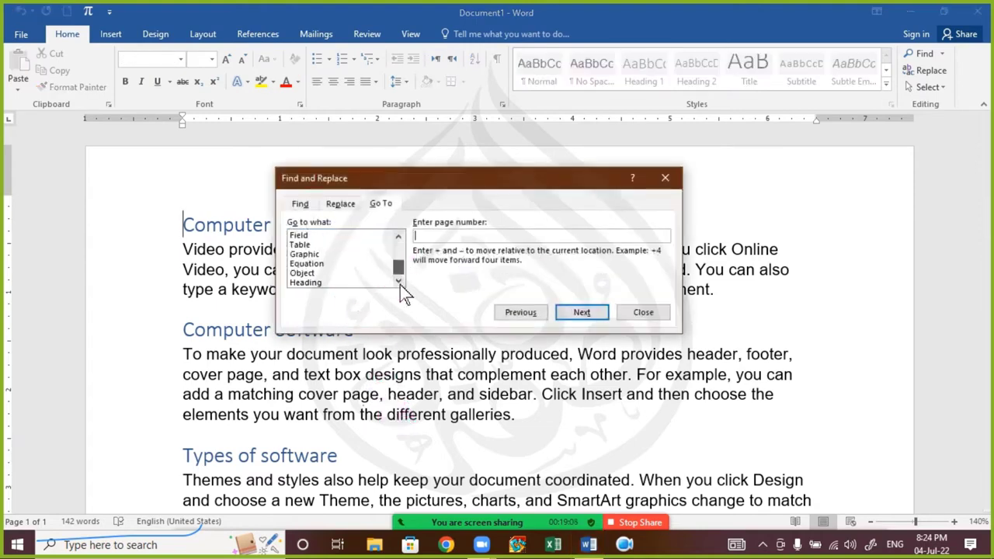
{"action": "left_click", "coordinate": [328, 284]}
{"action": "left_click", "coordinate": [497, 236]}
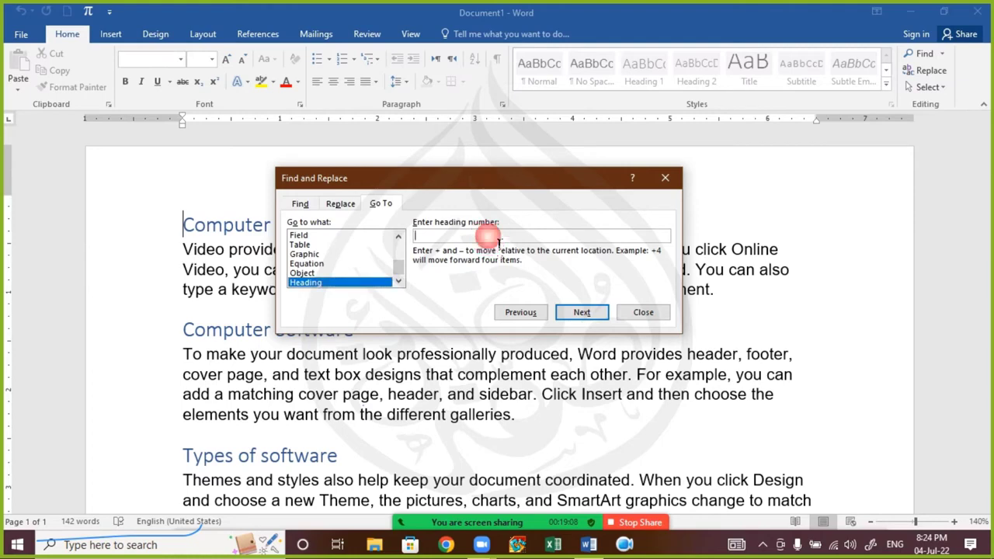
{"action": "type", "text": "2"}
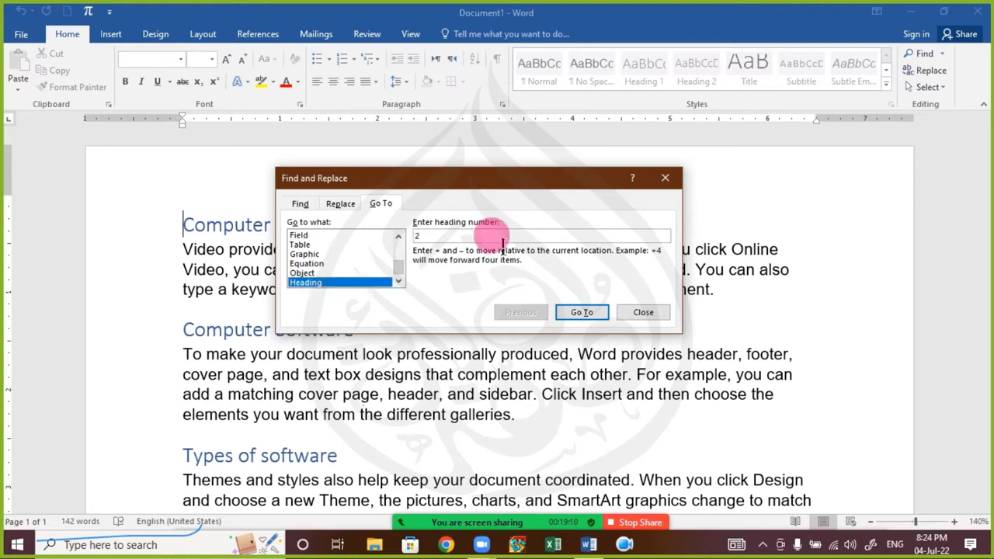
{"action": "left_click", "coordinate": [600, 313]}
{"action": "left_click", "coordinate": [600, 314]}
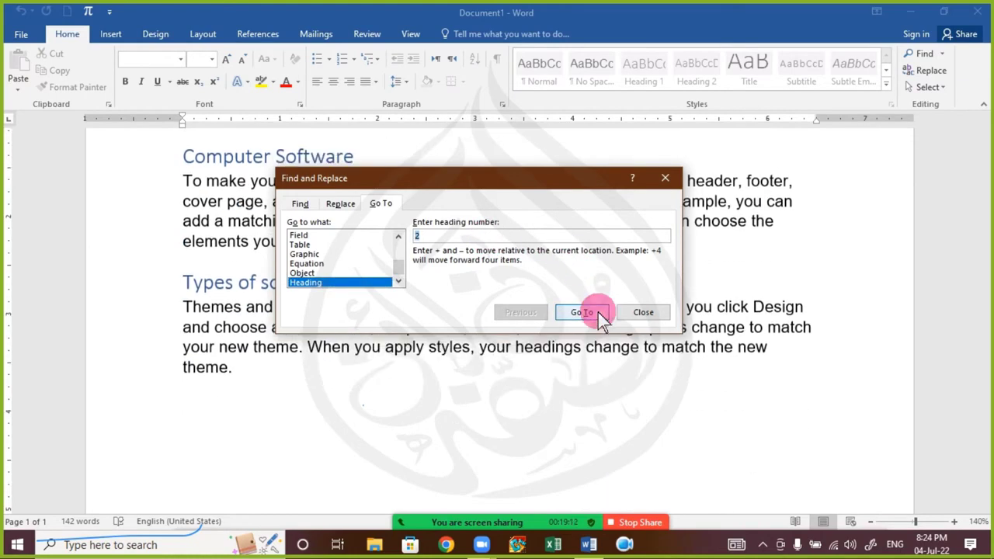
{"action": "left_click", "coordinate": [665, 177]}
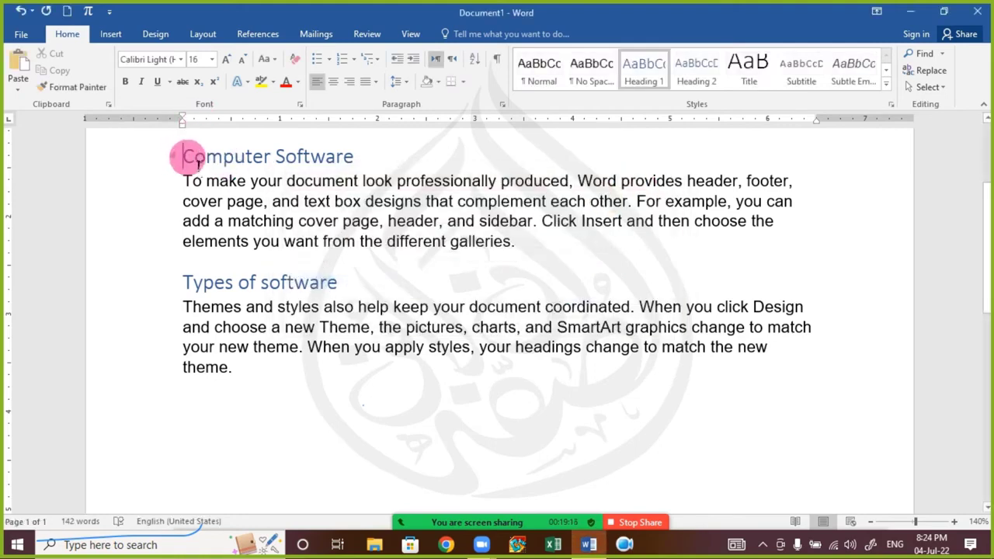
- Return to the start of the Computer Hardware heading, use Go To to jump to heading number 3 and close the dialog
{"action": "scroll", "coordinate": [193, 172], "scroll_direction": "up", "scroll_amount": 3}
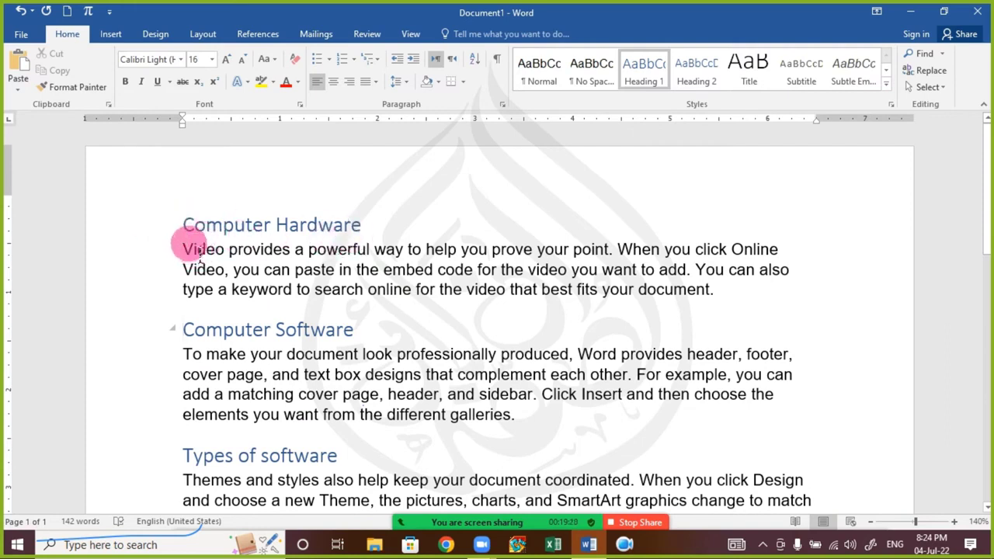
{"action": "left_click", "coordinate": [184, 226]}
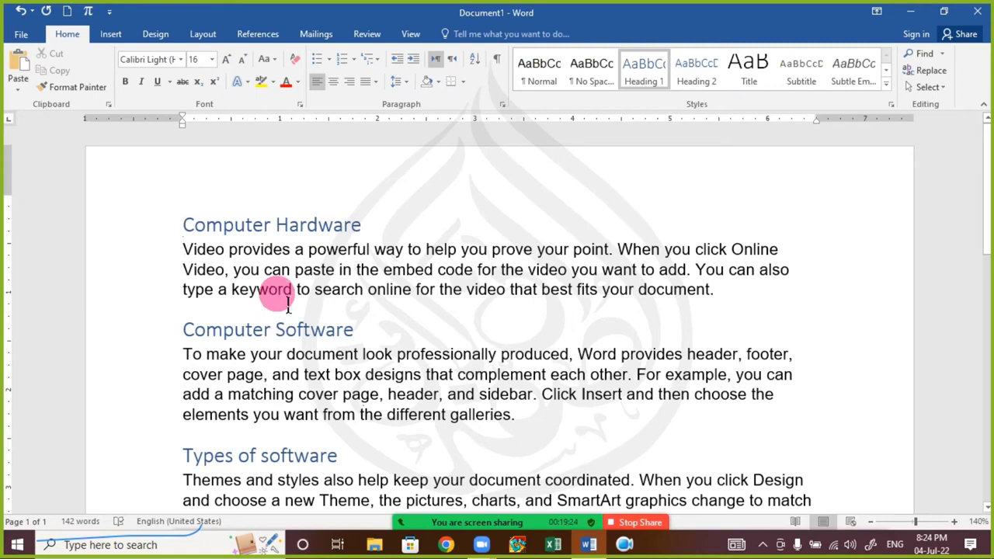
{"action": "left_click", "coordinate": [941, 54]}
{"action": "left_click", "coordinate": [944, 92]}
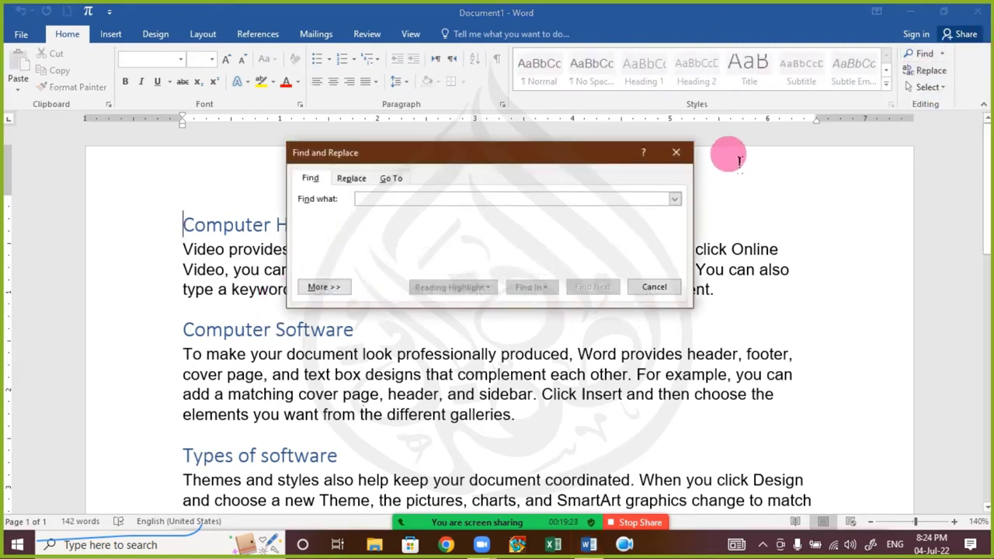
{"action": "left_click", "coordinate": [392, 179]}
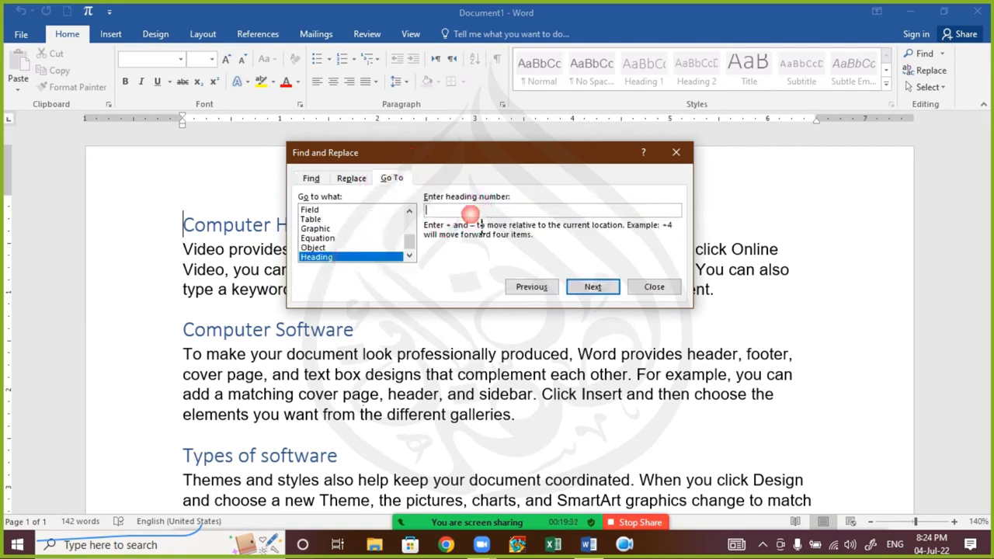
{"action": "type", "text": "3"}
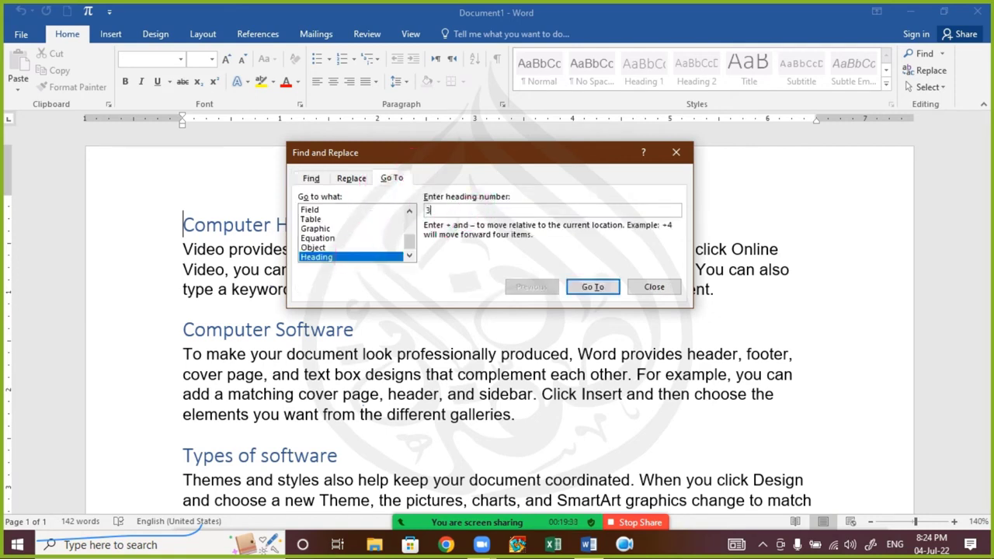
{"action": "left_click", "coordinate": [613, 286]}
{"action": "left_click", "coordinate": [675, 153]}
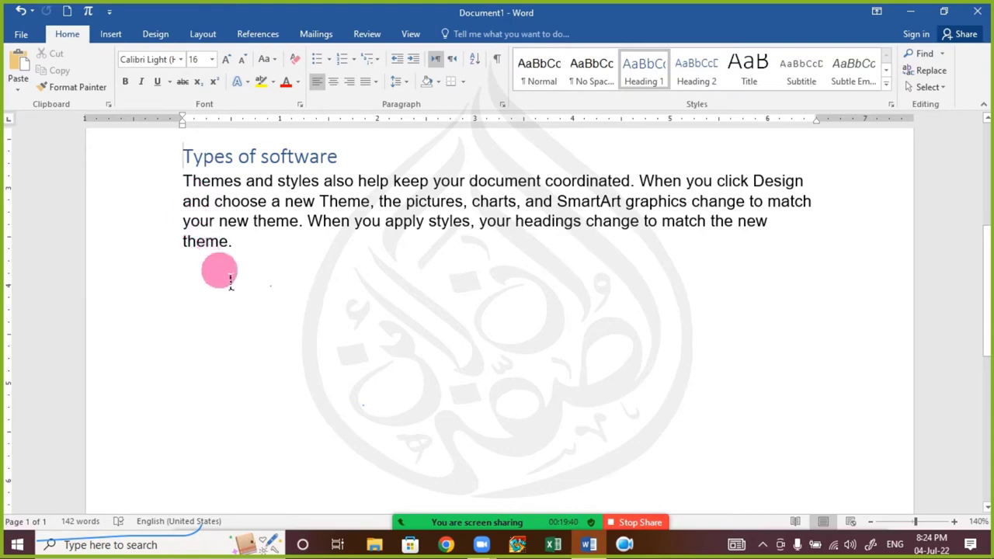
- Collapse and expand the text under the Computer Hardware heading twice and place the cursor at the start of the heading
{"action": "scroll", "coordinate": [233, 271], "scroll_direction": "up", "scroll_amount": 5}
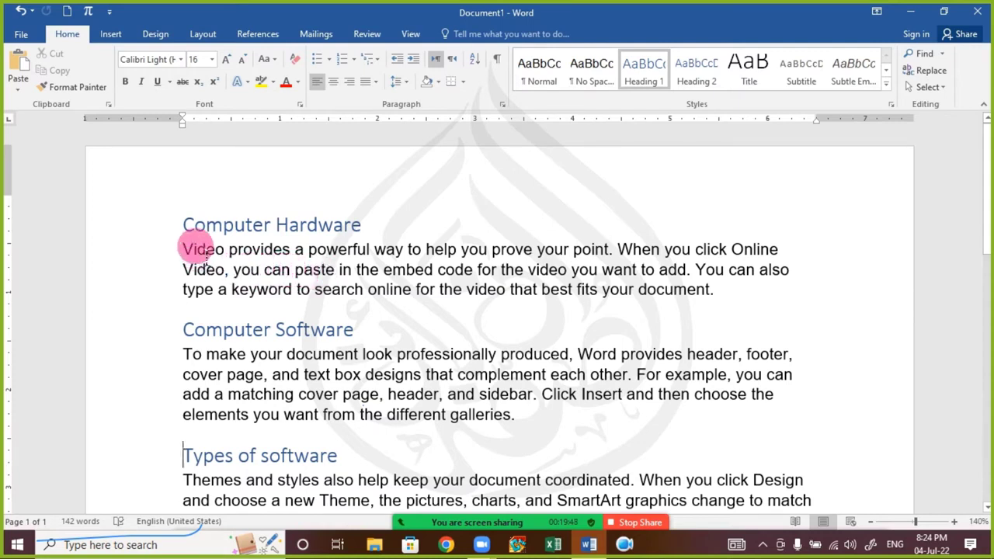
{"action": "left_click", "coordinate": [236, 271]}
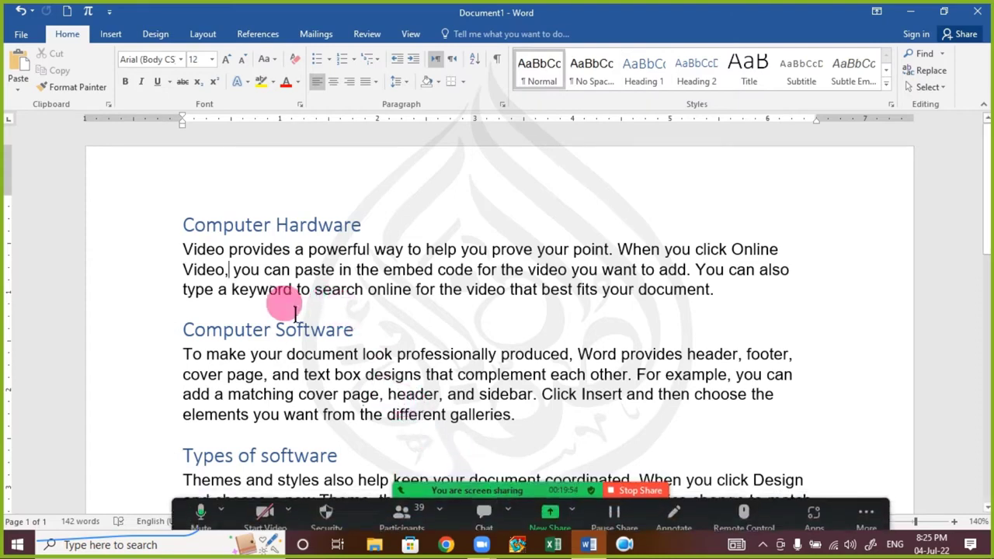
{"action": "left_click", "coordinate": [186, 227]}
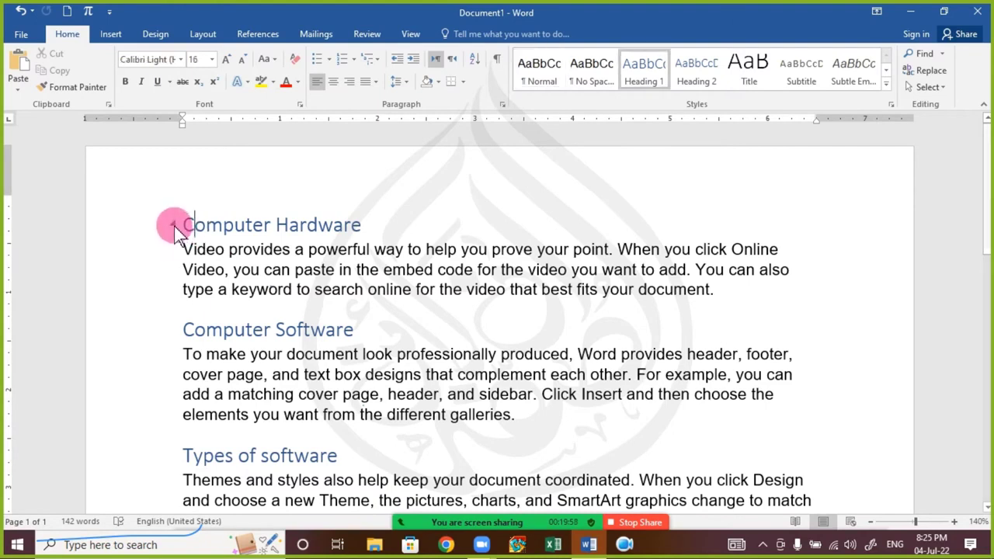
{"action": "left_click", "coordinate": [174, 224]}
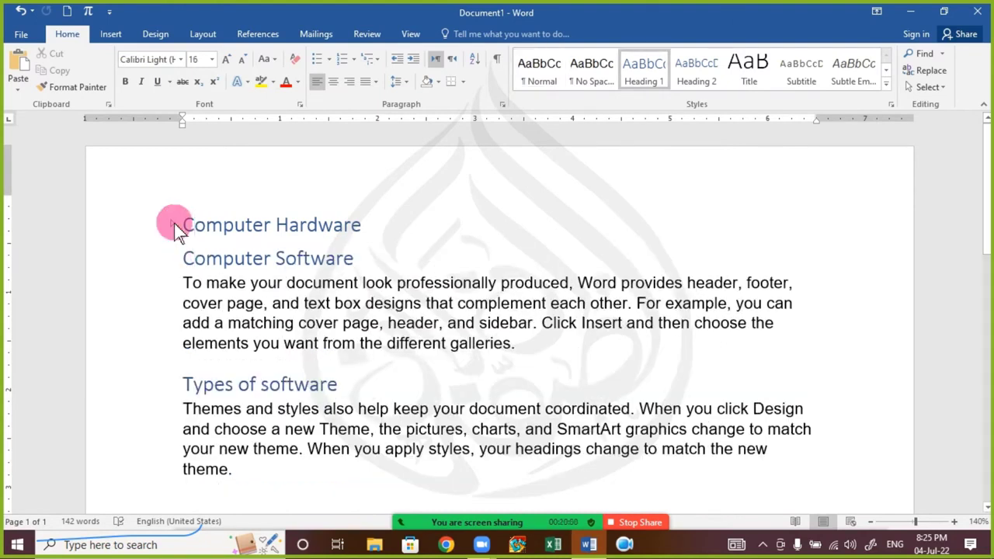
{"action": "left_click", "coordinate": [173, 225]}
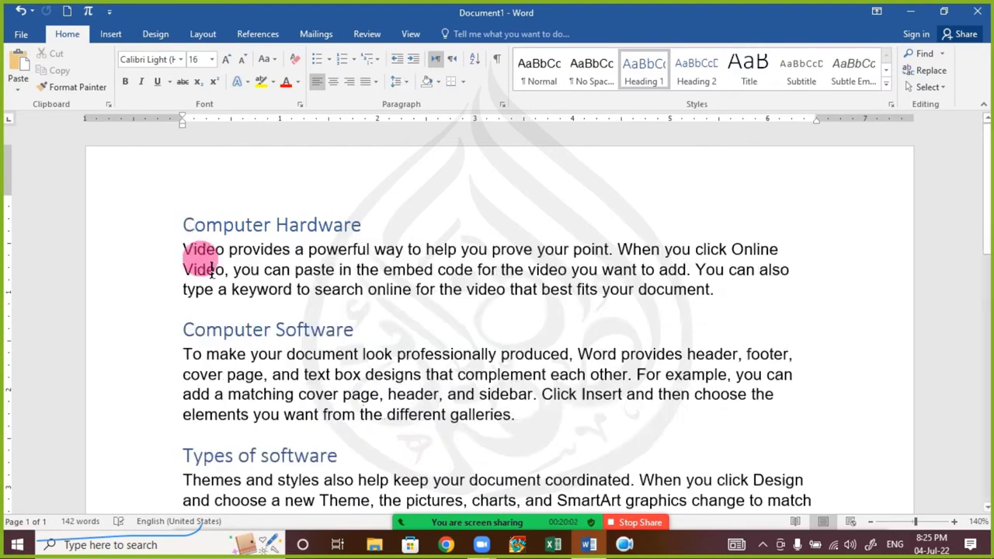
{"action": "left_click", "coordinate": [174, 226]}
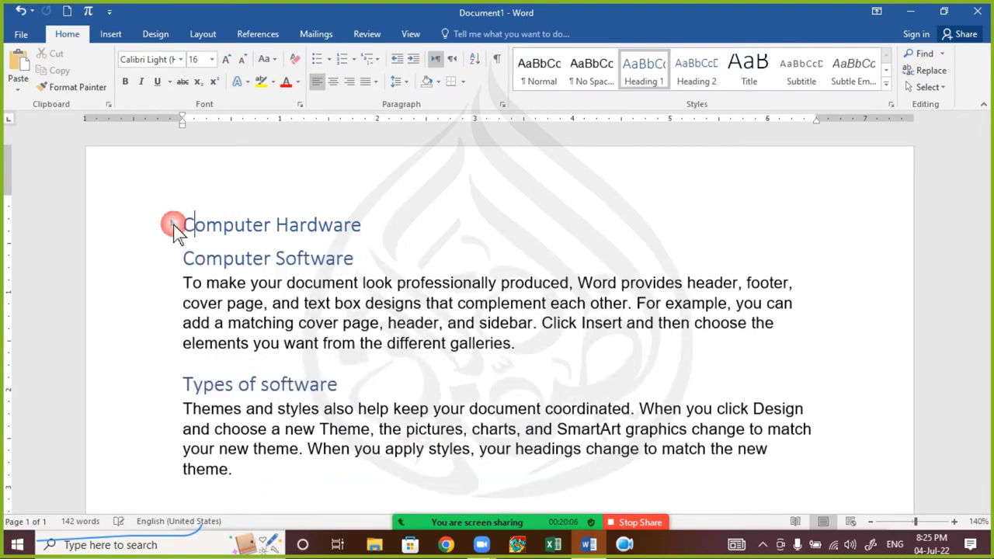
{"action": "left_click", "coordinate": [173, 225]}
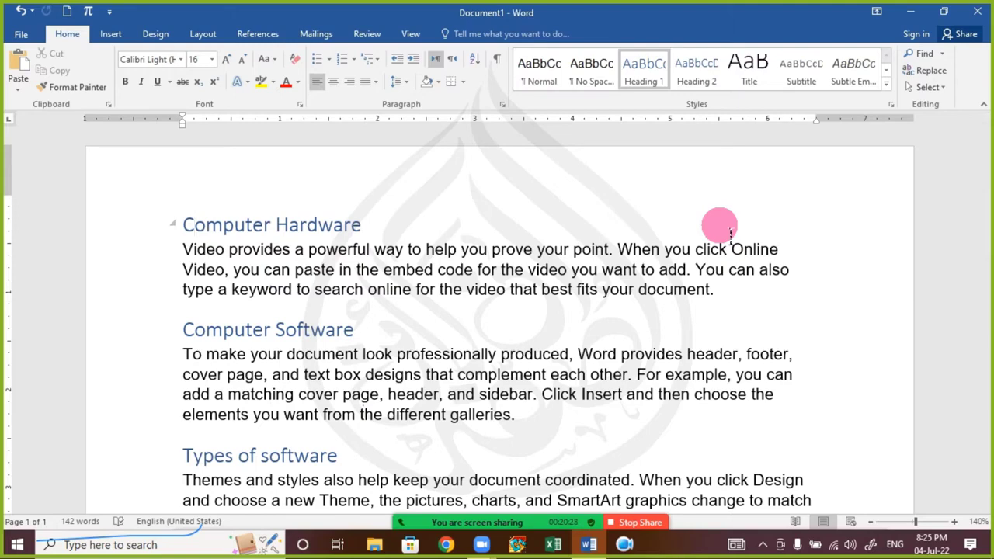
{"action": "left_click", "coordinate": [186, 225]}
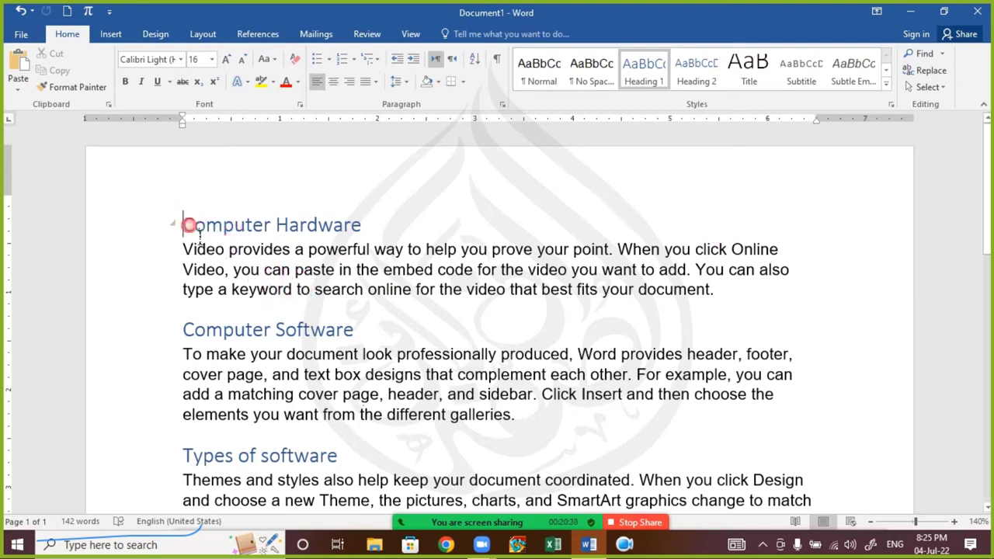
- Collapse the text under the Computer Software heading and expand it again
{"action": "scroll", "coordinate": [277, 377], "scroll_direction": "down", "scroll_amount": 1}
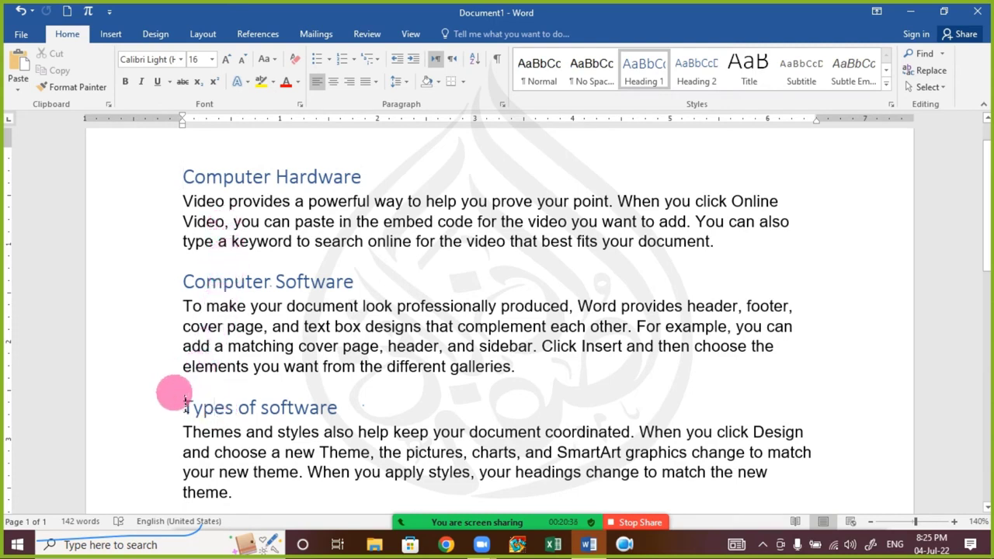
{"action": "left_click_drag", "start_coordinate": [195, 417], "coordinate": [381, 386]}
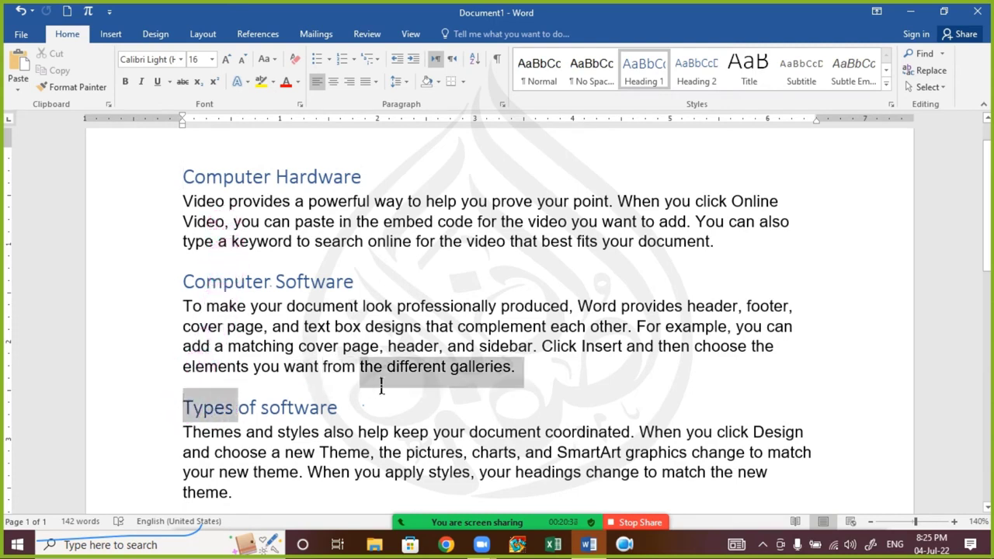
{"action": "left_click", "coordinate": [303, 426]}
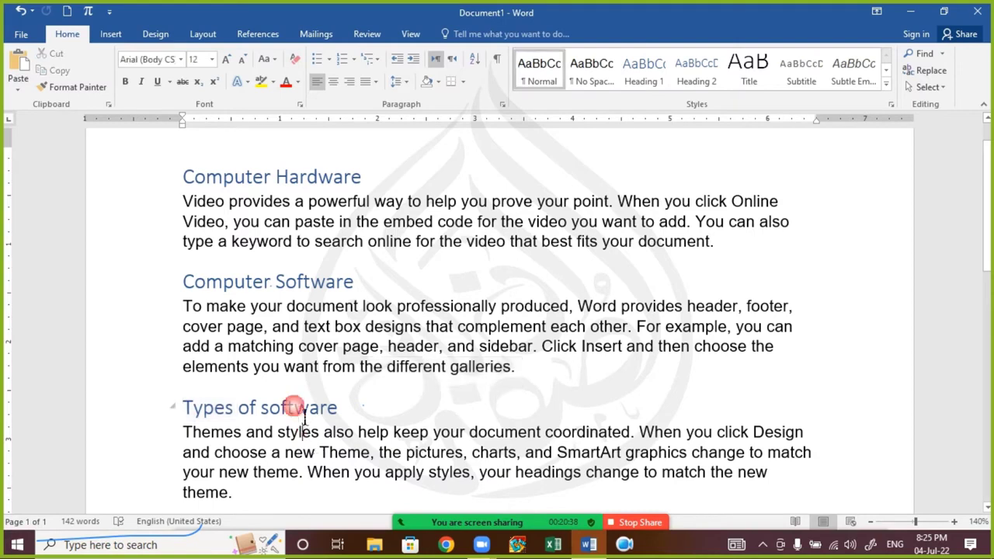
{"action": "left_click", "coordinate": [173, 281]}
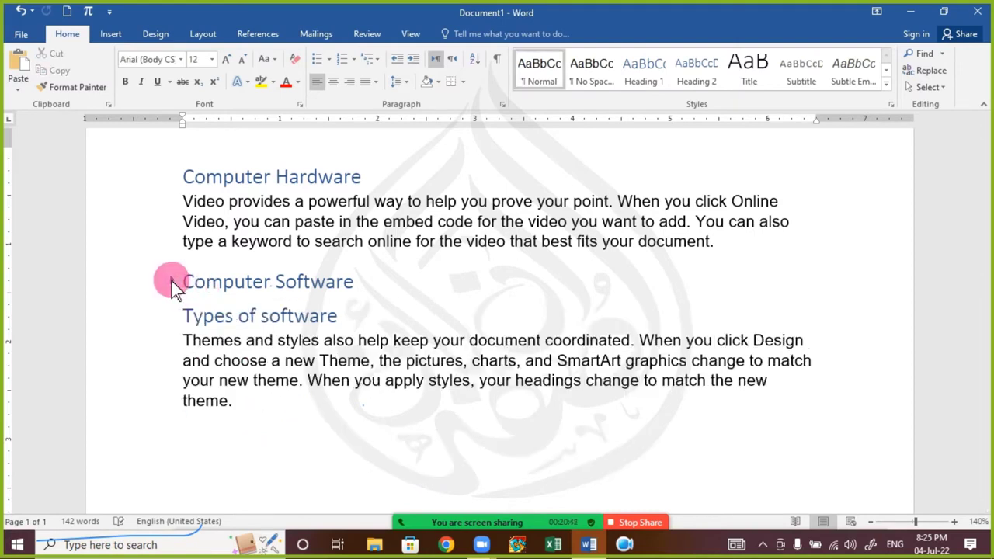
{"action": "left_click", "coordinate": [225, 362]}
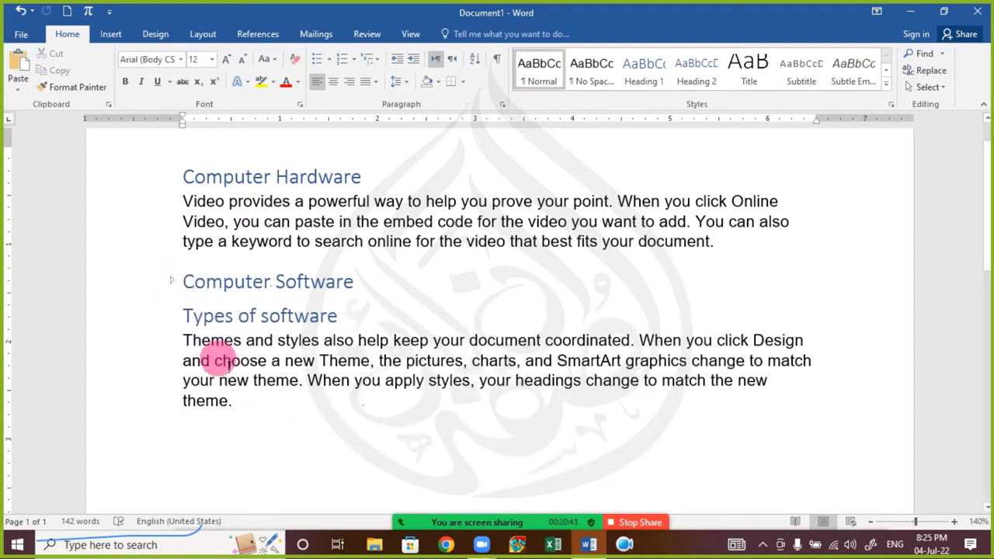
{"action": "left_click", "coordinate": [173, 283]}
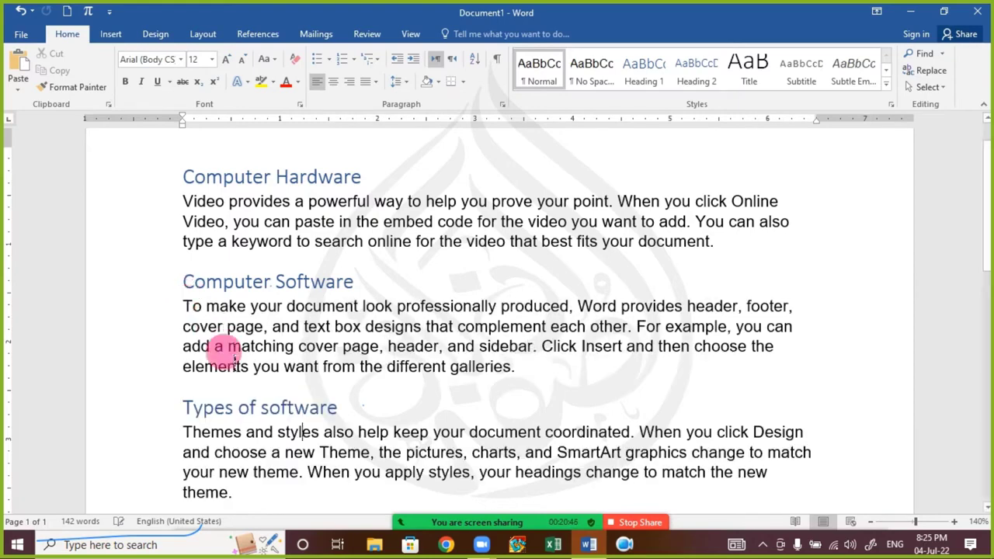
- Apply the Heading 2 style to the Types of software title
{"action": "scroll", "coordinate": [233, 415], "scroll_direction": "down", "scroll_amount": 2}
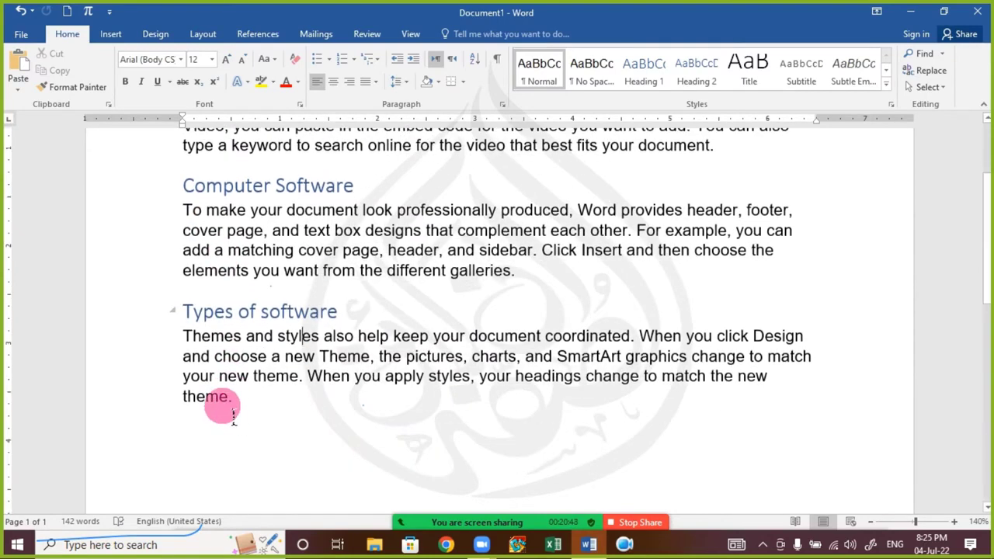
{"action": "scroll", "coordinate": [223, 408], "scroll_direction": "up", "scroll_amount": 1}
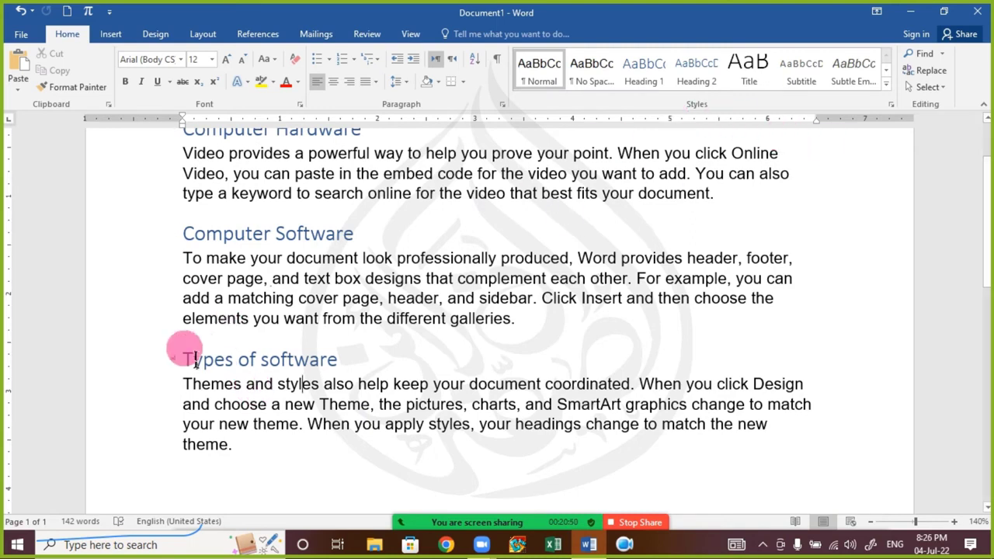
{"action": "left_click_drag", "start_coordinate": [181, 357], "coordinate": [355, 356]}
{"action": "left_click", "coordinate": [281, 258]}
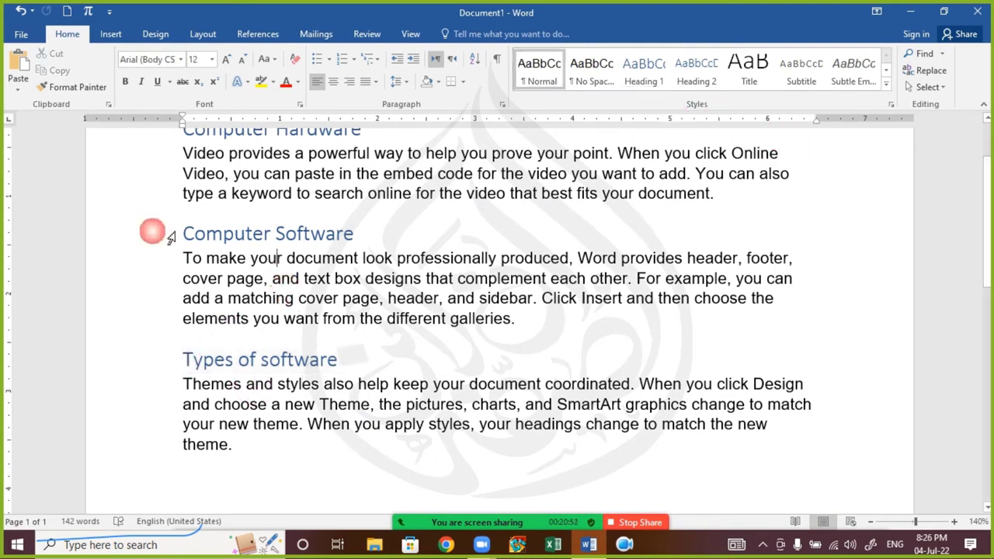
{"action": "left_click_drag", "start_coordinate": [194, 233], "coordinate": [356, 235]}
{"action": "left_click", "coordinate": [189, 357]}
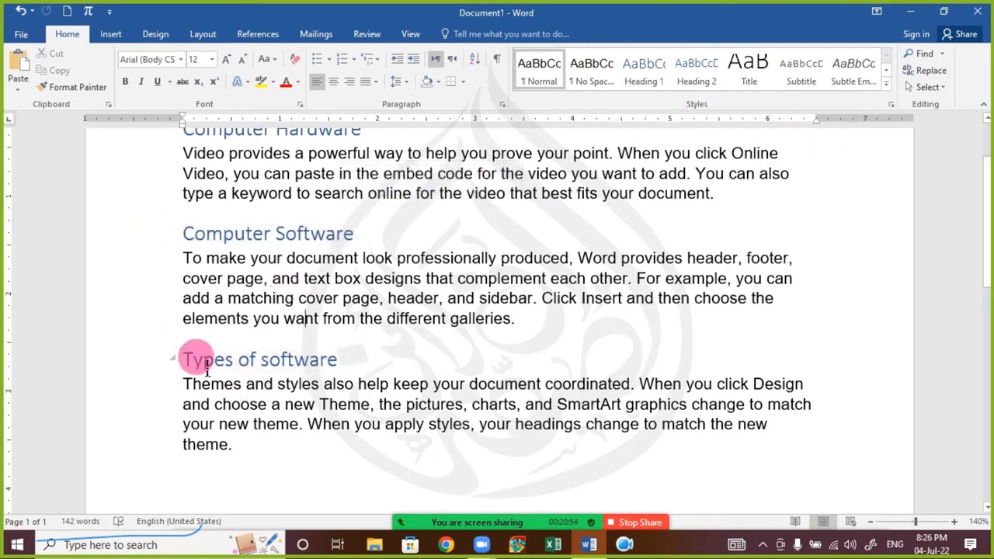
{"action": "left_click_drag", "start_coordinate": [184, 360], "coordinate": [349, 360]}
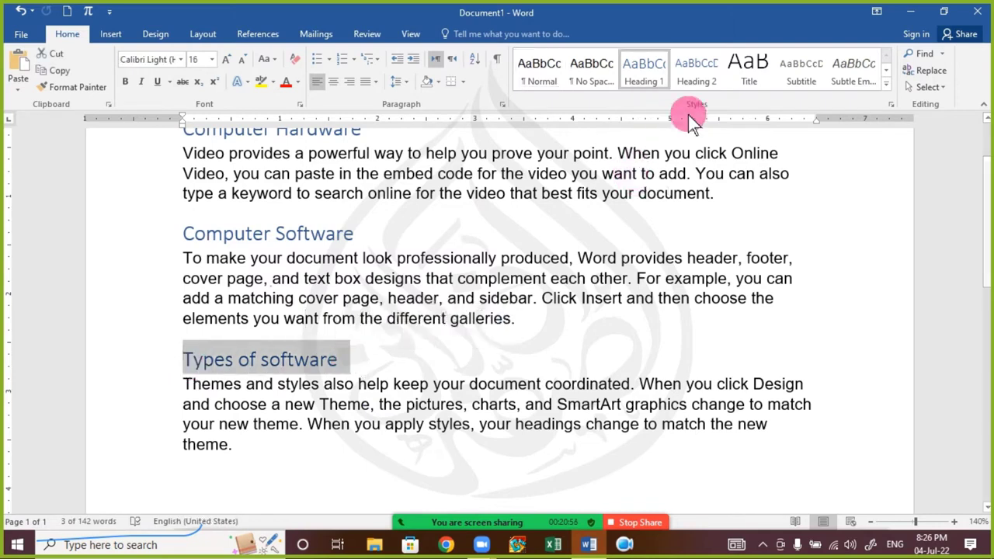
{"action": "left_click", "coordinate": [689, 81]}
{"action": "left_click", "coordinate": [463, 351]}
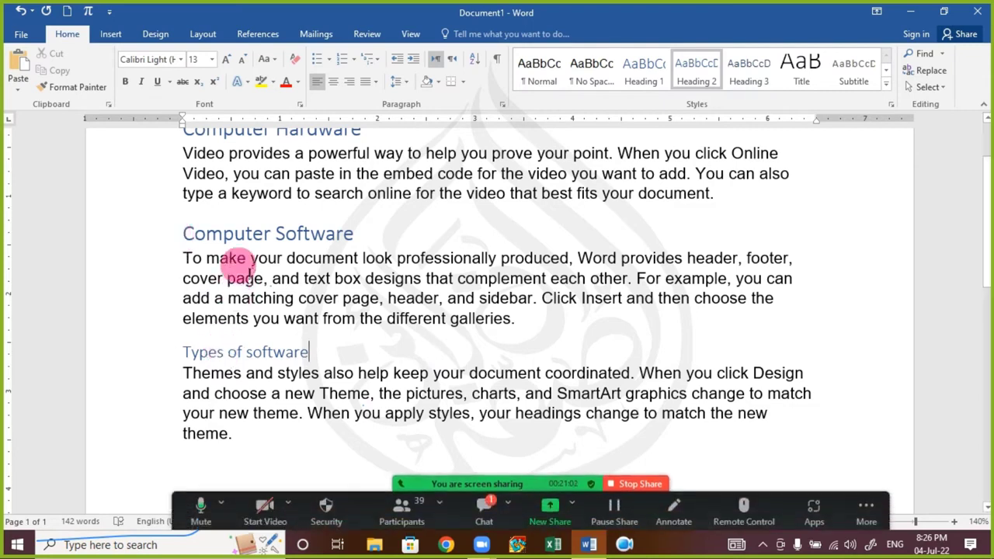
- Collapse and expand the Computer Software heading and its Types of software subheading
{"action": "left_click", "coordinate": [174, 231]}
{"action": "left_click", "coordinate": [175, 231]}
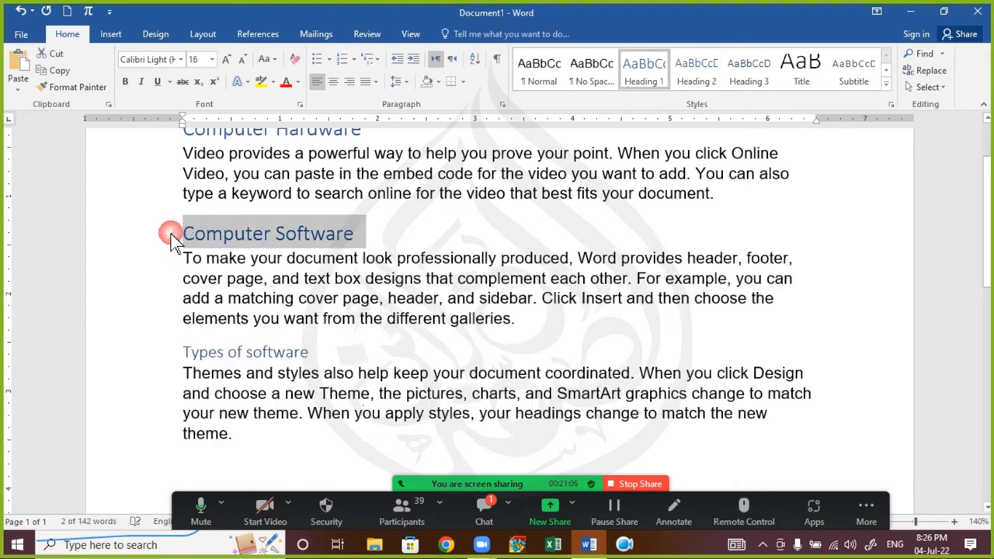
{"action": "left_click", "coordinate": [218, 353]}
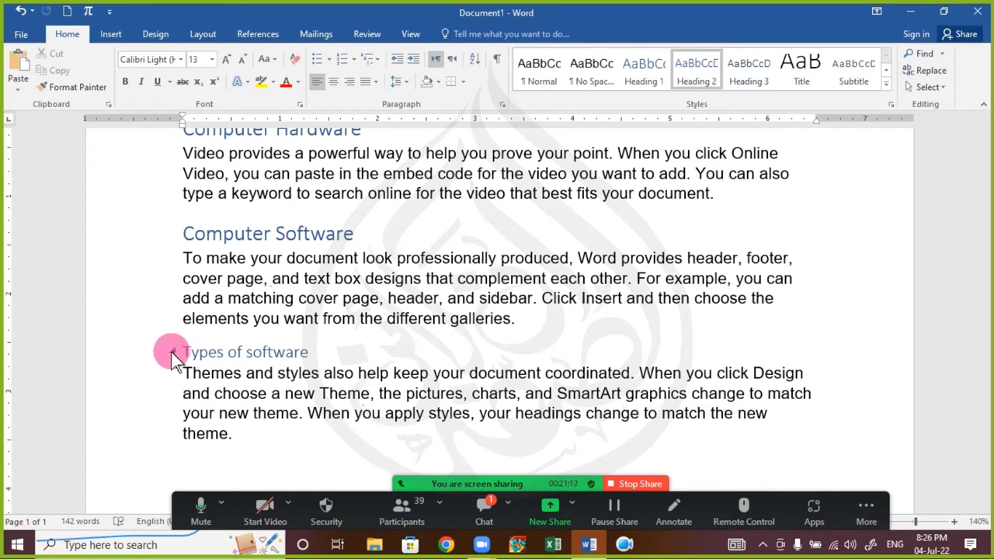
{"action": "left_click", "coordinate": [173, 354]}
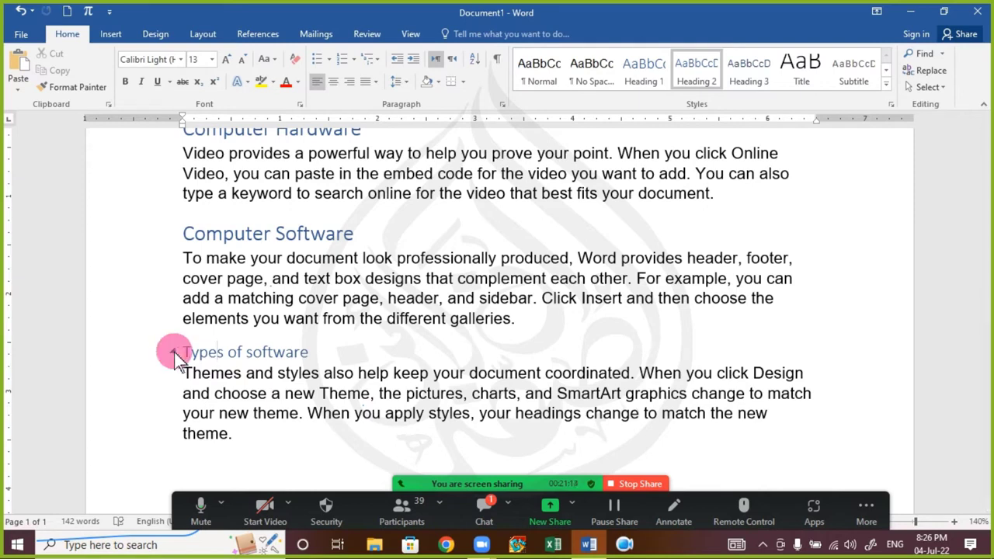
{"action": "left_click", "coordinate": [174, 354]}
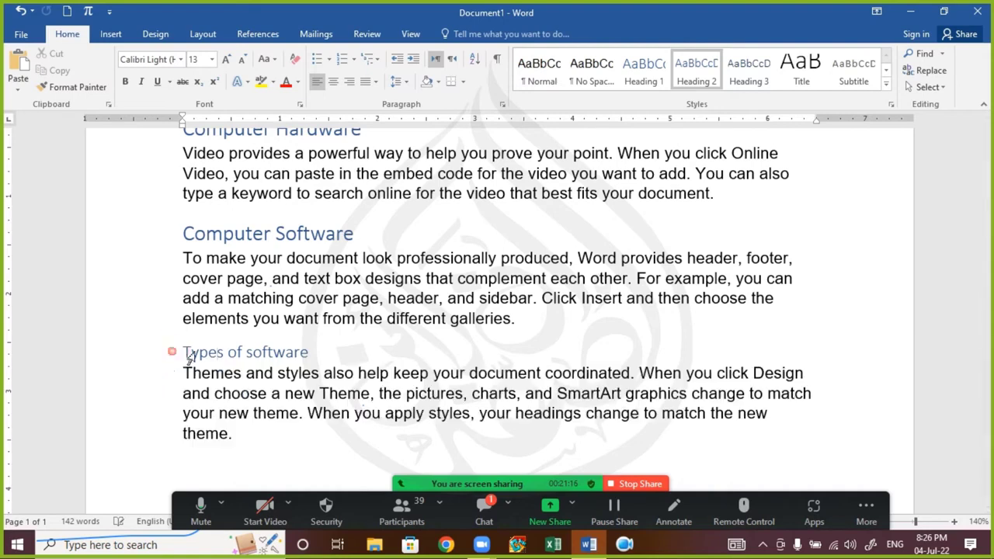
- Switch to the Zoom meeting chat to read the new messages, and close the chat window after each check
{"action": "left_click", "coordinate": [494, 505]}
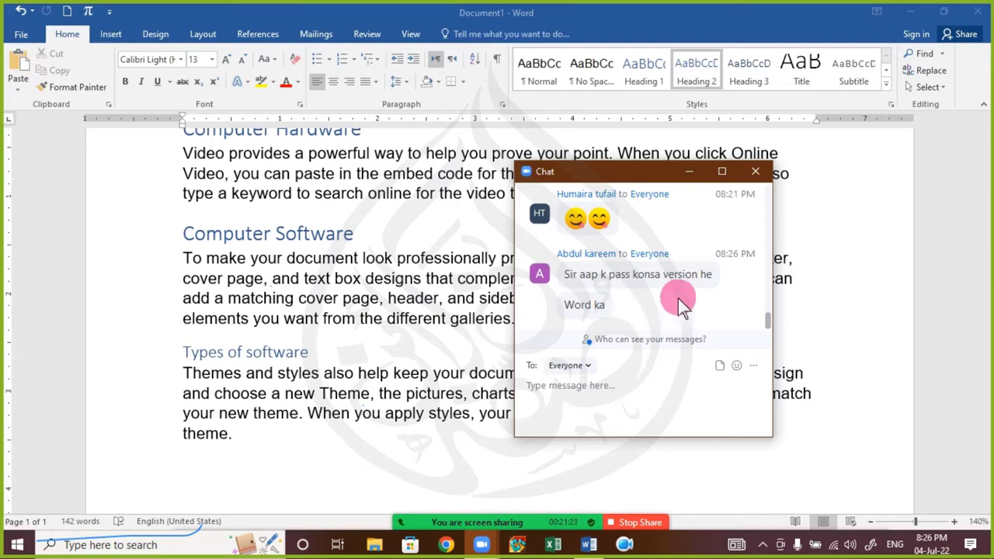
{"action": "left_click", "coordinate": [756, 172]}
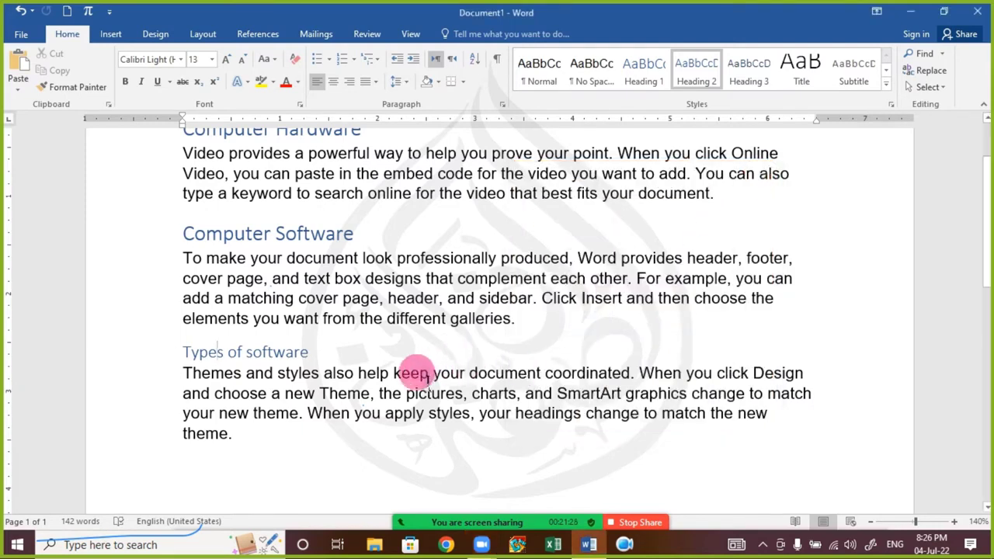
{"action": "key", "text": "Right"}
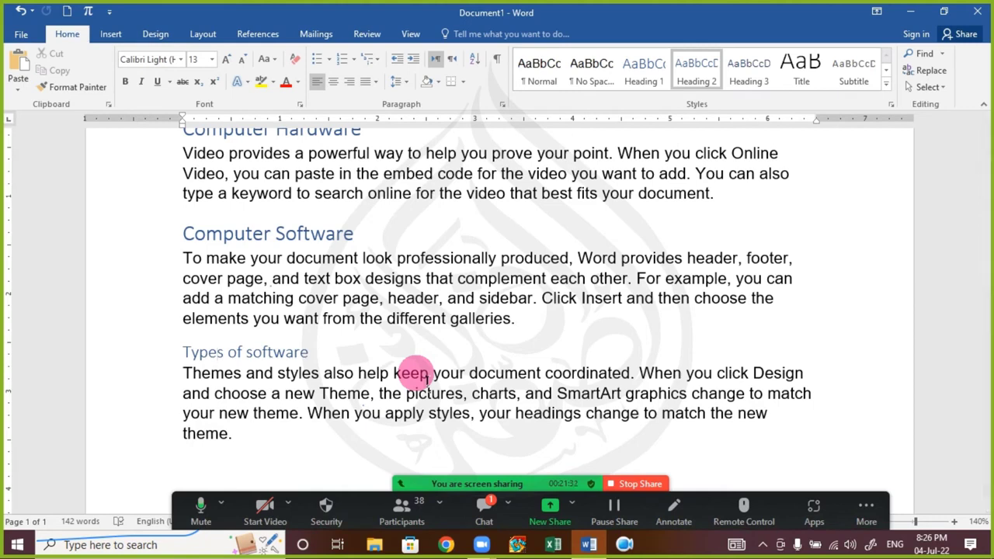
{"action": "left_click", "coordinate": [484, 511]}
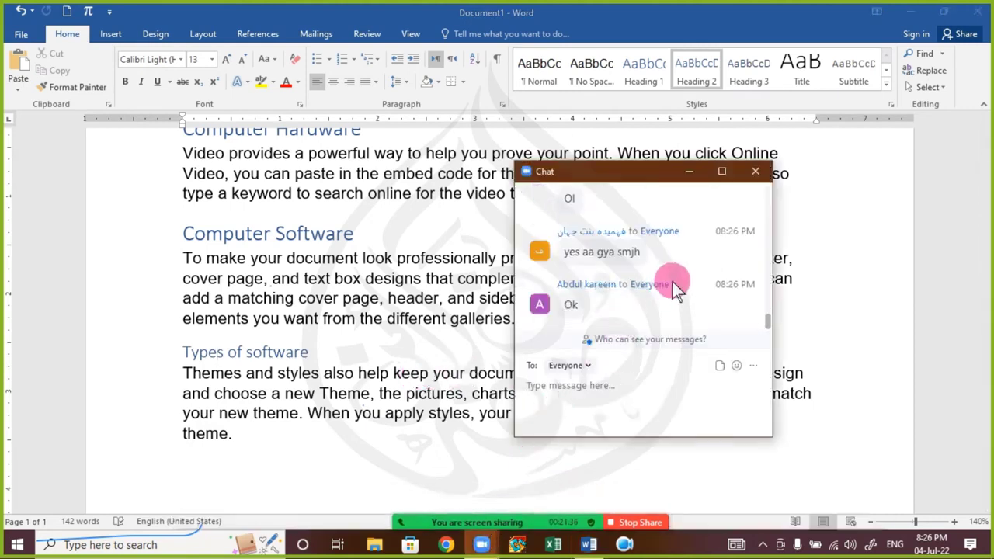
{"action": "left_click", "coordinate": [755, 173]}
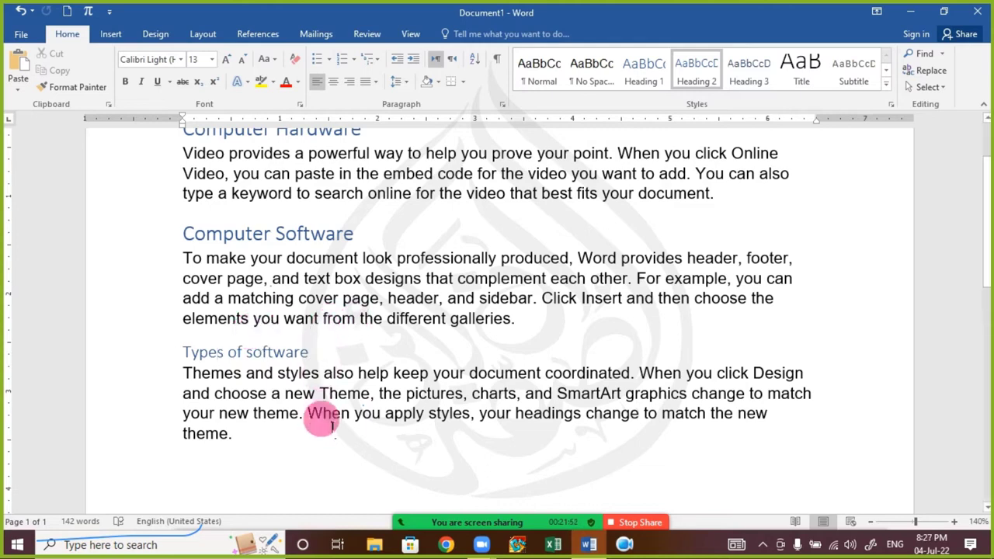
{"action": "scroll", "coordinate": [356, 318], "scroll_direction": "up", "scroll_amount": 2}
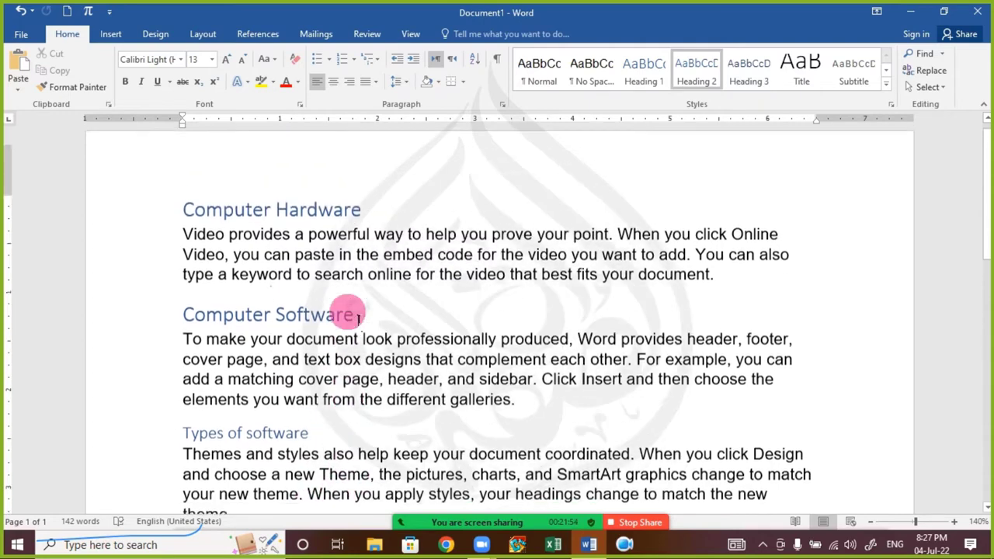
{"action": "scroll", "coordinate": [358, 319], "scroll_direction": "up", "scroll_amount": 1}
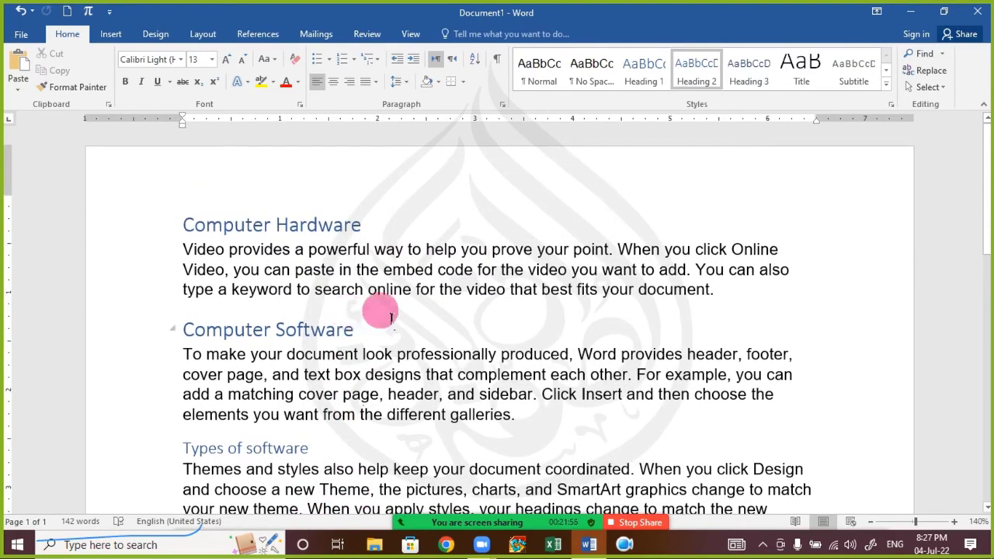
{"action": "left_click", "coordinate": [334, 329]}
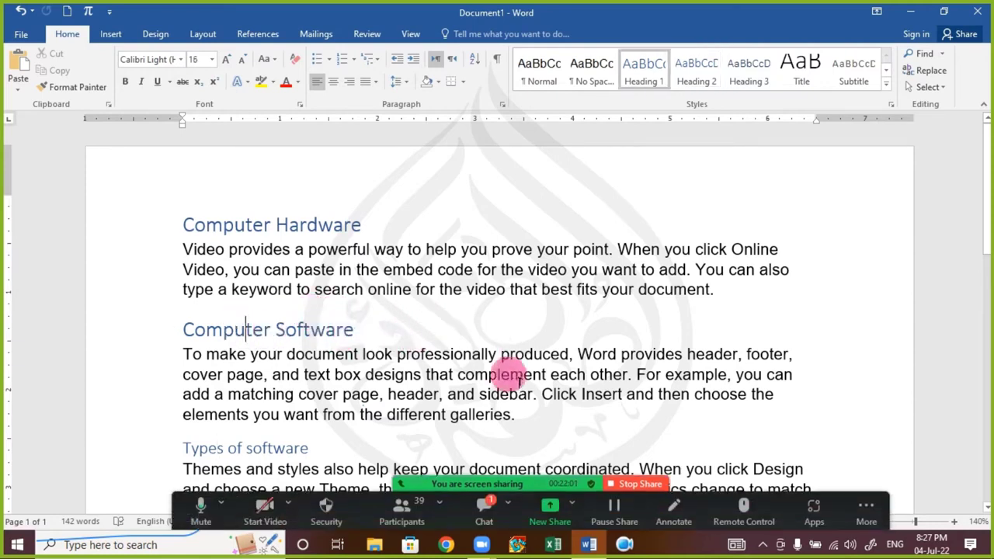
{"action": "left_click", "coordinate": [484, 508]}
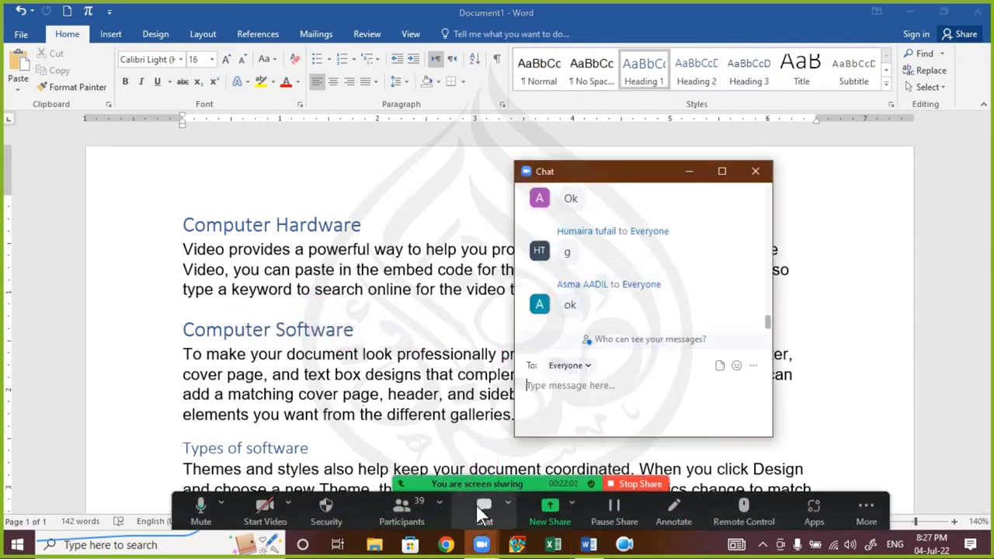
{"action": "left_click", "coordinate": [754, 172]}
{"action": "scroll", "coordinate": [233, 419], "scroll_direction": "down", "scroll_amount": 2}
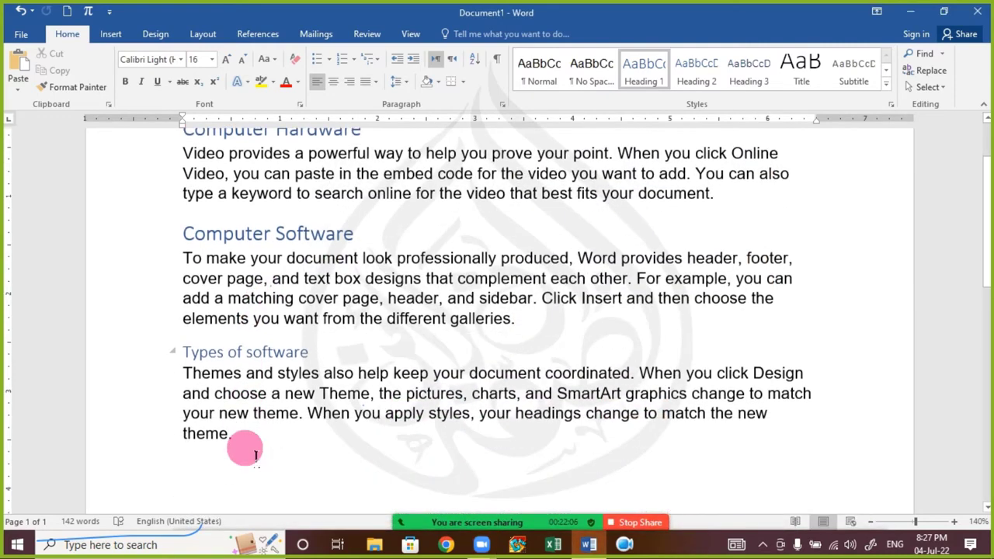
{"action": "left_click", "coordinate": [748, 71]}
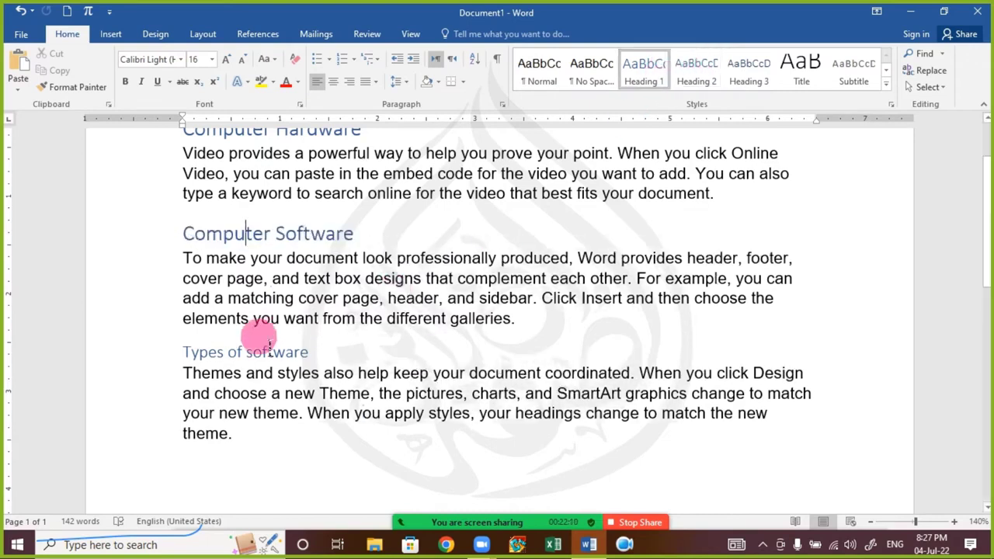
- Place the cursor in the Types of software heading and view the full gallery of available styles
{"action": "left_click", "coordinate": [218, 356]}
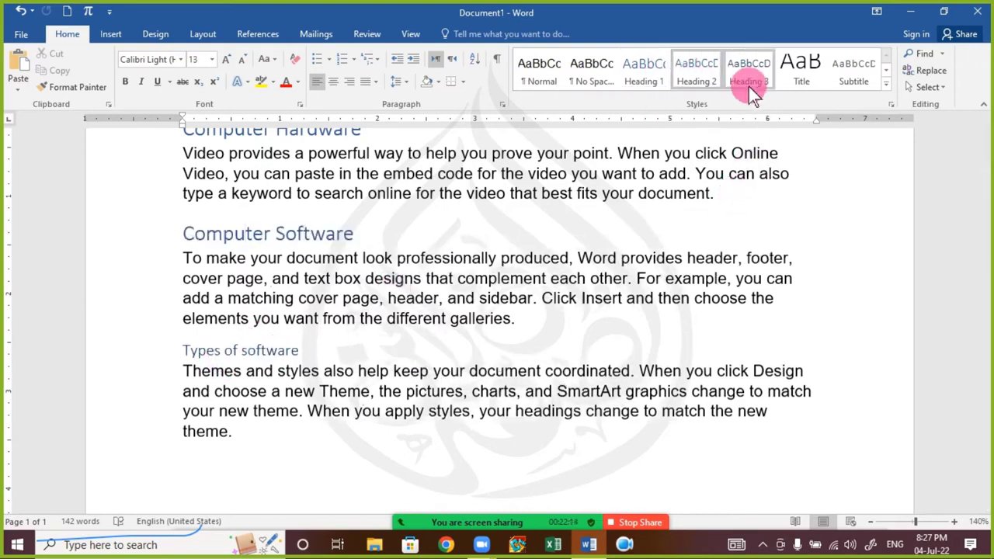
{"action": "left_click", "coordinate": [885, 83]}
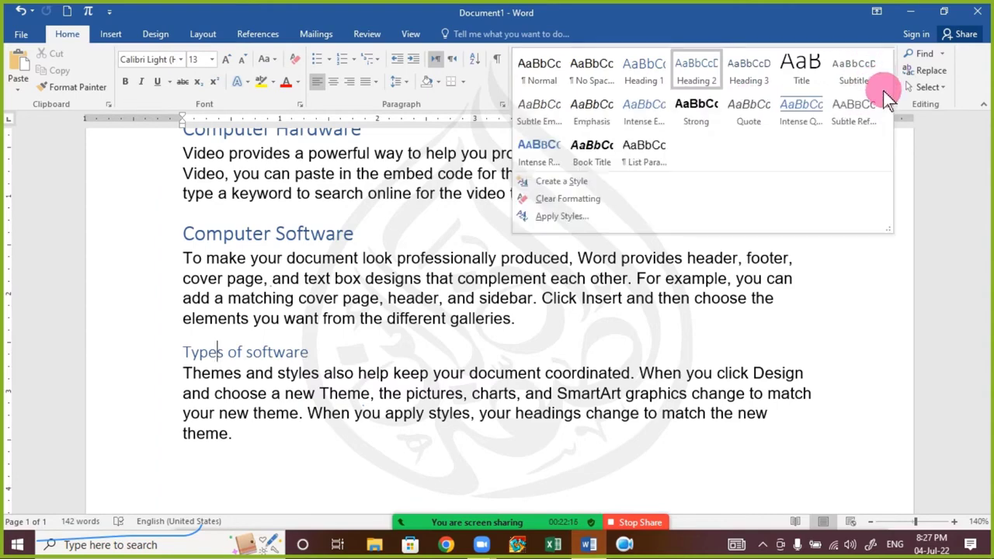
{"action": "left_click", "coordinate": [447, 314]}
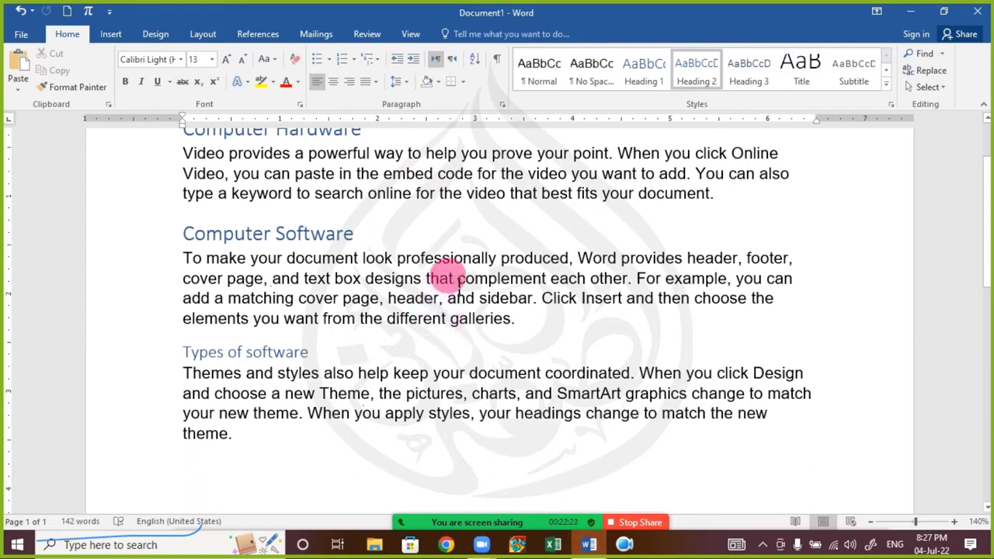
{"action": "scroll", "coordinate": [385, 304], "scroll_direction": "down", "scroll_amount": 2}
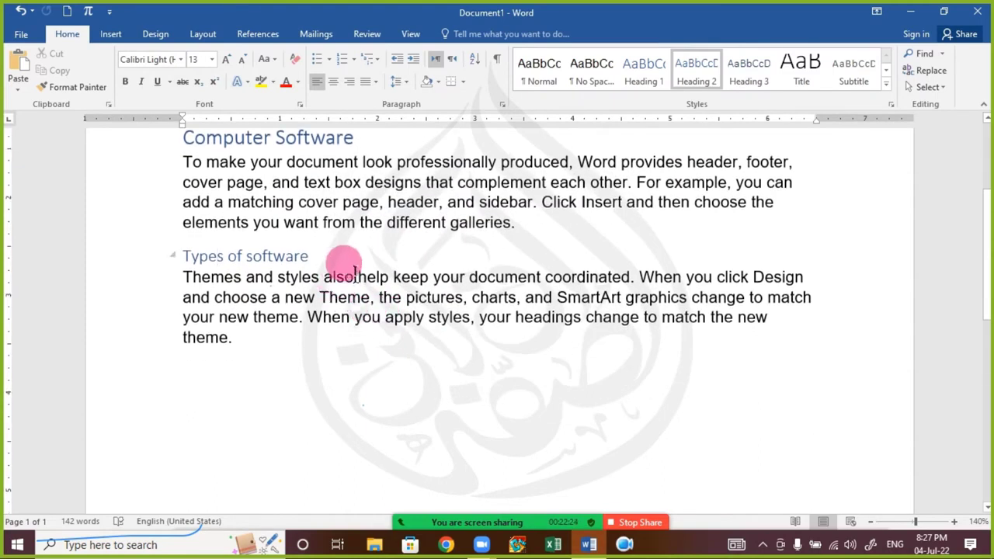
{"action": "left_click", "coordinate": [232, 337]}
- Switch to the Zoom meeting chat, read through the recent messages, and close the chat window
{"action": "left_click", "coordinate": [486, 506]}
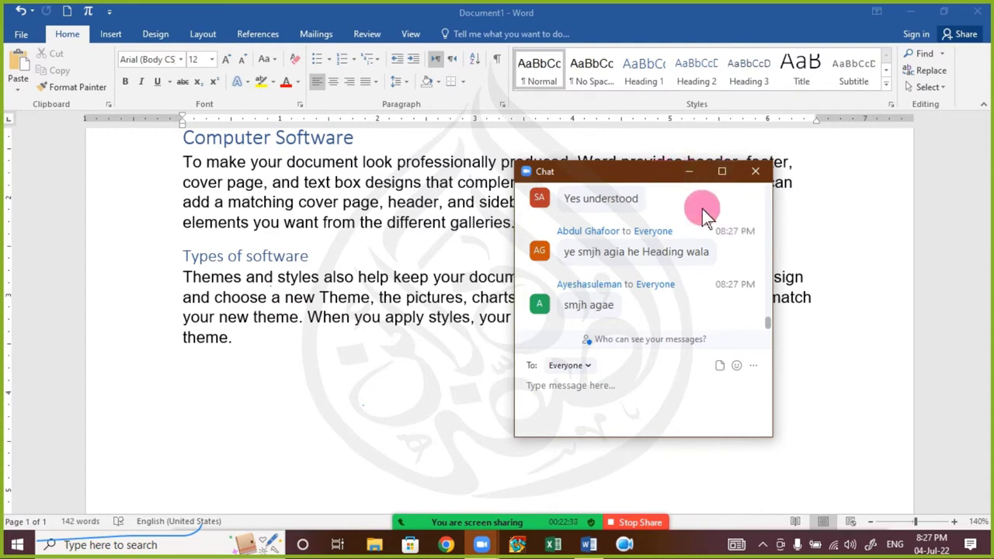
{"action": "scroll", "coordinate": [698, 236], "scroll_direction": "up", "scroll_amount": 3}
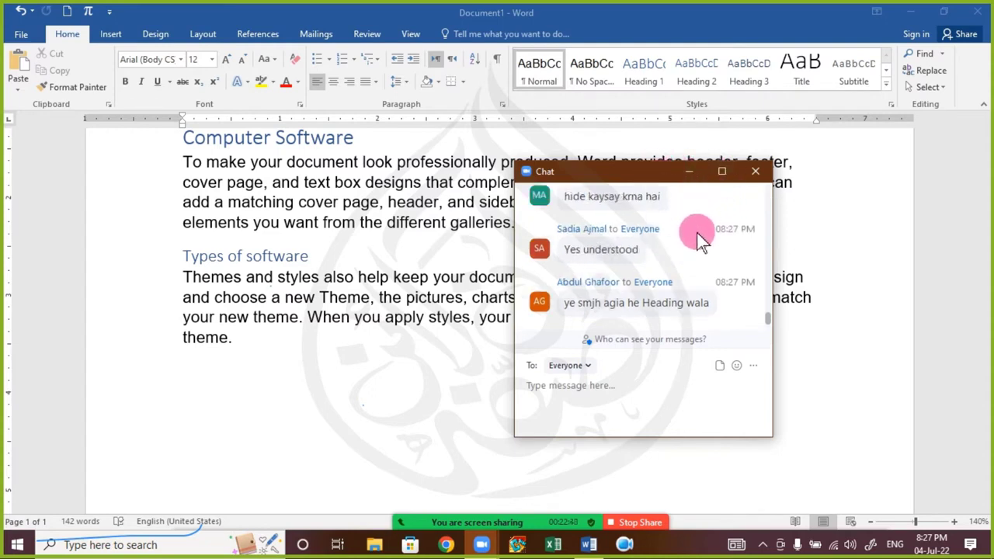
{"action": "scroll", "coordinate": [698, 236], "scroll_direction": "down", "scroll_amount": 1}
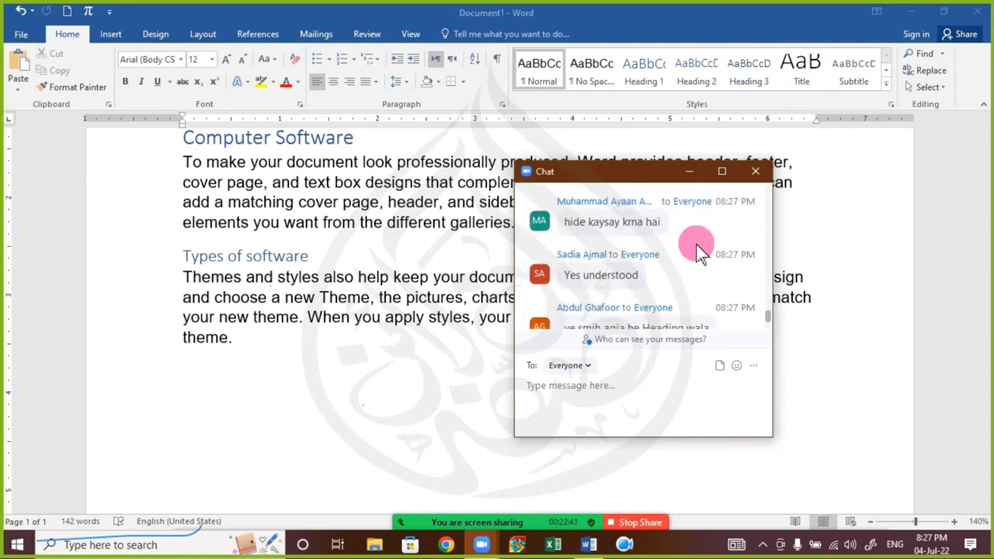
{"action": "scroll", "coordinate": [699, 268], "scroll_direction": "down", "scroll_amount": 1}
{"action": "scroll", "coordinate": [699, 268], "scroll_direction": "up", "scroll_amount": 1}
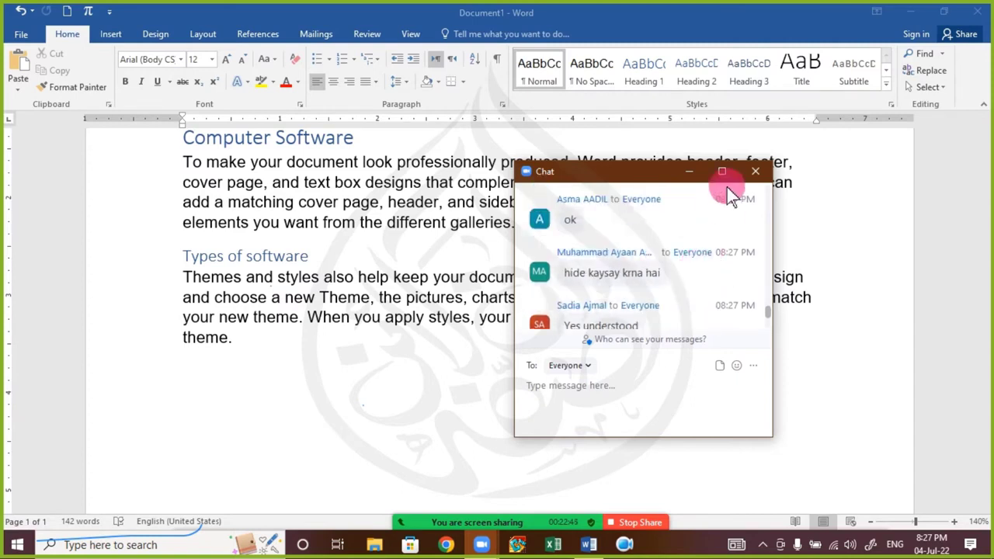
{"action": "left_click", "coordinate": [755, 170]}
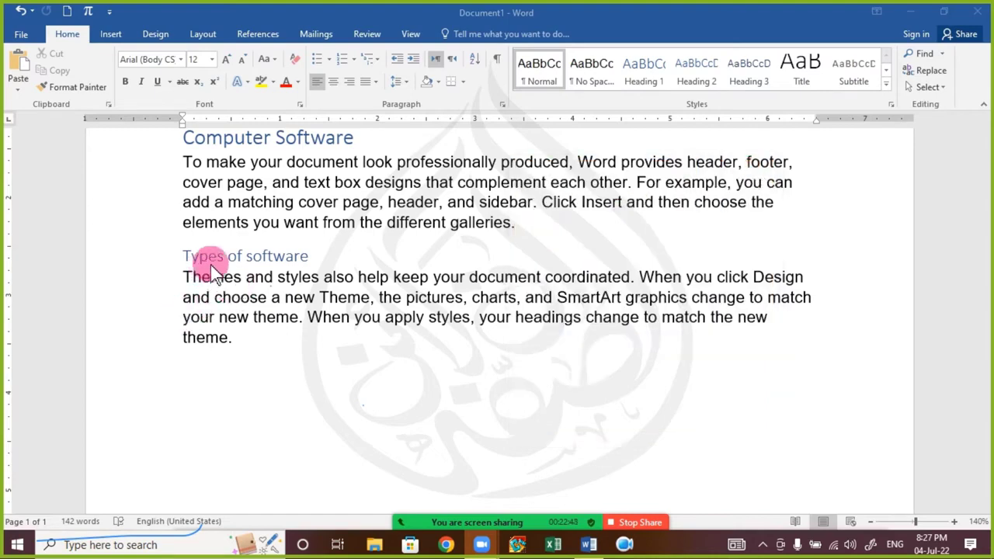
- Collapse the text under the Computer Hardware heading and expand it again
{"action": "scroll", "coordinate": [267, 235], "scroll_direction": "up", "scroll_amount": 3}
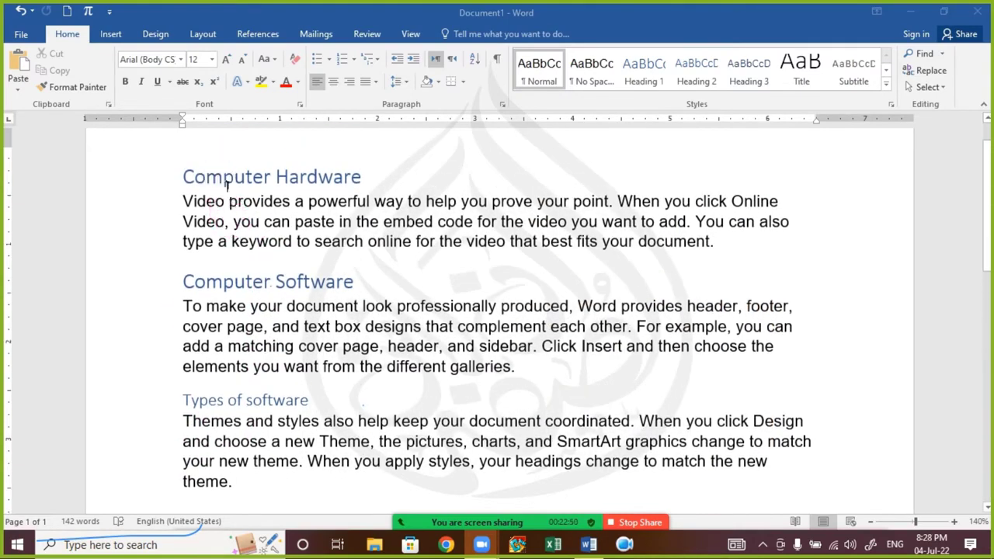
{"action": "left_click", "coordinate": [174, 178]}
{"action": "left_click", "coordinate": [174, 179]}
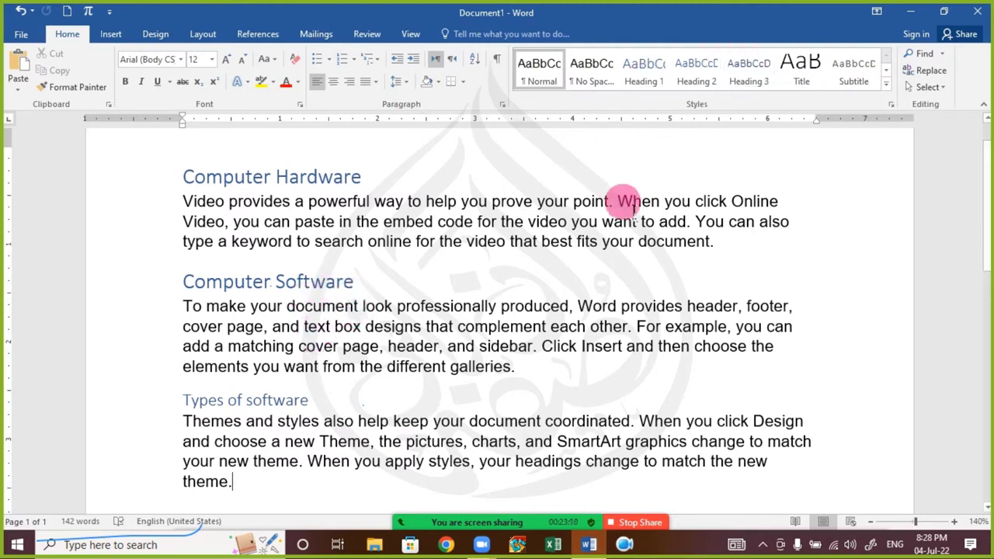
- Select the paragraph under Computer Hardware, view the full styles gallery without applying a style, and clear the selection
{"action": "left_click_drag", "start_coordinate": [181, 202], "coordinate": [769, 255]}
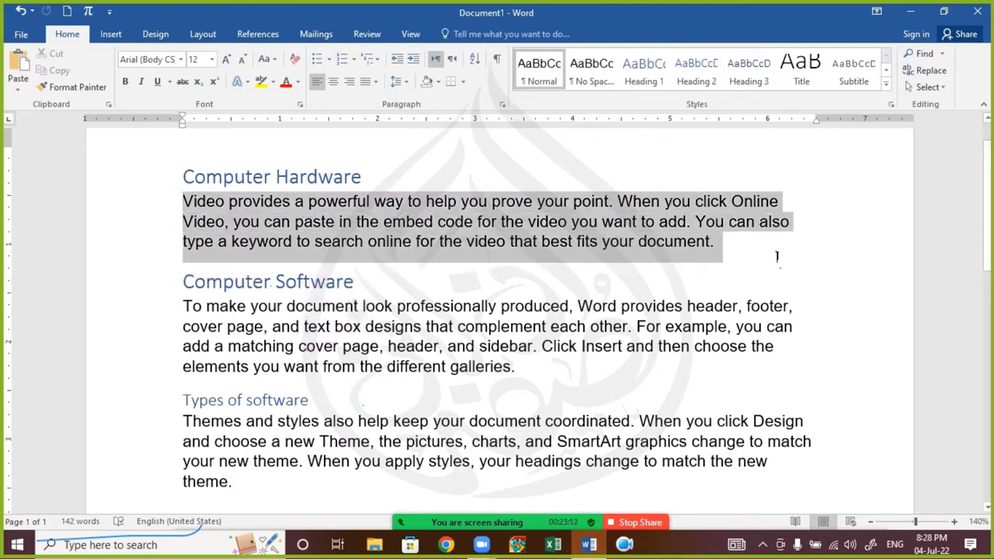
{"action": "left_click", "coordinate": [886, 83]}
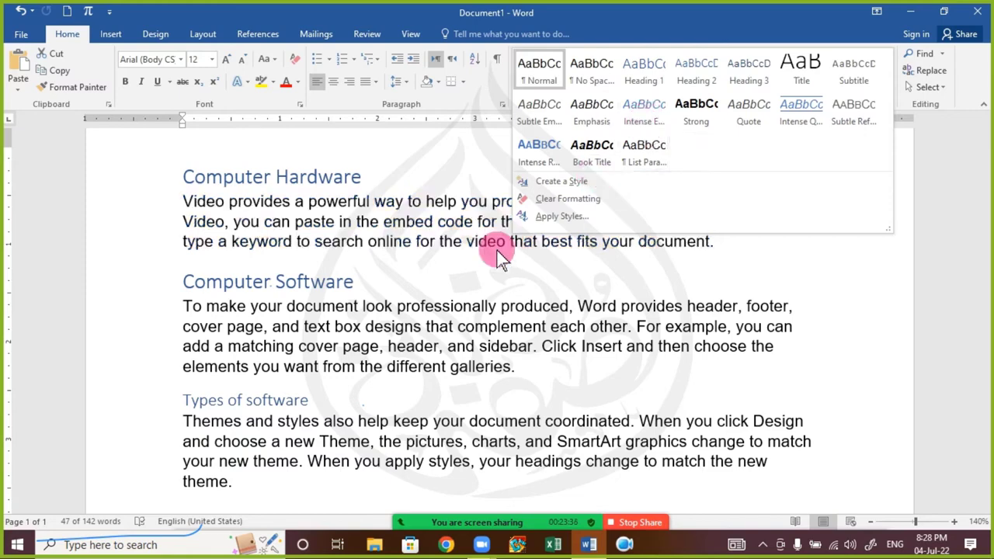
{"action": "left_click", "coordinate": [336, 242]}
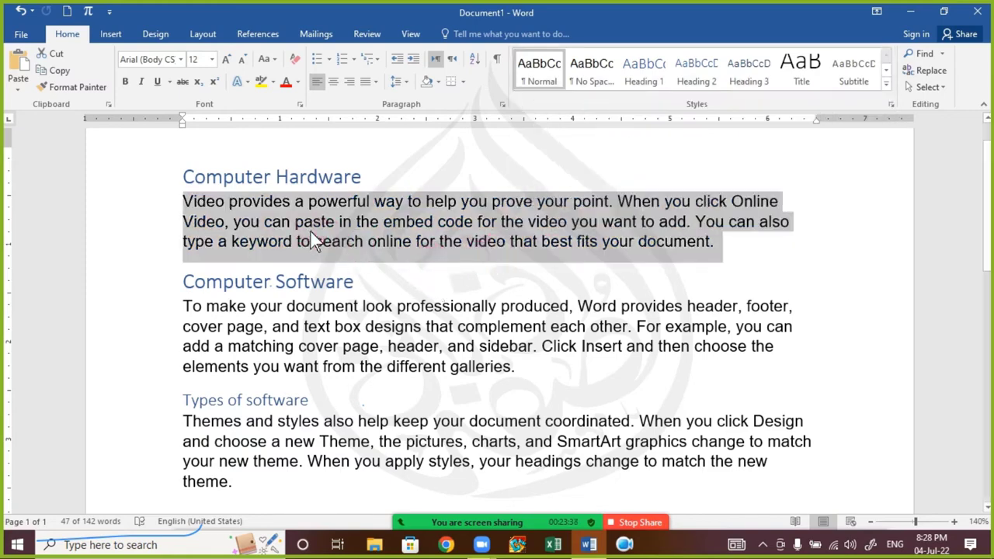
{"action": "left_click", "coordinate": [311, 232]}
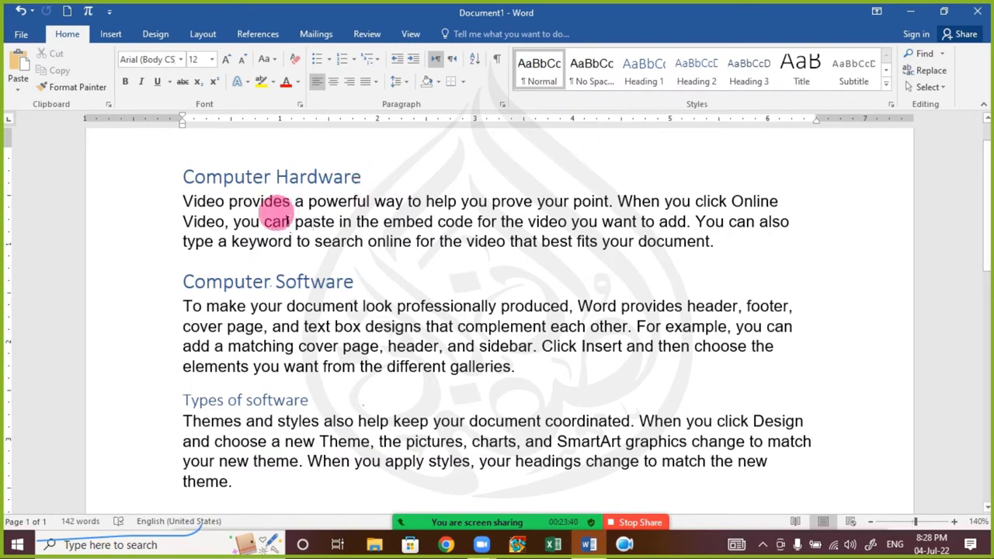
{"action": "left_click_drag", "start_coordinate": [184, 201], "coordinate": [713, 242]}
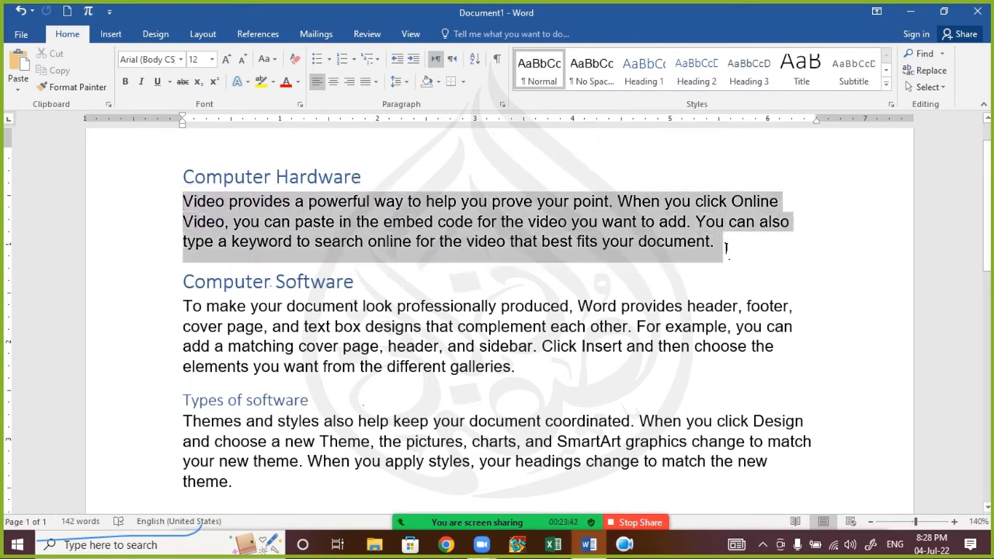
{"action": "left_click", "coordinate": [470, 225]}
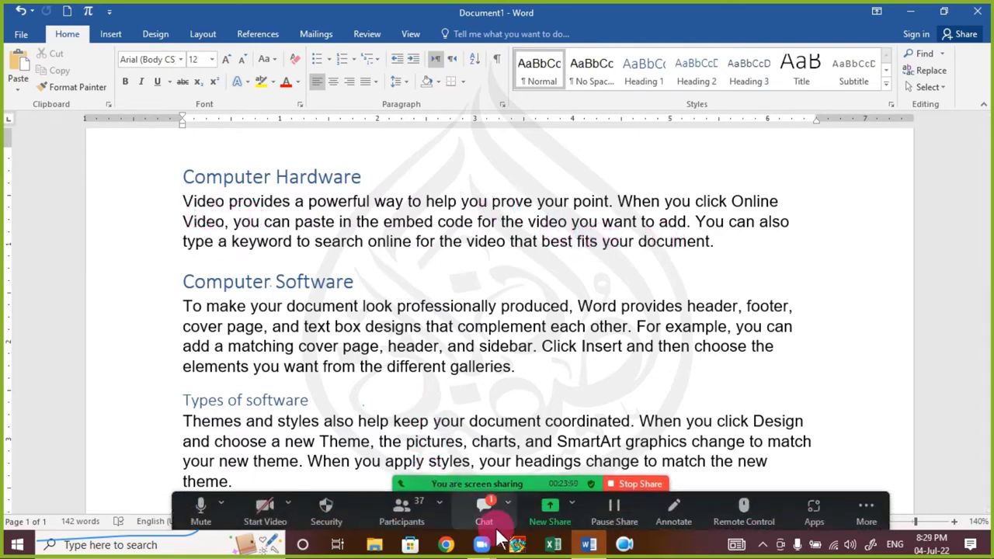
- Open the Zoom meeting chat to check for a new message, and close it
{"action": "left_click", "coordinate": [484, 509]}
{"action": "left_click", "coordinate": [754, 172]}
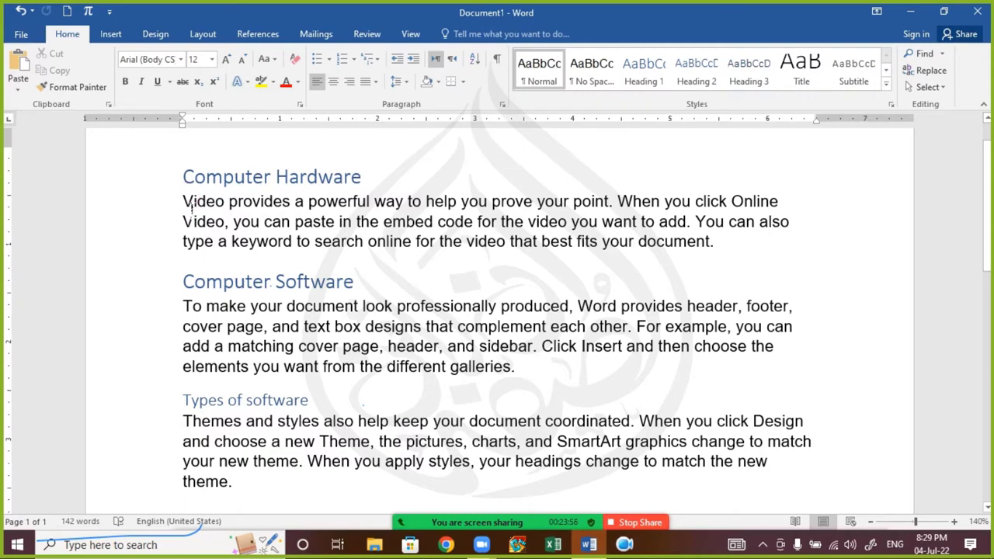
- Highlight the text from the first Computer Hardware paragraph through the end of the document, review it, and clear the selection
{"action": "left_click_drag", "start_coordinate": [192, 203], "coordinate": [620, 496]}
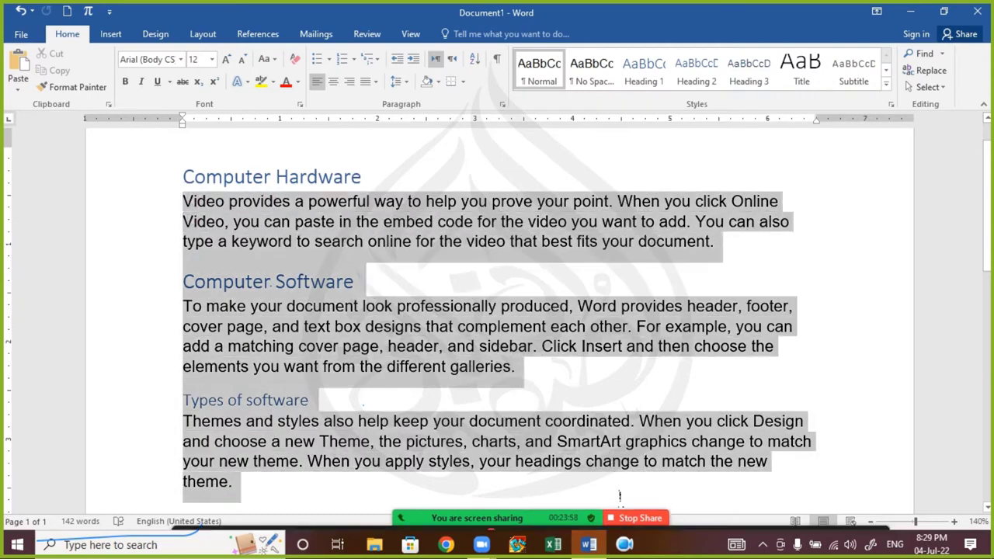
{"action": "scroll", "coordinate": [347, 370], "scroll_direction": "down", "scroll_amount": 1}
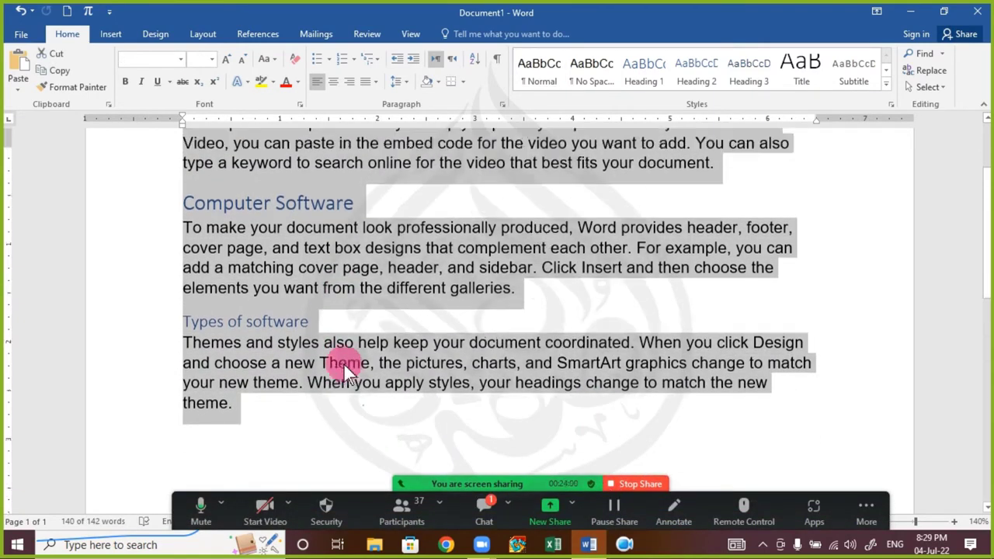
{"action": "scroll", "coordinate": [344, 362], "scroll_direction": "up", "scroll_amount": 2}
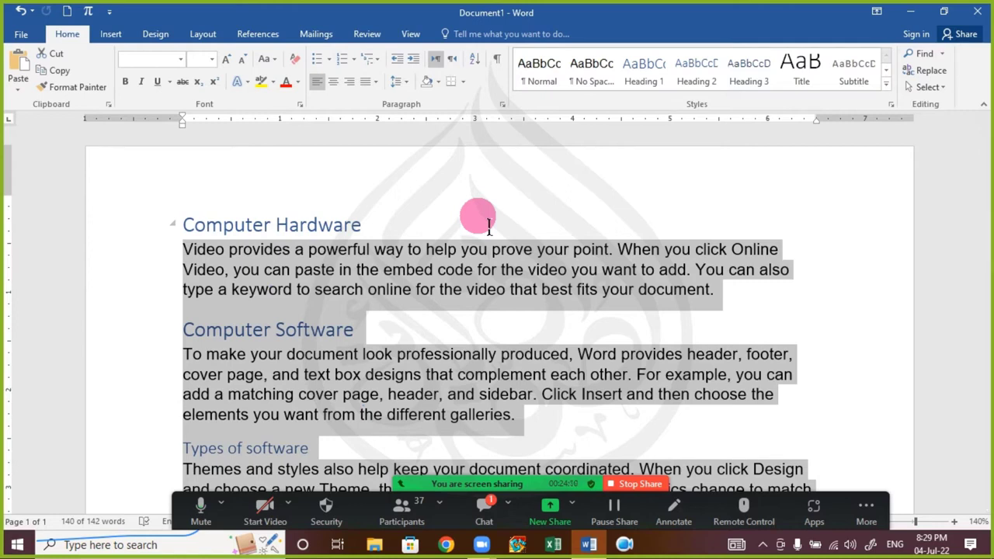
{"action": "left_click", "coordinate": [338, 250]}
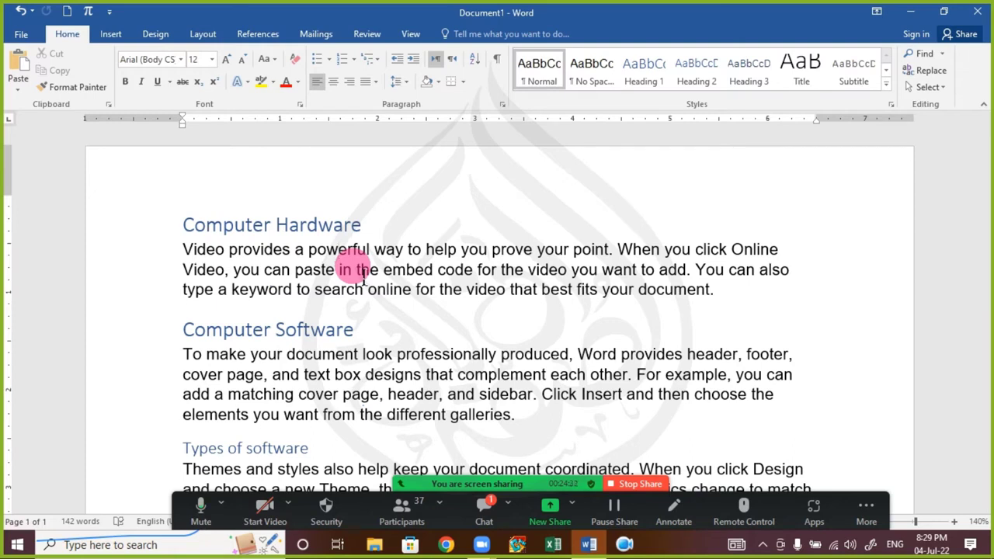
- Check the newest replies in the Zoom meeting chat and close the chat window
{"action": "left_click", "coordinate": [483, 506]}
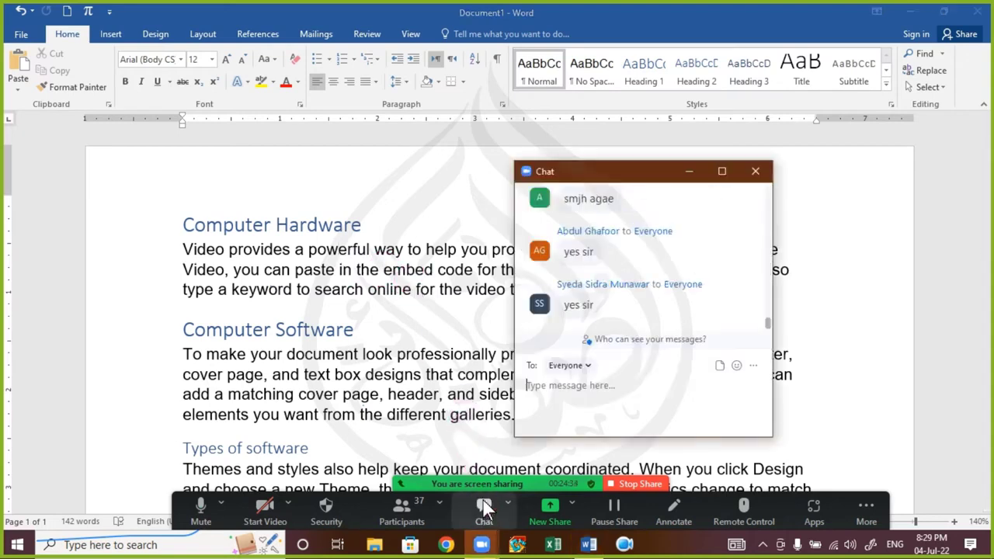
{"action": "left_click", "coordinate": [757, 172]}
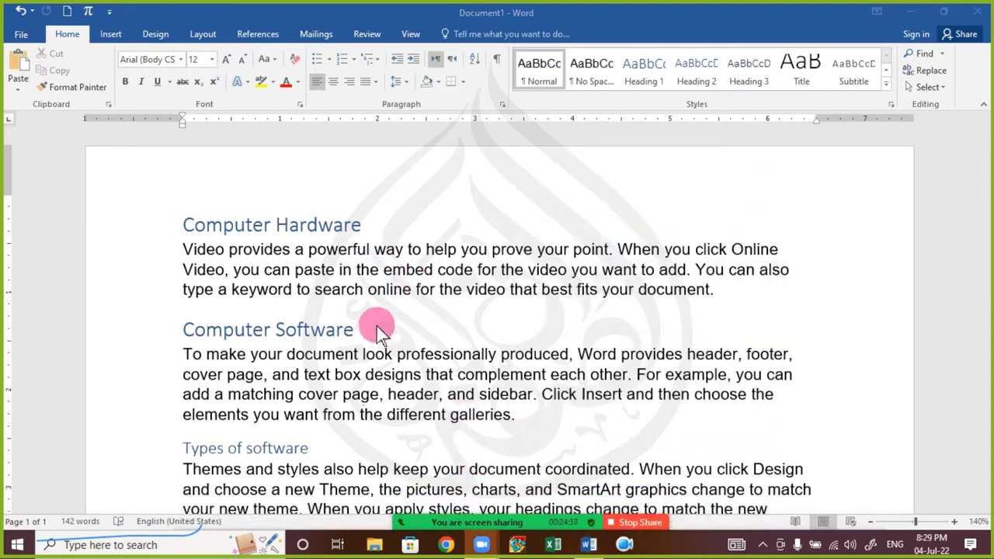
- Show the paragraph marks and other hidden formatting symbols throughout the document
{"action": "left_click", "coordinate": [187, 247]}
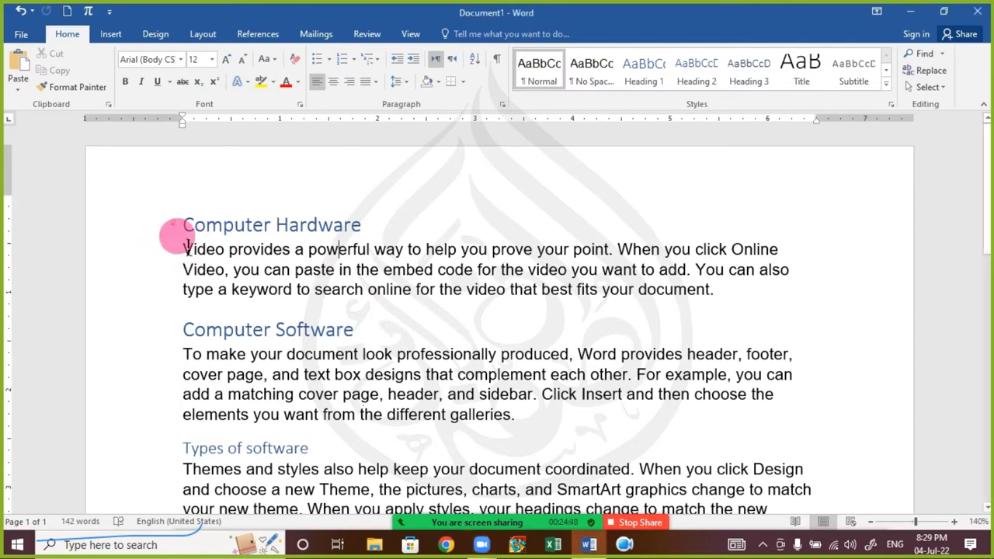
{"action": "key", "text": "ctrl+a"}
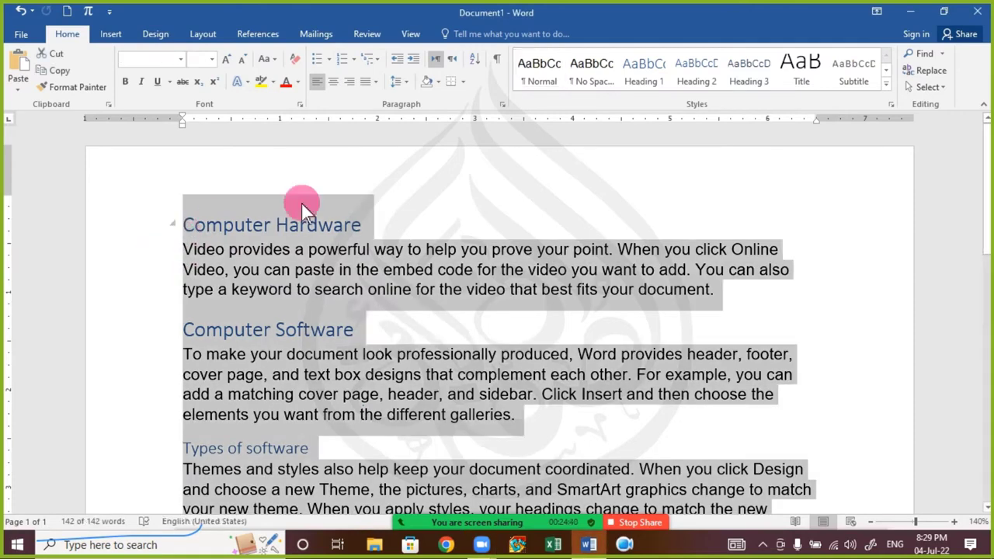
{"action": "left_click", "coordinate": [494, 61]}
{"action": "left_click", "coordinate": [436, 289]}
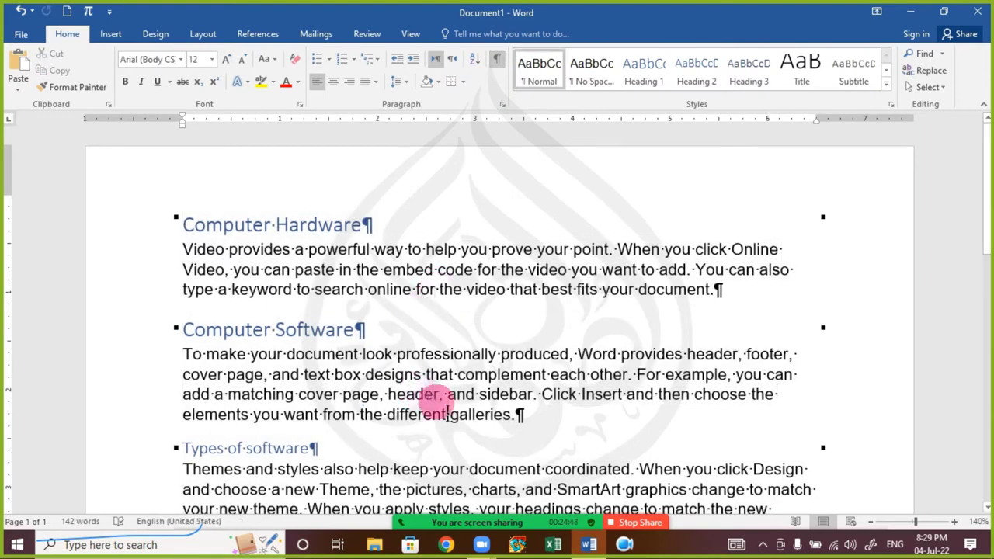
{"action": "scroll", "coordinate": [446, 414], "scroll_direction": "down", "scroll_amount": 3}
{"action": "scroll", "coordinate": [448, 413], "scroll_direction": "up", "scroll_amount": 1}
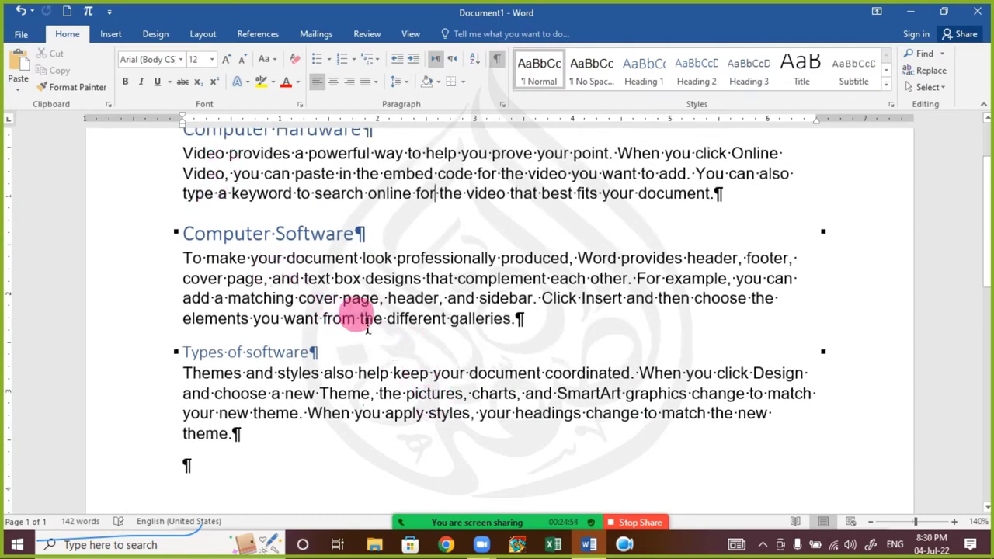
{"action": "scroll", "coordinate": [361, 260], "scroll_direction": "up", "scroll_amount": 4}
{"action": "scroll", "coordinate": [339, 283], "scroll_direction": "up", "scroll_amount": 2}
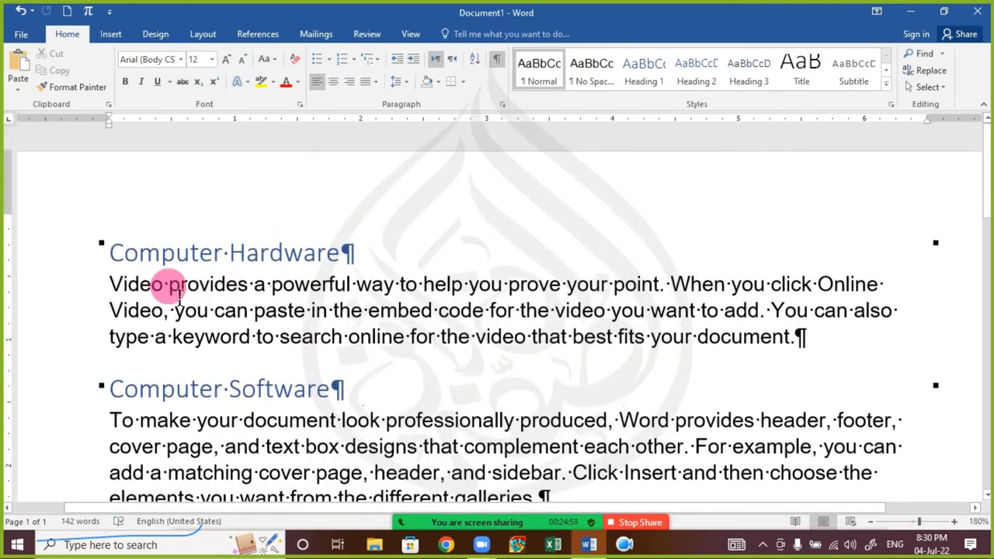
- Check the document in the print preview and return to editing without printing
{"action": "key", "text": "ctrl+p"}
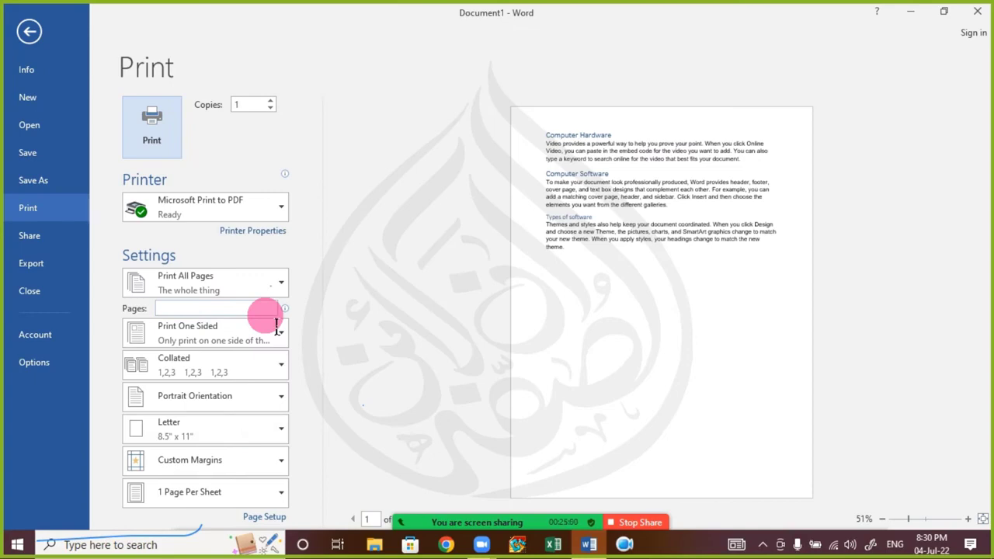
{"action": "key", "text": "Escape"}
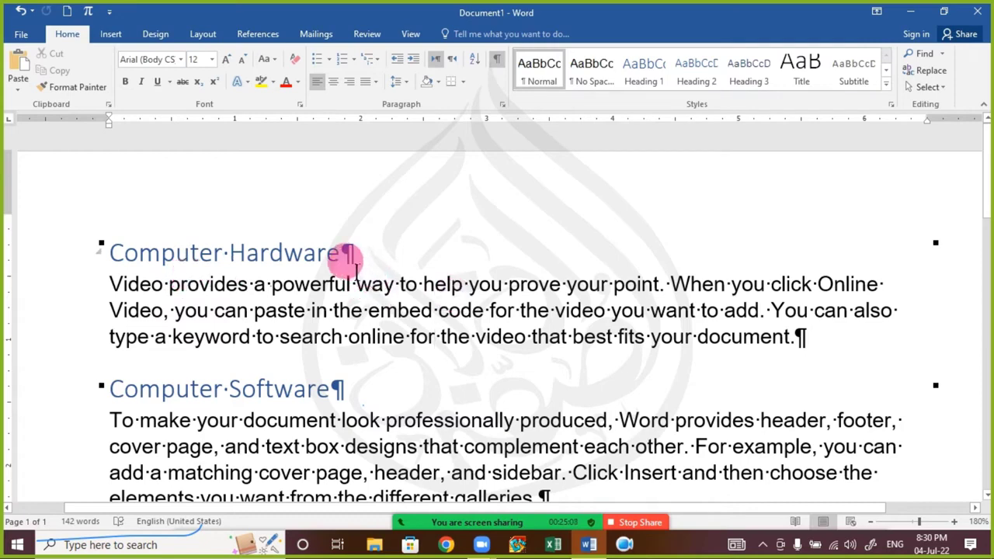
{"action": "left_click", "coordinate": [651, 313]}
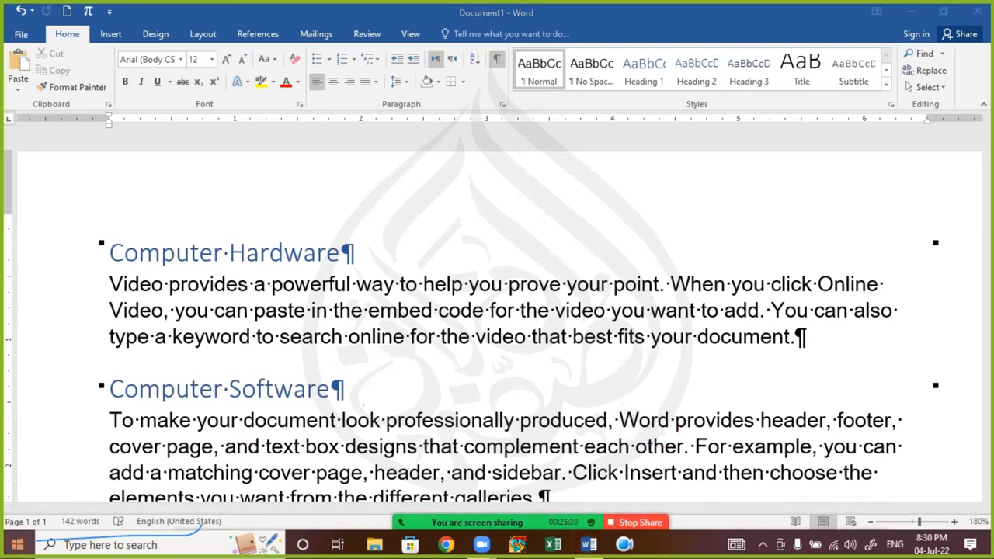
- Open the On-Screen Keyboard from Windows search and move it clear of the document text
{"action": "key", "text": "super"}
{"action": "type", "text": "on sc"}
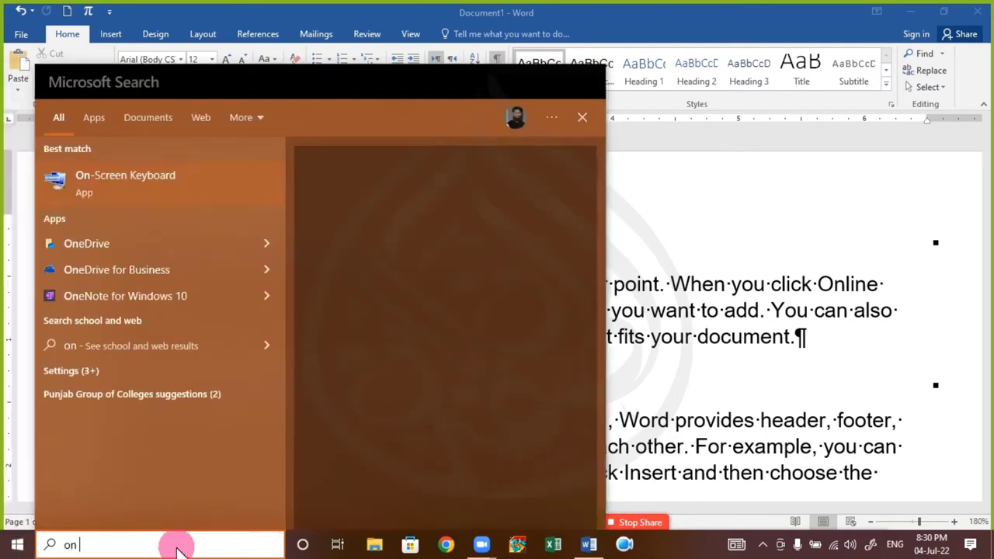
{"action": "left_click", "coordinate": [173, 188]}
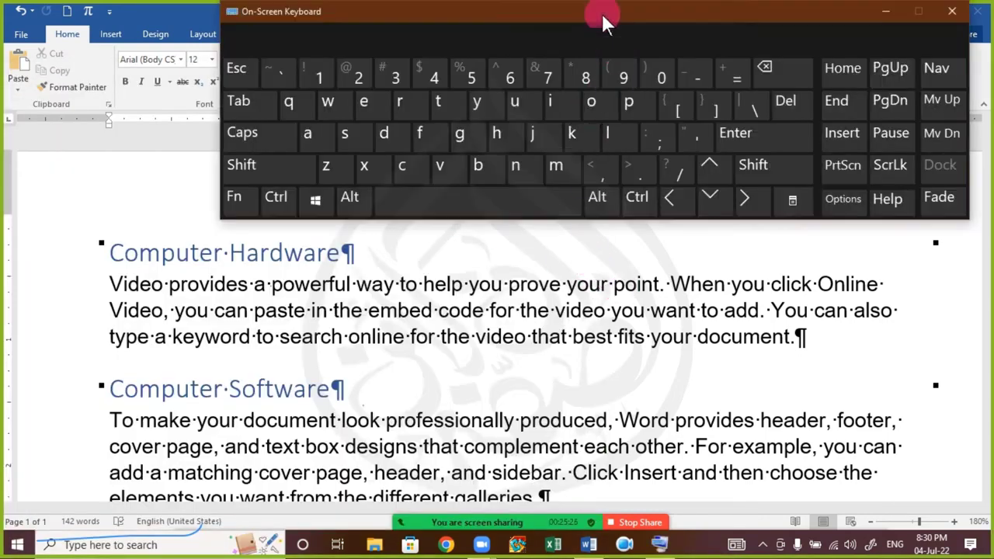
{"action": "left_click_drag", "start_coordinate": [566, 18], "coordinate": [497, 13]}
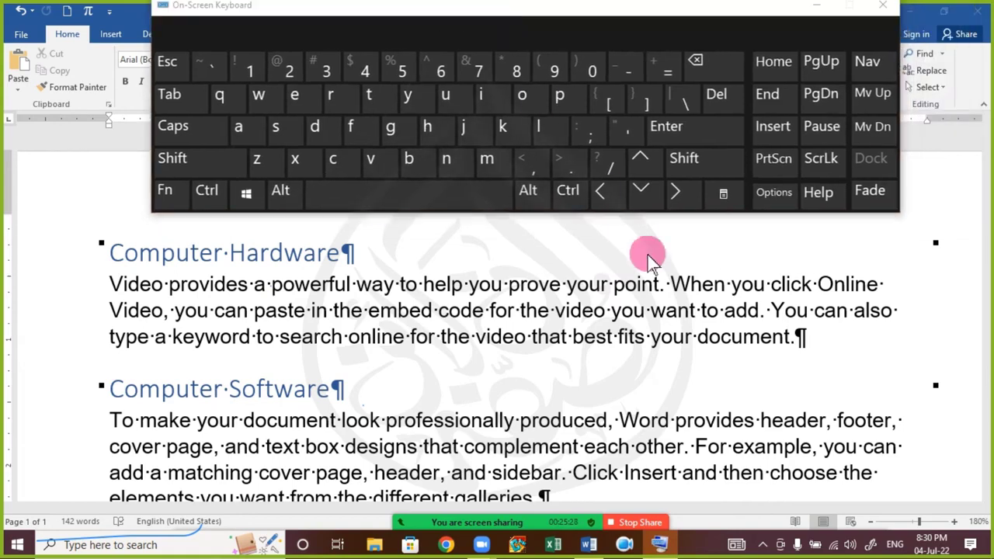
- Insert a tab before "want" in the Computer Hardware paragraph using the On-Screen Keyboard, and close the keyboard
{"action": "left_click", "coordinate": [650, 311]}
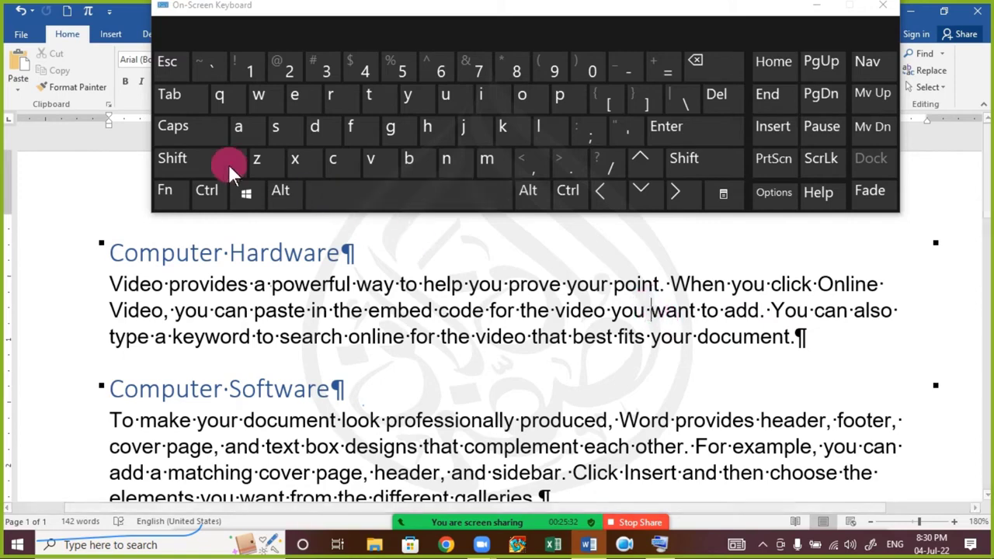
{"action": "left_click", "coordinate": [187, 103]}
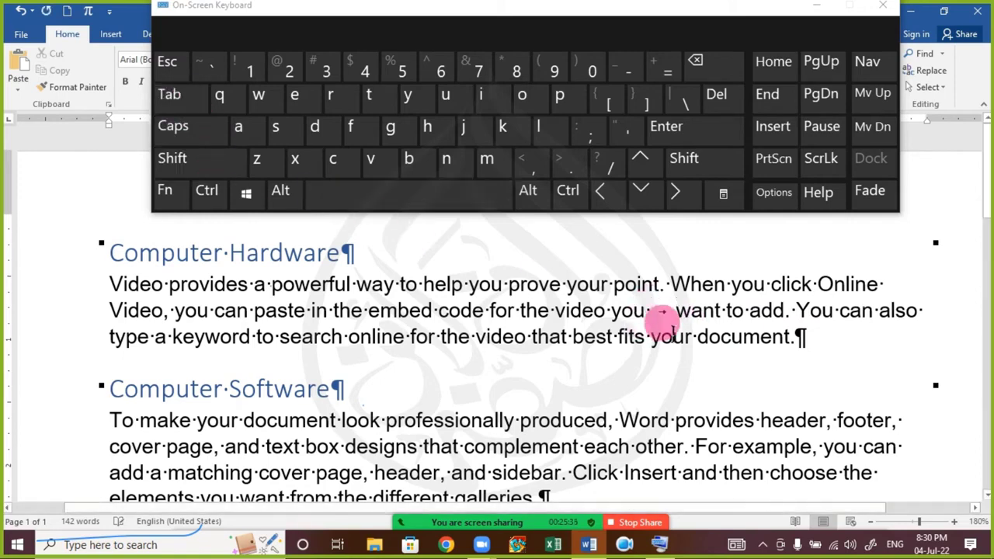
{"action": "left_click", "coordinate": [883, 5]}
- Add a second tab before "want" in the Computer Hardware paragraph and remove the inserted tabs
{"action": "left_click", "coordinate": [675, 314]}
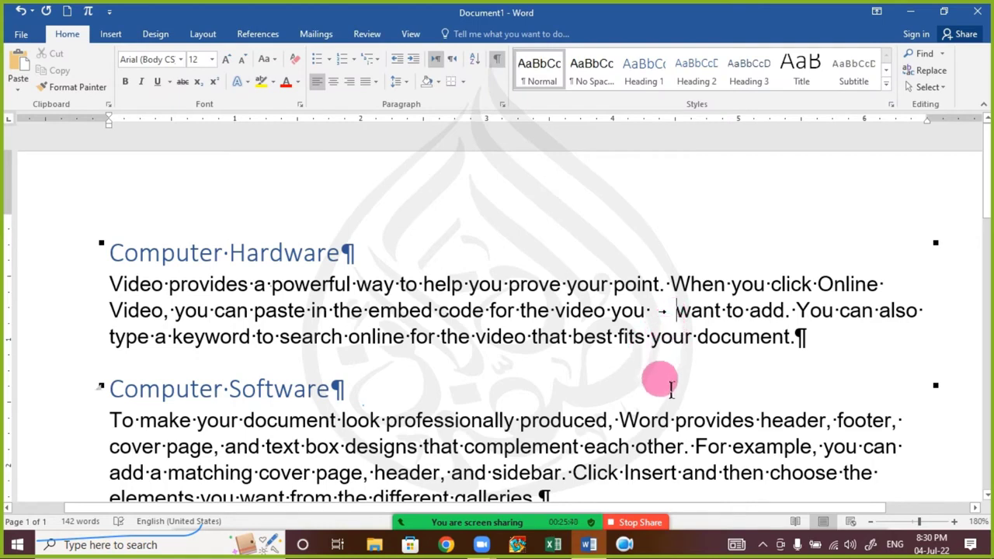
{"action": "key", "text": "Tab"}
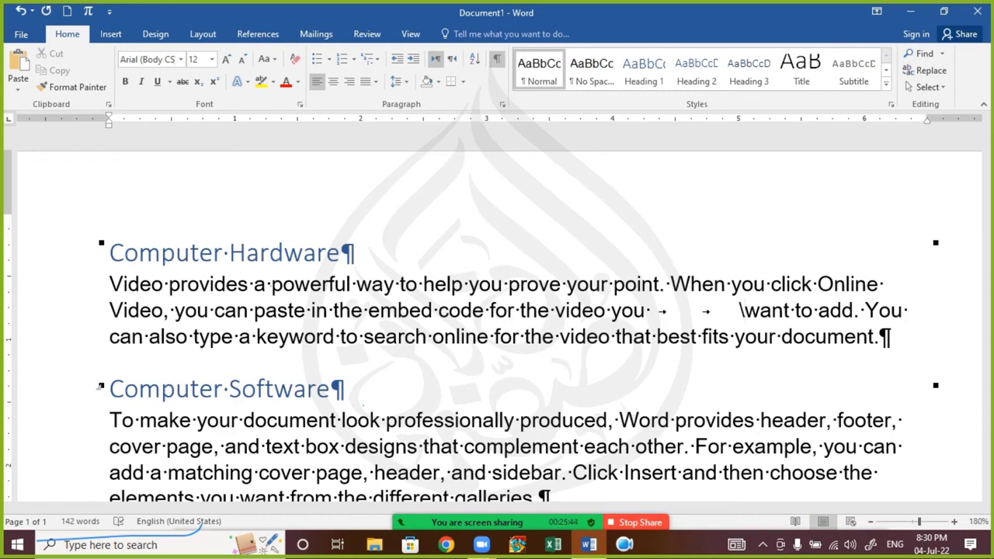
{"action": "key", "text": "BackSpace"}
{"action": "key", "text": "BackSpace"}
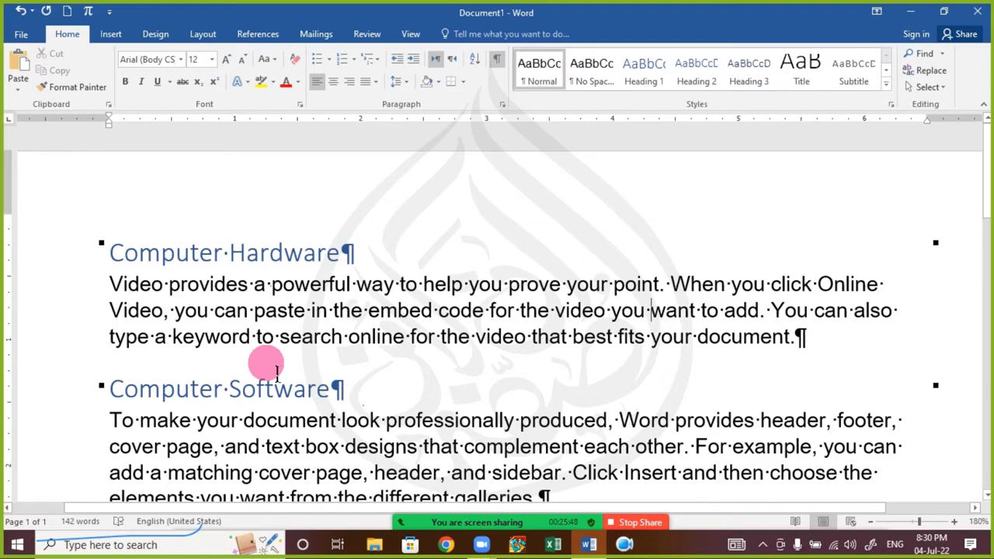
- Select the whole document, hide its formatting marks, and place the cursor at the end of the Computer Software heading
{"action": "key", "text": "ctrl+a"}
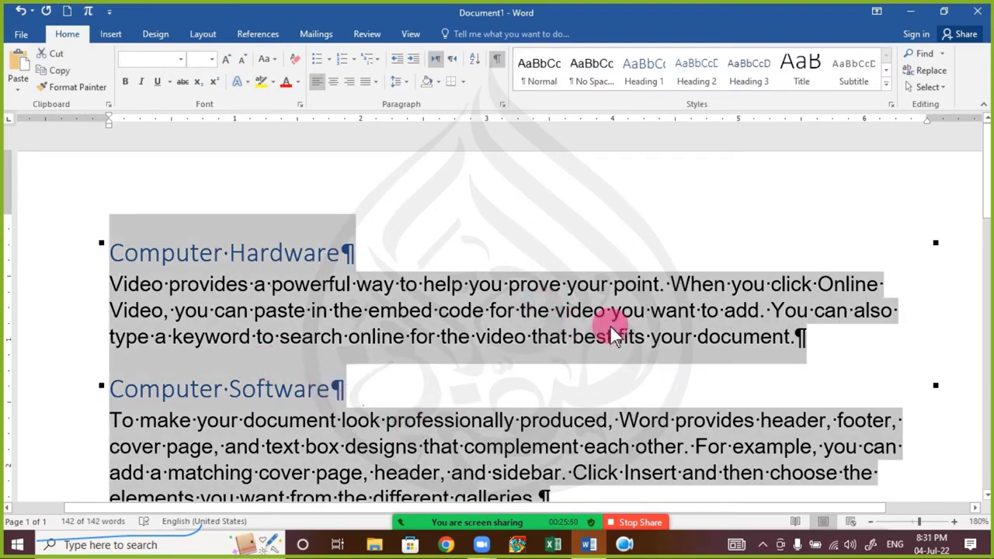
{"action": "scroll", "coordinate": [610, 325], "scroll_direction": "down", "scroll_amount": 3}
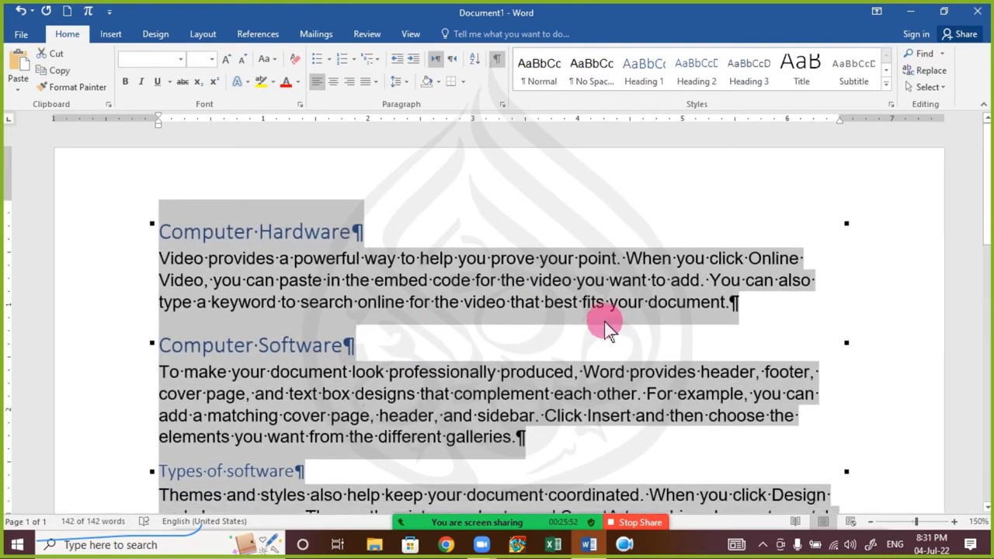
{"action": "left_click", "coordinate": [496, 59]}
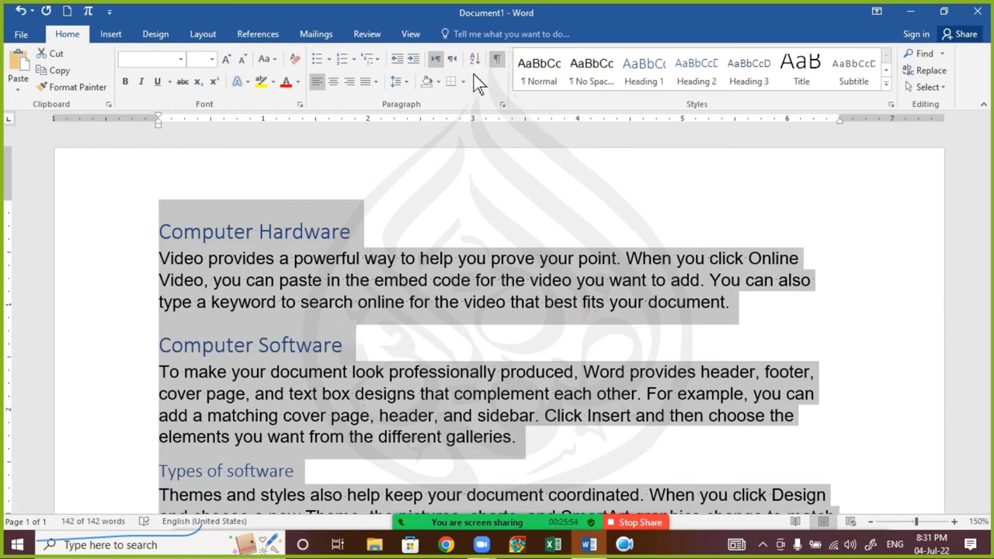
{"action": "left_click", "coordinate": [355, 393]}
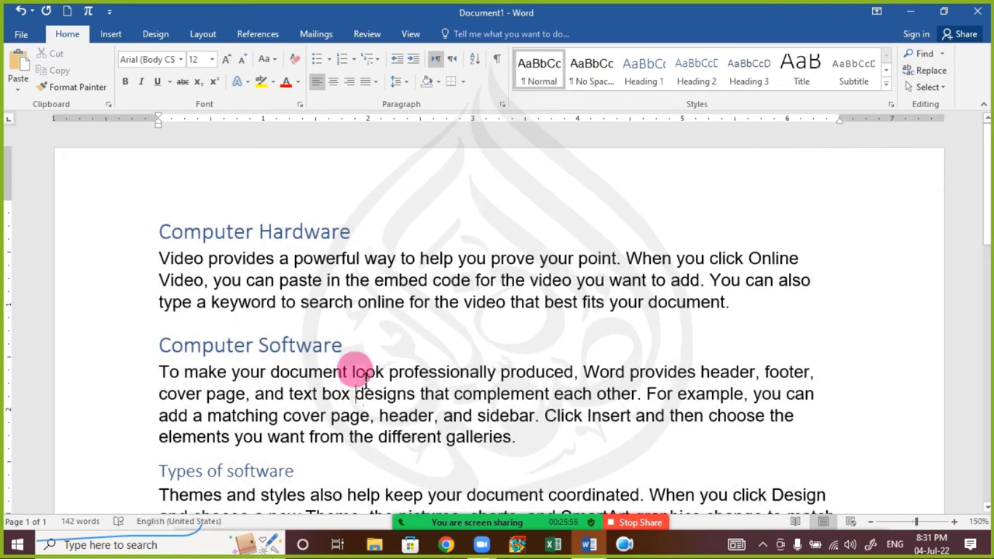
{"action": "left_click", "coordinate": [347, 345]}
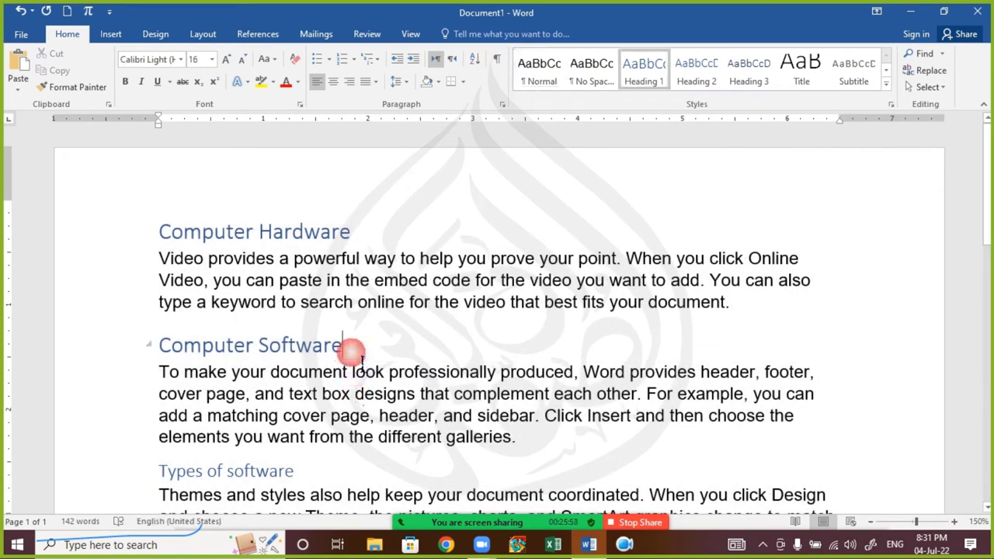
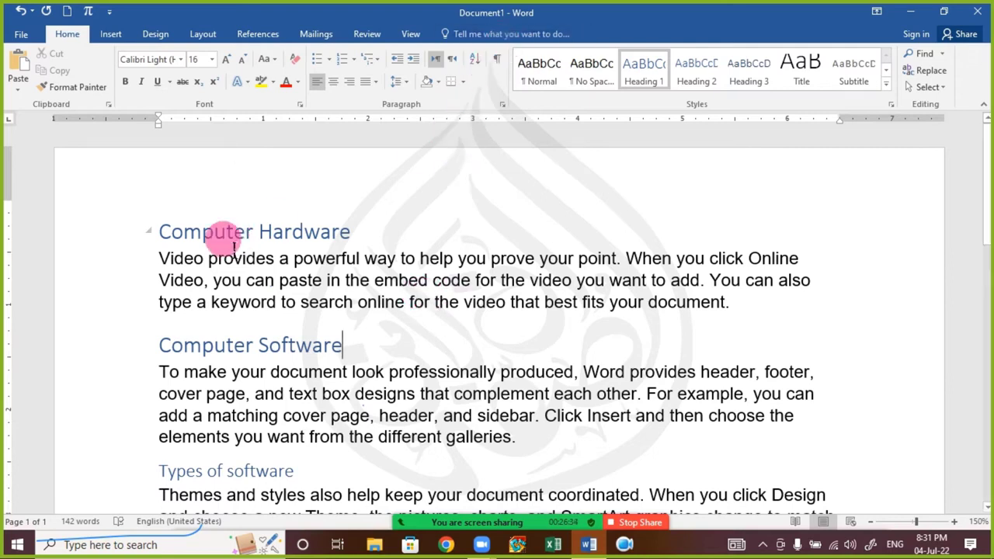
- Select the whole document, show its formatting marks, and clear the selection
{"action": "key", "text": "ctrl+a"}
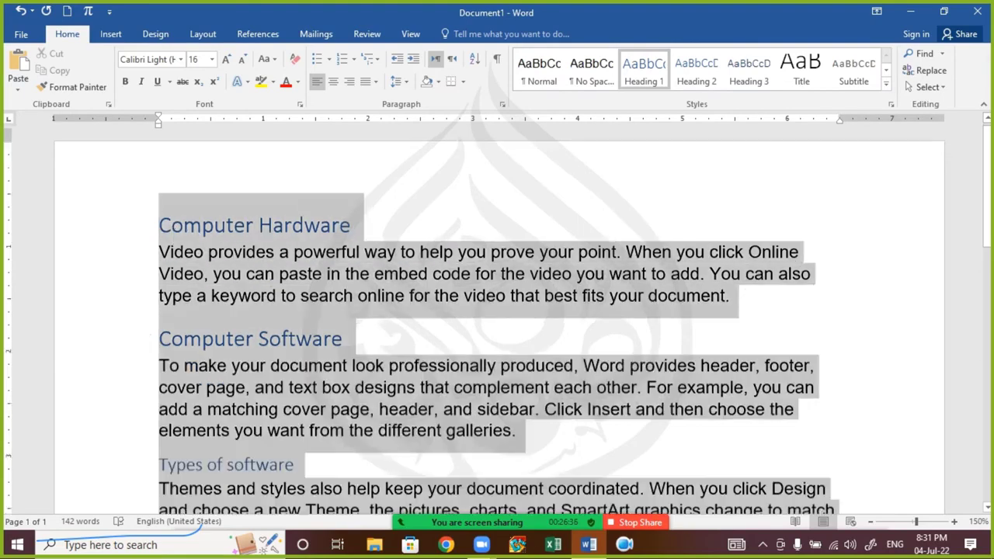
{"action": "left_click", "coordinate": [495, 59]}
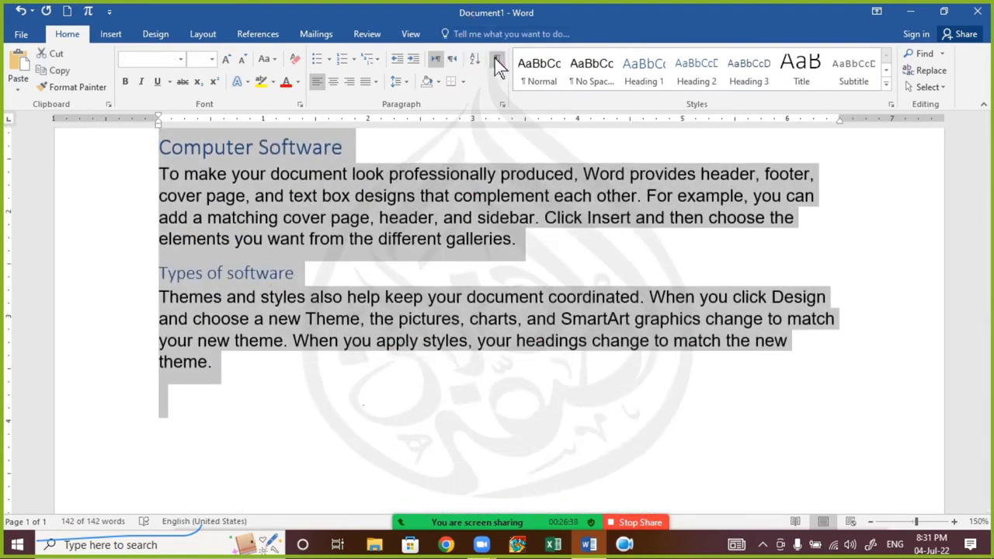
{"action": "left_click", "coordinate": [412, 233]}
{"action": "scroll", "coordinate": [412, 233], "scroll_direction": "up", "scroll_amount": 5}
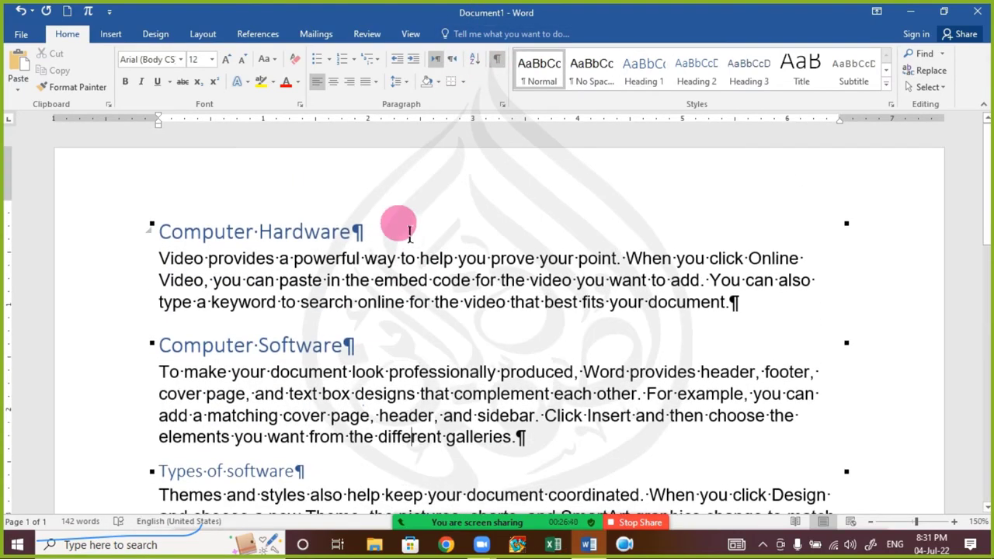
- Toggle the formatting marks off and on repeatedly, leaving them hidden
{"action": "left_click", "coordinate": [499, 61]}
{"action": "left_click", "coordinate": [500, 62]}
{"action": "left_click", "coordinate": [499, 61]}
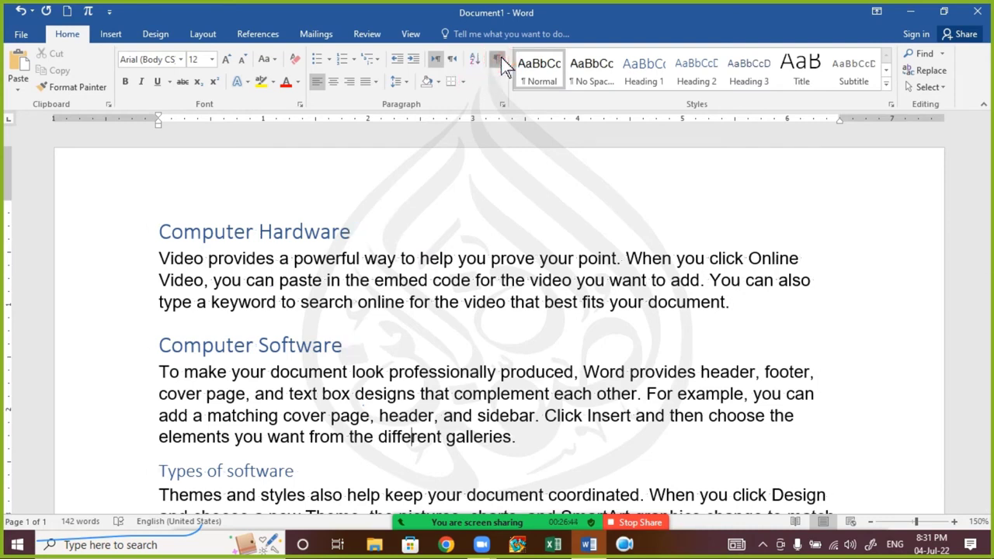
{"action": "left_click", "coordinate": [499, 61]}
{"action": "left_click", "coordinate": [499, 62]}
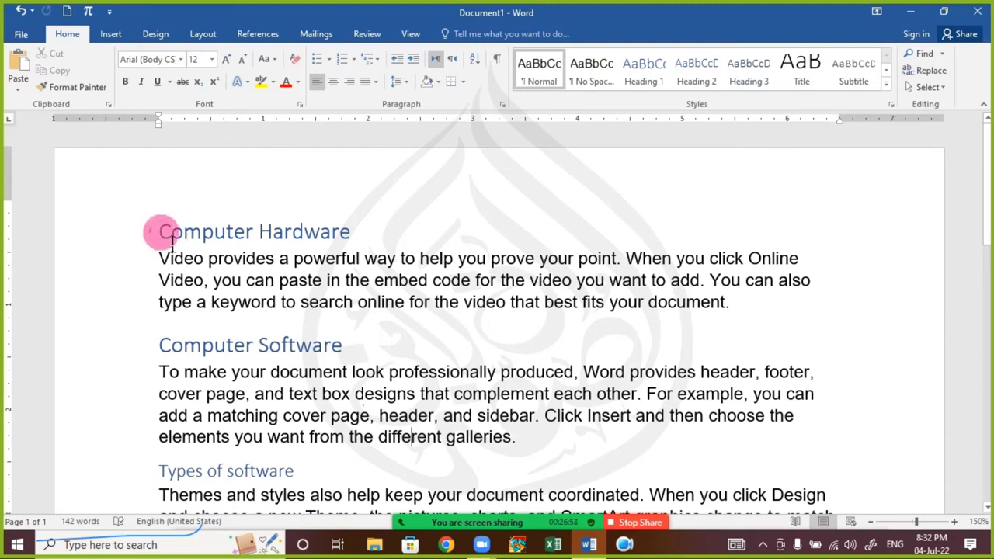
- Select the text from the Computer Hardware heading through the last paragraph, and clear the selection
{"action": "left_click_drag", "start_coordinate": [153, 230], "coordinate": [472, 344]}
{"action": "left_click_drag", "start_coordinate": [491, 465], "coordinate": [426, 185]}
{"action": "scroll", "coordinate": [368, 281], "scroll_direction": "up", "scroll_amount": 5}
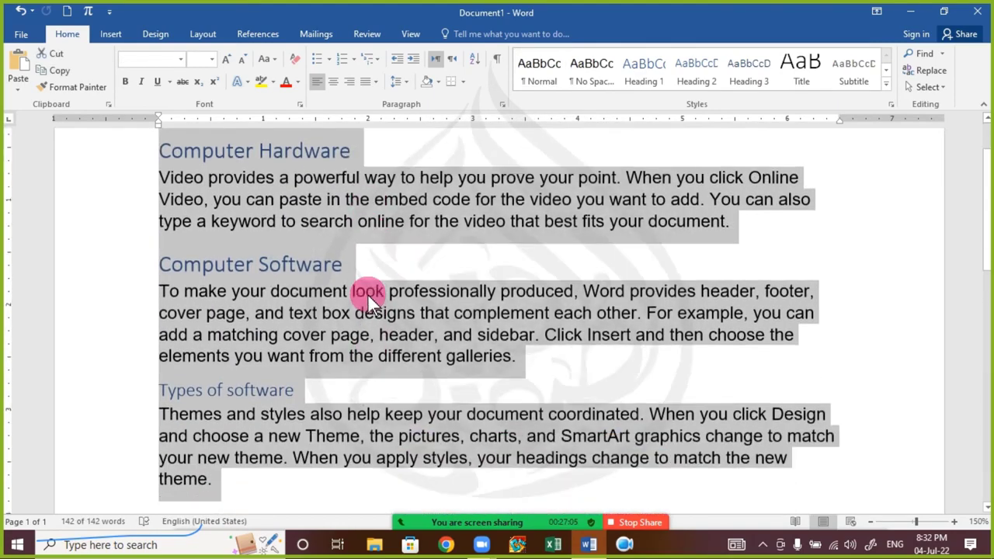
{"action": "scroll", "coordinate": [367, 294], "scroll_direction": "down", "scroll_amount": 1}
{"action": "left_click", "coordinate": [366, 294]}
{"action": "scroll", "coordinate": [368, 287], "scroll_direction": "up", "scroll_amount": 3}
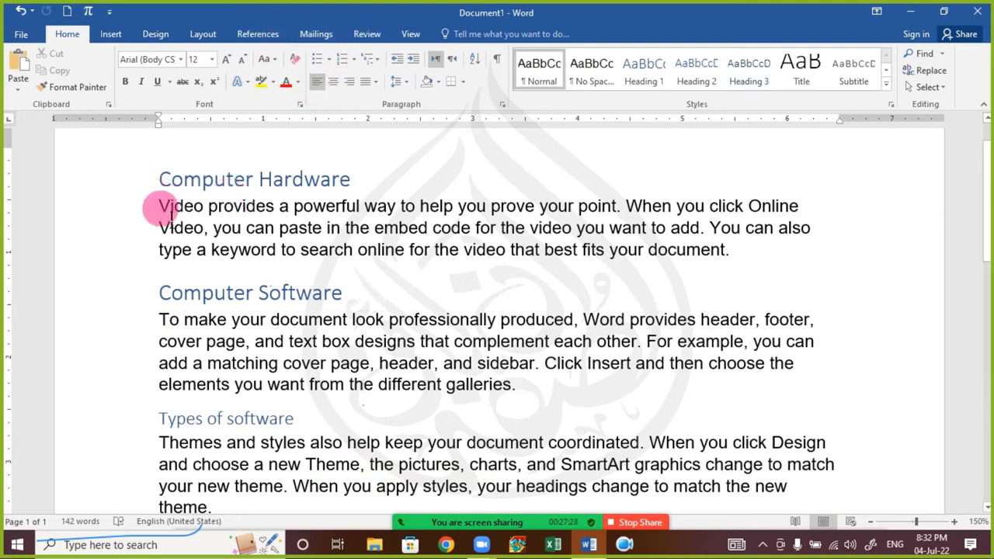
- Delete the paragraph under the Computer Hardware heading and undo the deletion
{"action": "left_click_drag", "start_coordinate": [157, 205], "coordinate": [828, 266]}
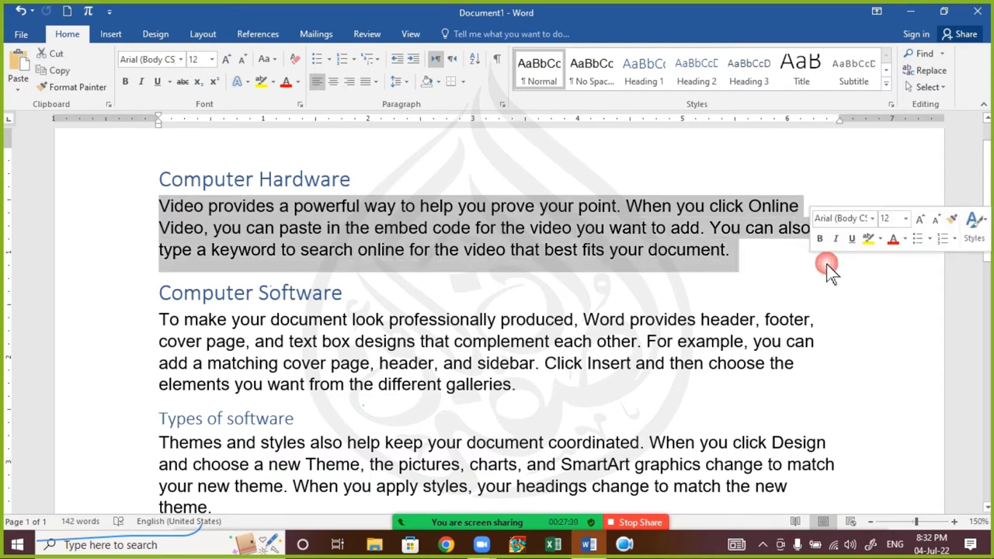
{"action": "key", "text": "Delete"}
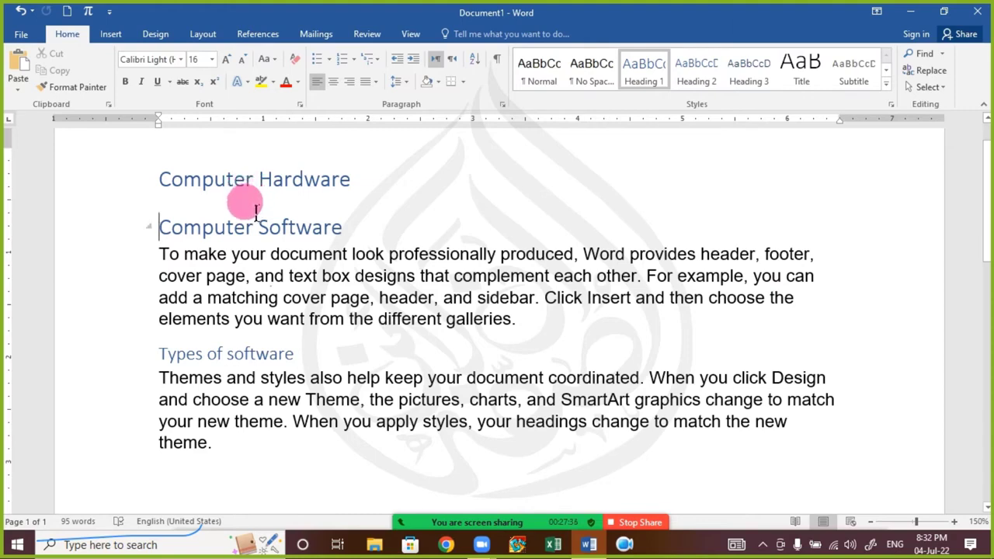
{"action": "left_click", "coordinate": [18, 11]}
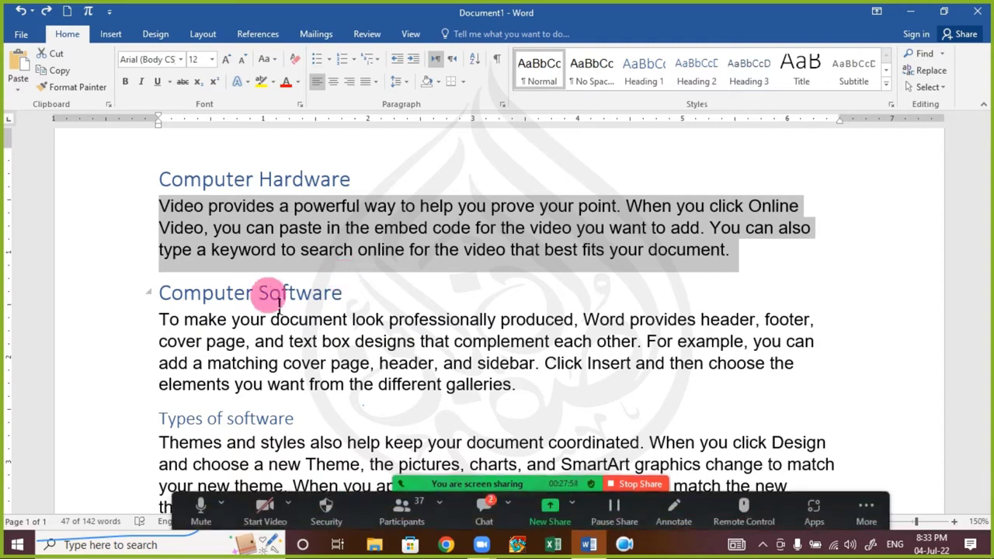
- Mute the microphone in the Zoom meeting and unmute it
{"action": "left_click", "coordinate": [205, 506]}
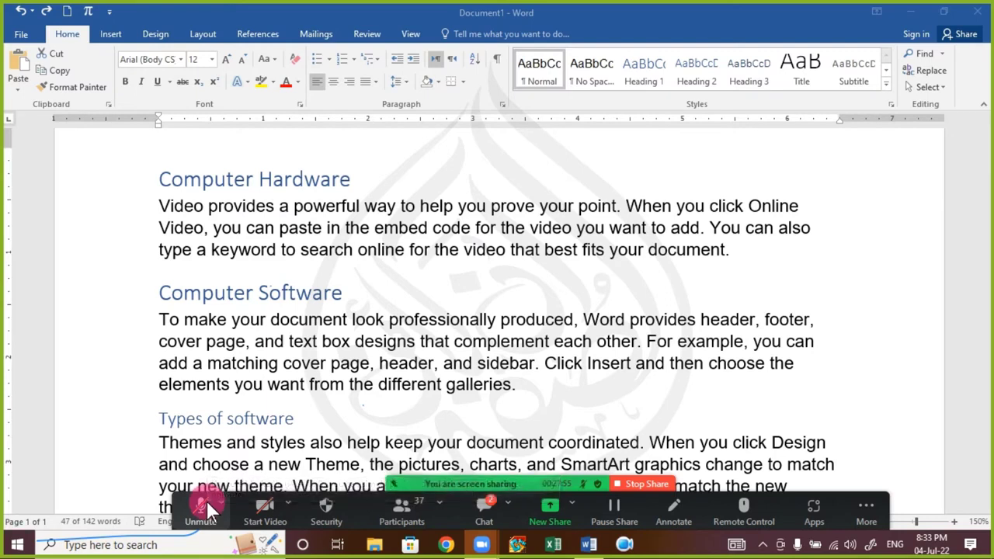
{"action": "left_click", "coordinate": [205, 503]}
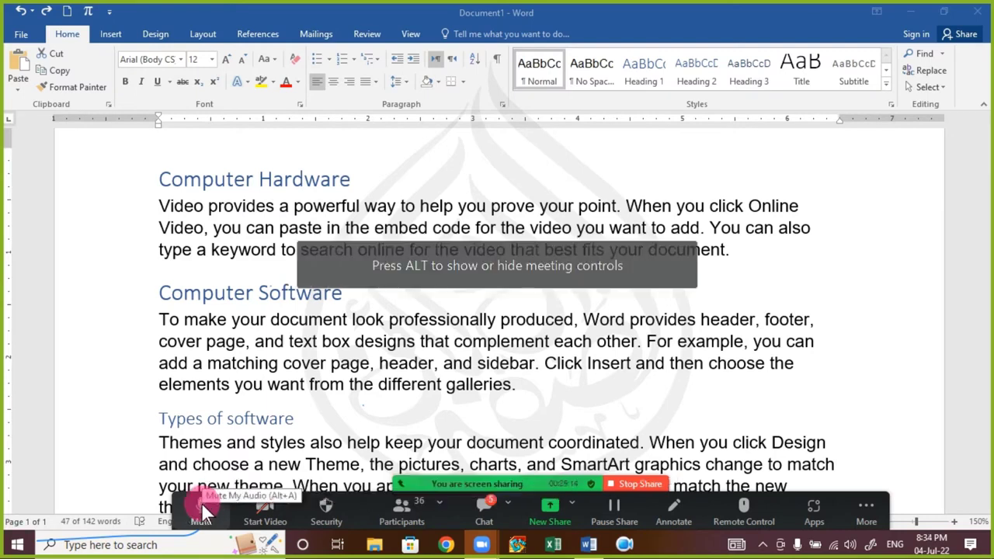
- Read the recent messages in the Zoom meeting chat, dismissing the meeting time-limit notice, and close the chat
{"action": "left_click", "coordinate": [484, 509]}
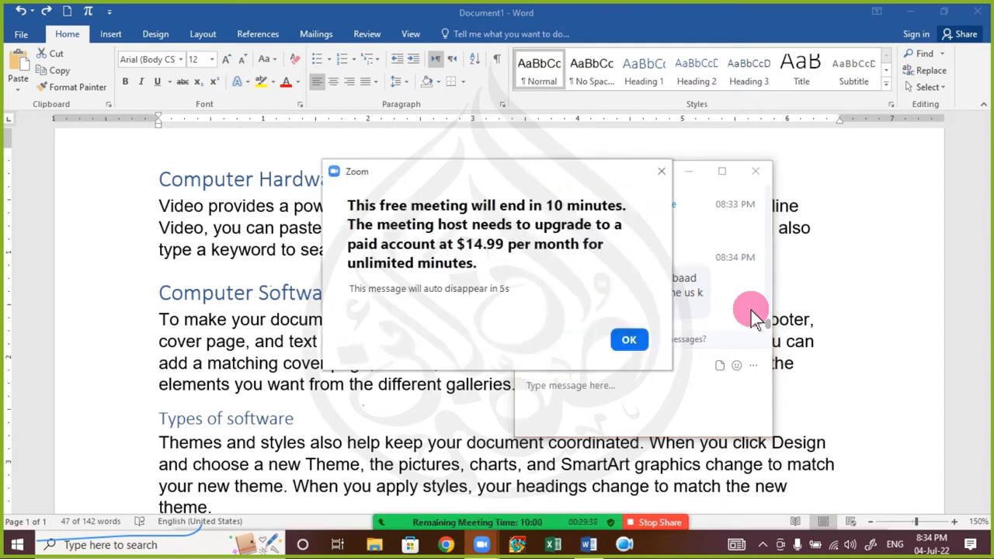
{"action": "left_click", "coordinate": [662, 171]}
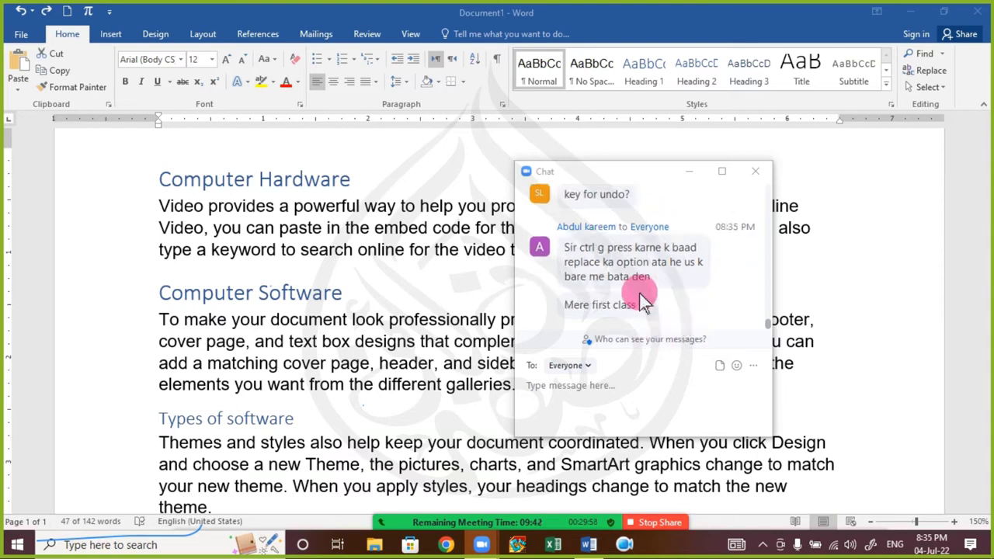
{"action": "scroll", "coordinate": [639, 295], "scroll_direction": "up", "scroll_amount": 2}
{"action": "scroll", "coordinate": [639, 299], "scroll_direction": "up", "scroll_amount": 1}
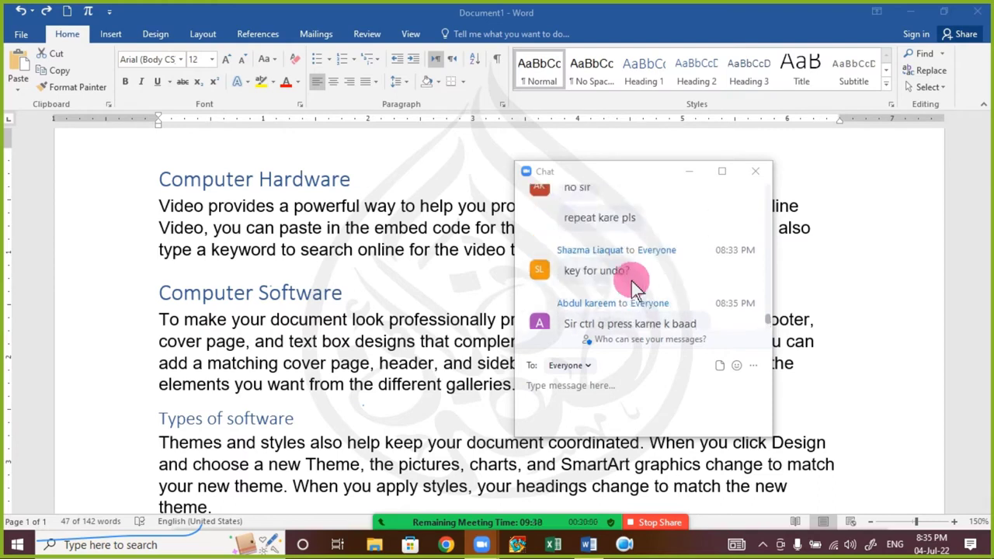
{"action": "scroll", "coordinate": [633, 272], "scroll_direction": "up", "scroll_amount": 2}
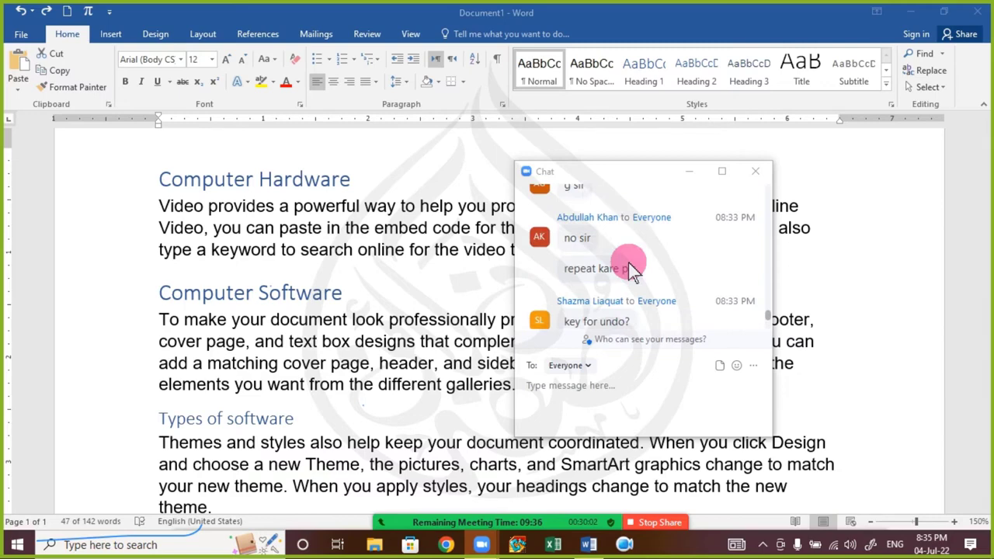
{"action": "left_click", "coordinate": [755, 170]}
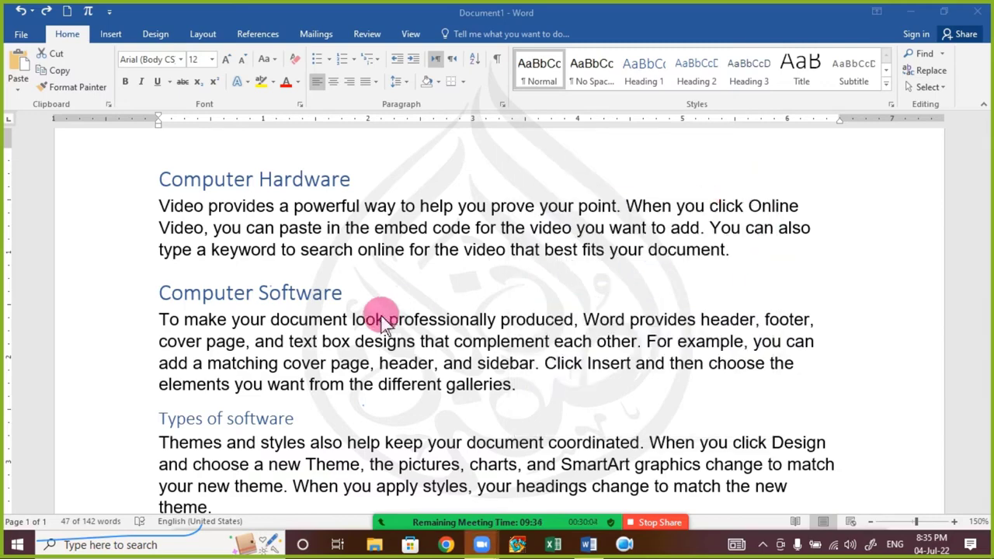
- Make the paragraph under the Computer Hardware heading bold
{"action": "triple_click", "coordinate": [285, 271]}
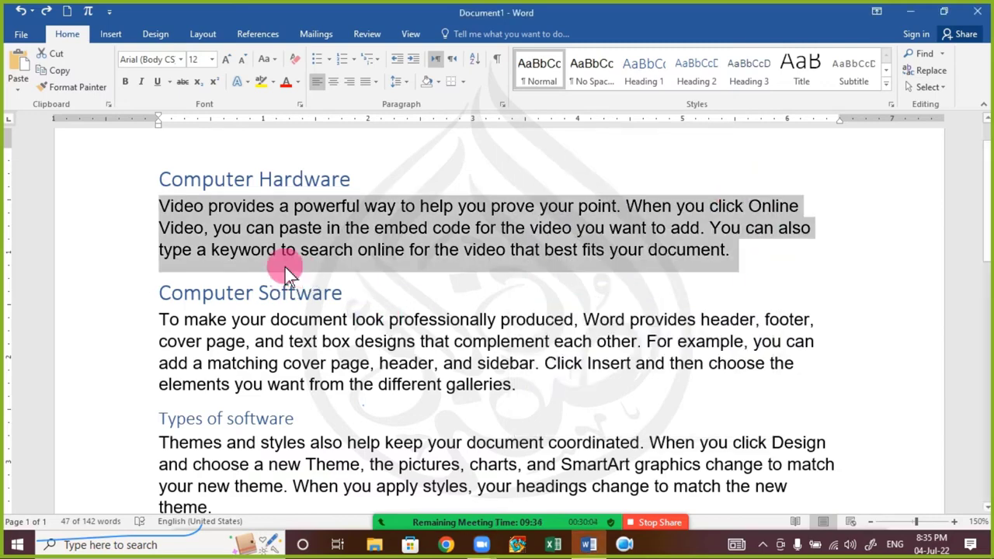
{"action": "left_click", "coordinate": [208, 245]}
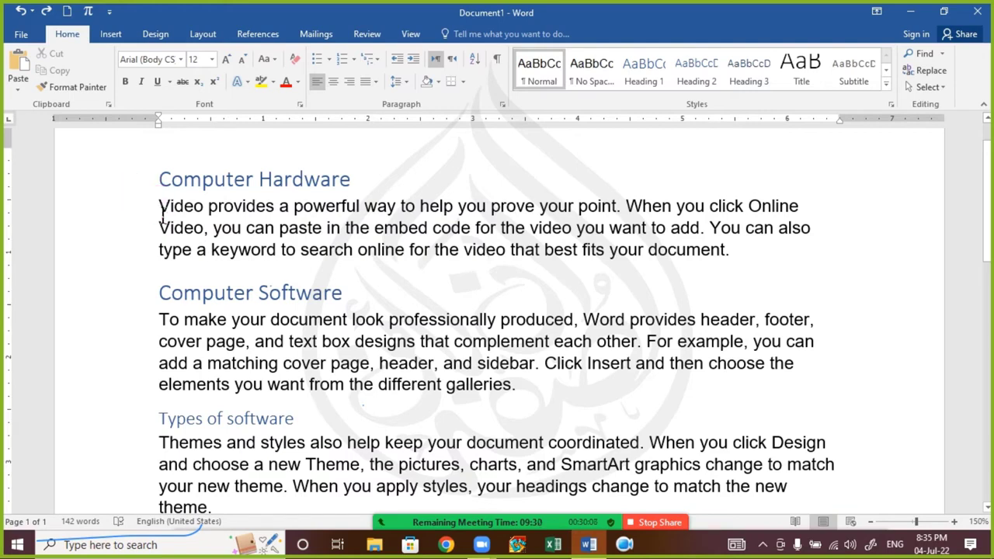
{"action": "left_click_drag", "start_coordinate": [161, 210], "coordinate": [774, 250]}
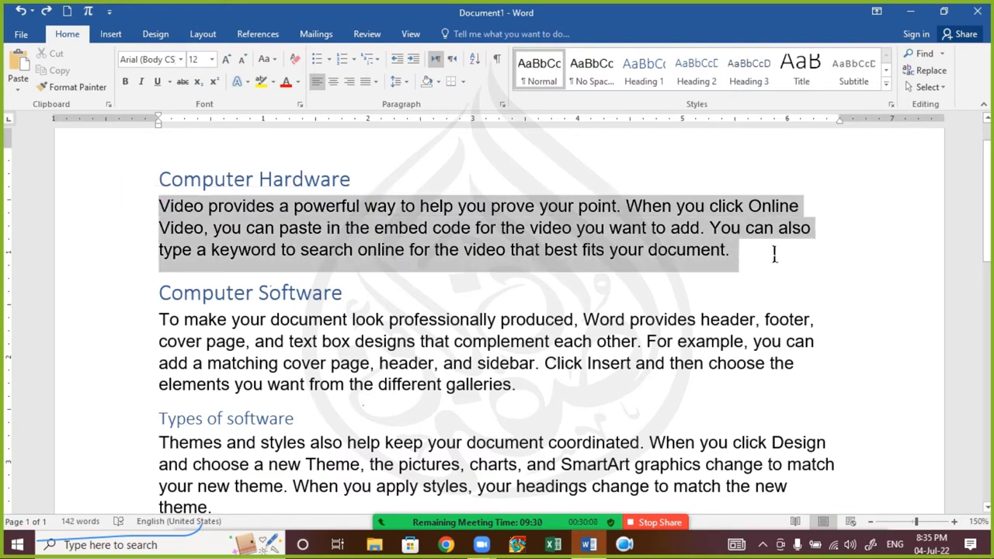
{"action": "left_click", "coordinate": [124, 82]}
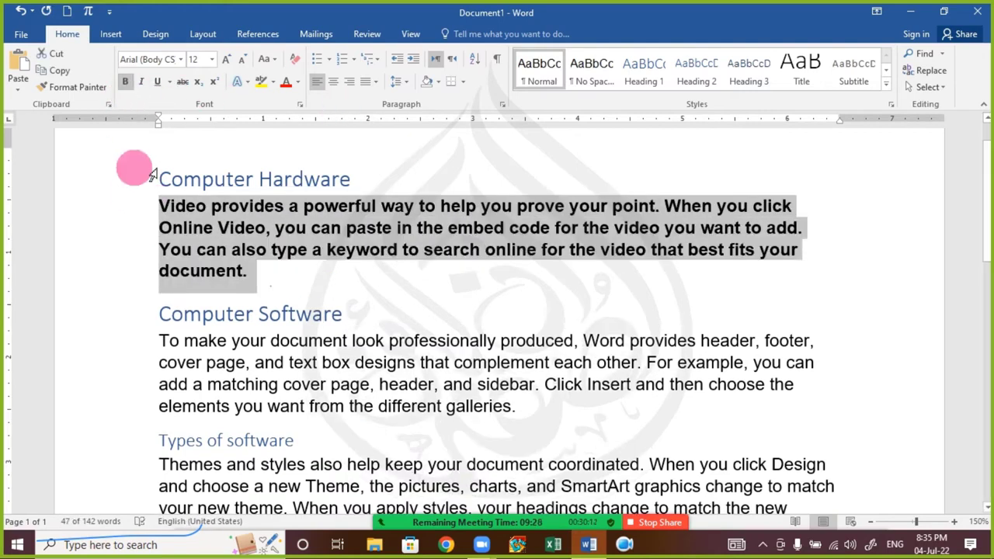
- Apply italic and underline formatting to the selected paragraph under the Computer Hardware heading
{"action": "left_click", "coordinate": [140, 82]}
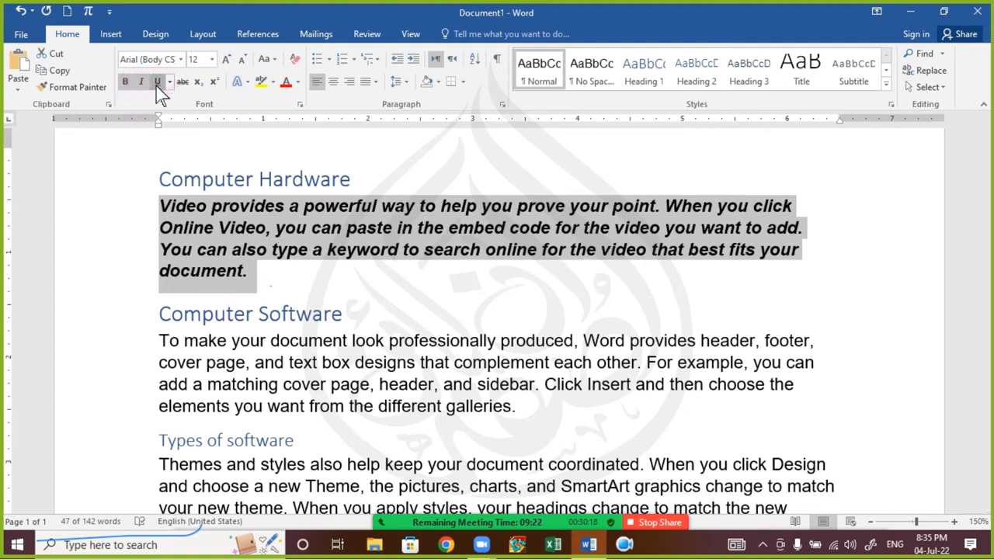
{"action": "left_click", "coordinate": [158, 82]}
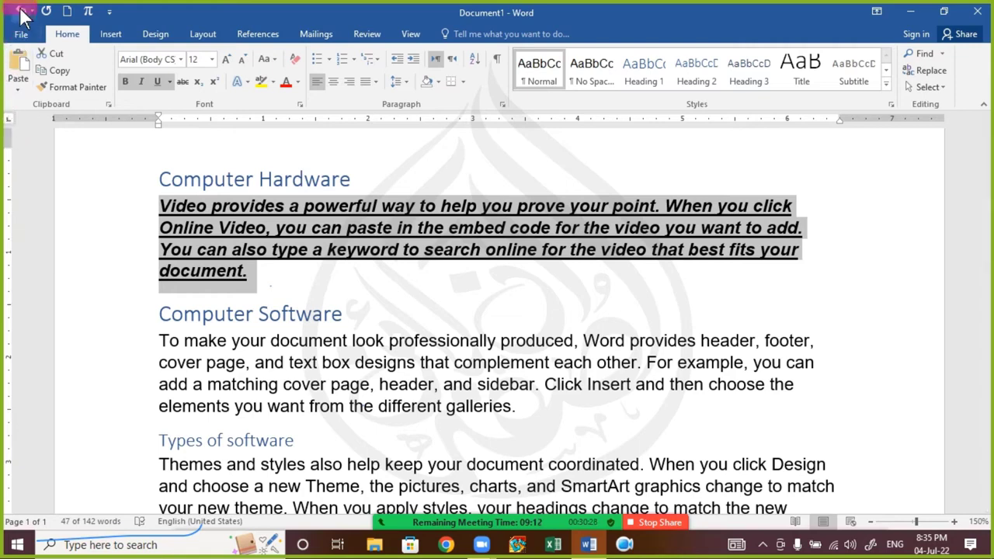
- Undo the underline, italic and bold formatting of the paragraph under Computer Hardware one by one, and redo all three
{"action": "key", "text": "ctrl+u"}
{"action": "key", "text": "ctrl+i"}
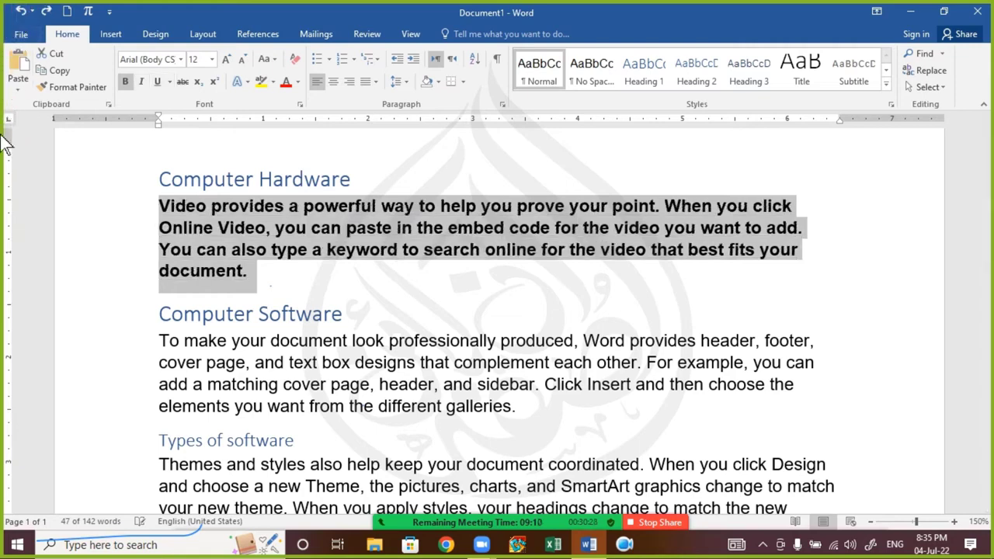
{"action": "left_click", "coordinate": [18, 16]}
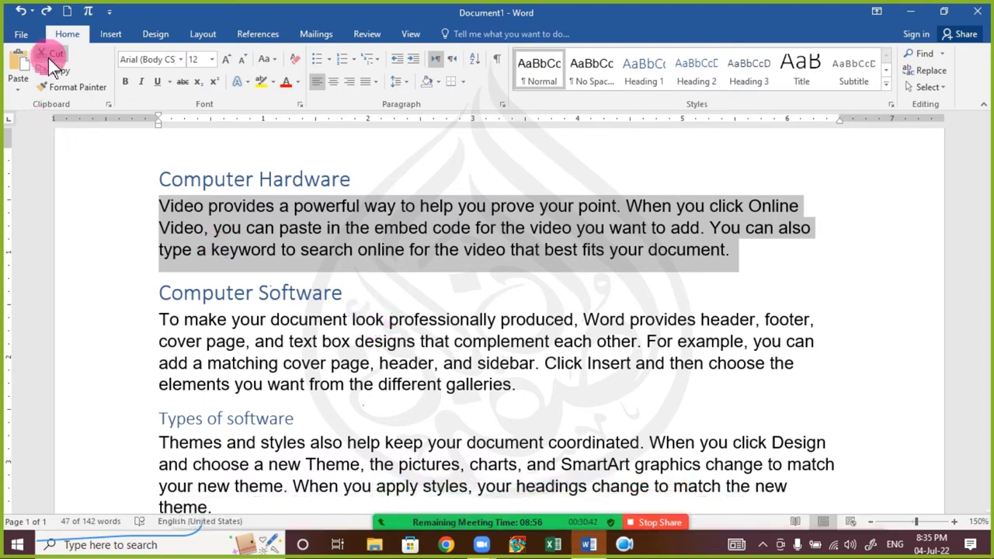
{"action": "left_click", "coordinate": [47, 12]}
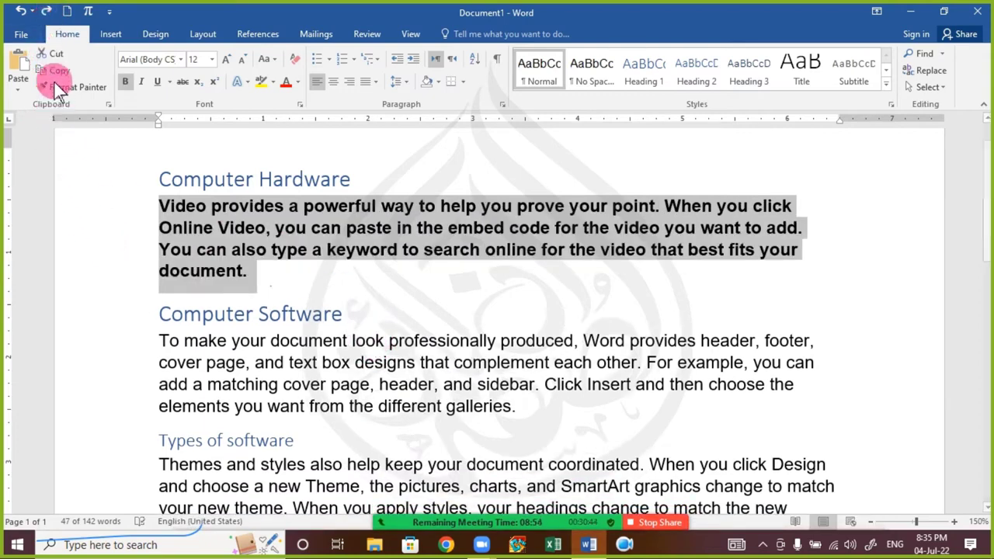
{"action": "key", "text": "ctrl+i"}
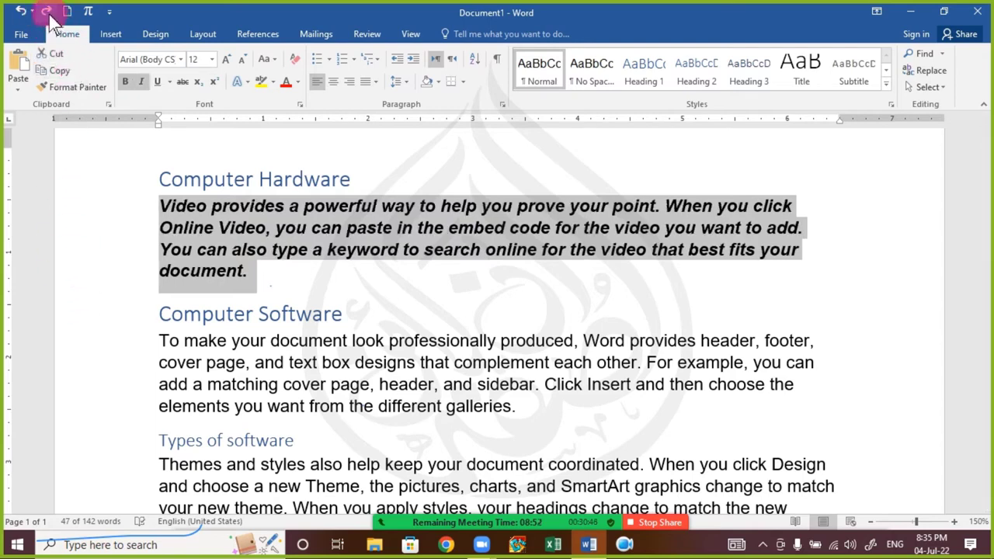
{"action": "key", "text": "ctrl+u"}
{"action": "left_click", "coordinate": [330, 528]}
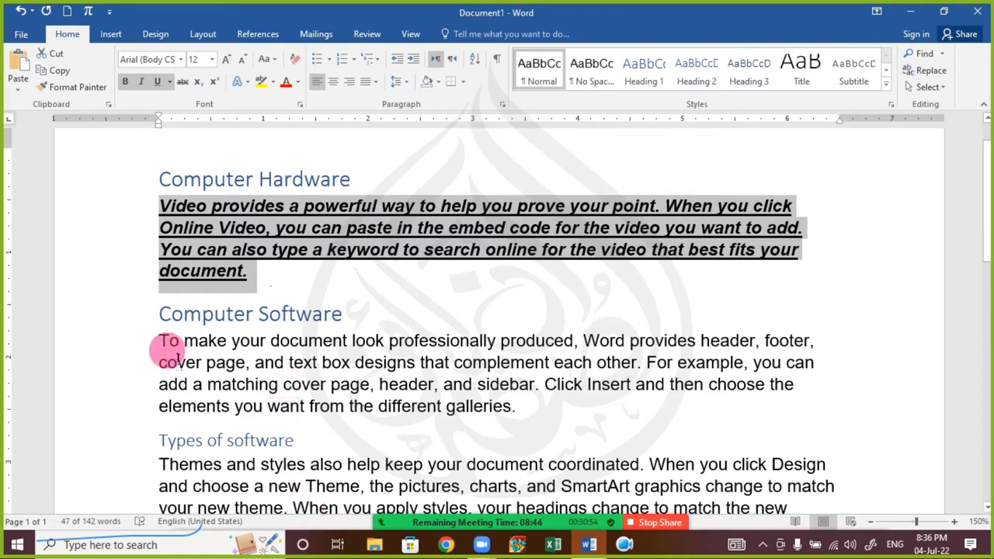
- Select the paragraph under the Computer Software heading and check the Zoom meeting chat for new replies, closing the chat each time
{"action": "triple_click", "coordinate": [269, 371]}
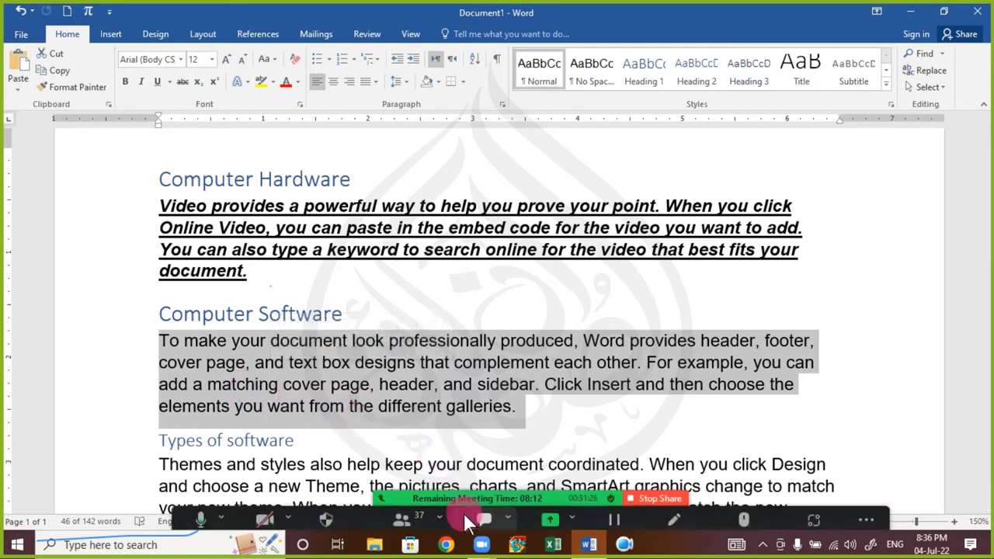
{"action": "left_click", "coordinate": [481, 512]}
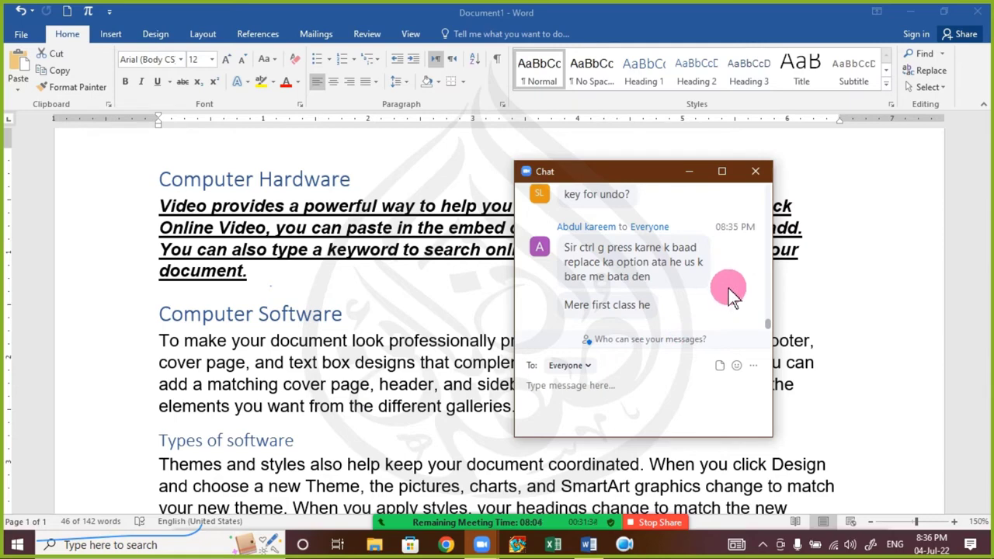
{"action": "left_click", "coordinate": [753, 171]}
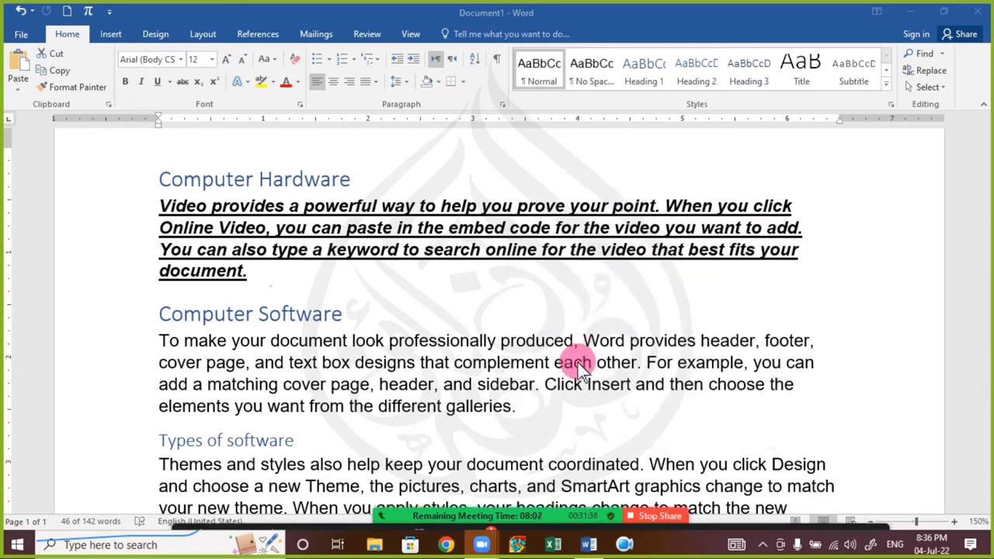
{"action": "left_click", "coordinate": [472, 500]}
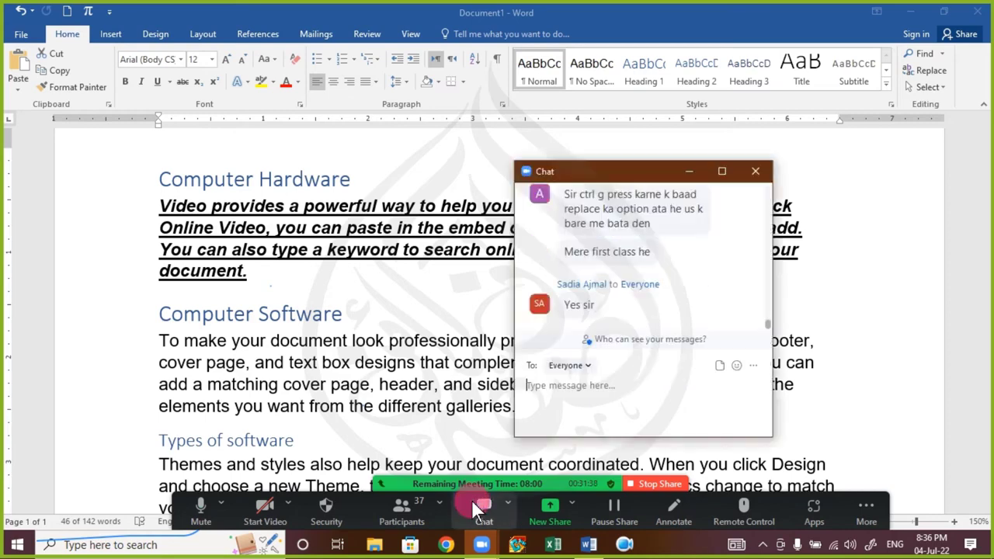
{"action": "left_click", "coordinate": [750, 174]}
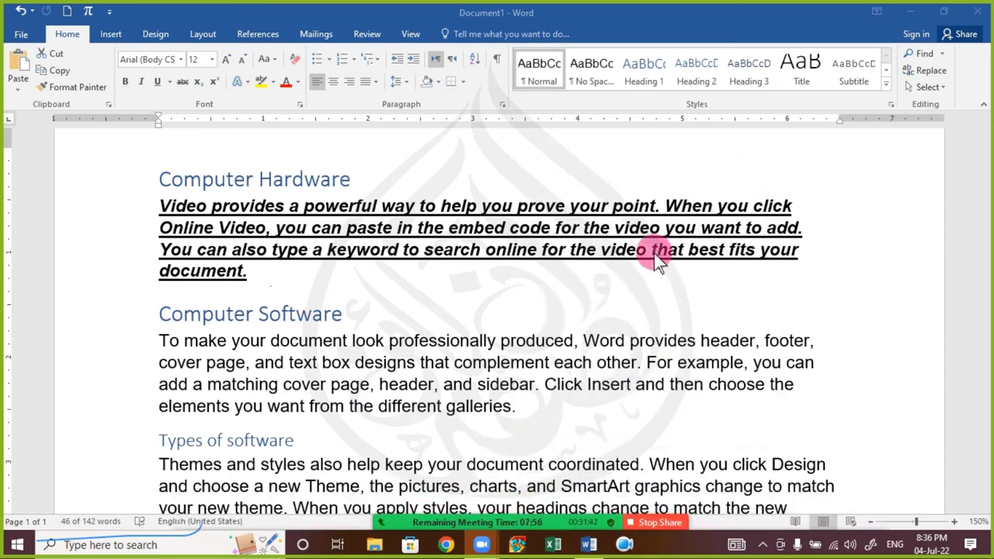
- Switch to File Explorer, examine the recordings in H:\Online courses\BCC3\MS Word Lectures, and close the window
{"action": "key", "text": "super+e"}
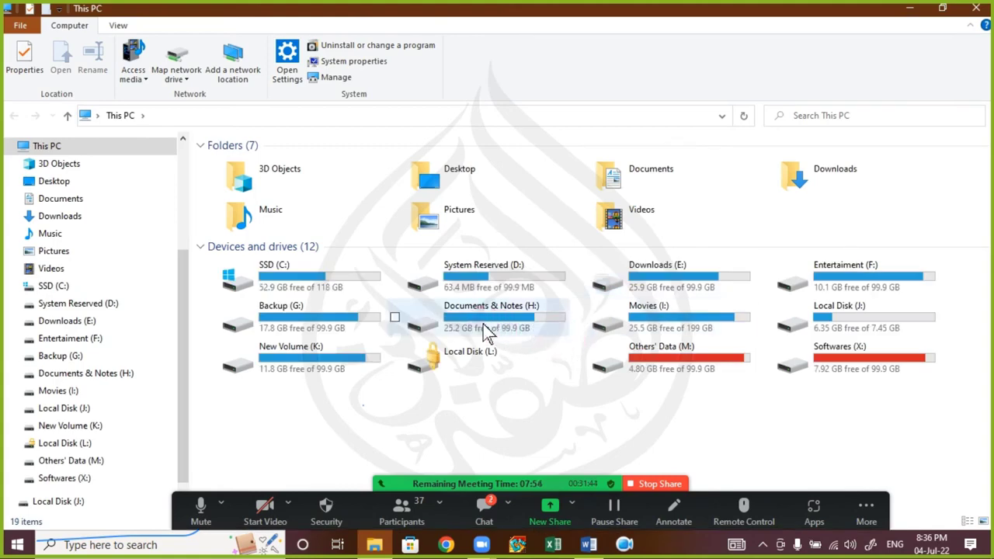
{"action": "double_click", "coordinate": [483, 324]}
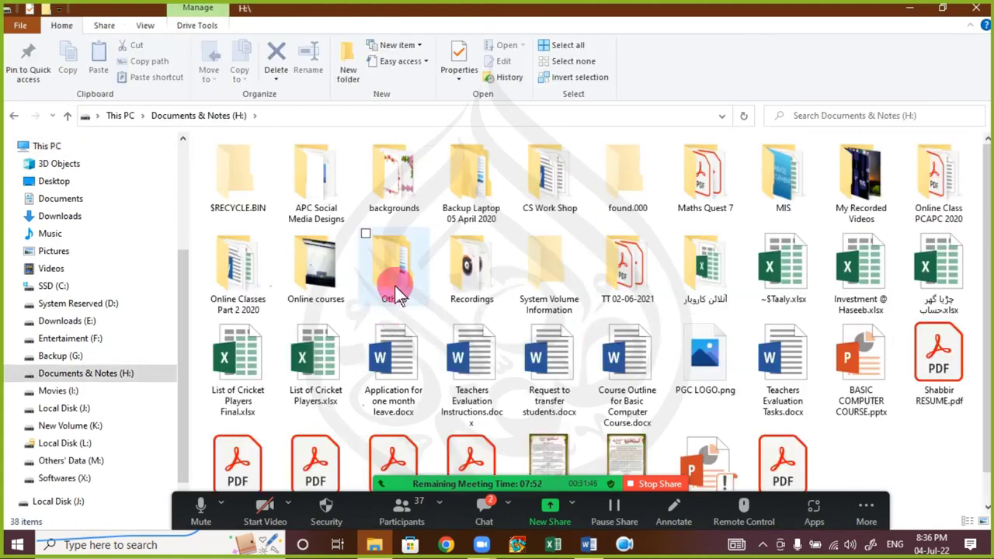
{"action": "double_click", "coordinate": [314, 268]}
{"action": "double_click", "coordinate": [333, 194]}
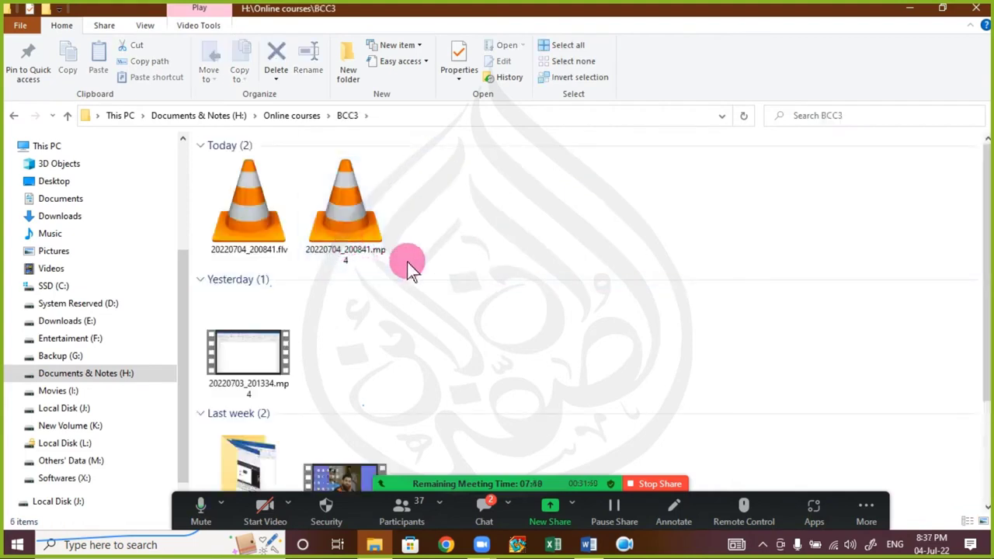
{"action": "scroll", "coordinate": [454, 209], "scroll_direction": "down", "scroll_amount": 2}
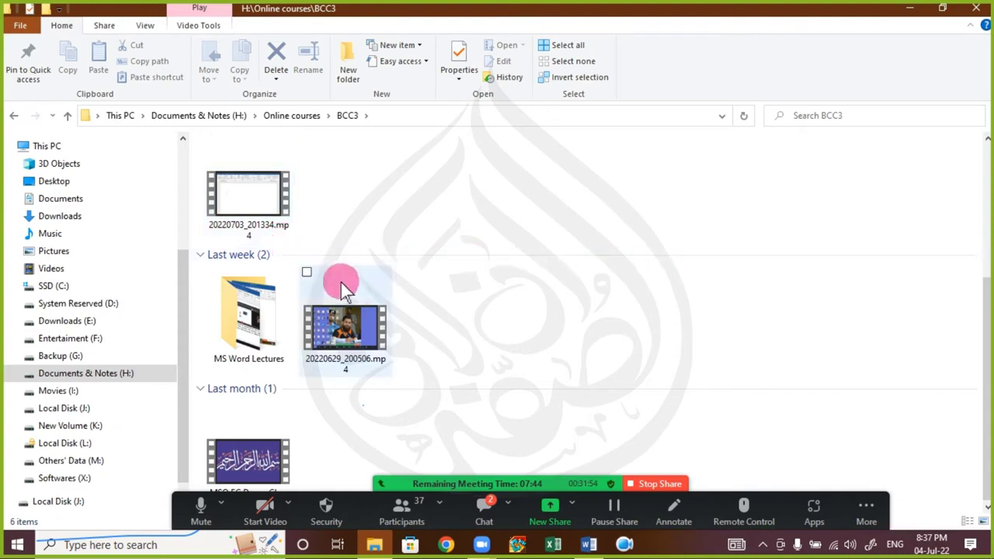
{"action": "scroll", "coordinate": [365, 251], "scroll_direction": "up", "scroll_amount": 2}
{"action": "scroll", "coordinate": [362, 271], "scroll_direction": "down", "scroll_amount": 1}
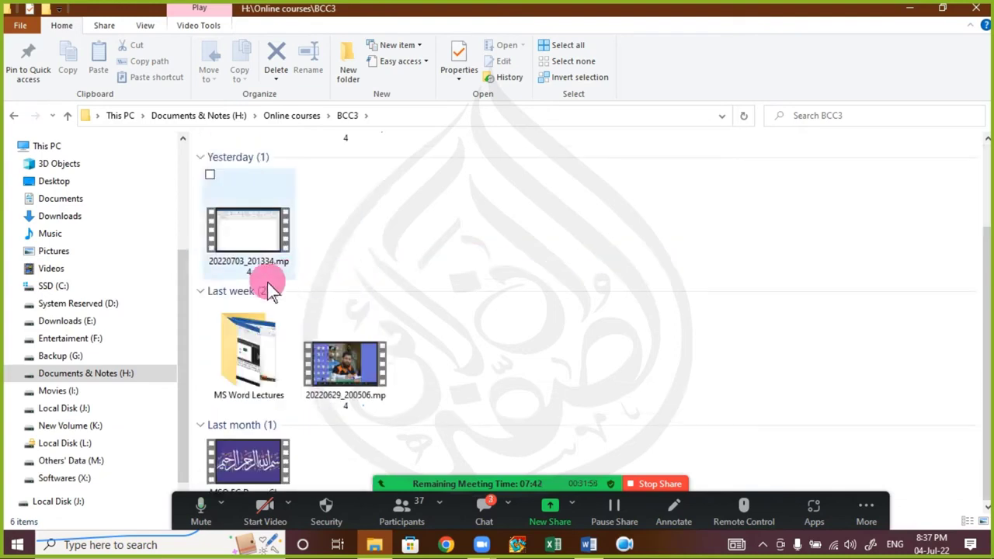
{"action": "double_click", "coordinate": [249, 346]}
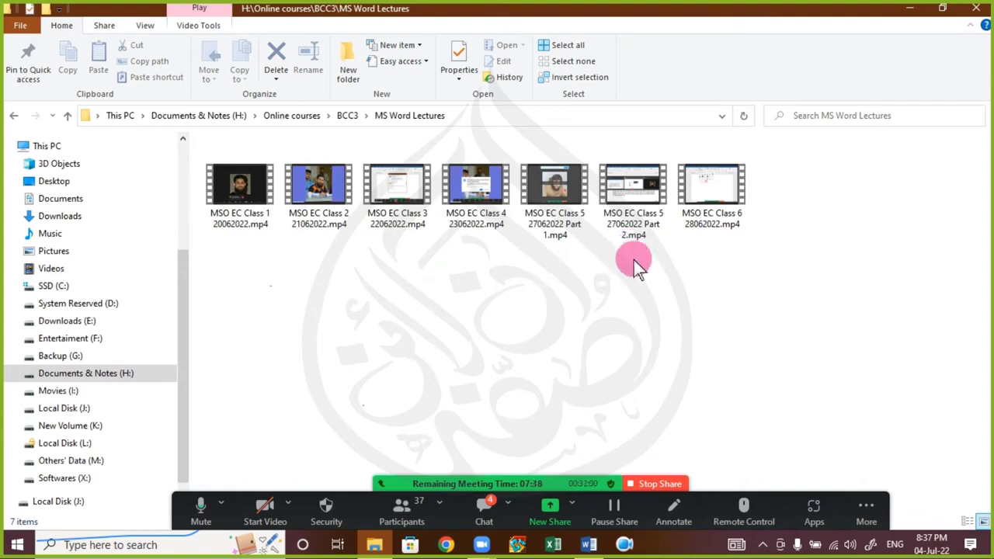
{"action": "left_click", "coordinate": [976, 8]}
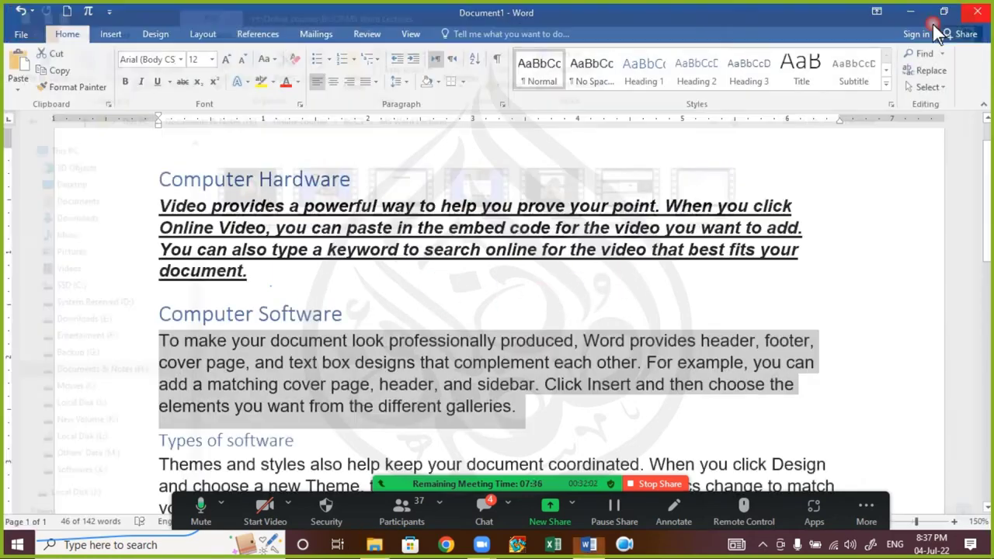
- Deselect the Computer Software paragraph, read through the earlier and latest messages in the Zoom meeting chat, and close the chat
{"action": "left_click", "coordinate": [501, 314]}
{"action": "left_click", "coordinate": [476, 511]}
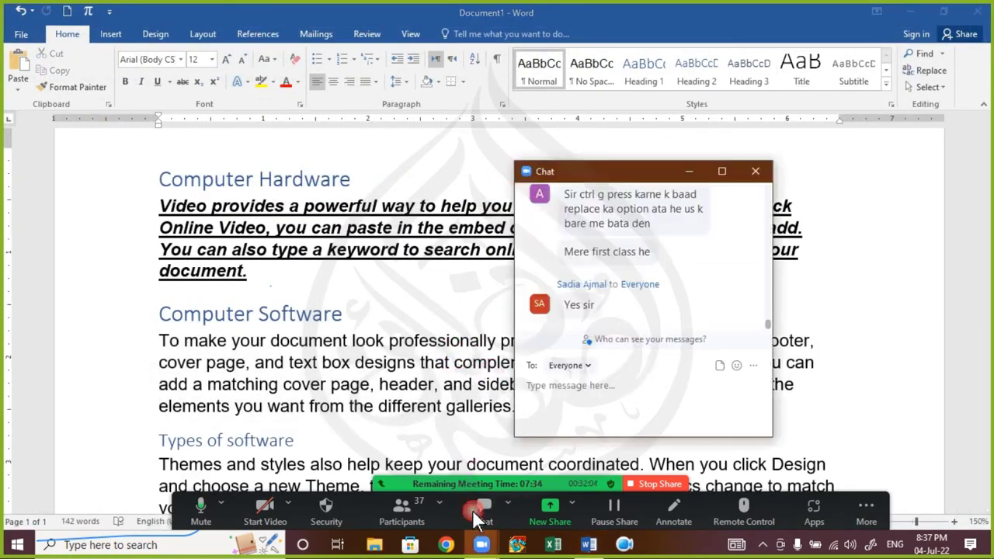
{"action": "left_click", "coordinate": [536, 387]}
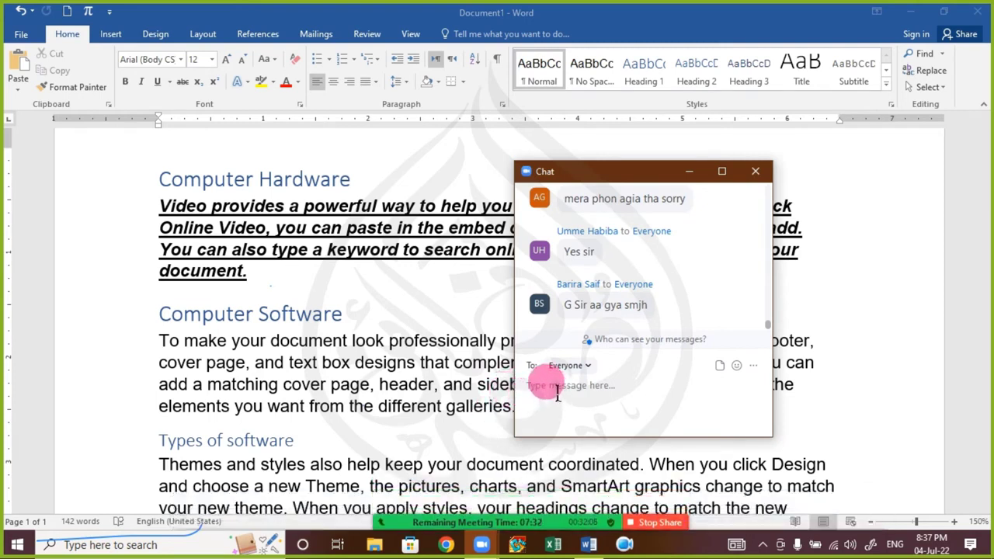
{"action": "scroll", "coordinate": [688, 264], "scroll_direction": "up", "scroll_amount": 1}
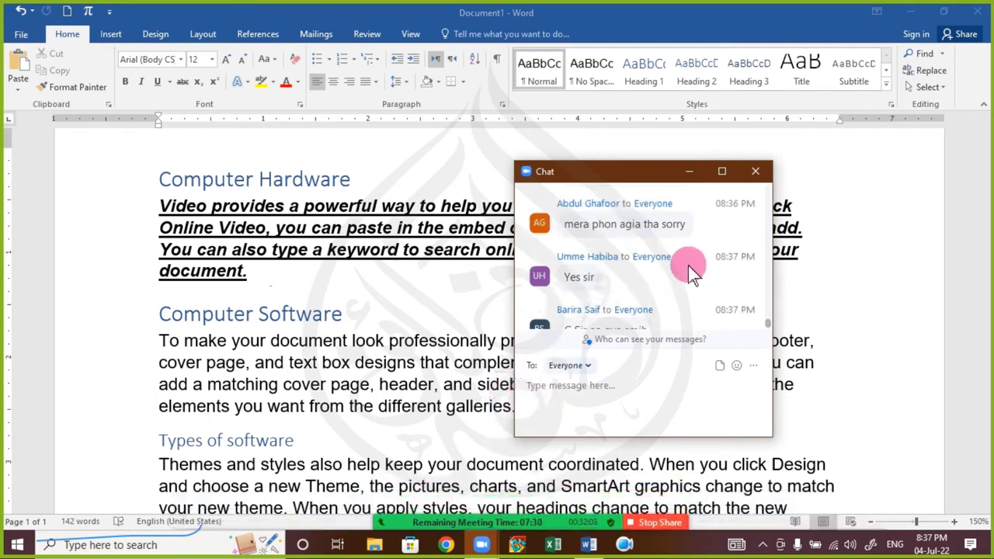
{"action": "scroll", "coordinate": [692, 271], "scroll_direction": "up", "scroll_amount": 1}
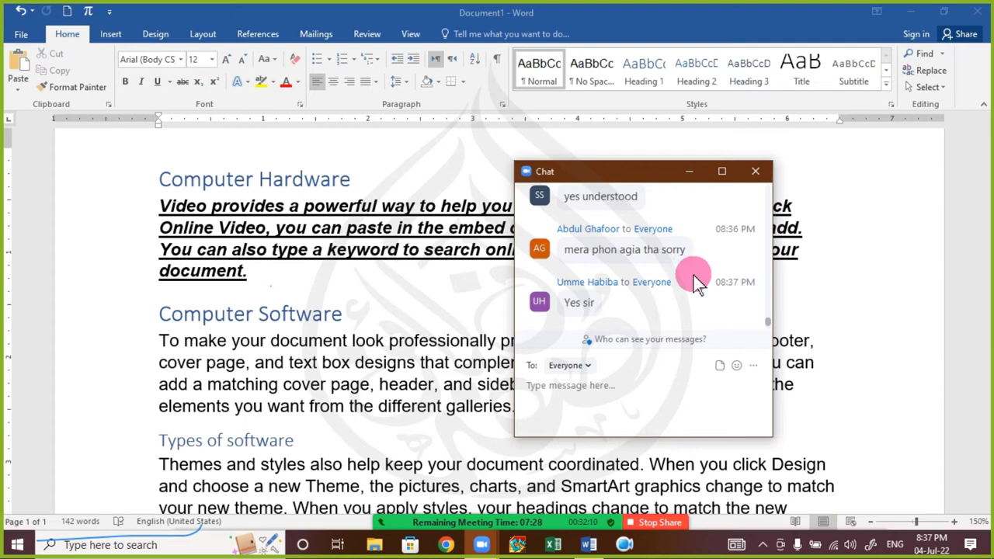
{"action": "scroll", "coordinate": [666, 295], "scroll_direction": "up", "scroll_amount": 1}
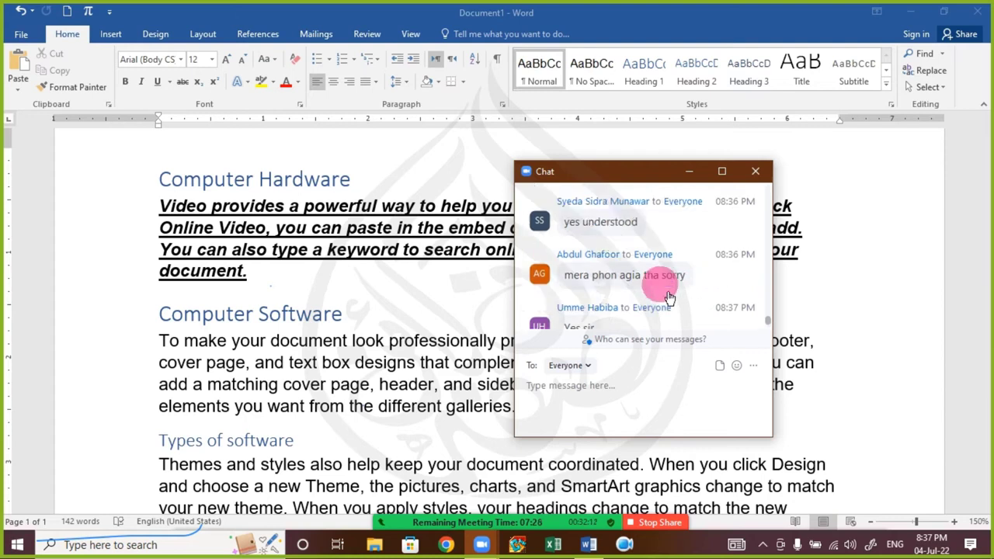
{"action": "scroll", "coordinate": [668, 294], "scroll_direction": "up", "scroll_amount": 1}
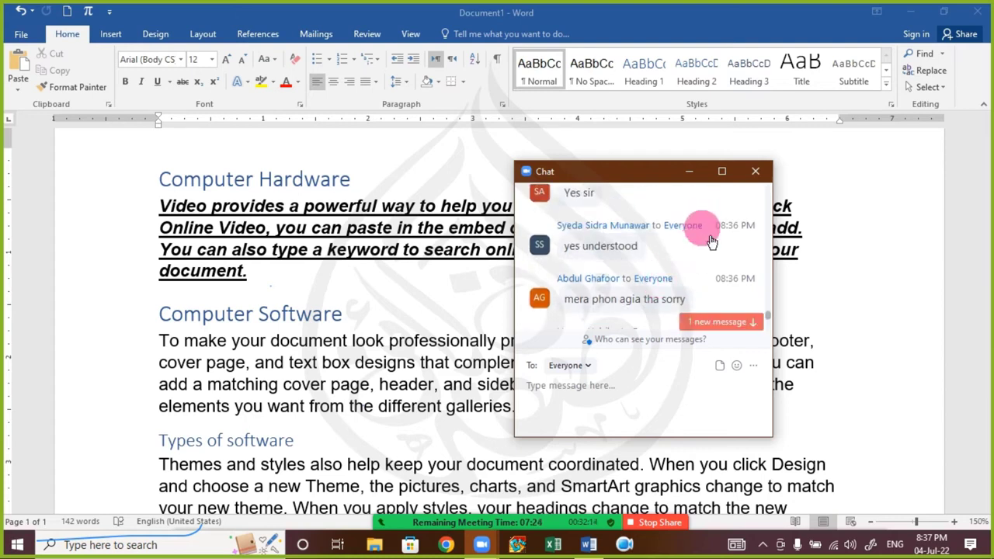
{"action": "scroll", "coordinate": [702, 240], "scroll_direction": "up", "scroll_amount": 5}
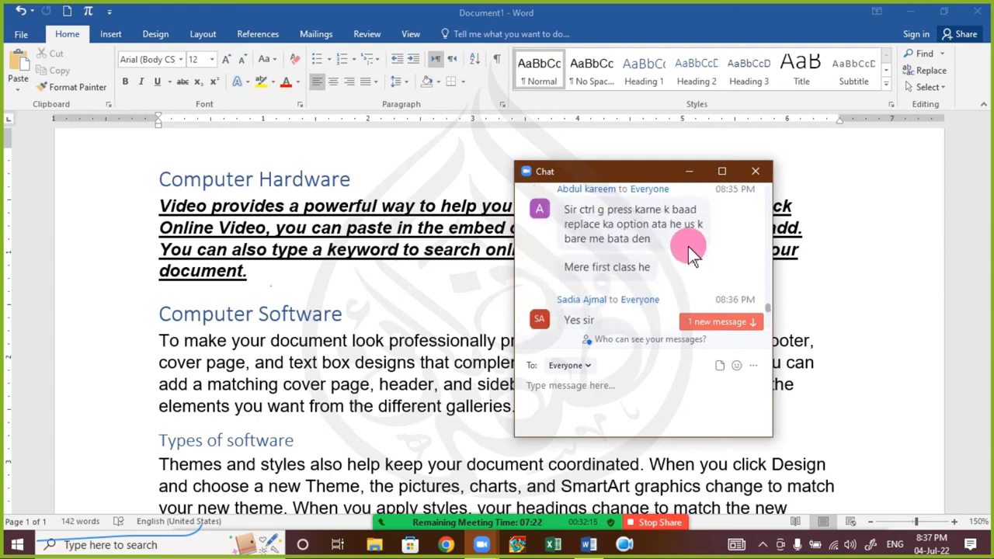
{"action": "scroll", "coordinate": [655, 284], "scroll_direction": "down", "scroll_amount": 10}
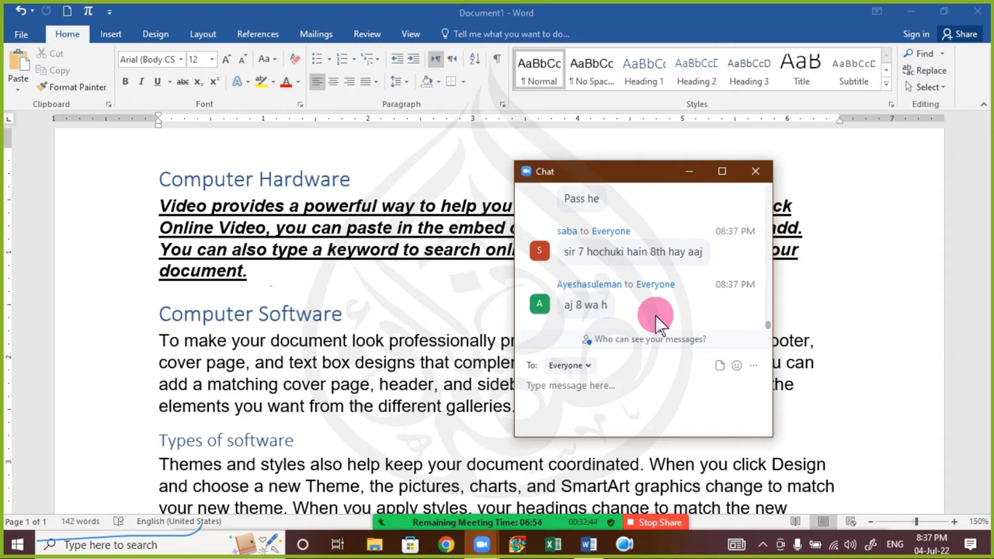
{"action": "scroll", "coordinate": [666, 281], "scroll_direction": "up", "scroll_amount": 1}
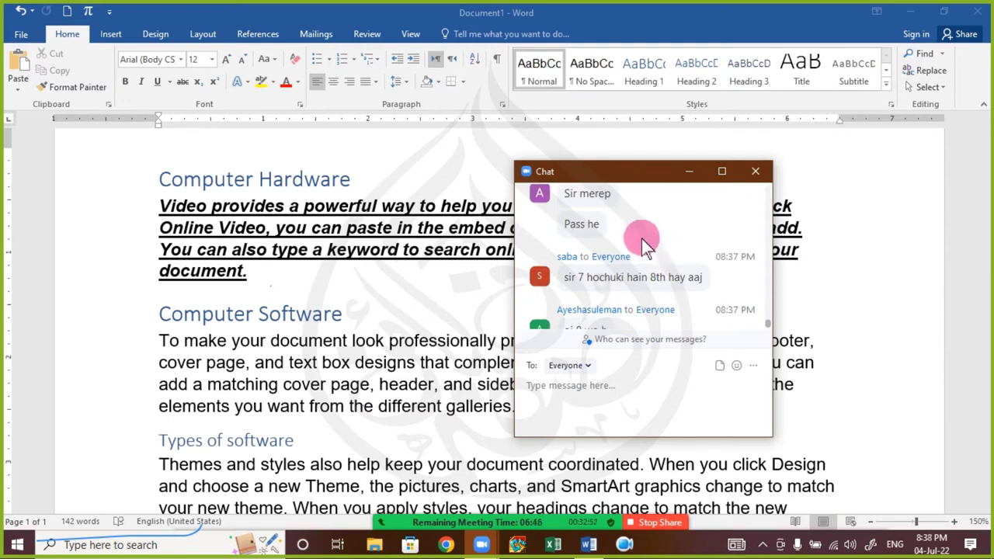
{"action": "scroll", "coordinate": [642, 237], "scroll_direction": "up", "scroll_amount": 1}
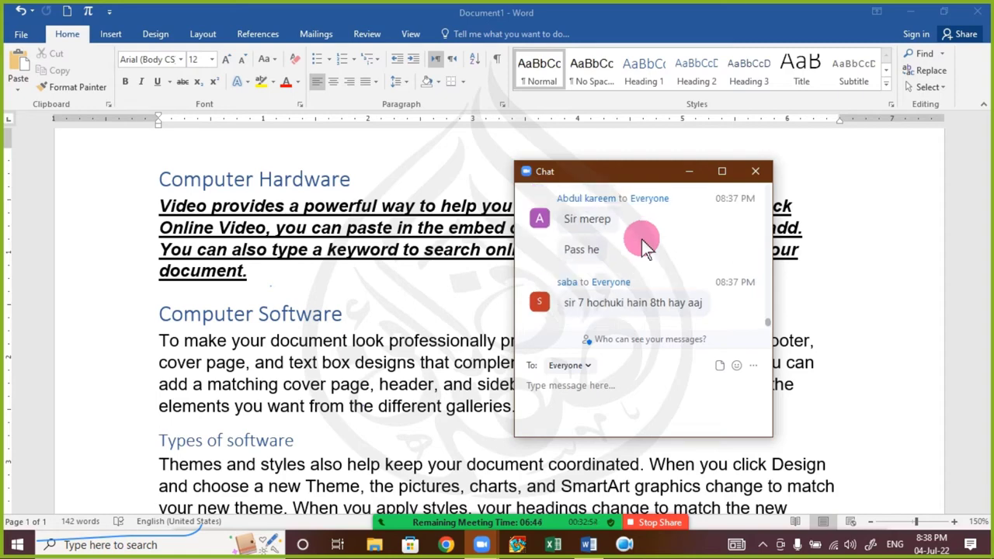
{"action": "left_click", "coordinate": [754, 171]}
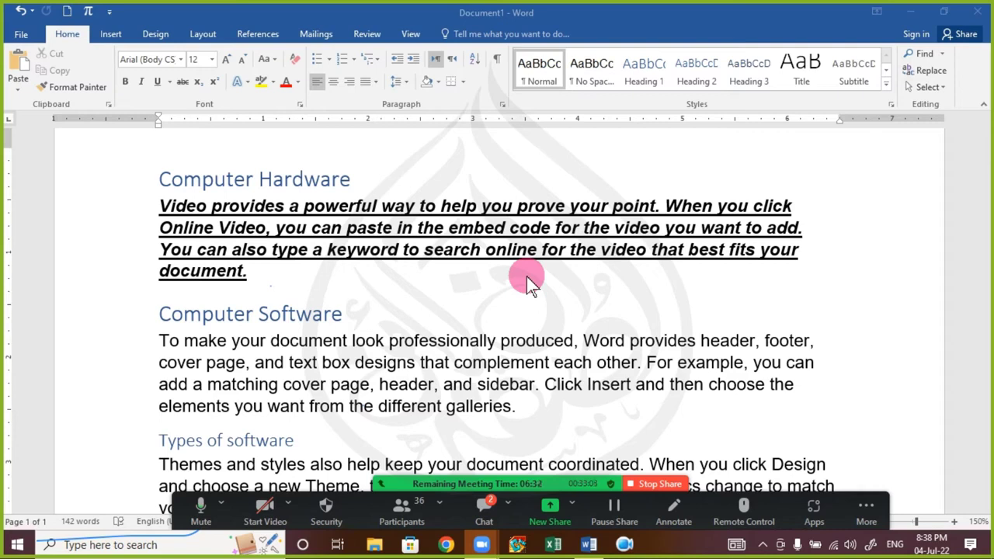
{"action": "left_click", "coordinate": [486, 503]}
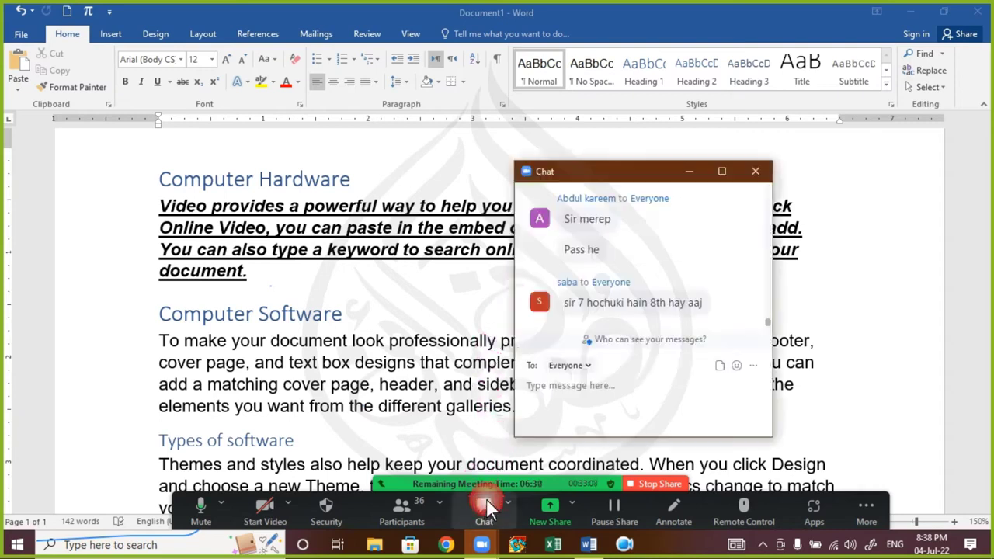
{"action": "left_click", "coordinate": [747, 176]}
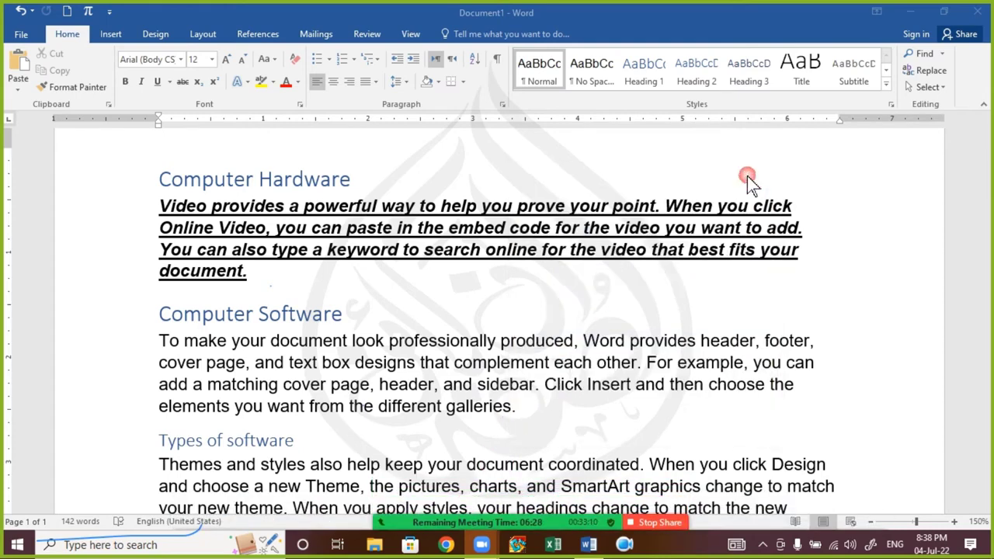
- Place the cursor at the end of the paragraph under Computer Hardware, view the Insert commands, and return to the Home commands
{"action": "left_click", "coordinate": [296, 275]}
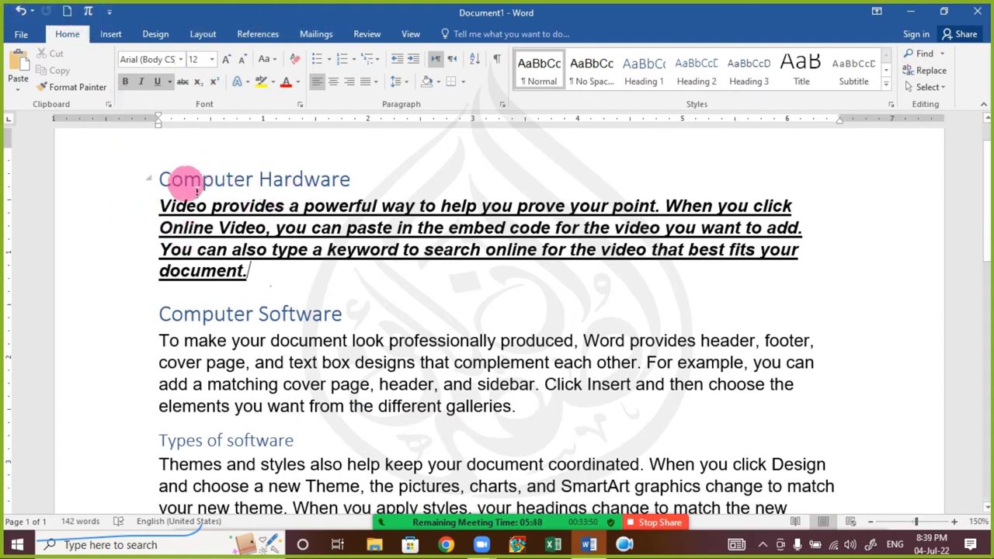
{"action": "left_click", "coordinate": [115, 37]}
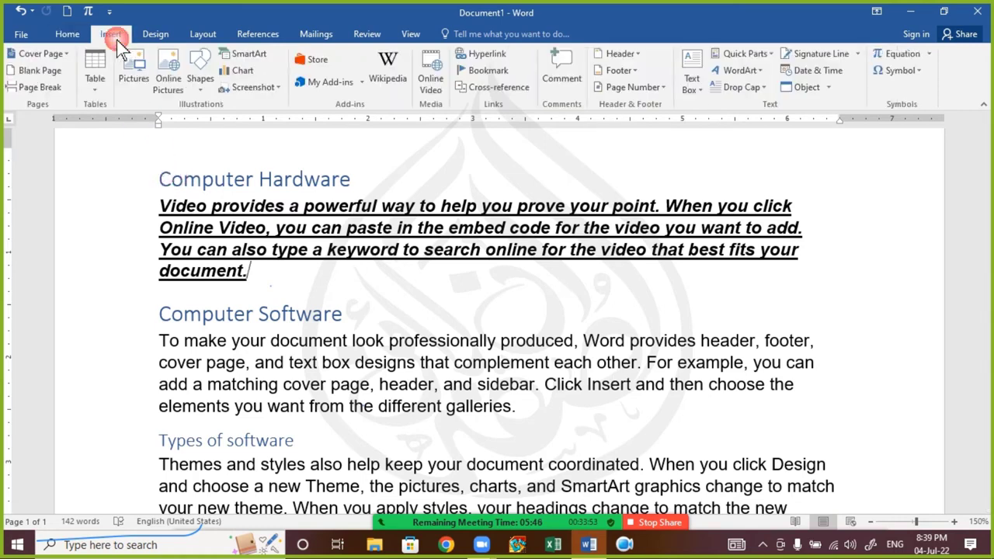
{"action": "left_click", "coordinate": [78, 39]}
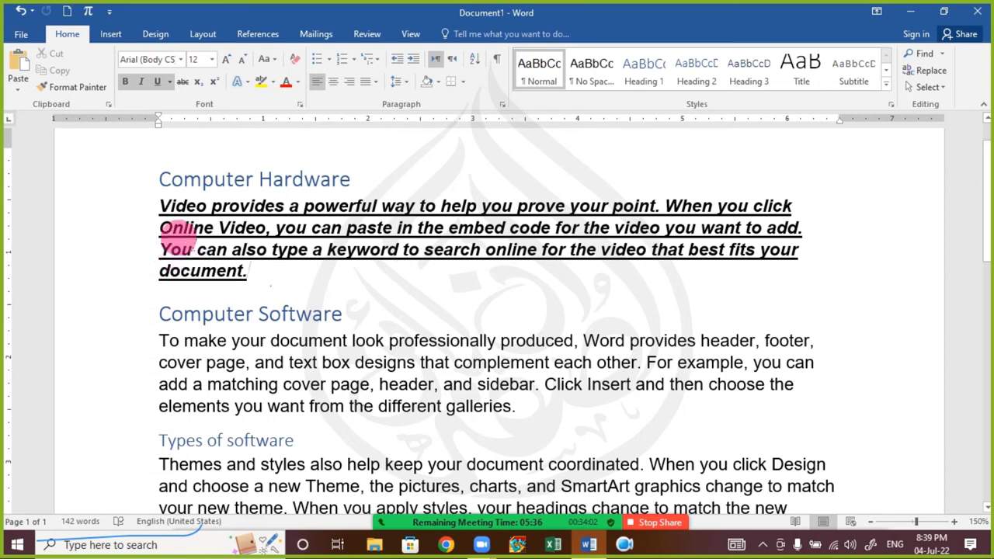
{"action": "left_click", "coordinate": [112, 35]}
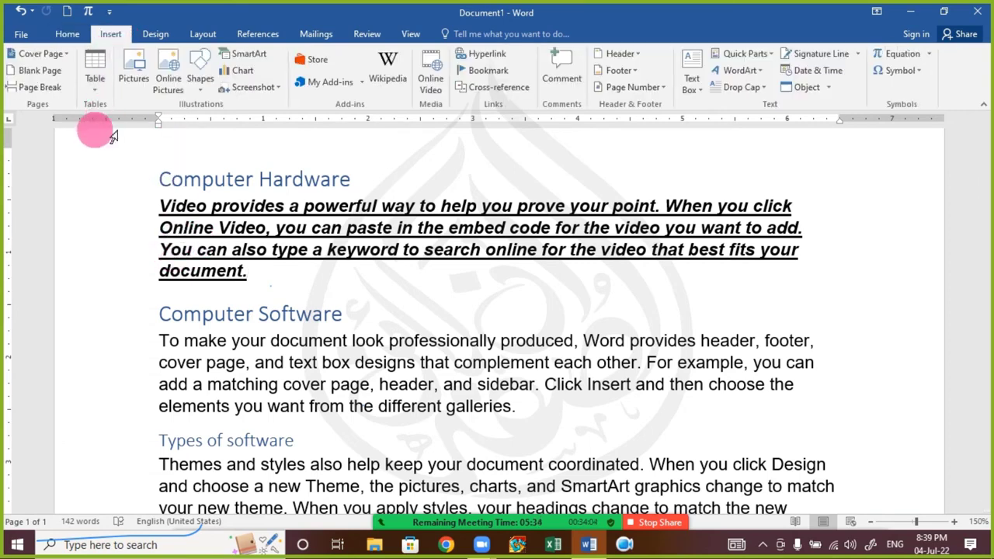
{"action": "left_click", "coordinate": [70, 35]}
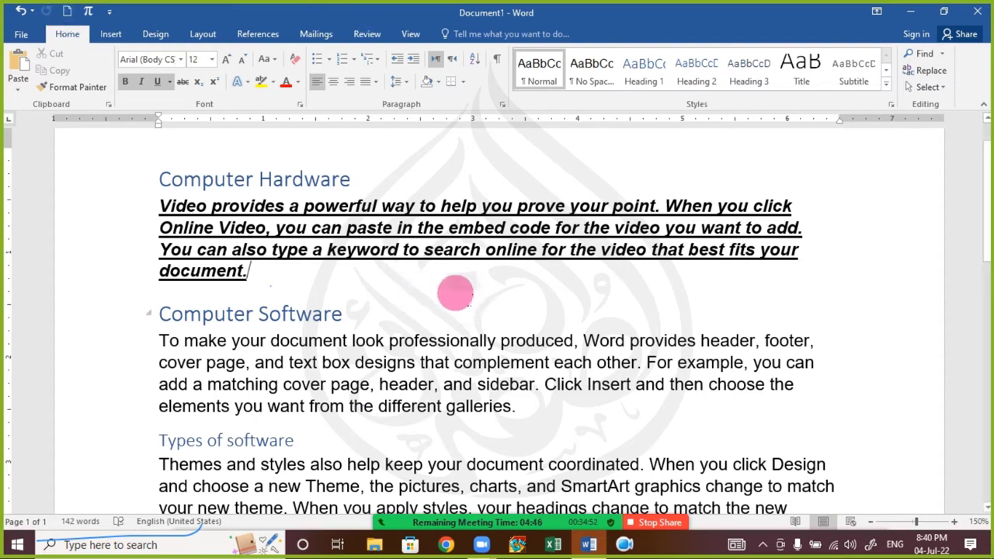
{"action": "left_click", "coordinate": [72, 87]}
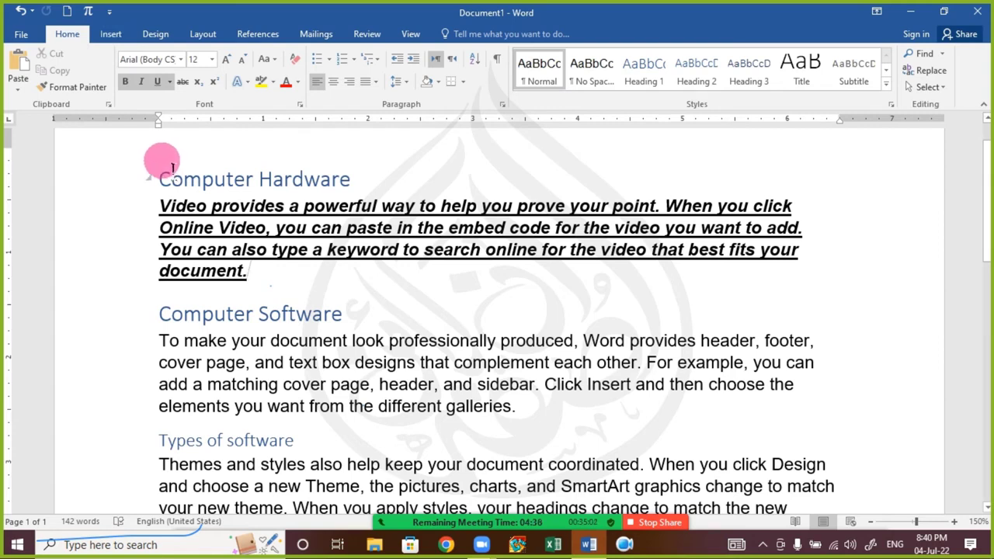
{"action": "scroll", "coordinate": [730, 249], "scroll_direction": "up", "scroll_amount": 2}
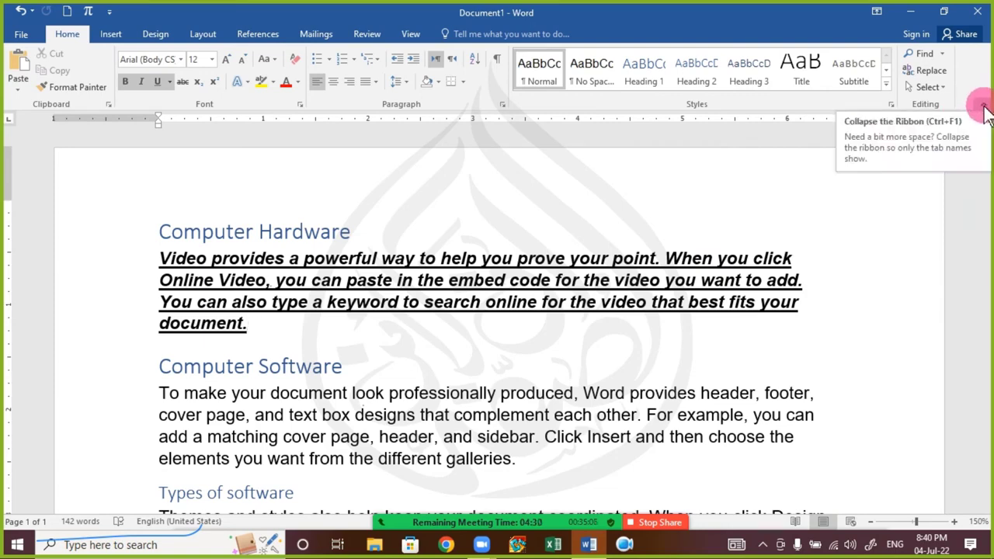
- Collapse the ribbon to its tab names, switching it between expanded and collapsed twice to demonstrate the toggle
{"action": "left_click", "coordinate": [983, 108]}
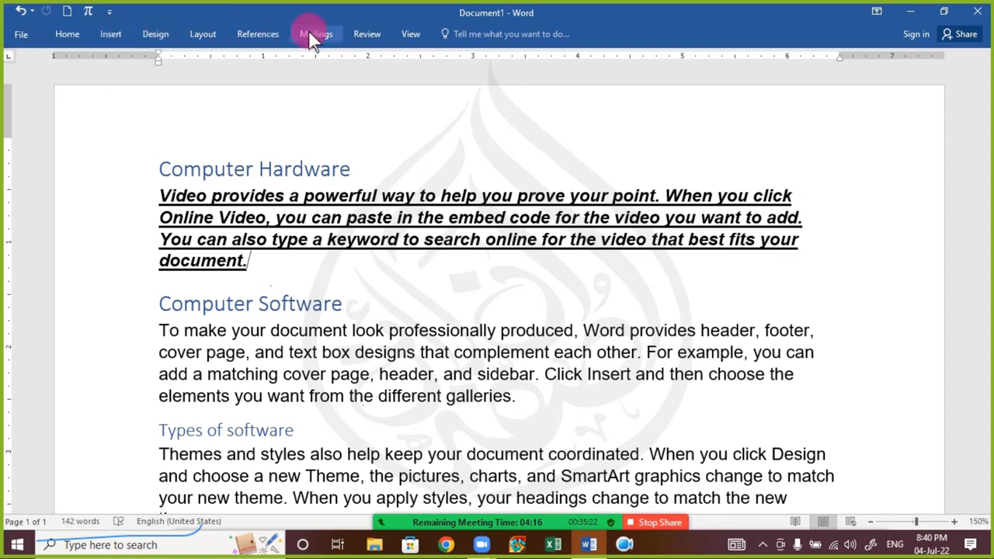
{"action": "double_click", "coordinate": [68, 36]}
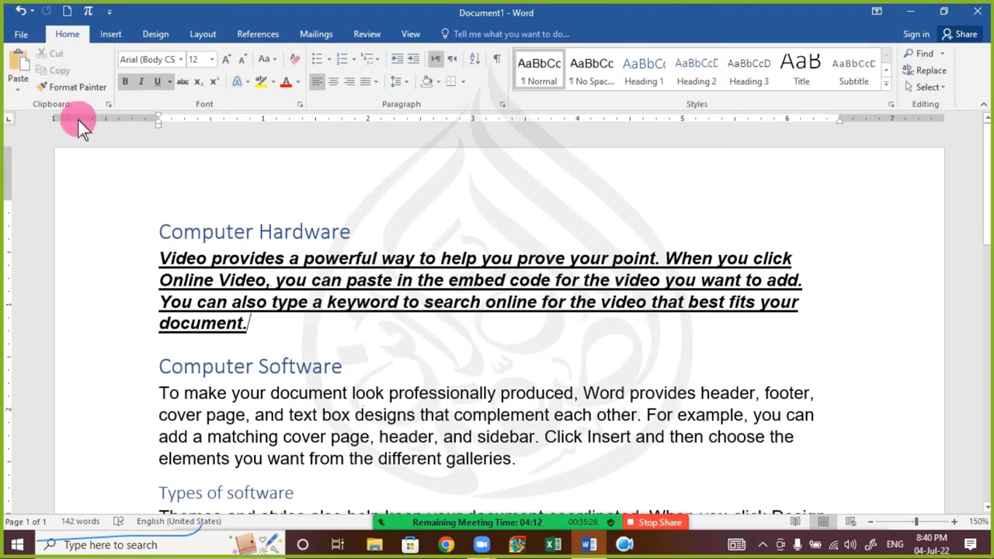
{"action": "double_click", "coordinate": [66, 36]}
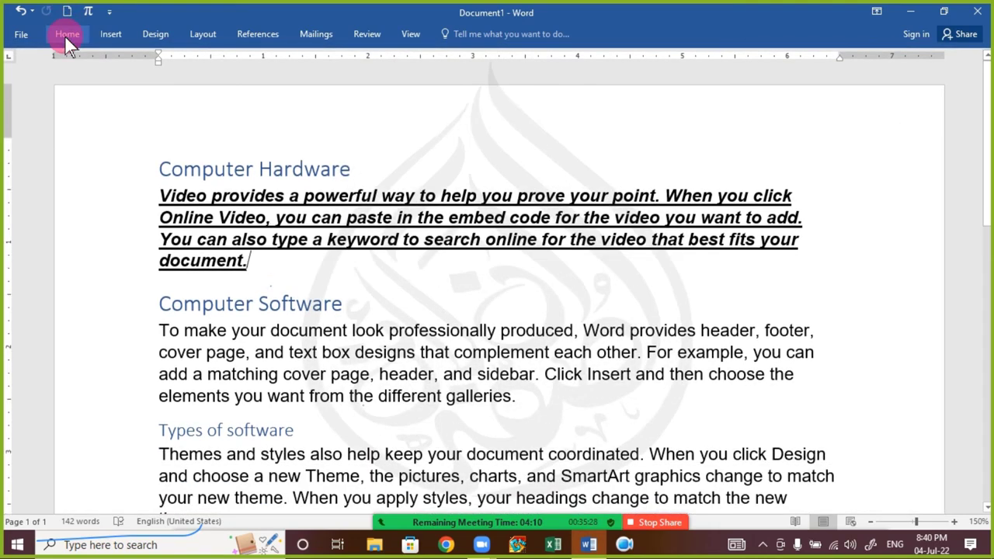
{"action": "double_click", "coordinate": [66, 36]}
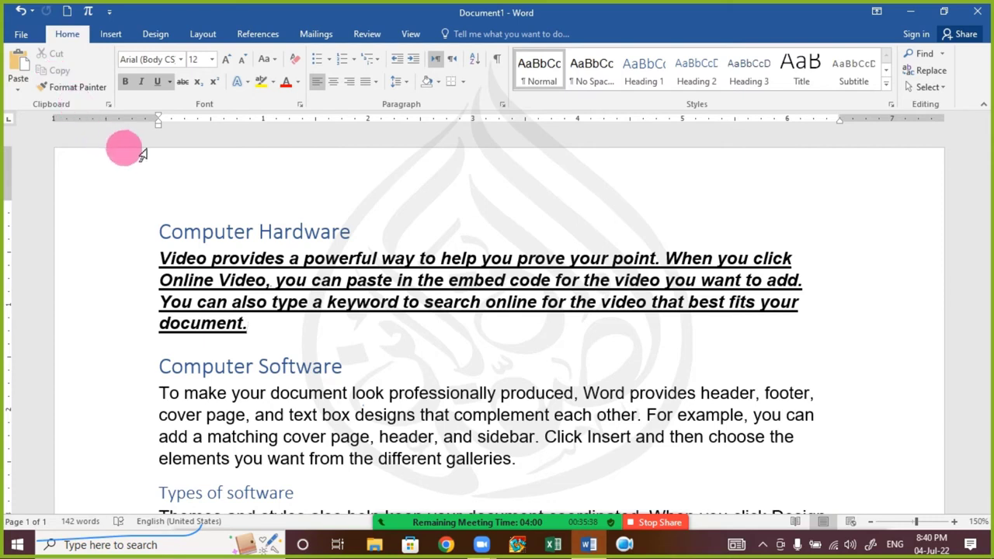
{"action": "double_click", "coordinate": [66, 35]}
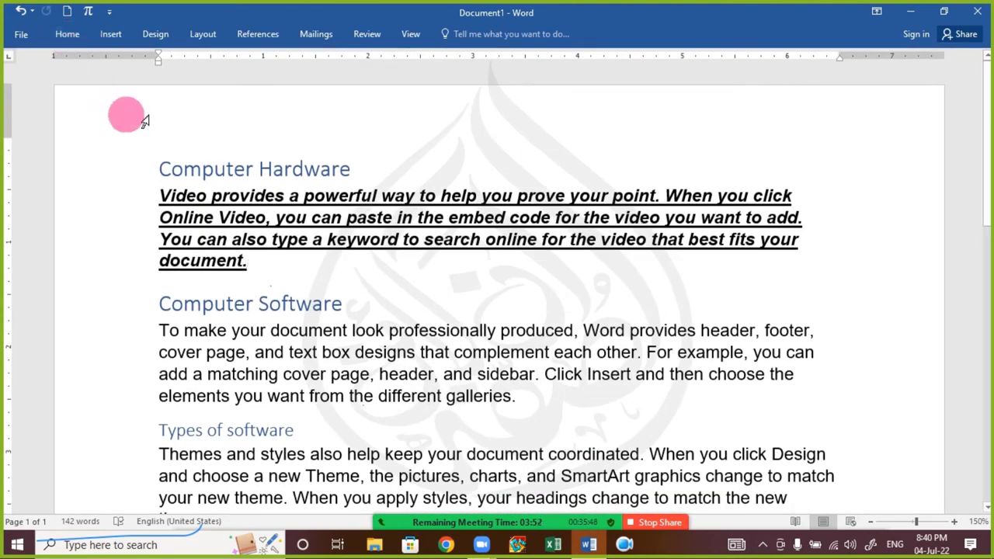
- Temporarily display the Home, Insert, Design, Layout and again Home commands from the collapsed ribbon, hiding each by returning to the document
{"action": "left_click", "coordinate": [65, 35]}
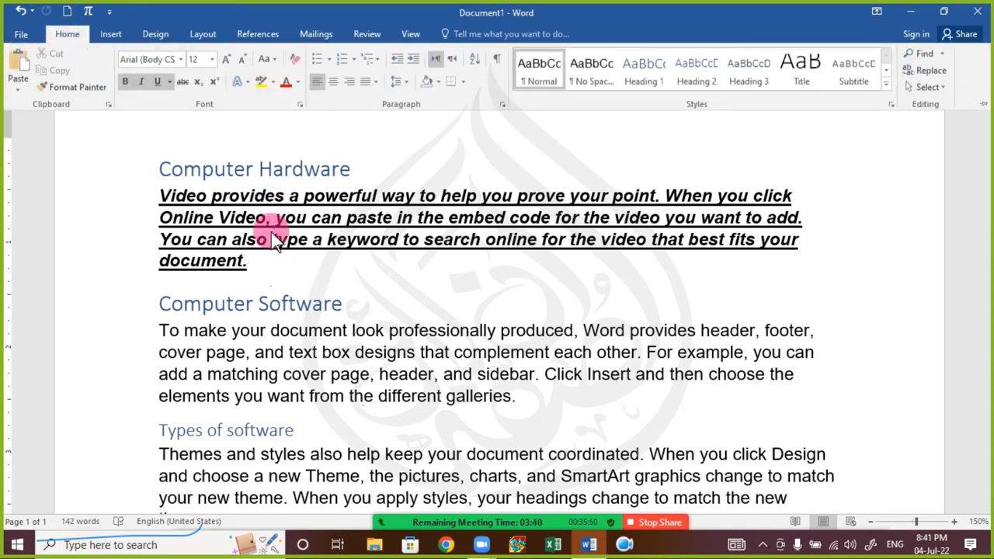
{"action": "left_click", "coordinate": [273, 279]}
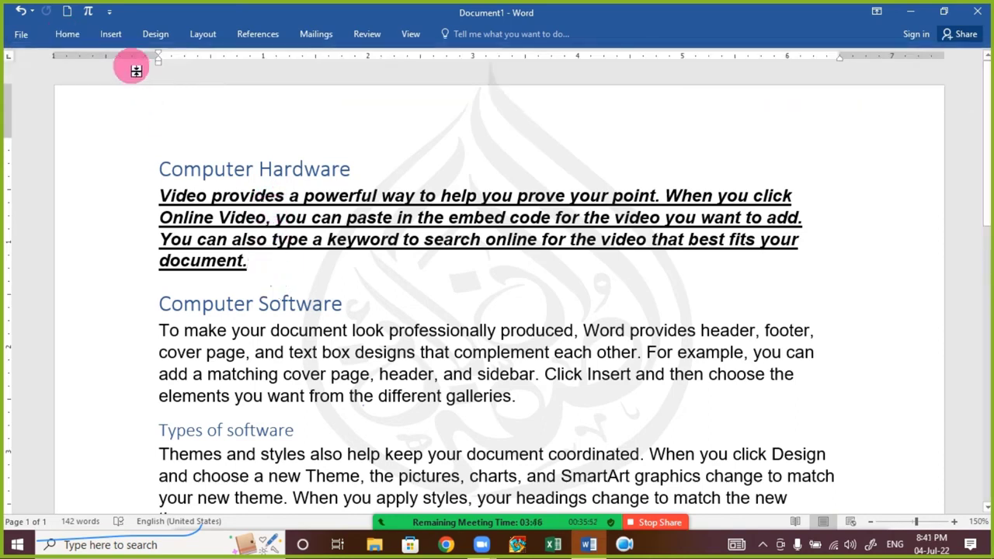
{"action": "left_click", "coordinate": [116, 36]}
{"action": "left_click", "coordinate": [317, 224]}
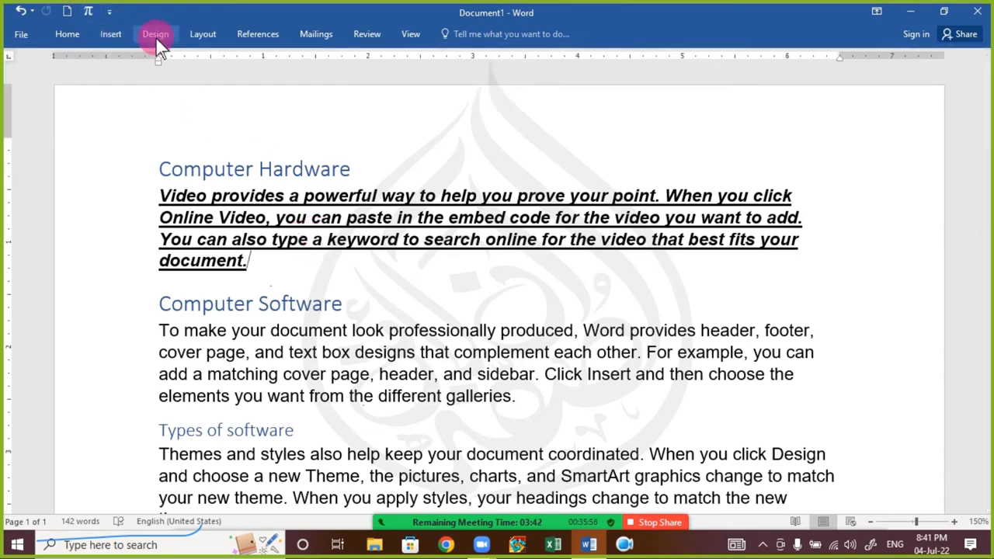
{"action": "left_click", "coordinate": [156, 39]}
{"action": "left_click", "coordinate": [326, 233]}
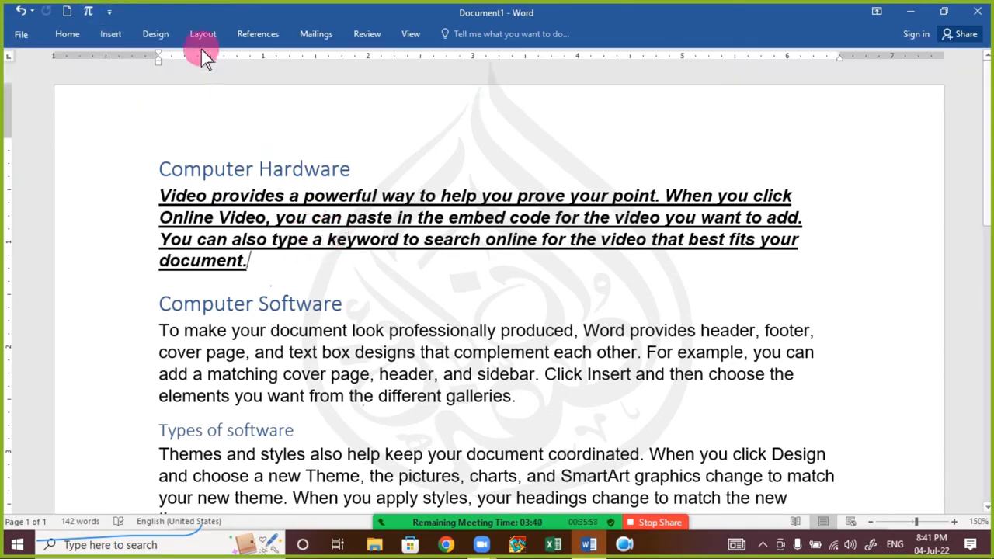
{"action": "left_click", "coordinate": [205, 43]}
{"action": "left_click", "coordinate": [285, 282]}
{"action": "left_click", "coordinate": [66, 43]}
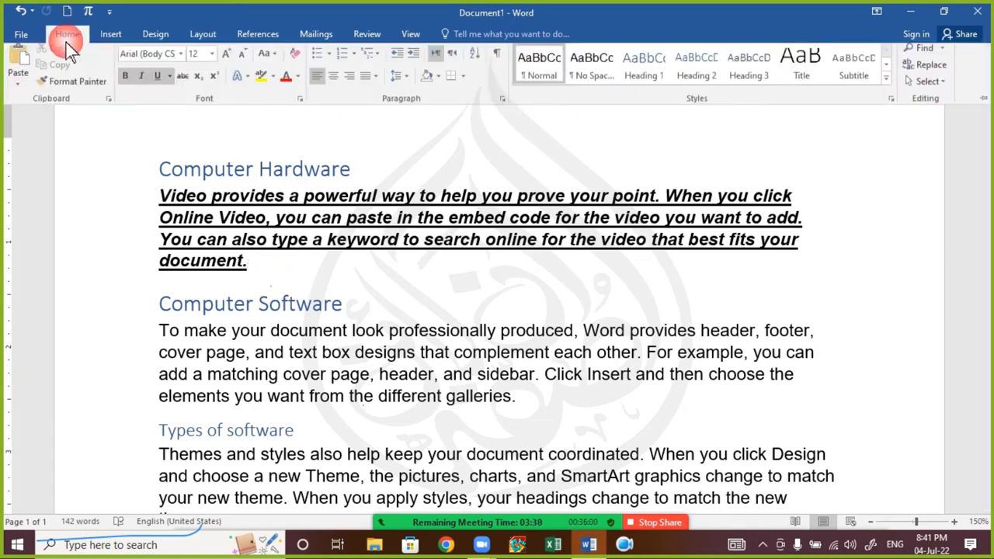
{"action": "left_click", "coordinate": [225, 257]}
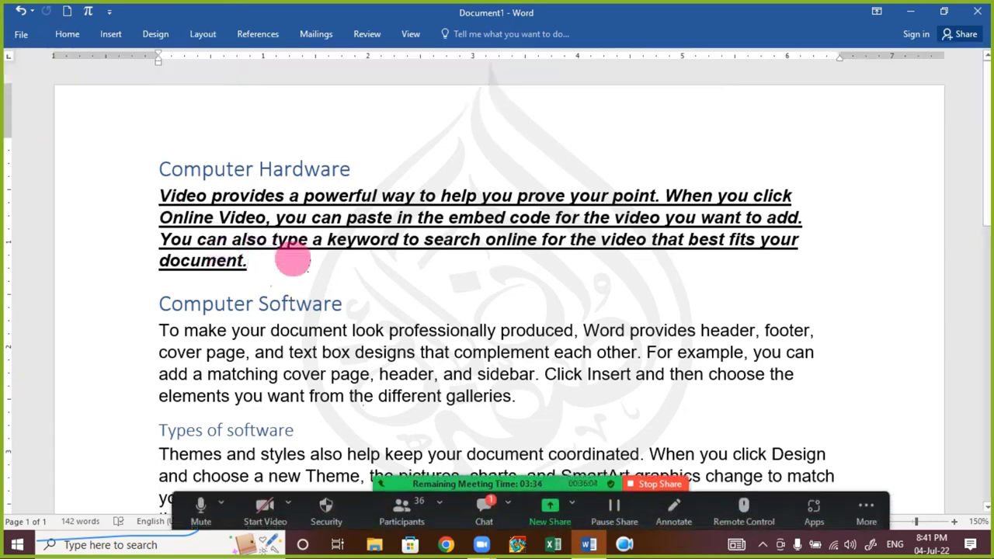
- Look through the document with the ribbon collapsed, and restore the permanently displayed ribbon with the Home commands
{"action": "scroll", "coordinate": [468, 259], "scroll_direction": "down", "scroll_amount": 2}
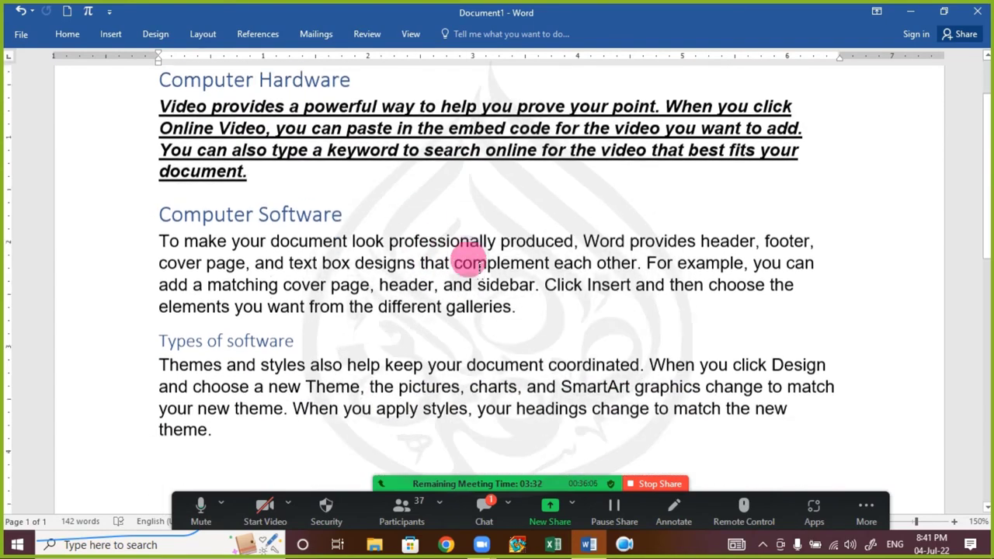
{"action": "scroll", "coordinate": [468, 258], "scroll_direction": "up", "scroll_amount": 1}
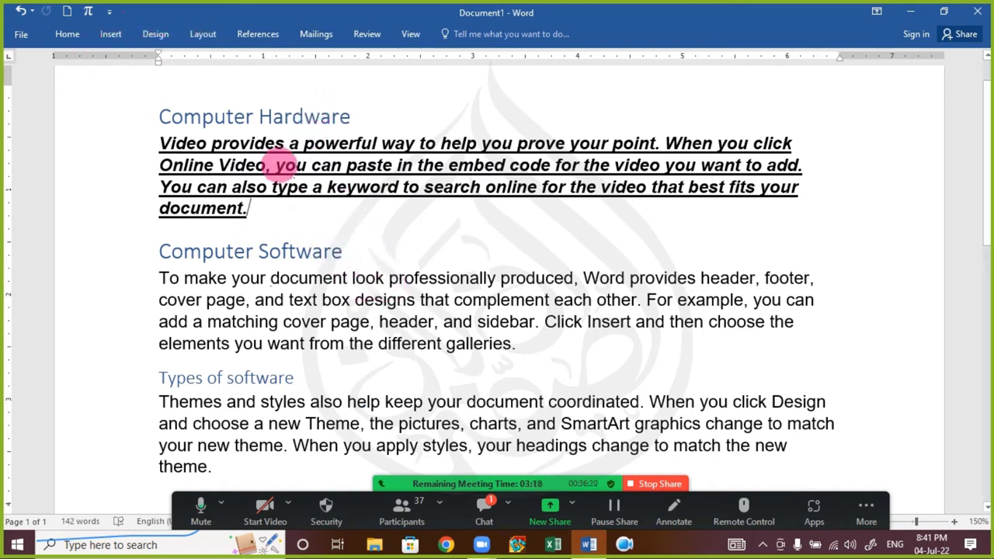
{"action": "scroll", "coordinate": [338, 218], "scroll_direction": "down", "scroll_amount": 2}
{"action": "scroll", "coordinate": [342, 213], "scroll_direction": "up", "scroll_amount": 2}
{"action": "scroll", "coordinate": [338, 217], "scroll_direction": "down", "scroll_amount": 2}
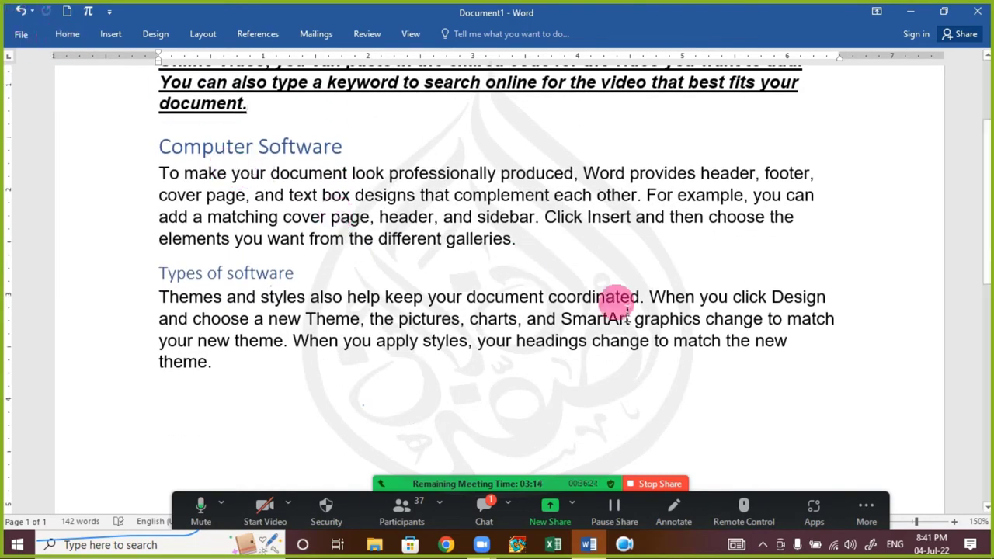
{"action": "double_click", "coordinate": [69, 35]}
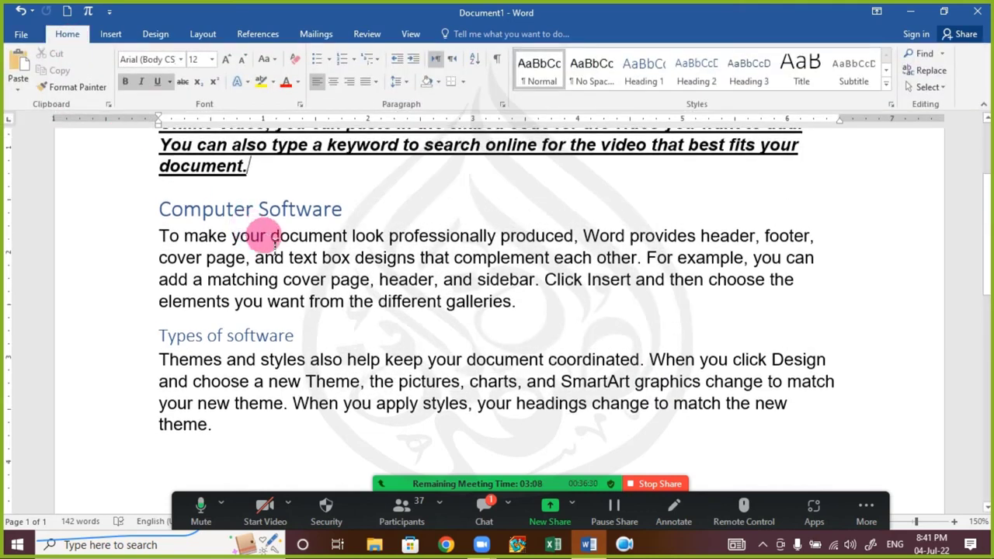
- Check the Zoom meeting chat three times for new messages, closing the chat window each time and returning to the document
{"action": "left_click", "coordinate": [482, 505]}
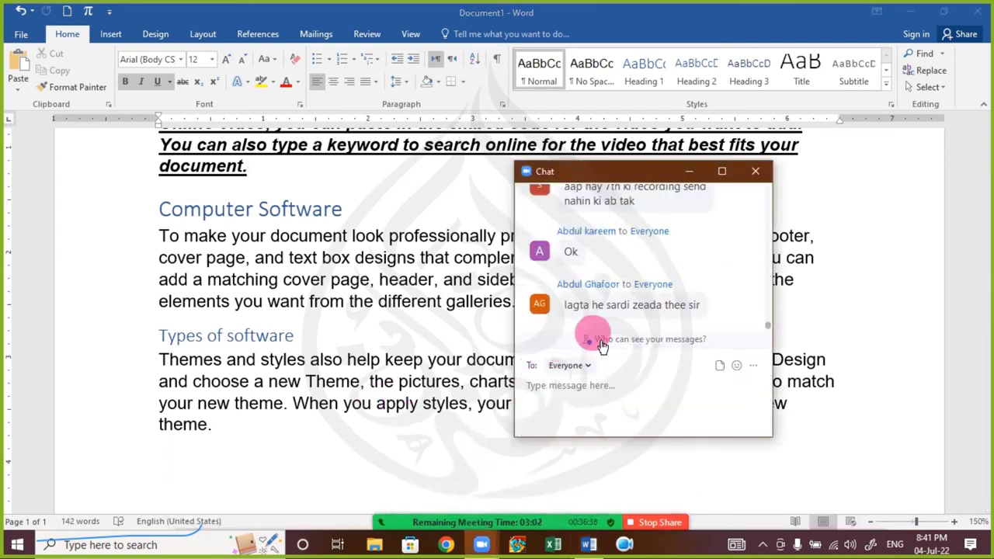
{"action": "left_click", "coordinate": [755, 172]}
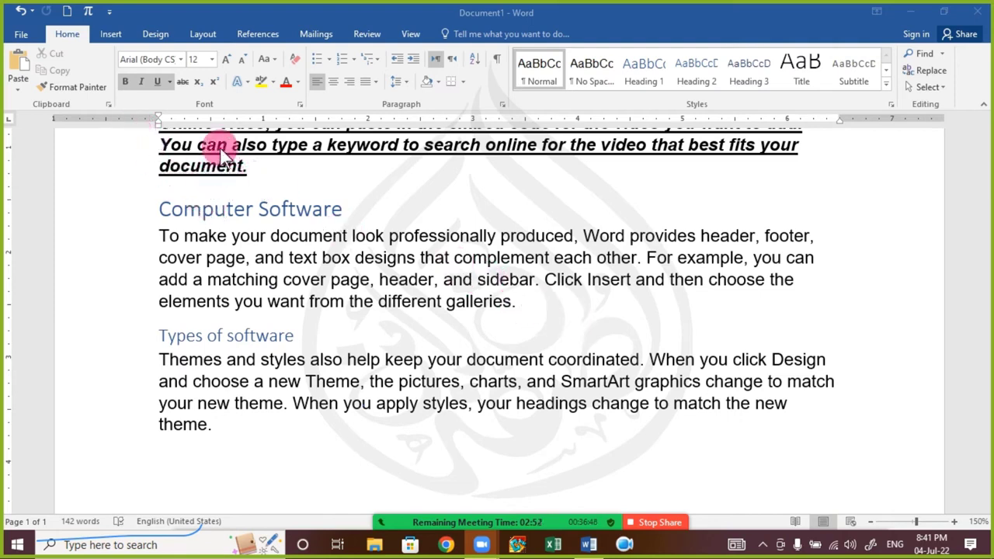
{"action": "left_click", "coordinate": [384, 16]}
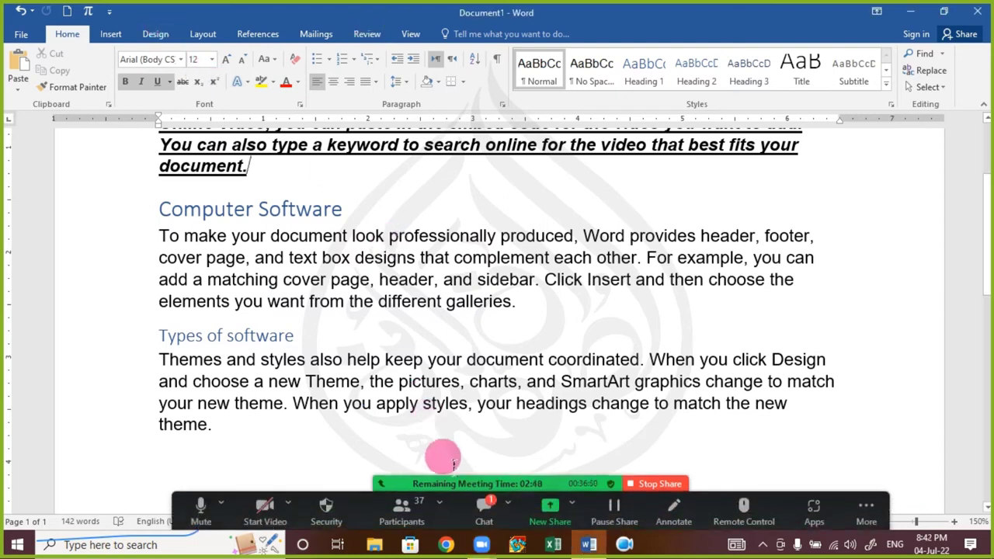
{"action": "left_click", "coordinate": [482, 506]}
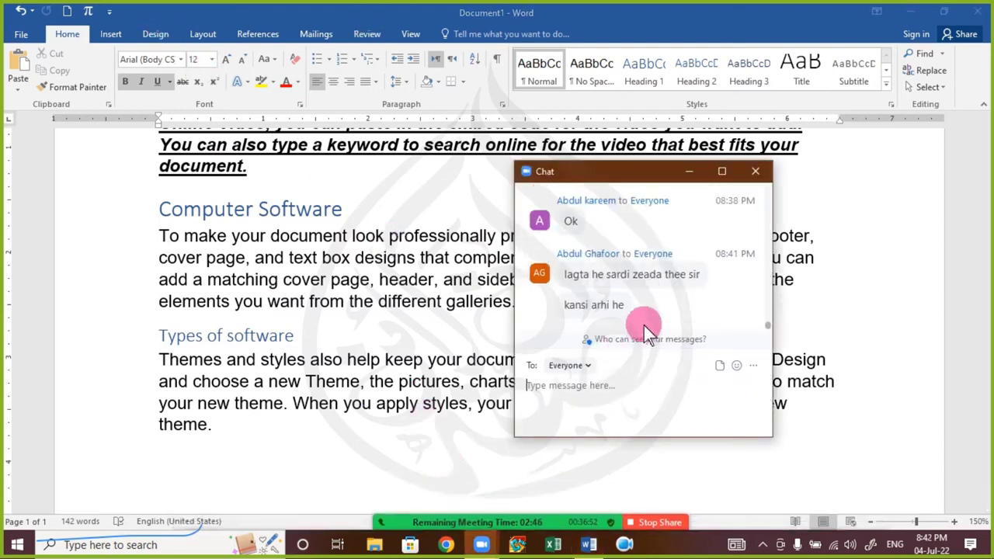
{"action": "left_click", "coordinate": [755, 173]}
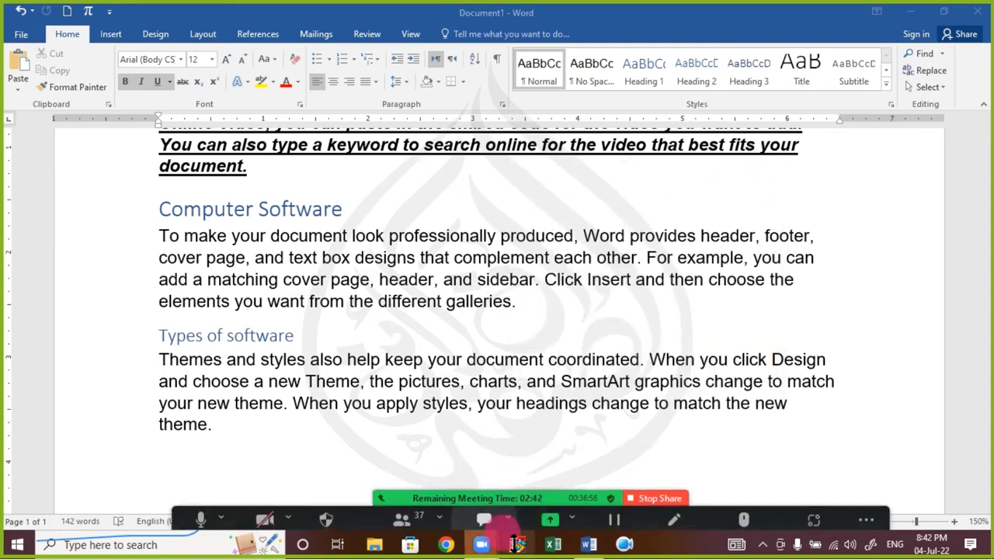
{"action": "left_click", "coordinate": [484, 513]}
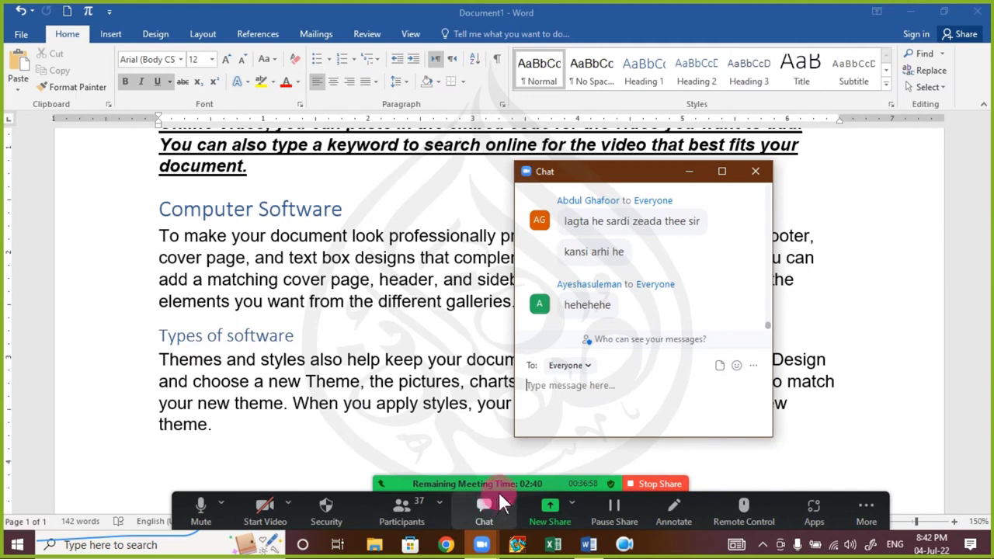
{"action": "left_click", "coordinate": [754, 171]}
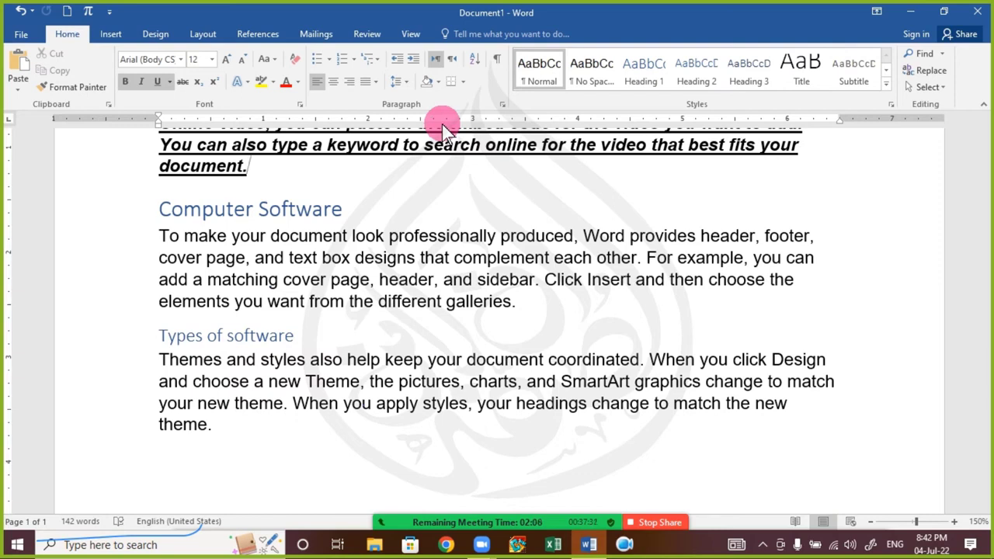
- View the Quick Access Toolbar customization options and show the toolbar below the ribbon
{"action": "left_click", "coordinate": [110, 14]}
{"action": "left_click", "coordinate": [110, 13]}
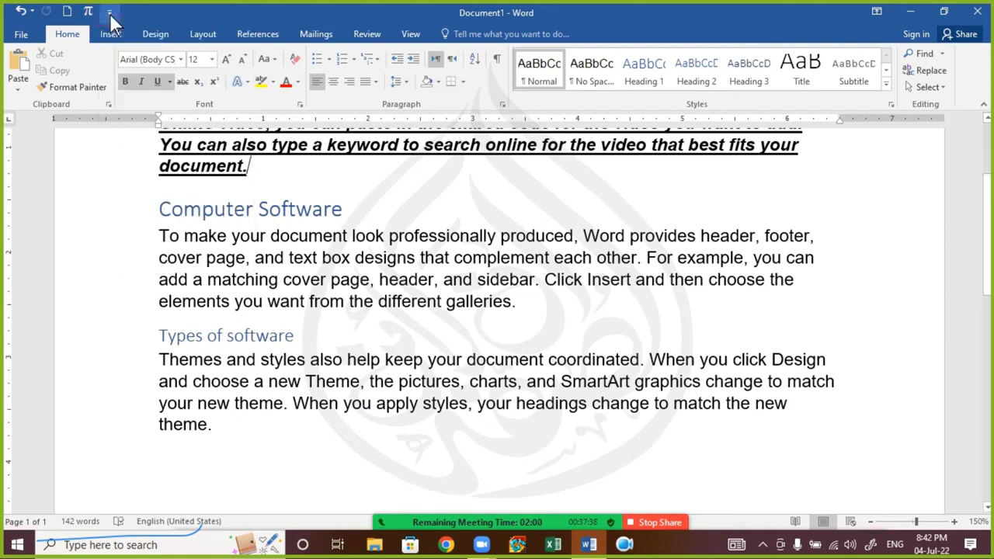
{"action": "left_click", "coordinate": [109, 13]}
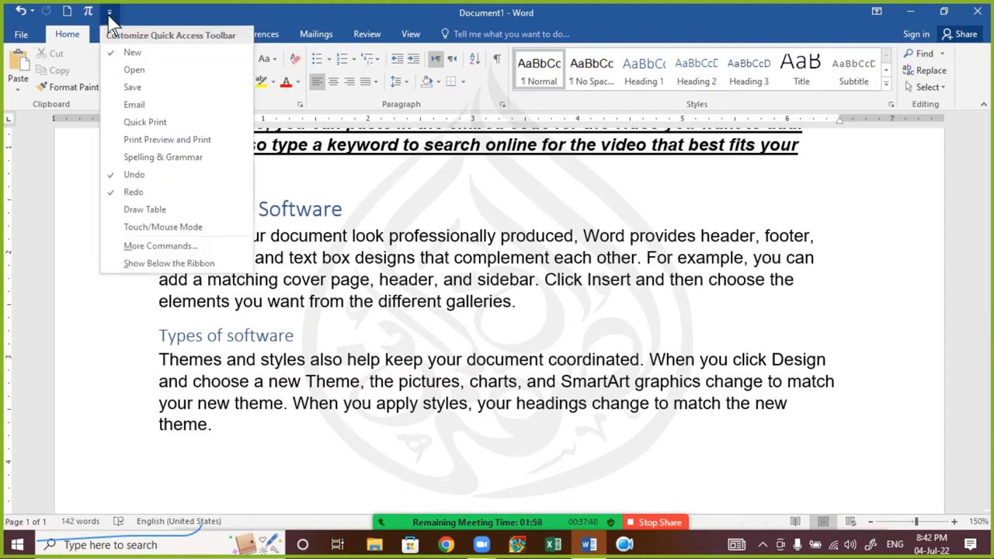
{"action": "left_click", "coordinate": [109, 13]}
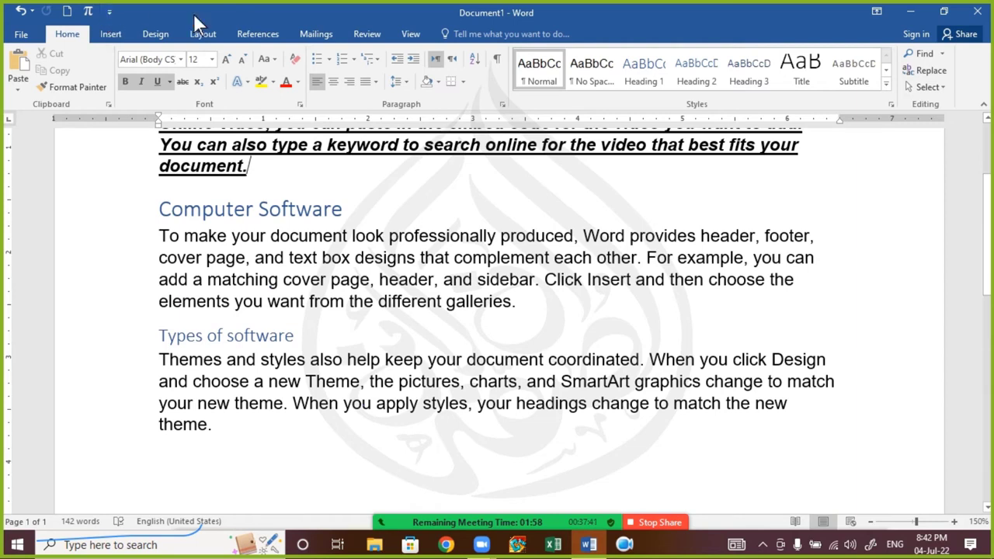
{"action": "left_click", "coordinate": [109, 13]}
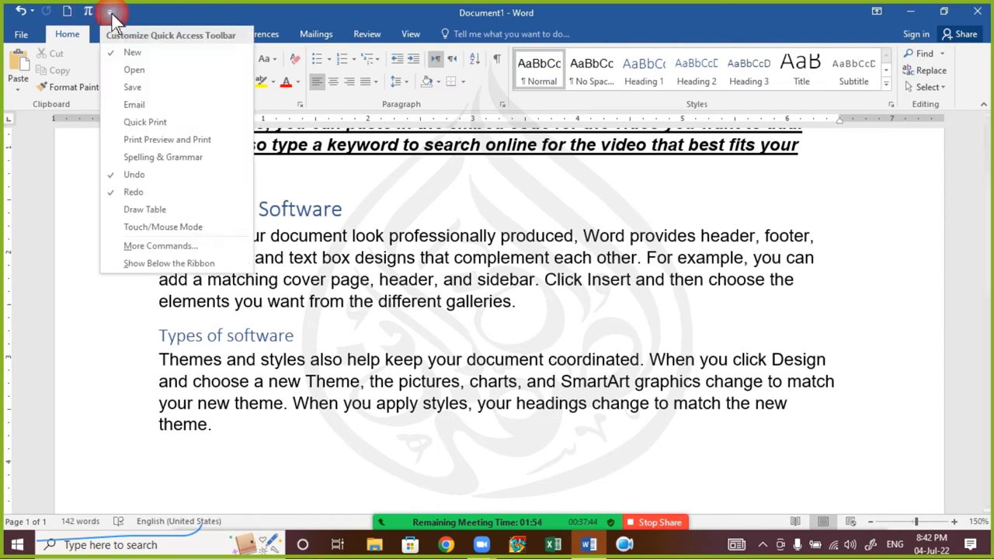
{"action": "left_click", "coordinate": [178, 264]}
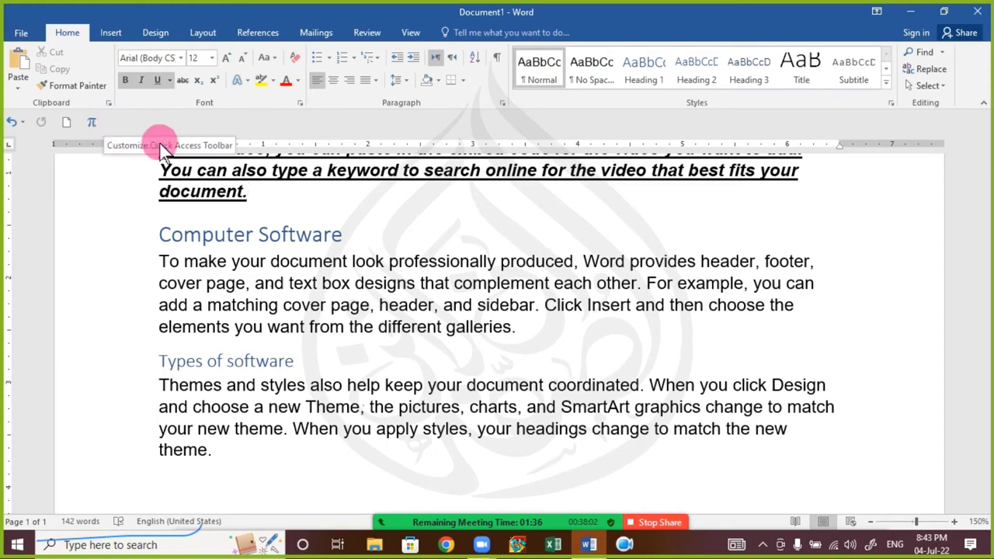
- Move the Quick Access Toolbar back above the ribbon, and review its customization options without changing them
{"action": "left_click", "coordinate": [114, 124]}
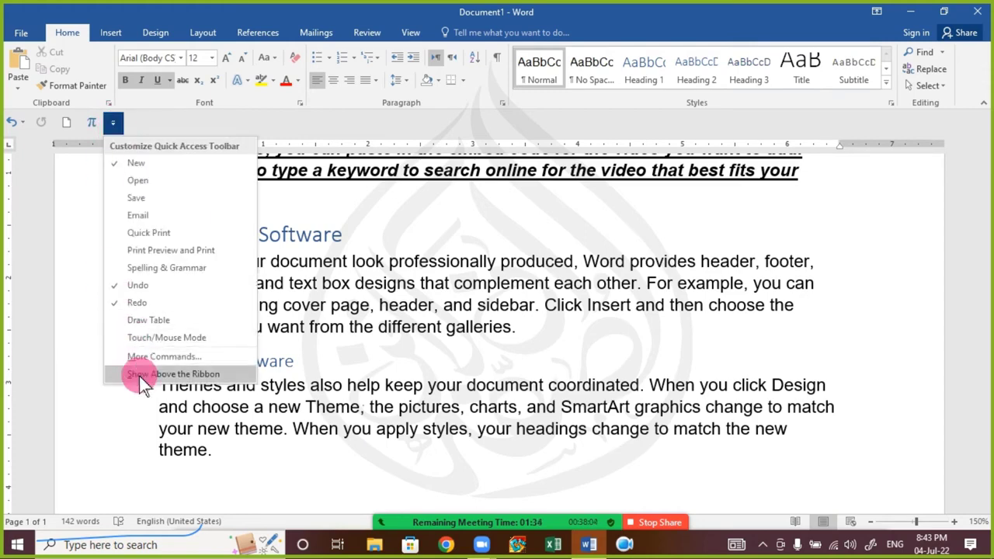
{"action": "left_click", "coordinate": [172, 374]}
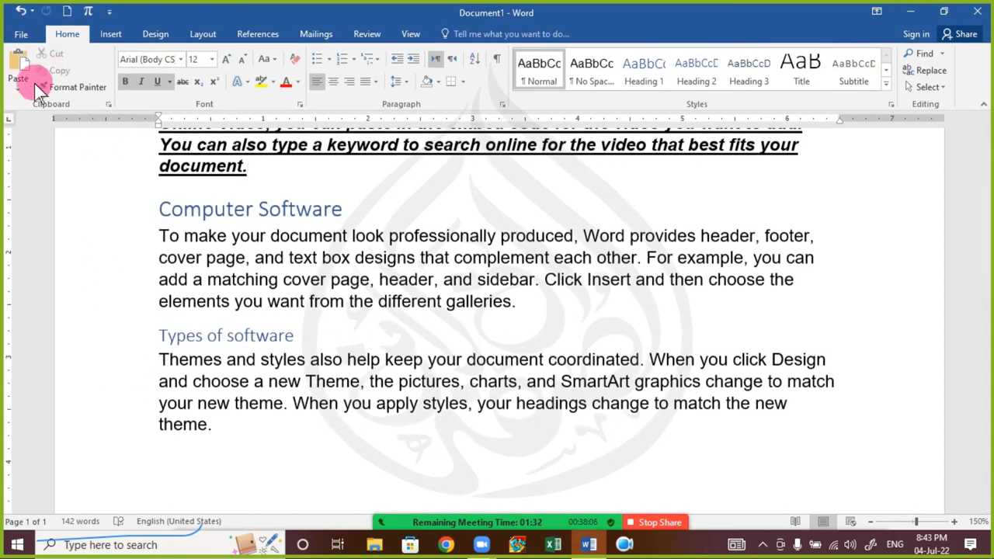
{"action": "left_click", "coordinate": [110, 12]}
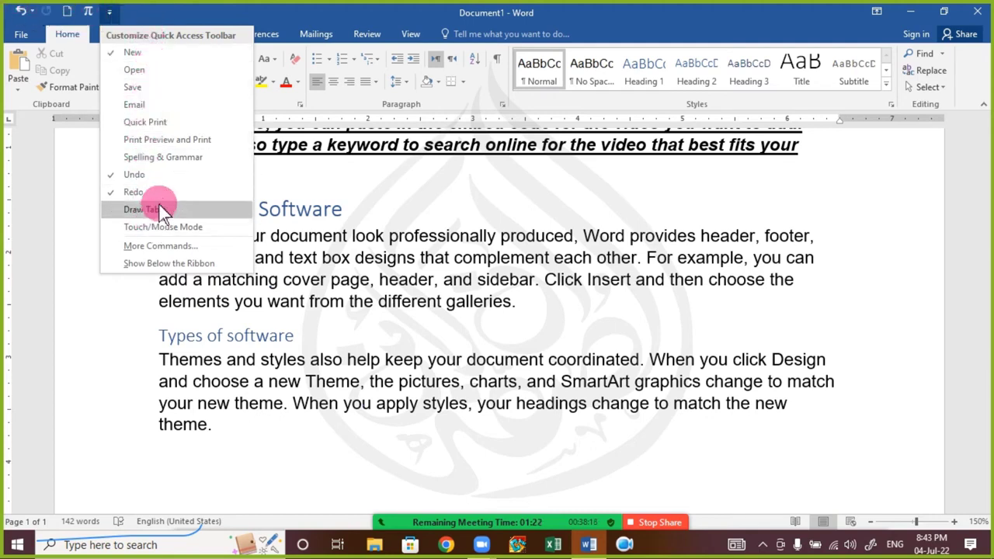
{"action": "left_click", "coordinate": [180, 88]}
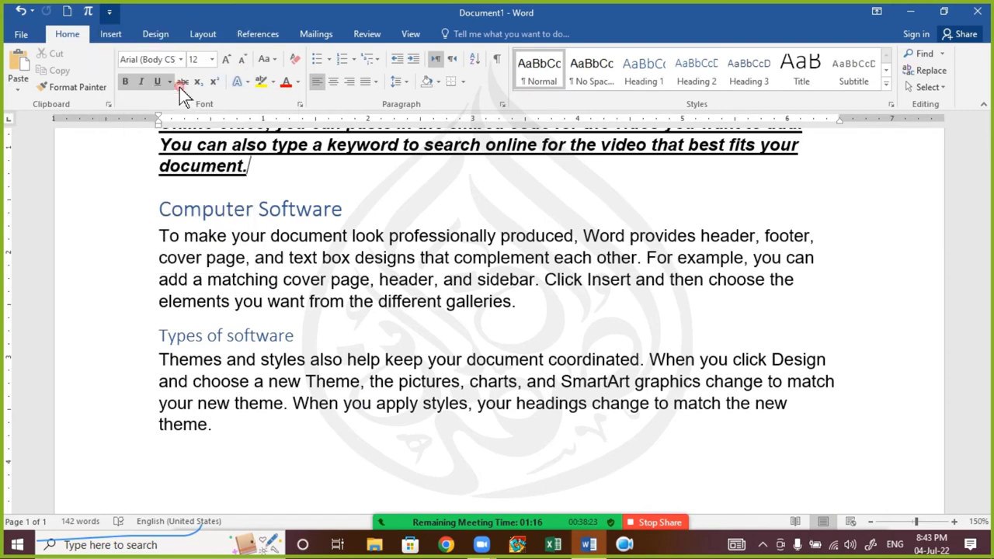
- Add Save and Quick Print to the Quick Access Toolbar, try Quick Print, and cancel saving the print output
{"action": "left_click", "coordinate": [130, 12]}
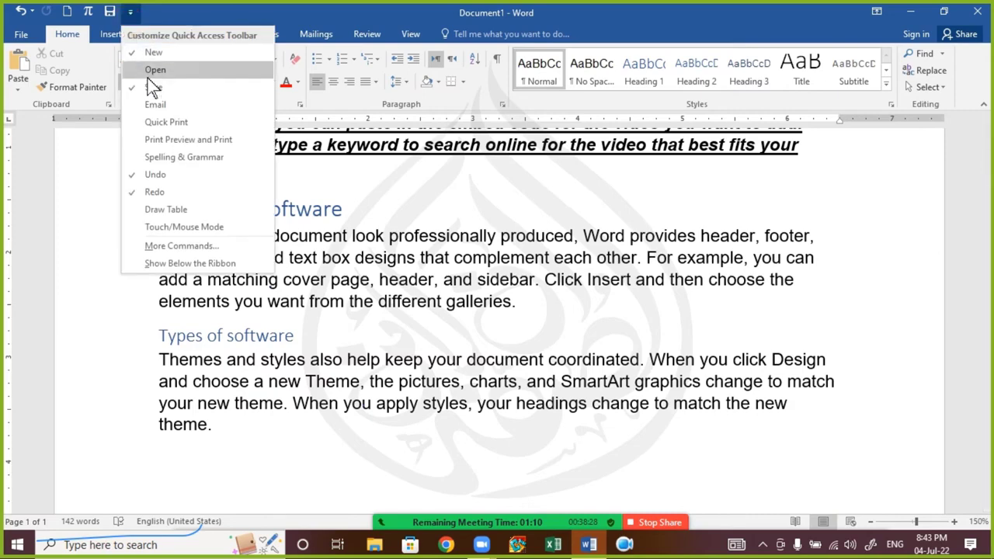
{"action": "left_click", "coordinate": [186, 122]}
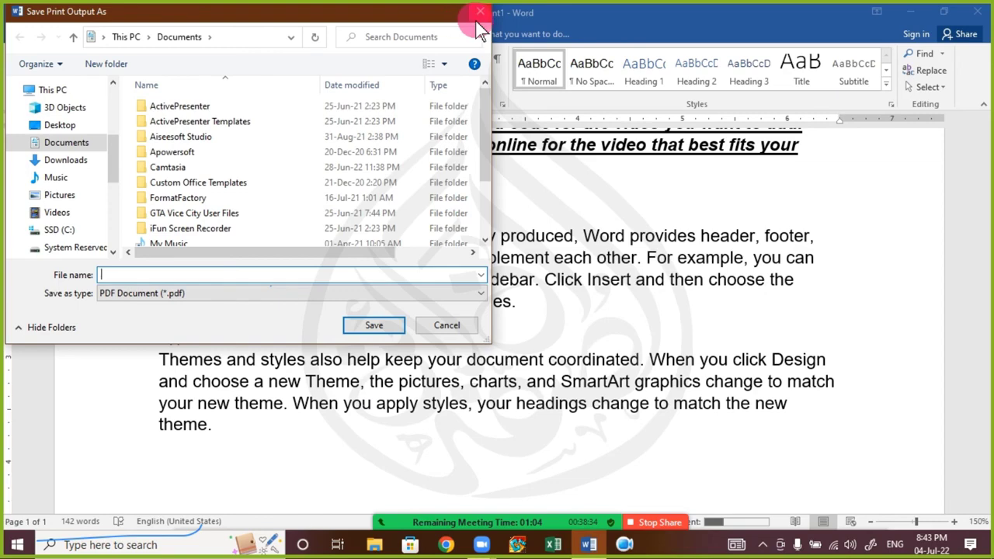
{"action": "left_click", "coordinate": [479, 16]}
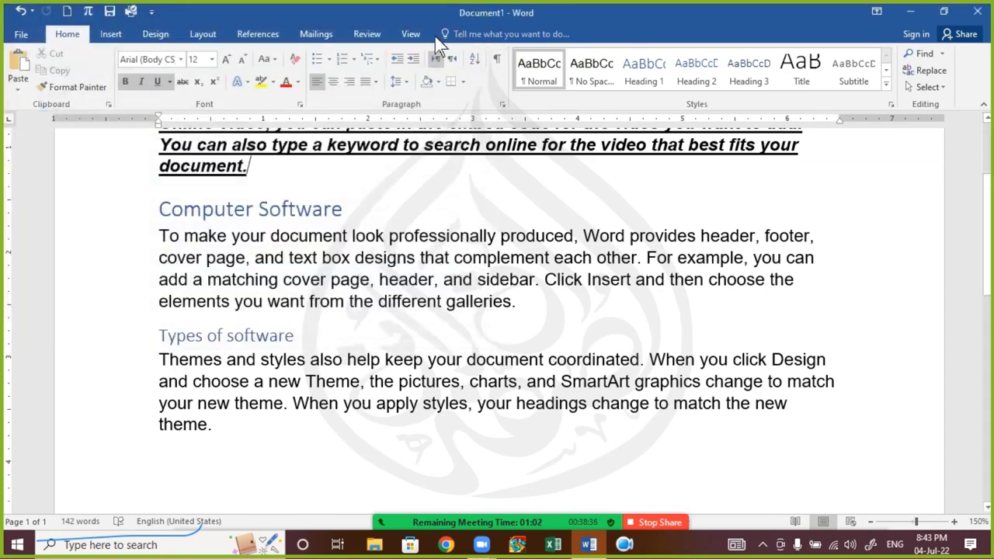
{"action": "left_click", "coordinate": [147, 64]}
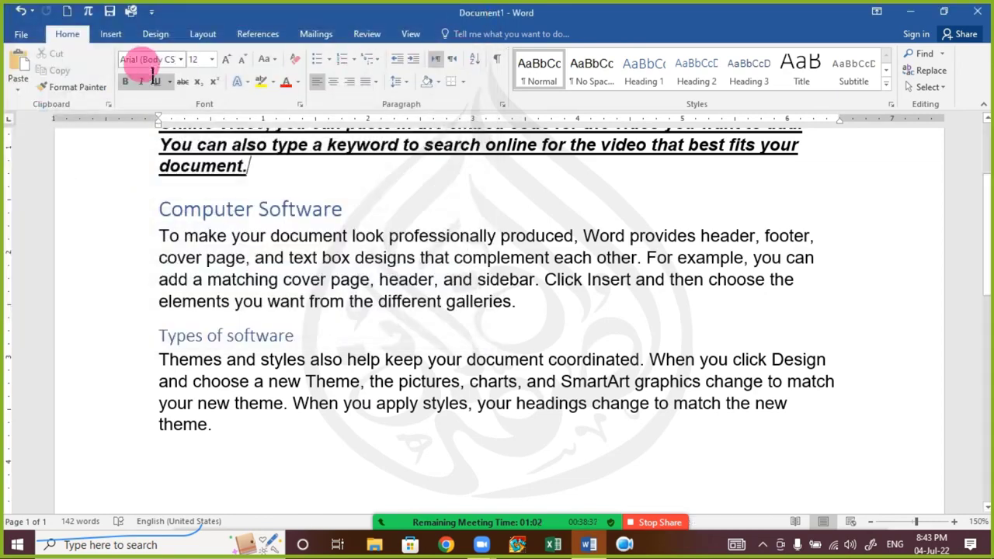
- Review the toolbar customization options, look through the Insert and Layout commands, and return to the Home commands
{"action": "left_click", "coordinate": [152, 11]}
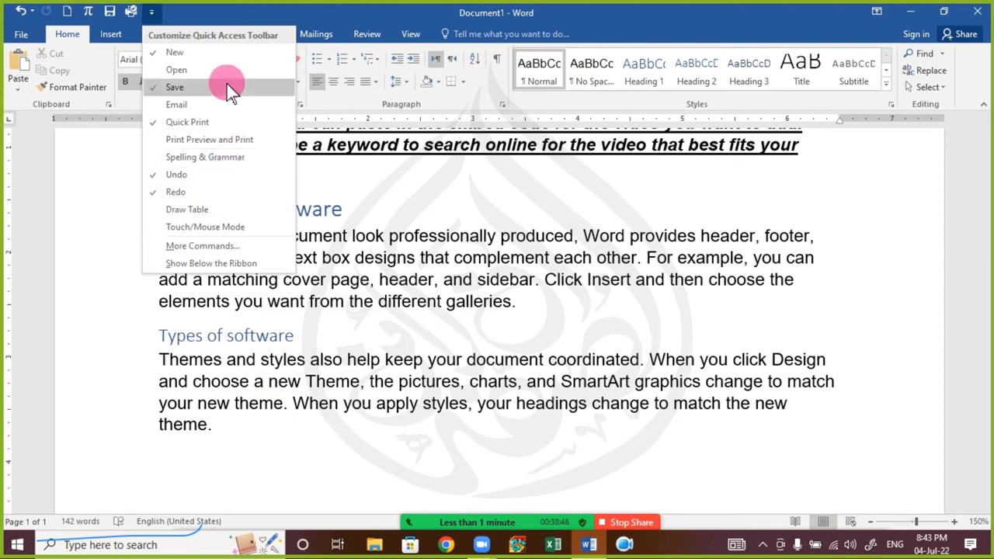
{"action": "left_click", "coordinate": [250, 14]}
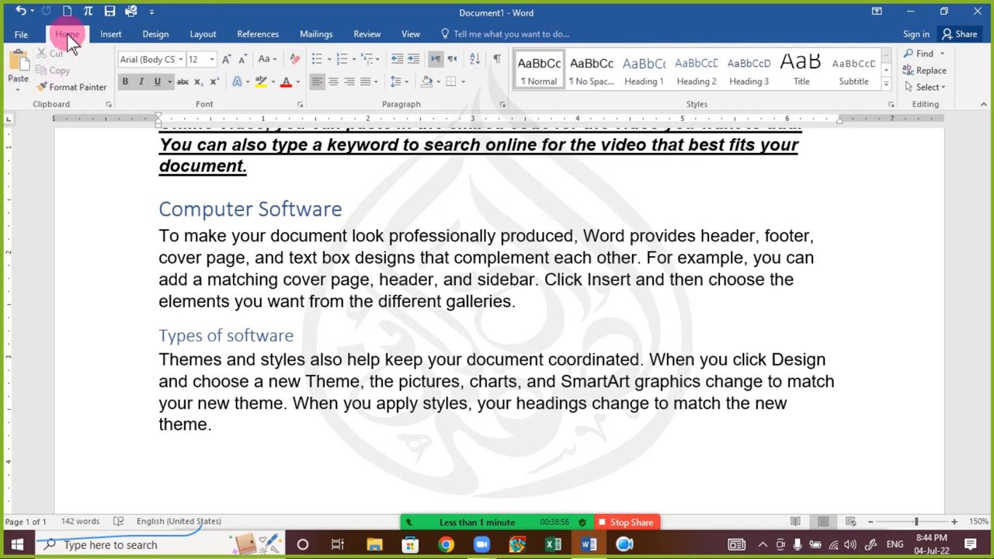
{"action": "left_click", "coordinate": [111, 35]}
{"action": "left_click", "coordinate": [160, 34]}
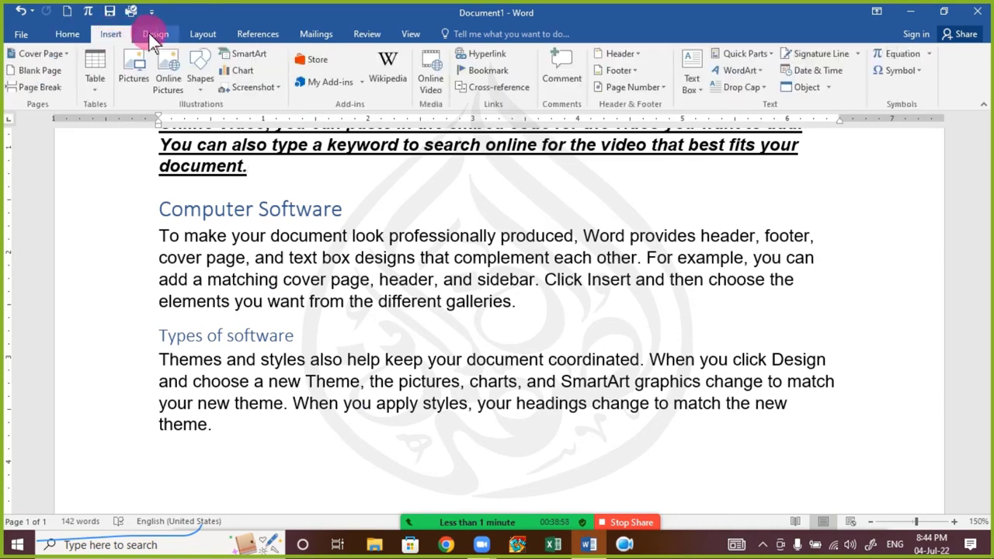
{"action": "left_click", "coordinate": [208, 34]}
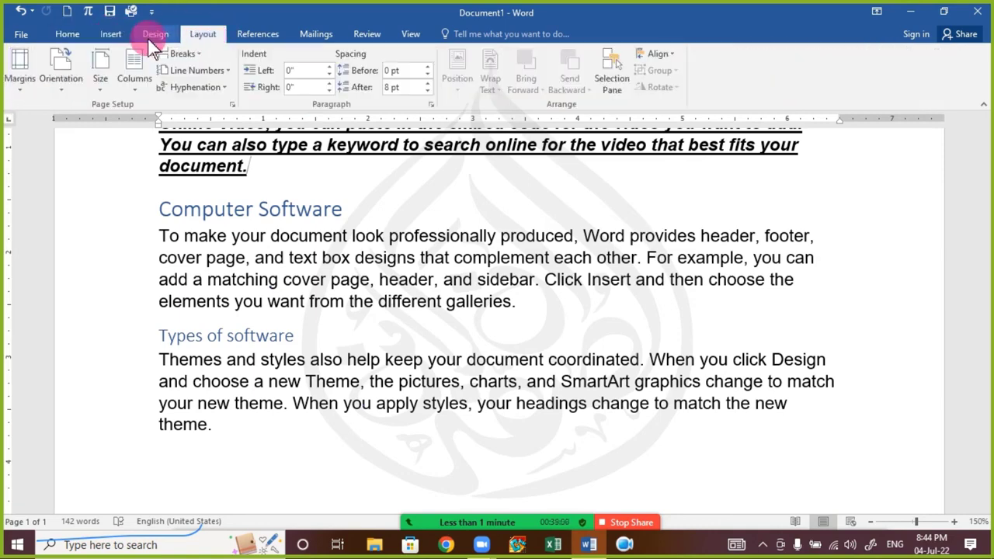
{"action": "left_click", "coordinate": [59, 34]}
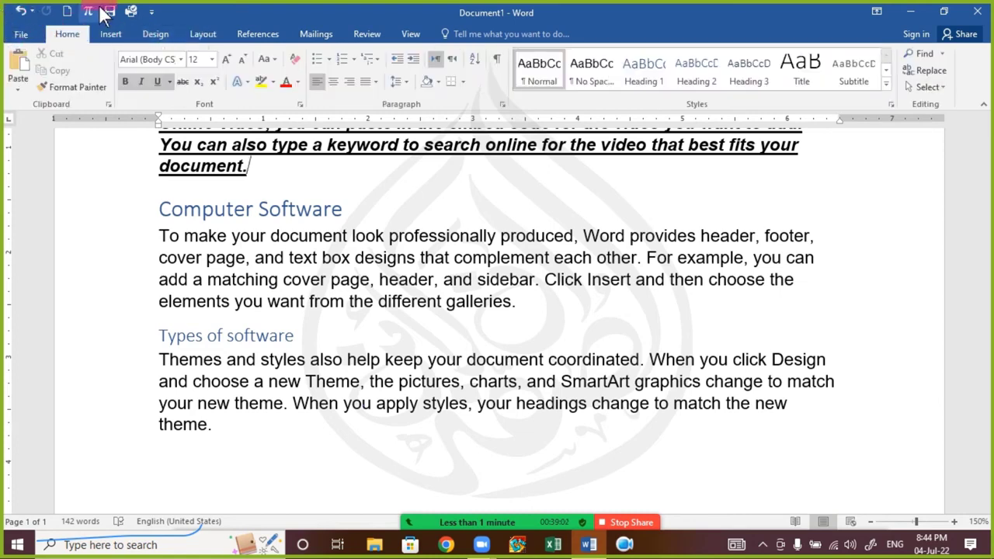
- Remove Quick Print and Save from the Quick Access Toolbar
{"action": "left_click", "coordinate": [152, 13]}
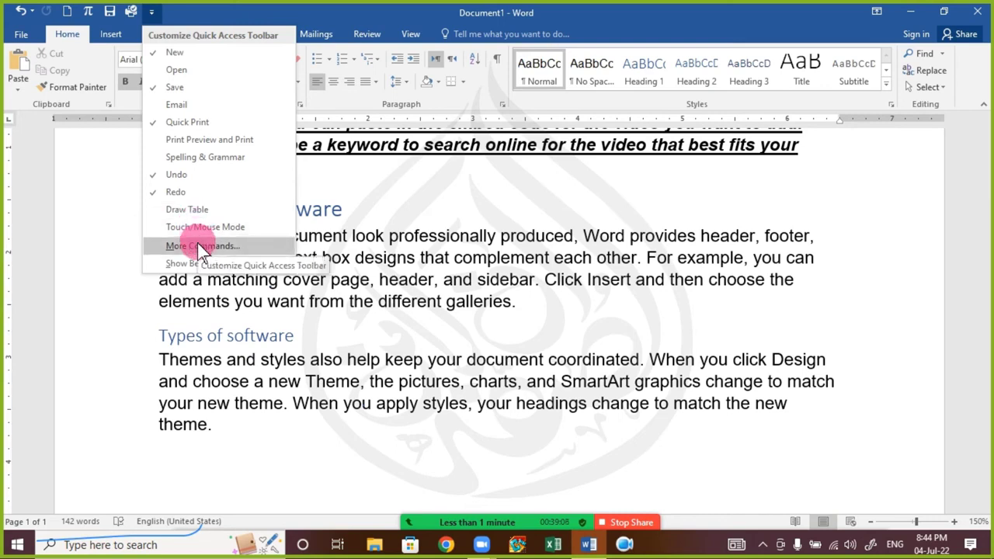
{"action": "left_click", "coordinate": [210, 123]}
{"action": "left_click", "coordinate": [131, 11]}
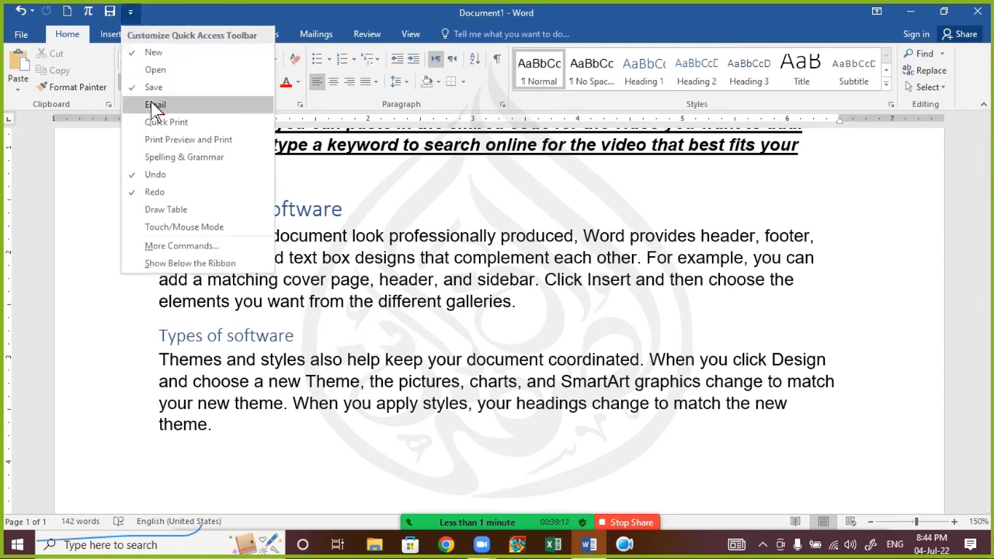
{"action": "left_click", "coordinate": [155, 89]}
- Examine the full Quick Access Toolbar customization settings with the Popular Commands list, and close Word Options without changes
{"action": "left_click", "coordinate": [108, 11]}
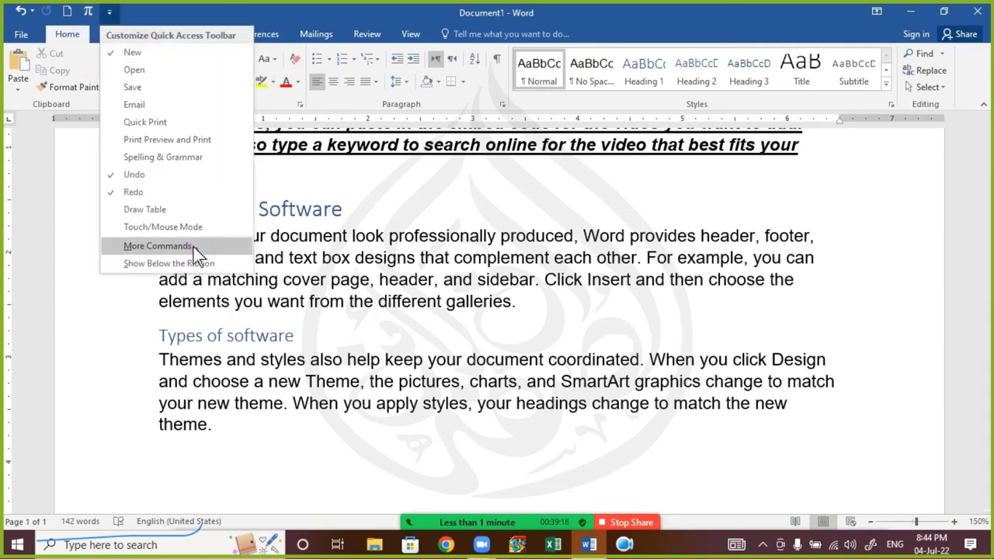
{"action": "left_click", "coordinate": [193, 247]}
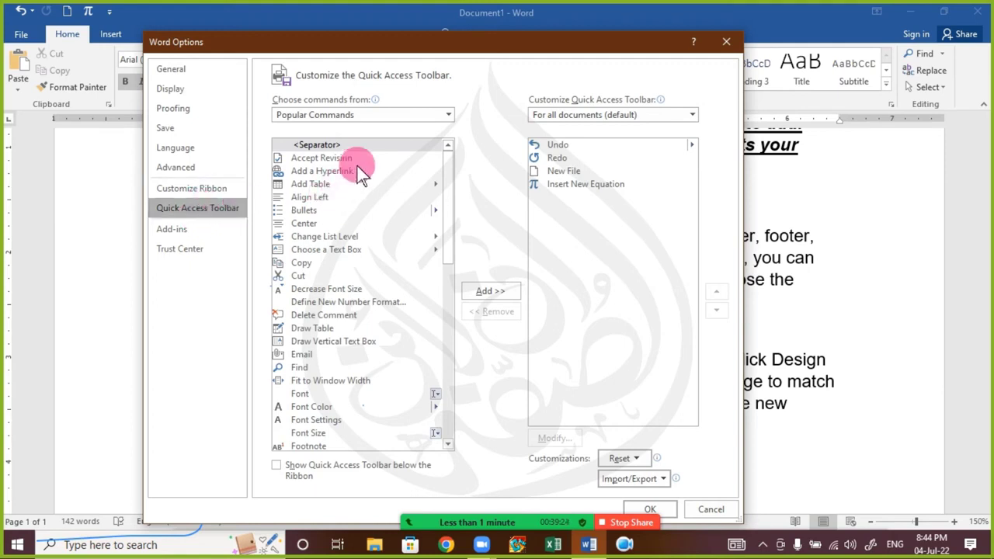
{"action": "left_click", "coordinate": [448, 114]}
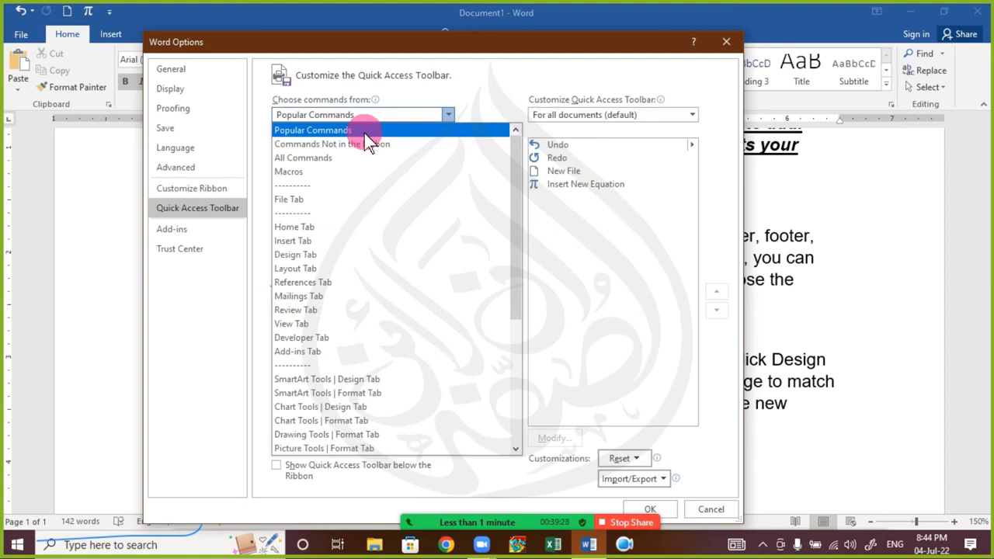
{"action": "left_click", "coordinate": [464, 84]}
{"action": "left_click_drag", "start_coordinate": [452, 212], "coordinate": [469, 175]}
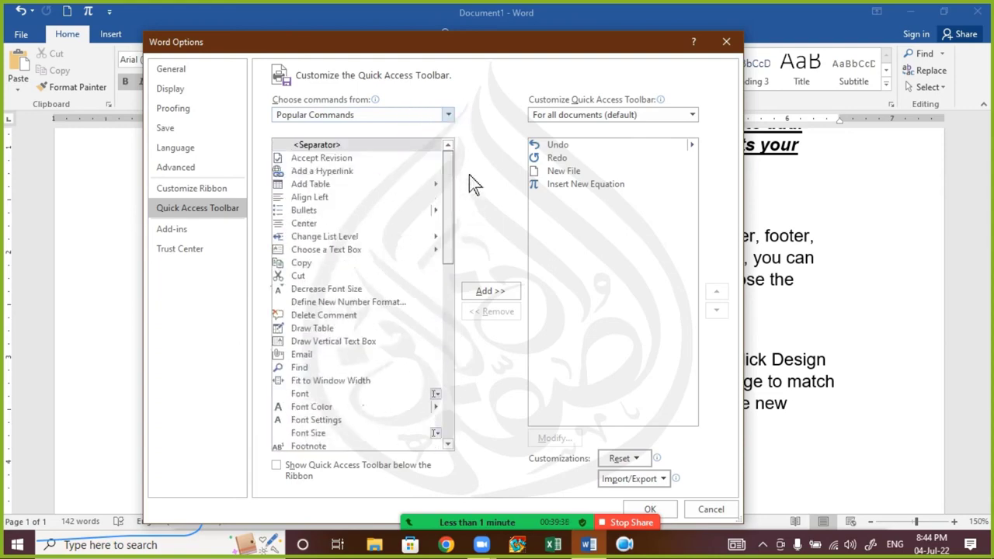
{"action": "left_click", "coordinate": [417, 231]}
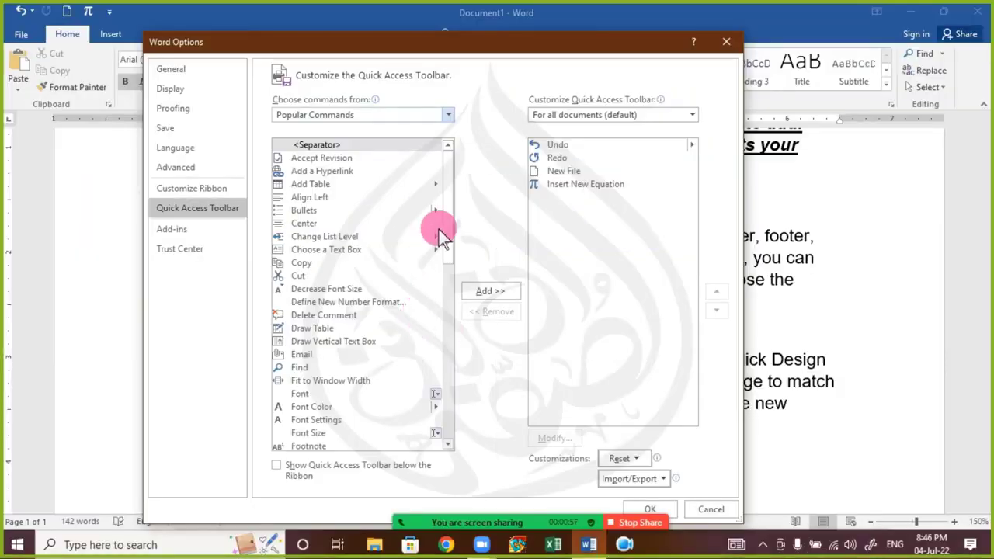
{"action": "mouse_move", "coordinate": [443, 208]}
{"action": "left_mouse_down"}
{"action": "mouse_move", "coordinate": [455, 217]}
{"action": "mouse_move", "coordinate": [457, 262]}
{"action": "mouse_move", "coordinate": [451, 195]}
{"action": "left_mouse_up"}
{"action": "left_click", "coordinate": [737, 36]}
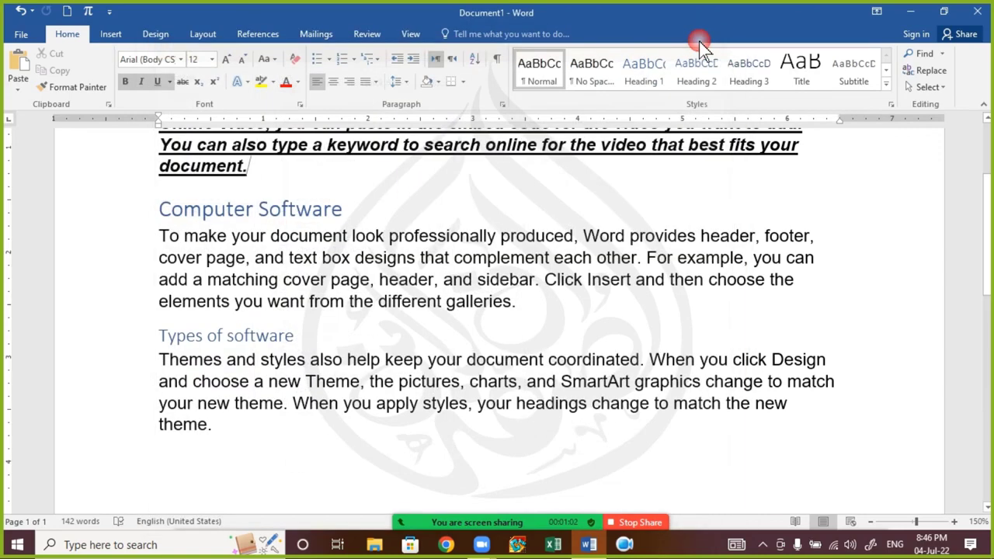
- Reopen the full toolbar customization settings, list the Commands Not in the Ribbon, and select All Caps
{"action": "left_click", "coordinate": [108, 12]}
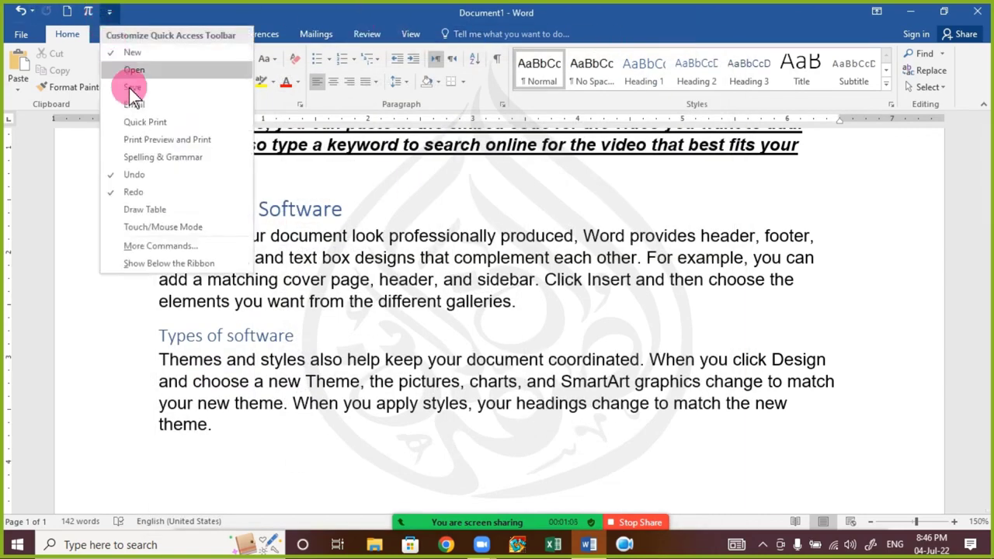
{"action": "left_click", "coordinate": [160, 246]}
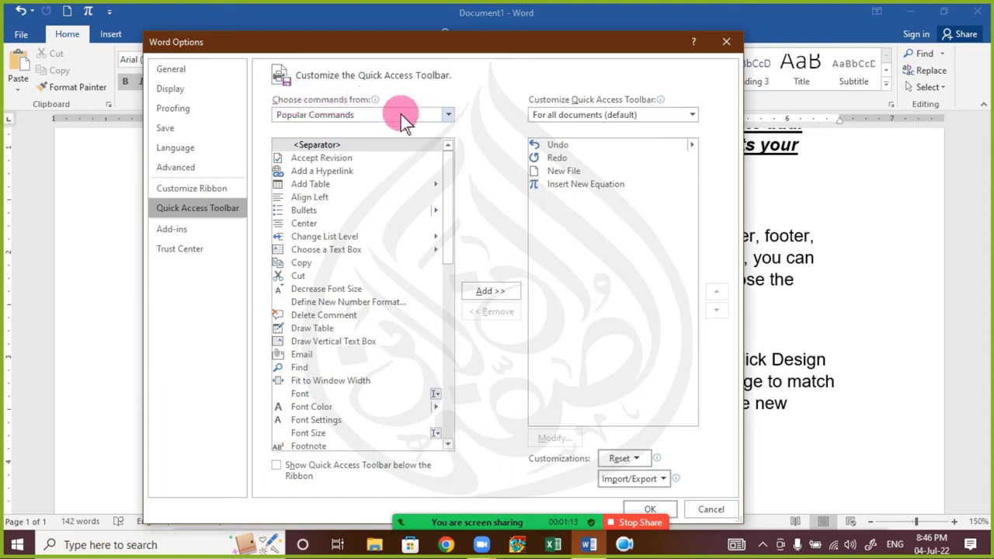
{"action": "left_click", "coordinate": [446, 115]}
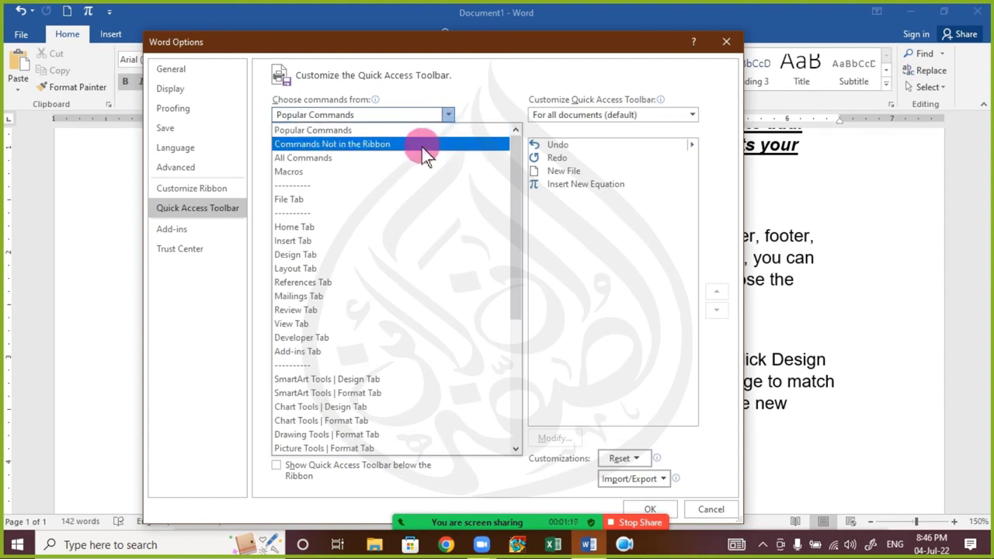
{"action": "left_click", "coordinate": [423, 146]}
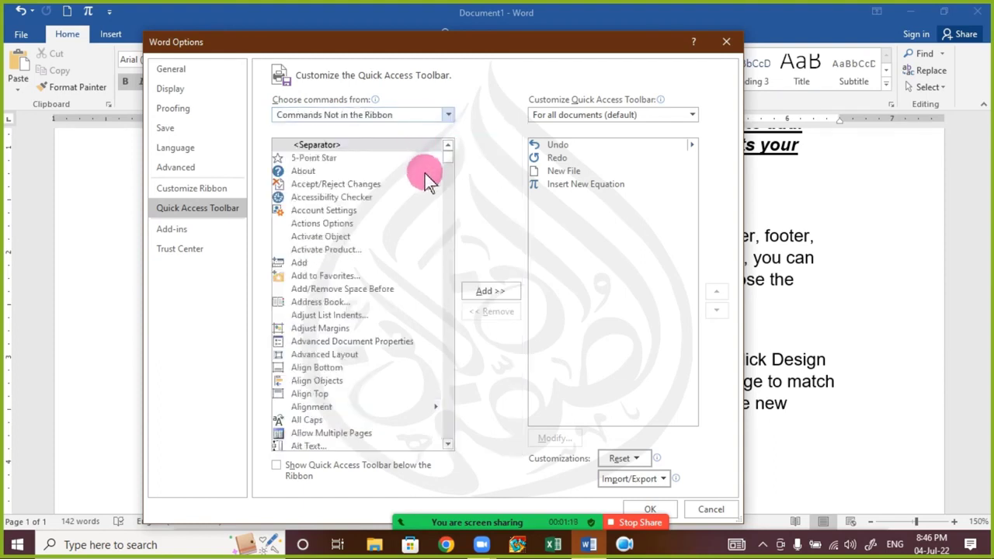
{"action": "mouse_move", "coordinate": [447, 159]}
{"action": "left_mouse_down"}
{"action": "mouse_move", "coordinate": [456, 196]}
{"action": "mouse_move", "coordinate": [431, 291]}
{"action": "mouse_move", "coordinate": [448, 443]}
{"action": "mouse_move", "coordinate": [441, 163]}
{"action": "left_mouse_up"}
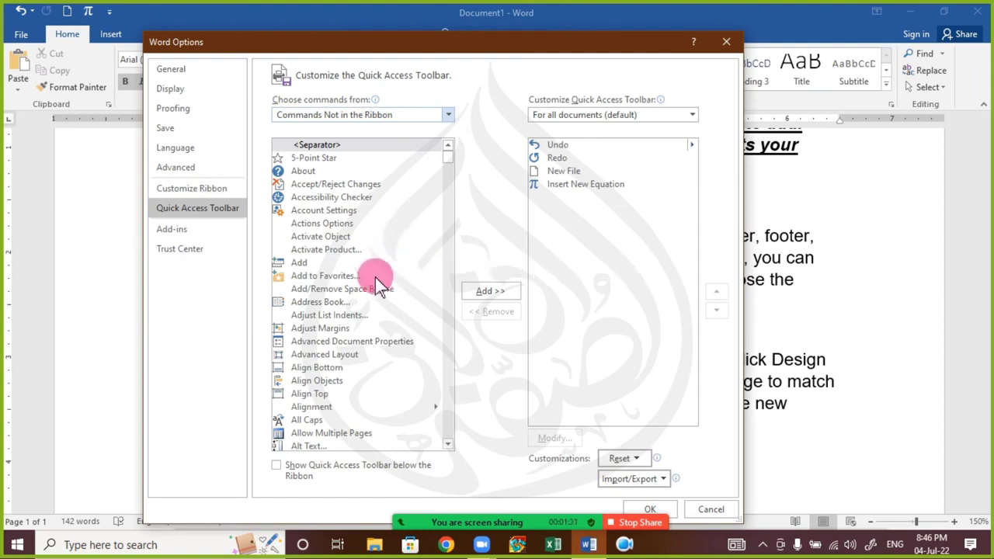
{"action": "left_click", "coordinate": [308, 421]}
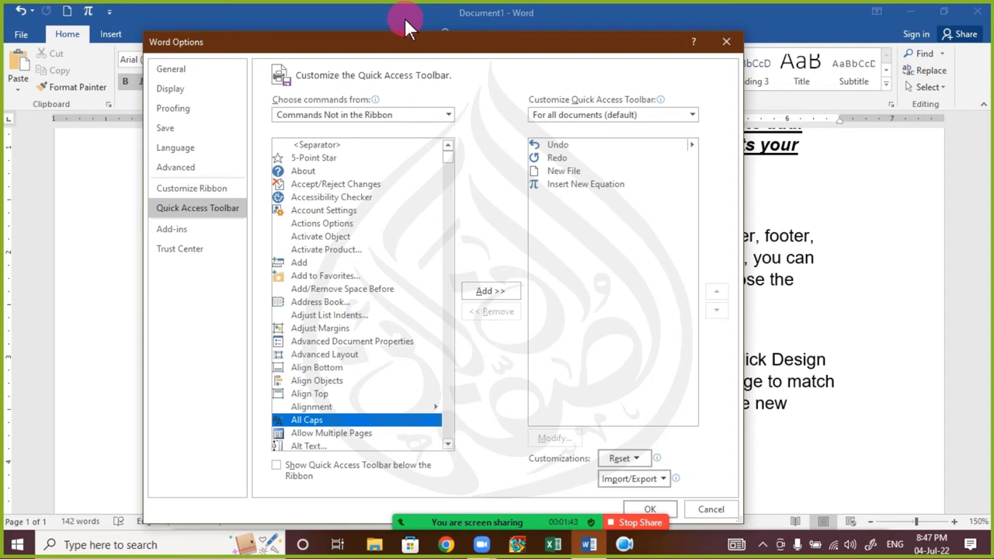
- Look through All Commands available for the Quick Access Toolbar, and switch the list to Macros
{"action": "left_click", "coordinate": [410, 118]}
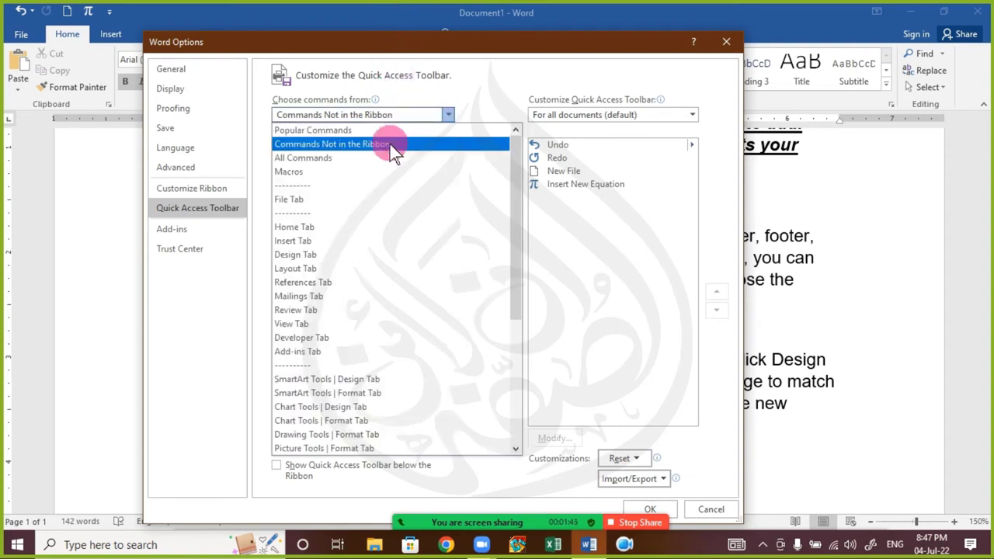
{"action": "left_click", "coordinate": [388, 160]}
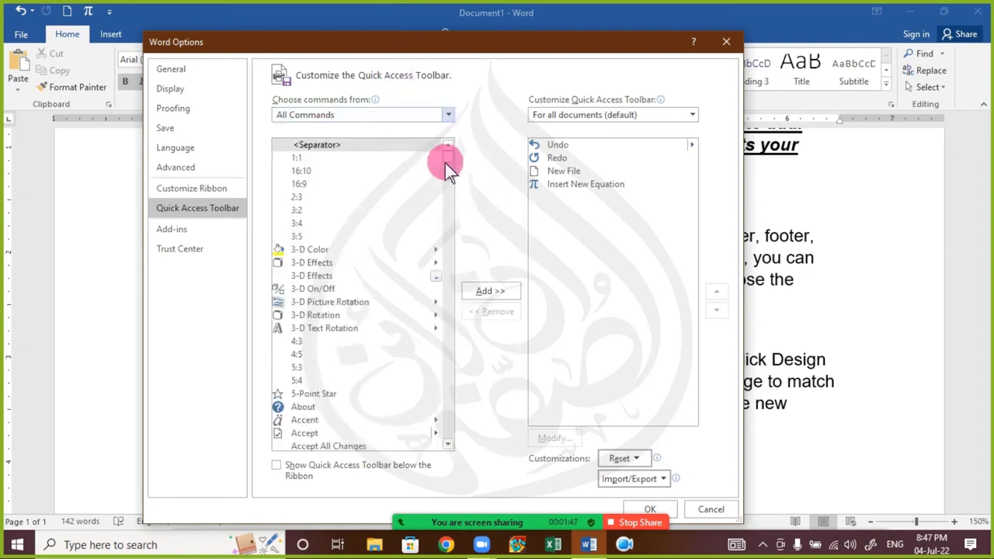
{"action": "left_click_drag", "start_coordinate": [446, 159], "coordinate": [445, 136]}
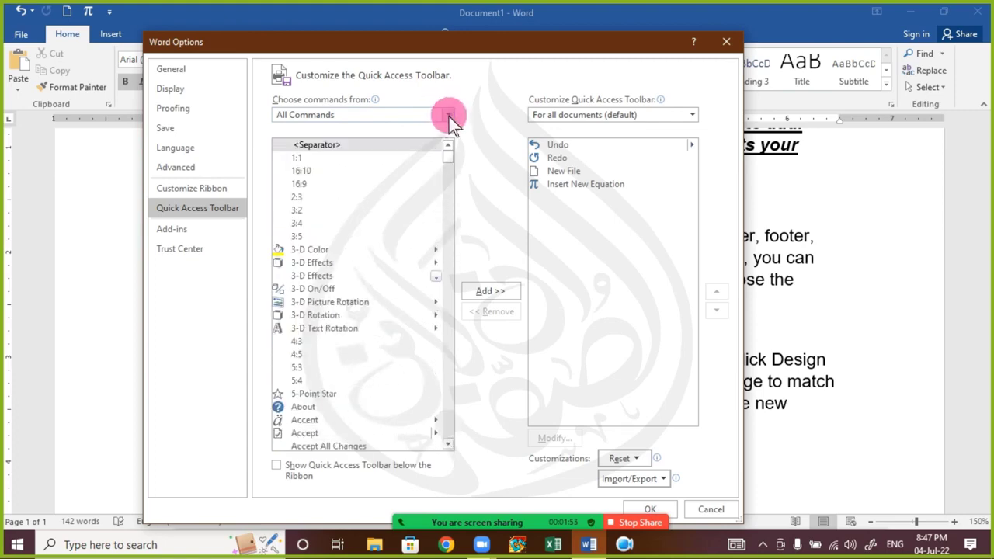
{"action": "left_click", "coordinate": [449, 115]}
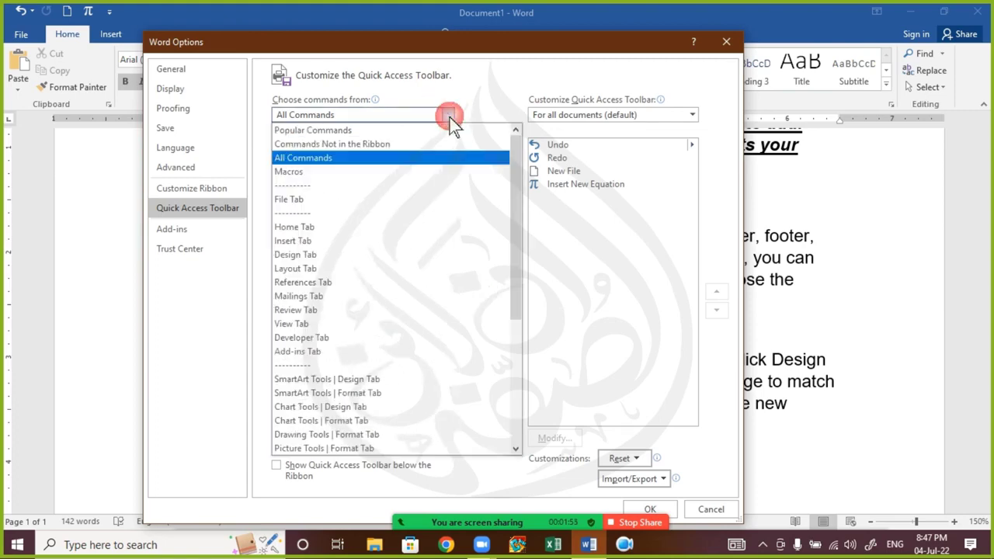
{"action": "left_click", "coordinate": [424, 173]}
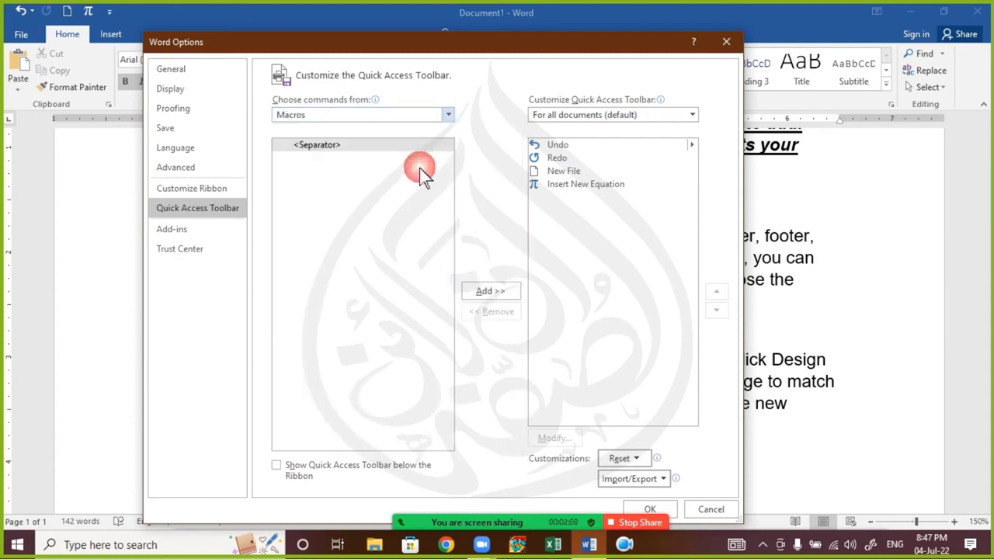
- Look over the remaining command categories by ribbon tab, and close Word Options without changing the toolbar
{"action": "left_click", "coordinate": [448, 117]}
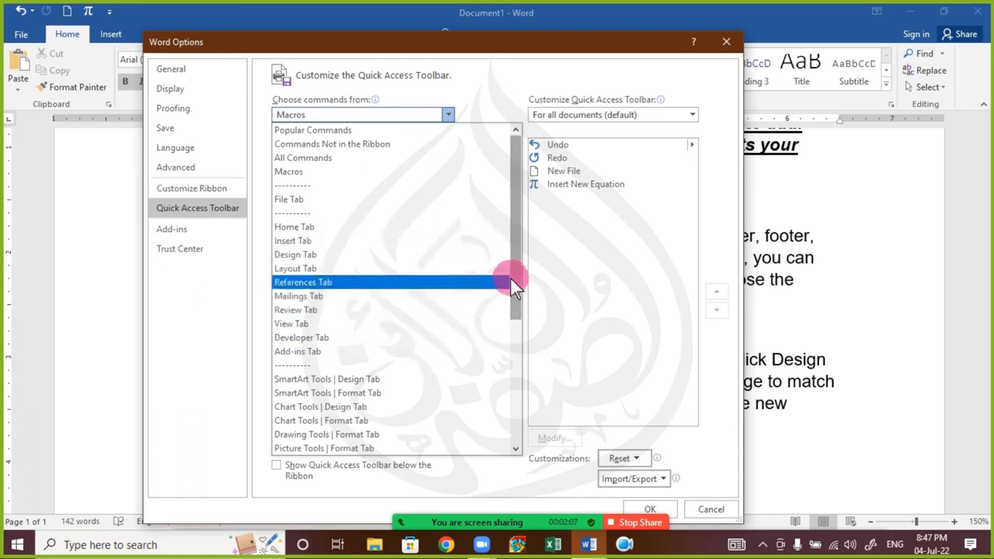
{"action": "left_click_drag", "start_coordinate": [513, 272], "coordinate": [516, 282]}
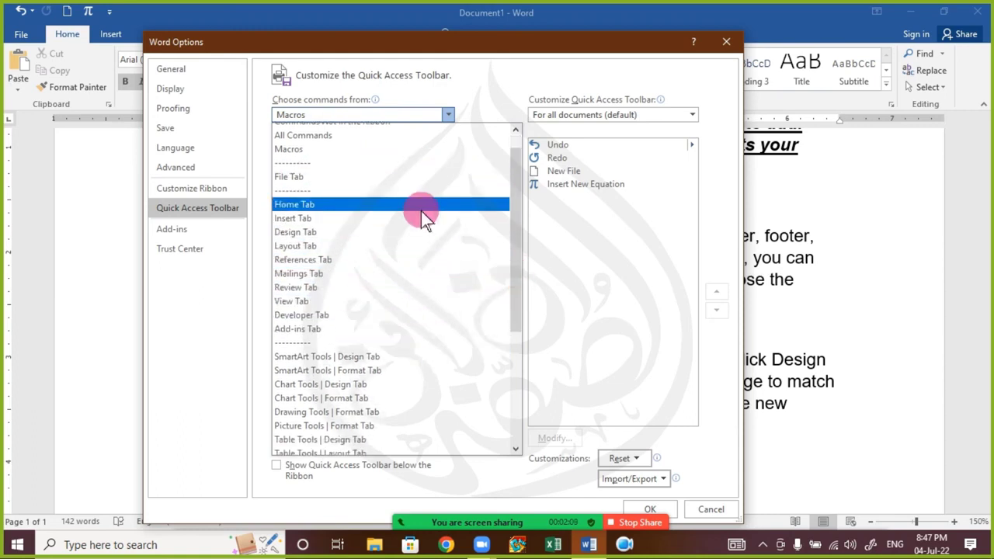
{"action": "left_click", "coordinate": [683, 41]}
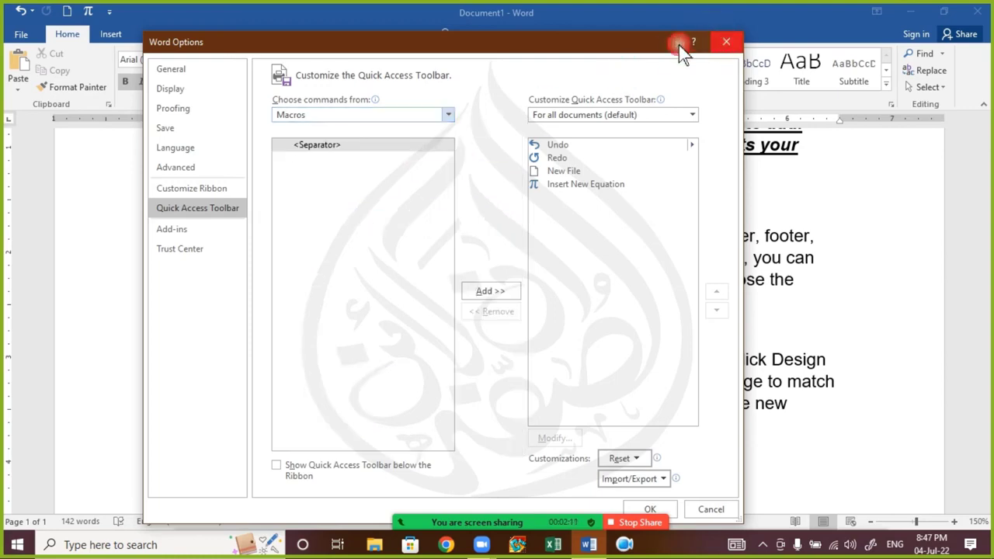
{"action": "left_click", "coordinate": [727, 43]}
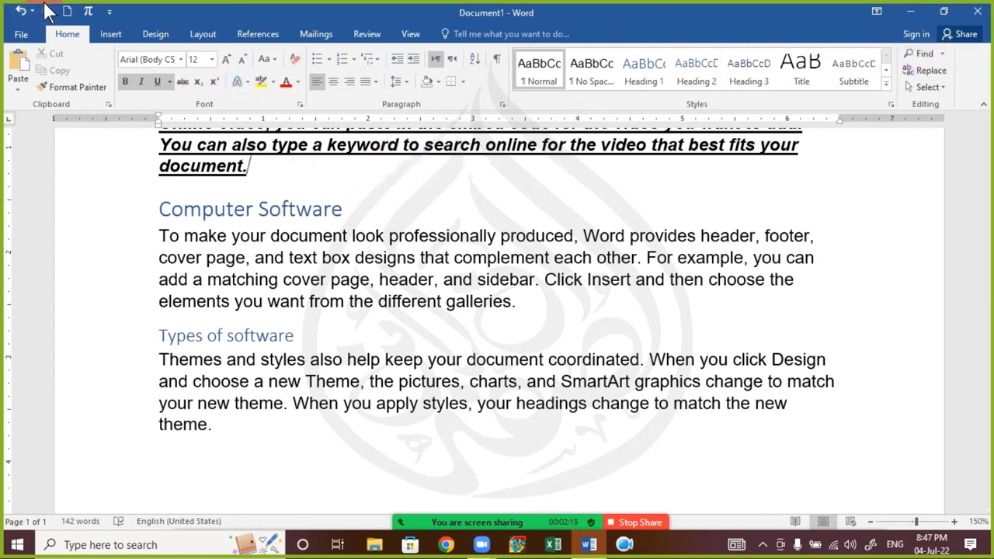
- Add the Find dialog command from the Home Tab command list to the Quick Access Toolbar
{"action": "left_click", "coordinate": [109, 14]}
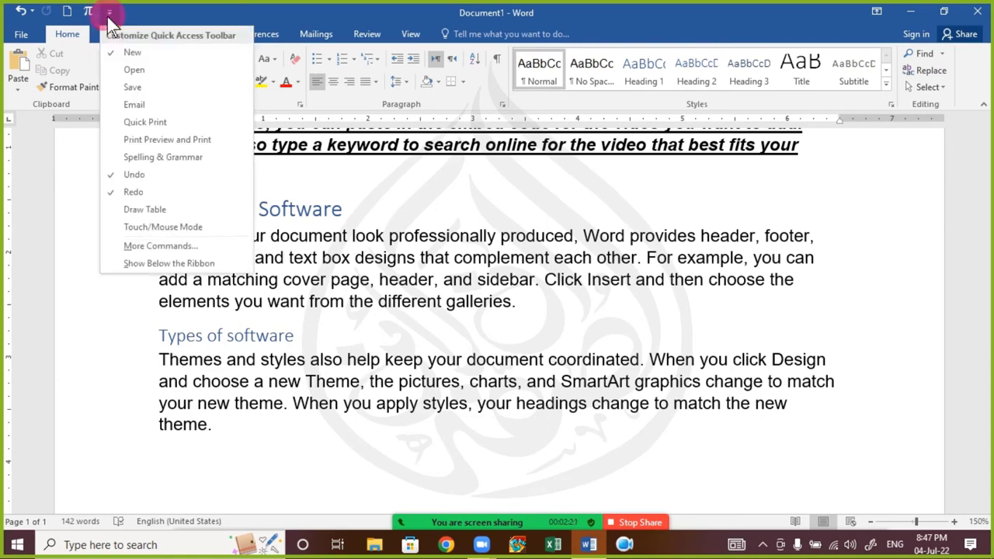
{"action": "left_click", "coordinate": [161, 246]}
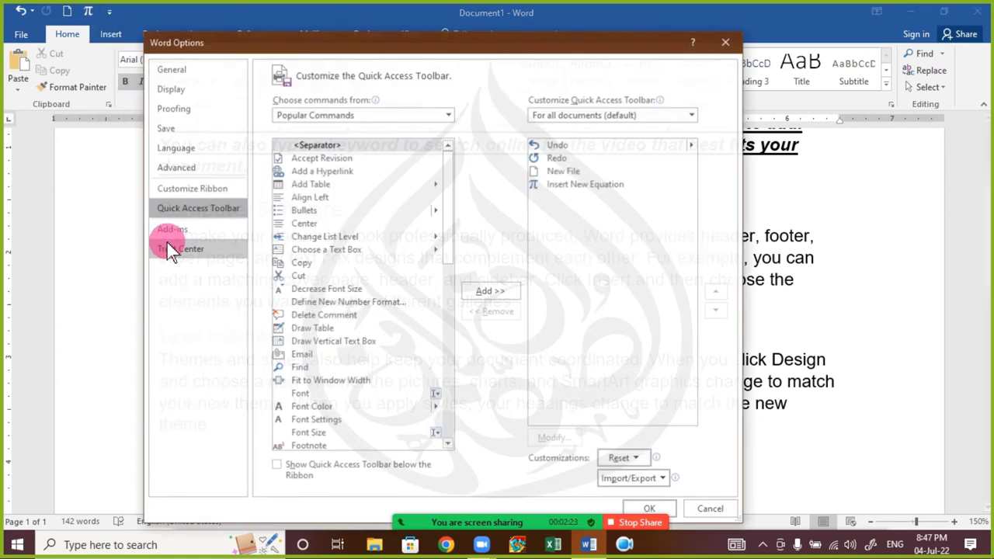
{"action": "left_click", "coordinate": [395, 115]}
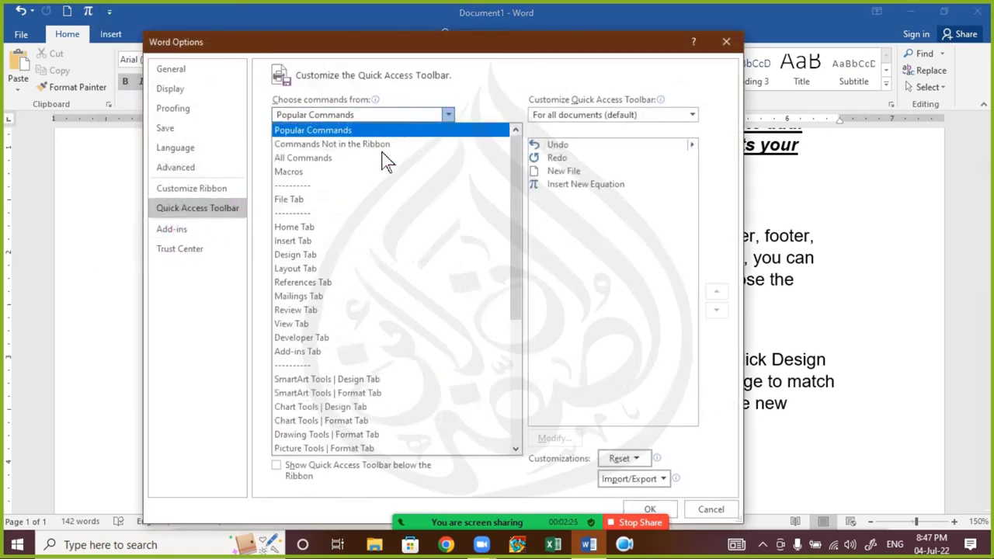
{"action": "left_click", "coordinate": [348, 229]}
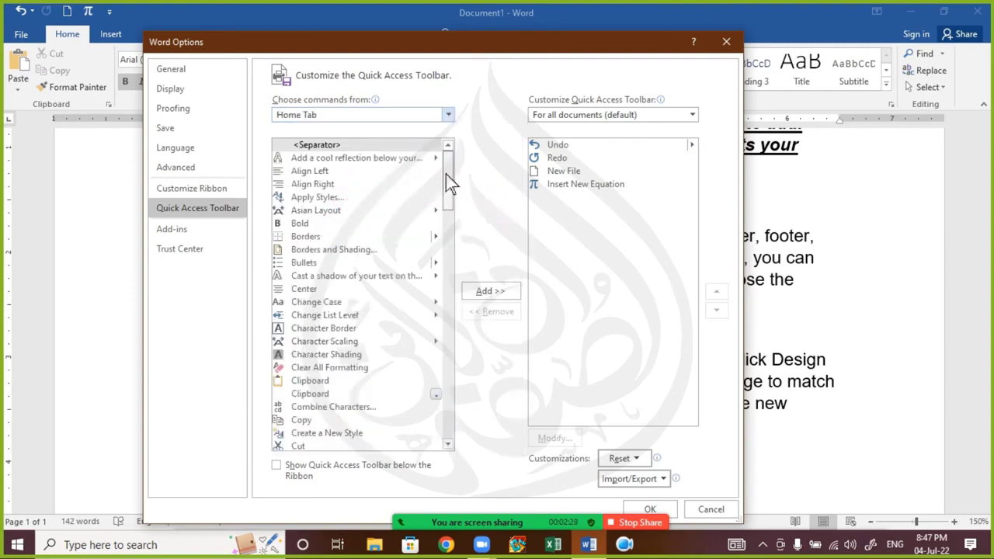
{"action": "mouse_move", "coordinate": [442, 178]}
{"action": "left_mouse_down"}
{"action": "mouse_move", "coordinate": [441, 415]}
{"action": "mouse_move", "coordinate": [463, 308]}
{"action": "mouse_move", "coordinate": [474, 167]}
{"action": "mouse_move", "coordinate": [456, 285]}
{"action": "mouse_move", "coordinate": [459, 224]}
{"action": "left_mouse_up"}
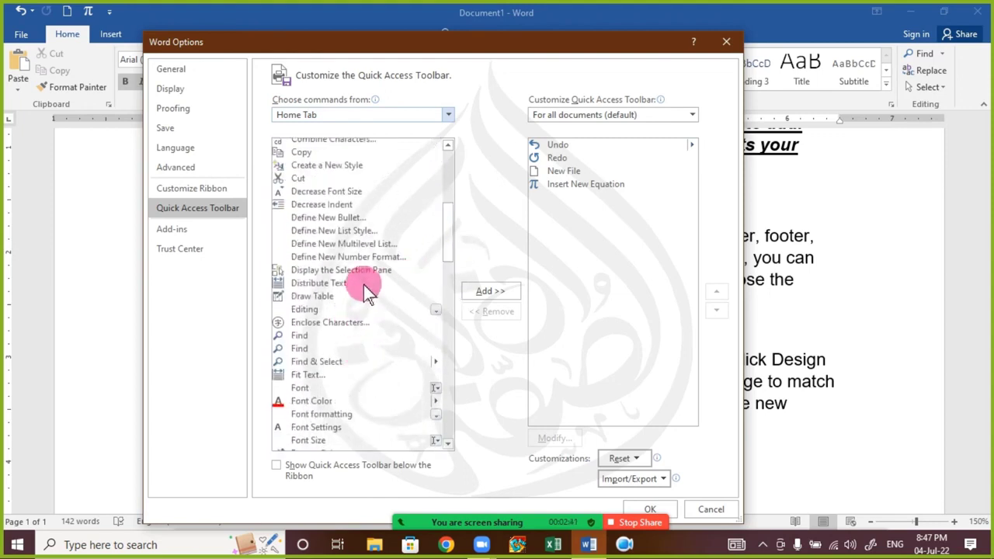
{"action": "mouse_move", "coordinate": [449, 277]}
{"action": "left_mouse_down"}
{"action": "mouse_move", "coordinate": [448, 222]}
{"action": "mouse_move", "coordinate": [445, 258]}
{"action": "left_mouse_up"}
{"action": "left_click", "coordinate": [299, 290]}
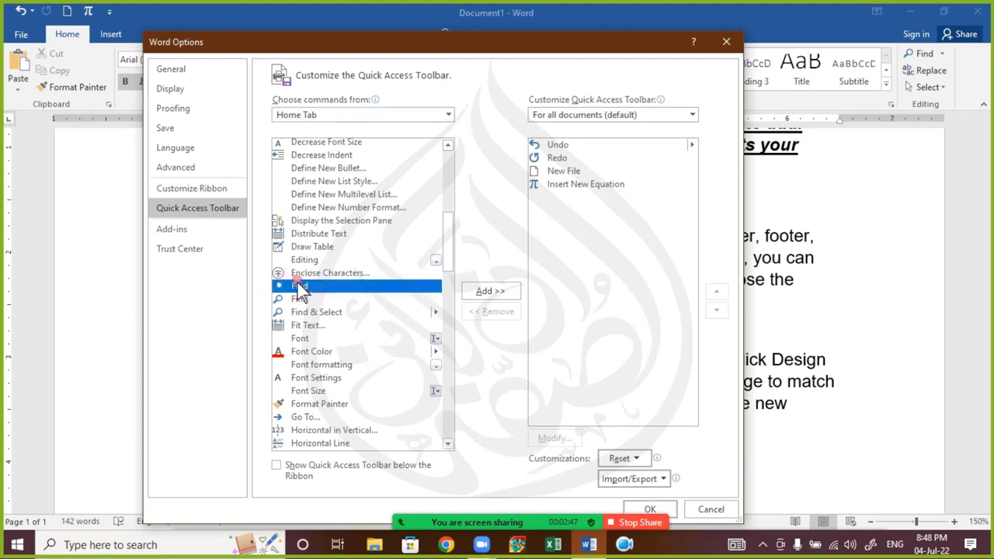
{"action": "left_click", "coordinate": [496, 293]}
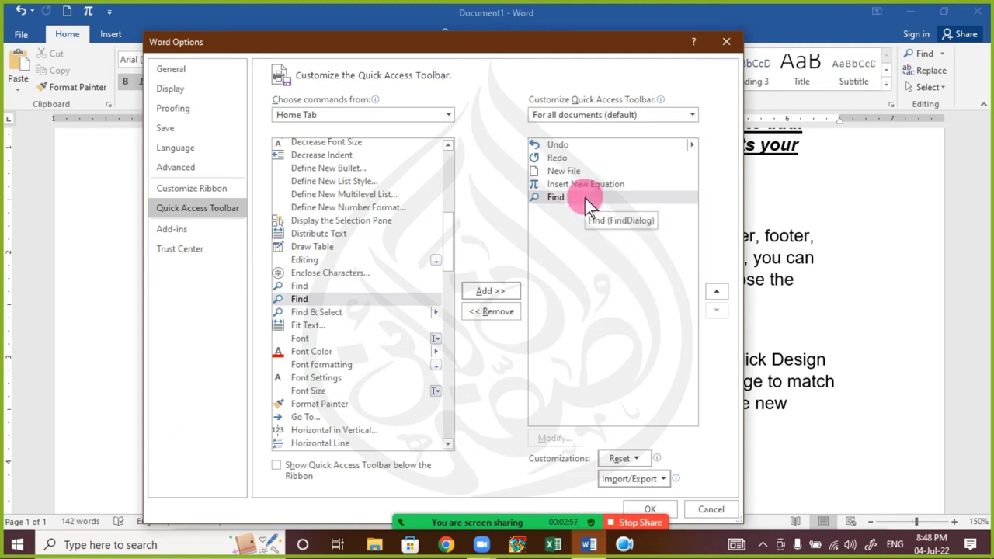
{"action": "left_click", "coordinate": [650, 510]}
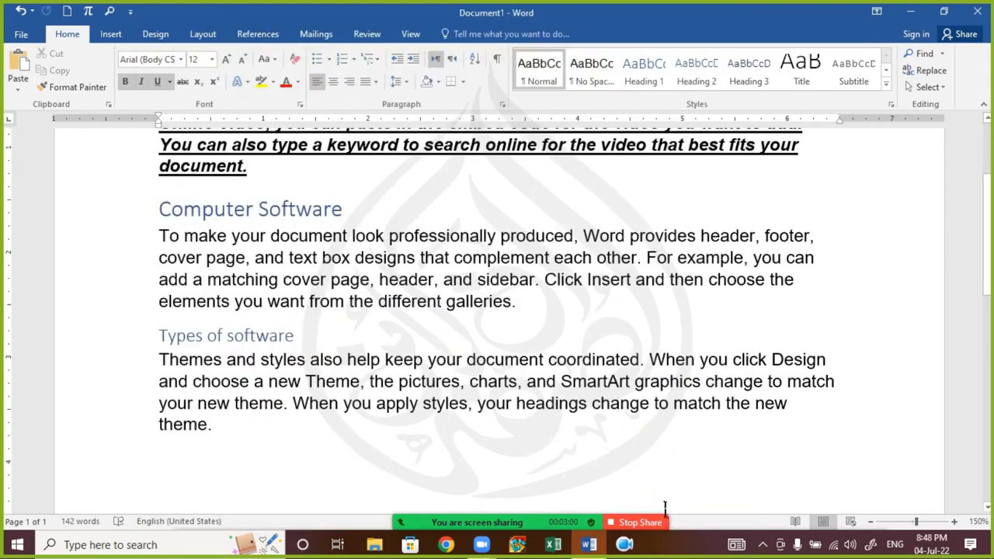
- View the Find and Replace dialog and the Navigation search pane, closing each one without searching
{"action": "left_click", "coordinate": [110, 11]}
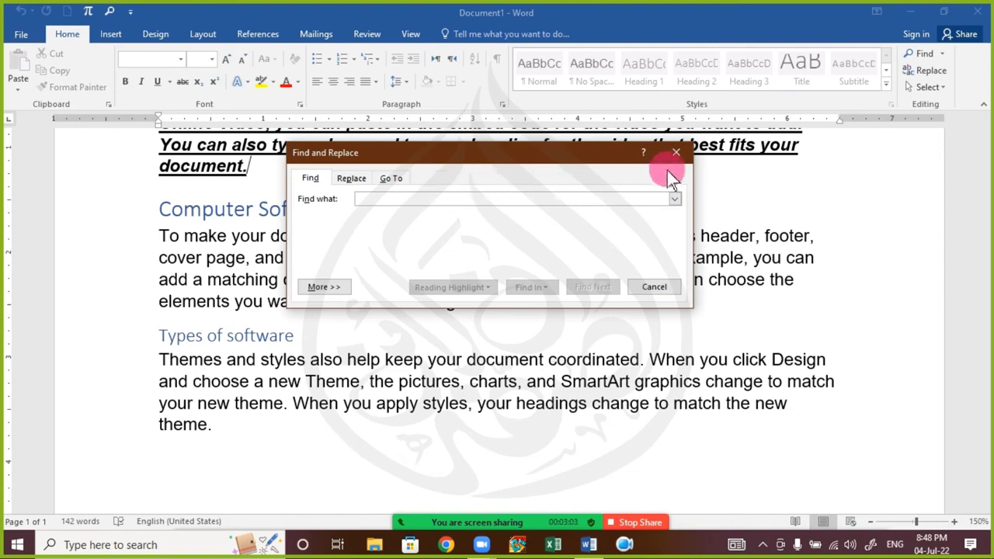
{"action": "left_click", "coordinate": [671, 153]}
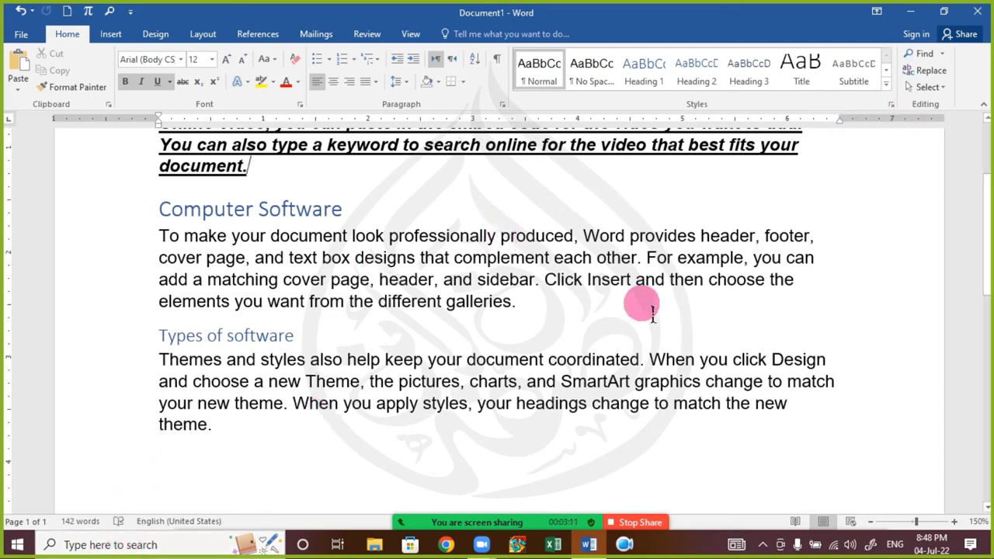
{"action": "key", "text": "ctrl+f"}
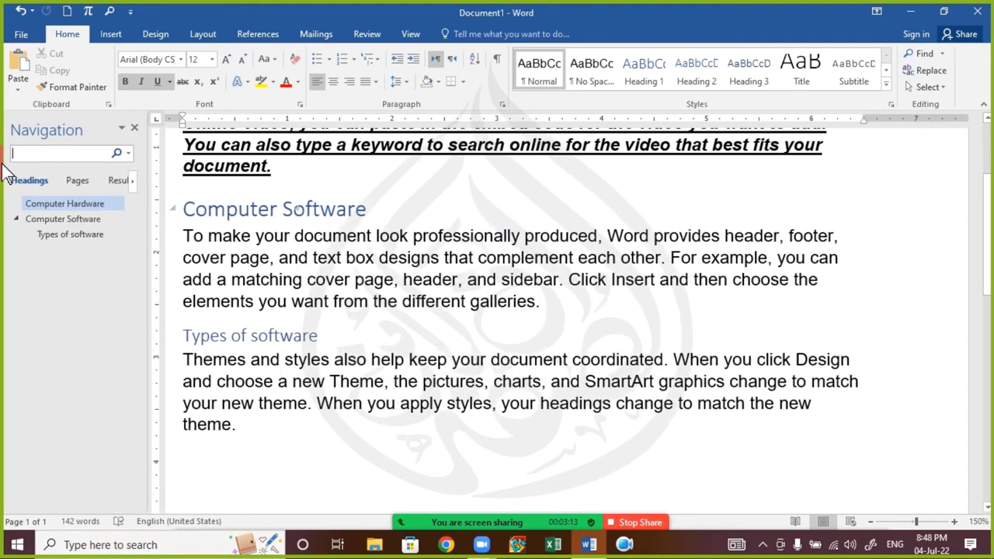
{"action": "left_click", "coordinate": [136, 126]}
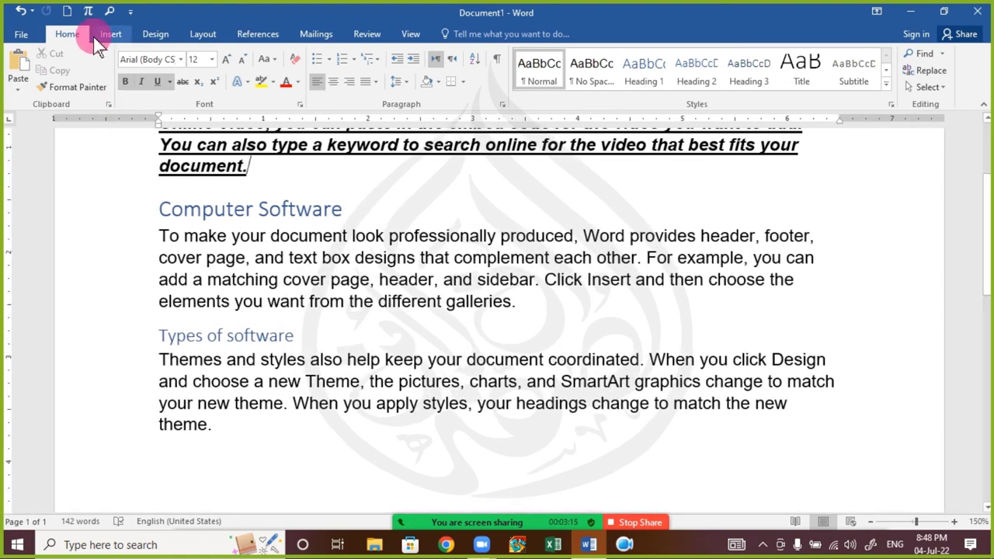
- Move the Quick Access Toolbar below the ribbon, and return it above the ribbon
{"action": "left_click", "coordinate": [131, 14]}
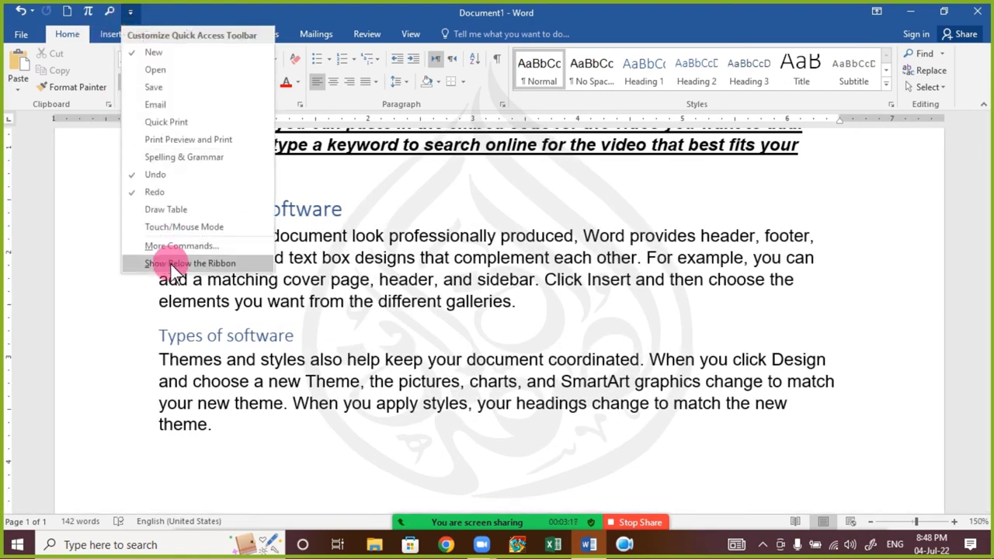
{"action": "left_click", "coordinate": [164, 262]}
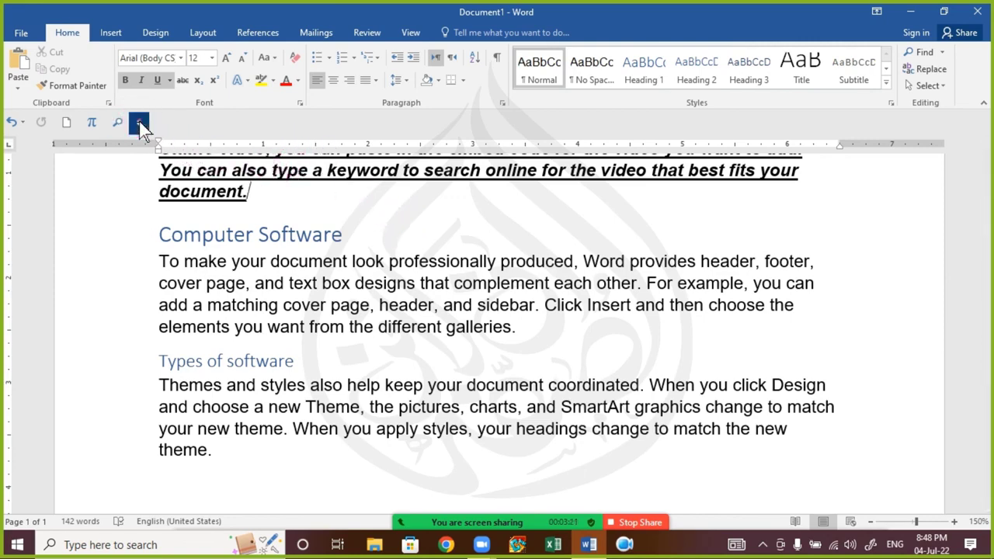
{"action": "left_click", "coordinate": [140, 124]}
{"action": "left_click", "coordinate": [172, 371]}
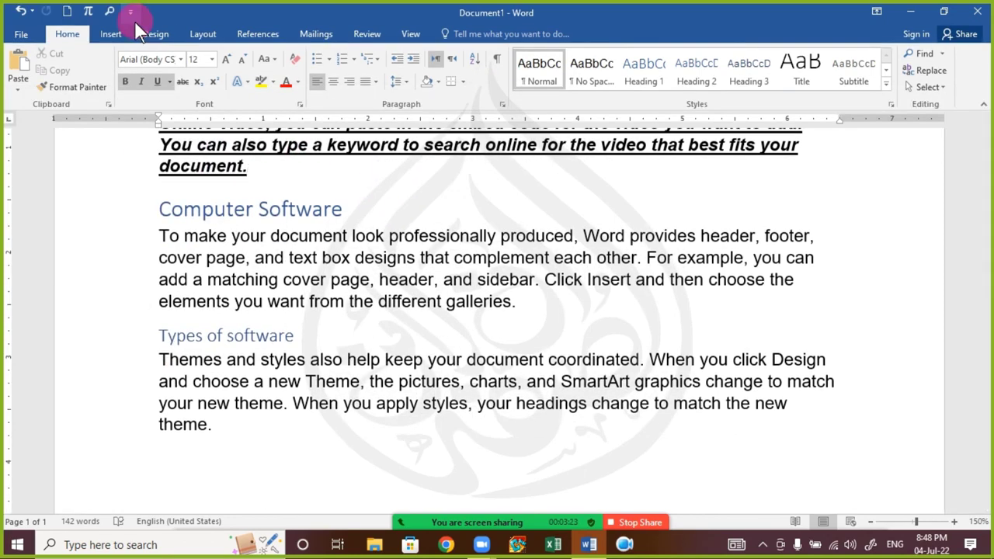
- Add the Format Painter command from the Home Tab command list to the Quick Access Toolbar
{"action": "left_click", "coordinate": [131, 13]}
{"action": "left_click", "coordinate": [175, 246]}
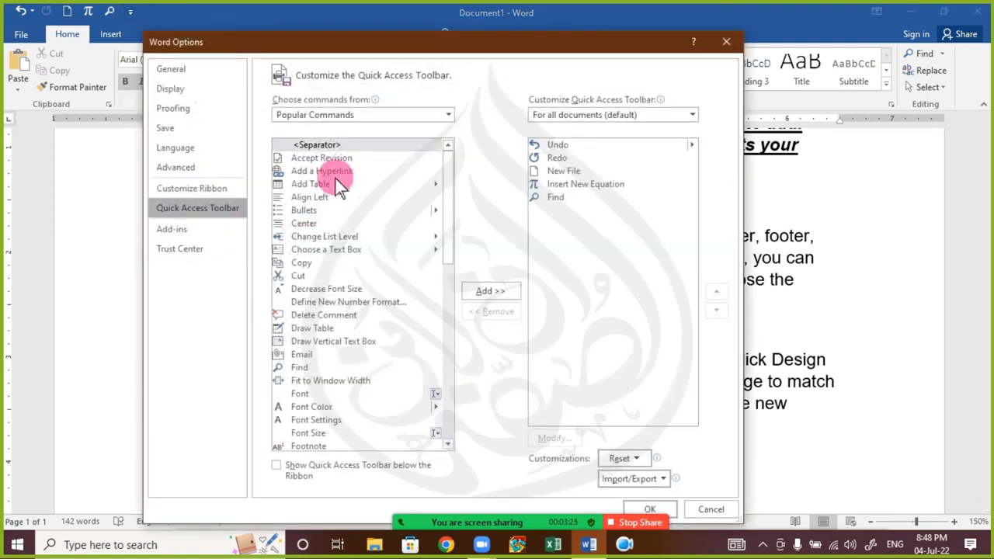
{"action": "left_click", "coordinate": [353, 115]}
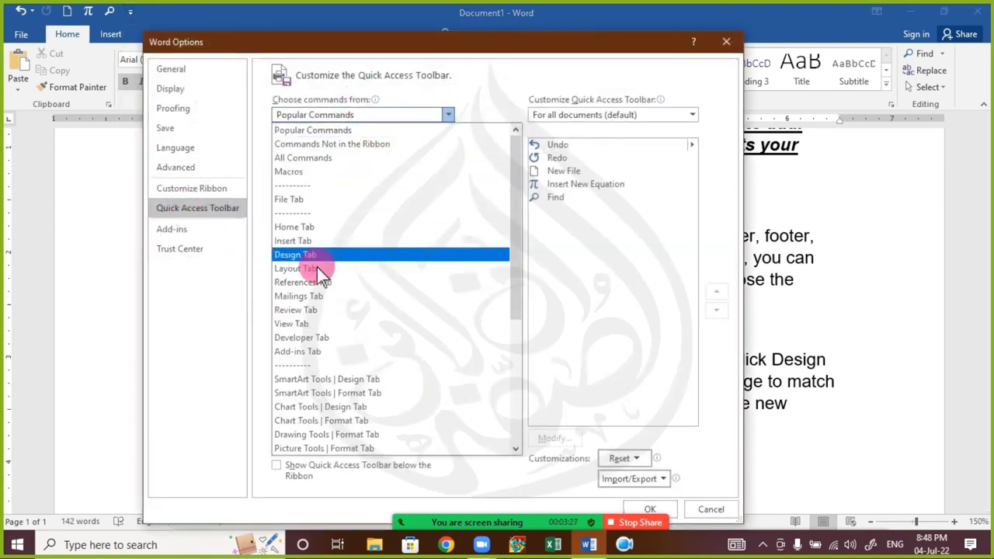
{"action": "left_click", "coordinate": [352, 228]}
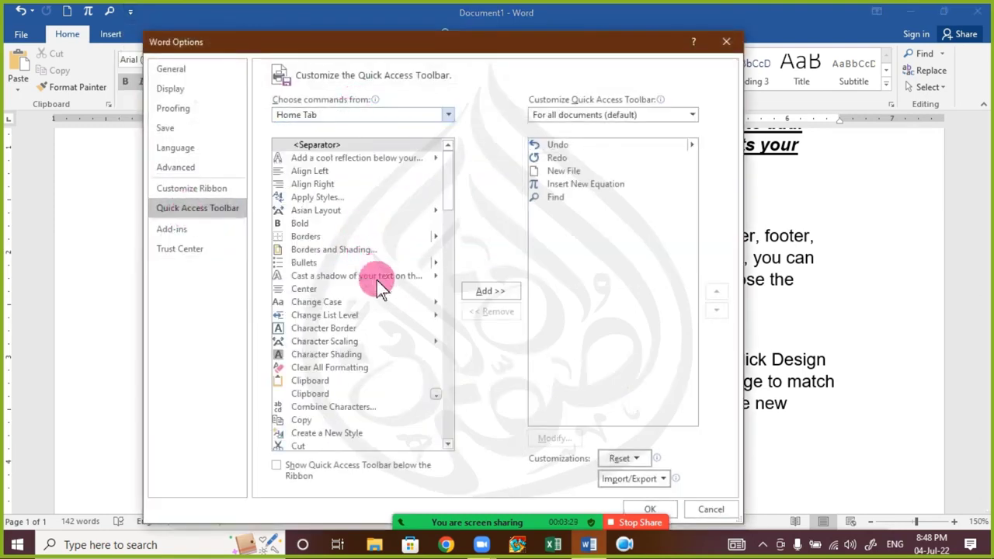
{"action": "mouse_move", "coordinate": [449, 203]}
{"action": "left_mouse_down"}
{"action": "mouse_move", "coordinate": [430, 381]}
{"action": "mouse_move", "coordinate": [437, 472]}
{"action": "mouse_move", "coordinate": [455, 291]}
{"action": "left_mouse_up"}
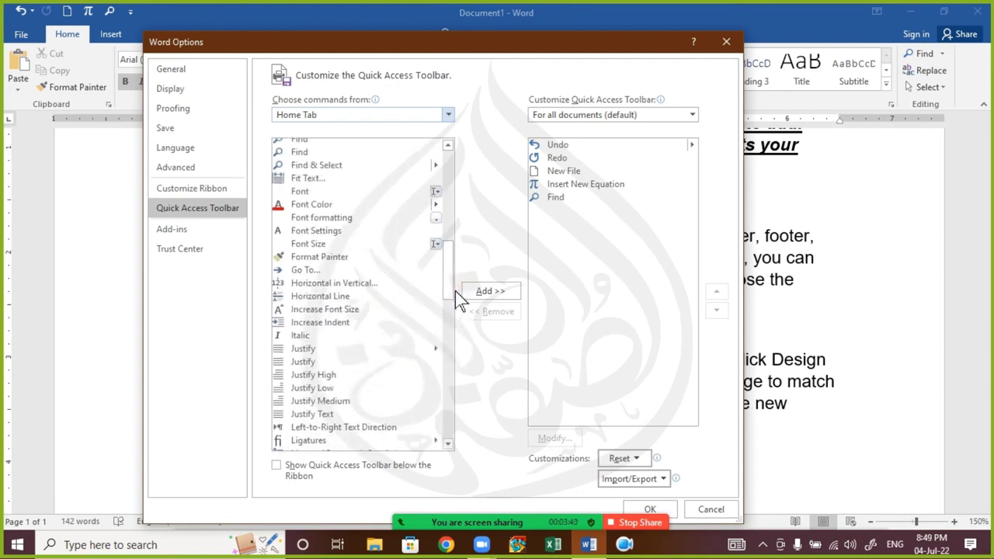
{"action": "left_click", "coordinate": [351, 253]}
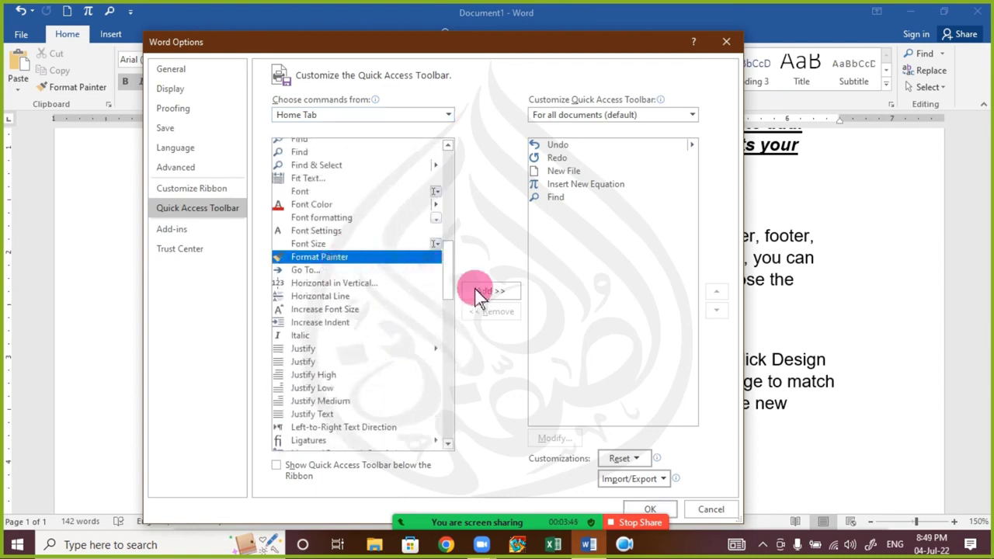
{"action": "left_click", "coordinate": [492, 292]}
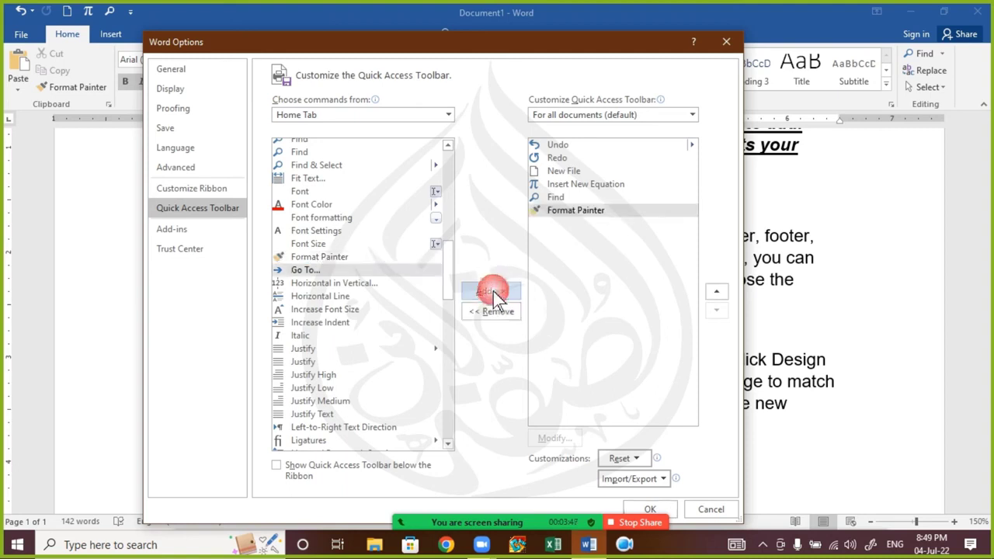
{"action": "left_click", "coordinate": [644, 509]}
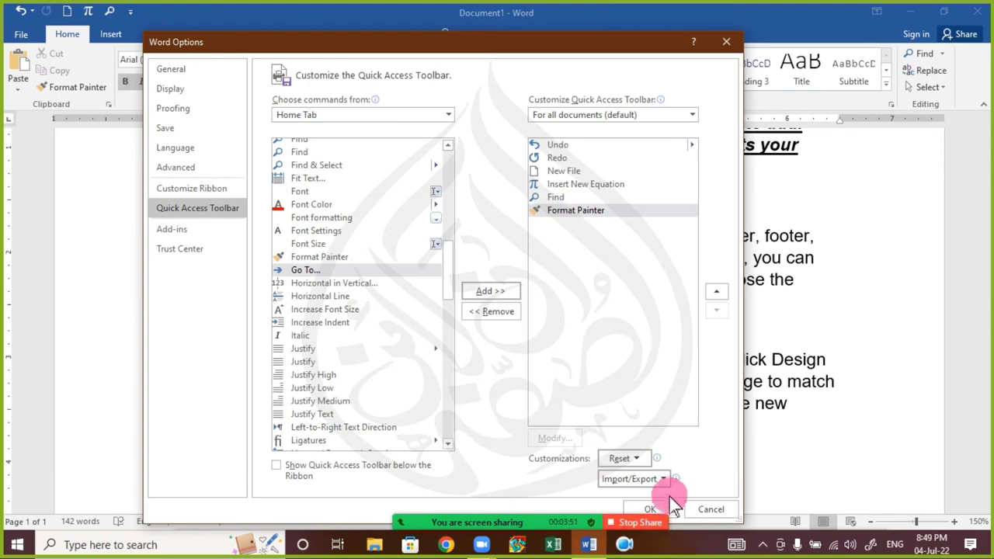
{"action": "left_click", "coordinate": [656, 509]}
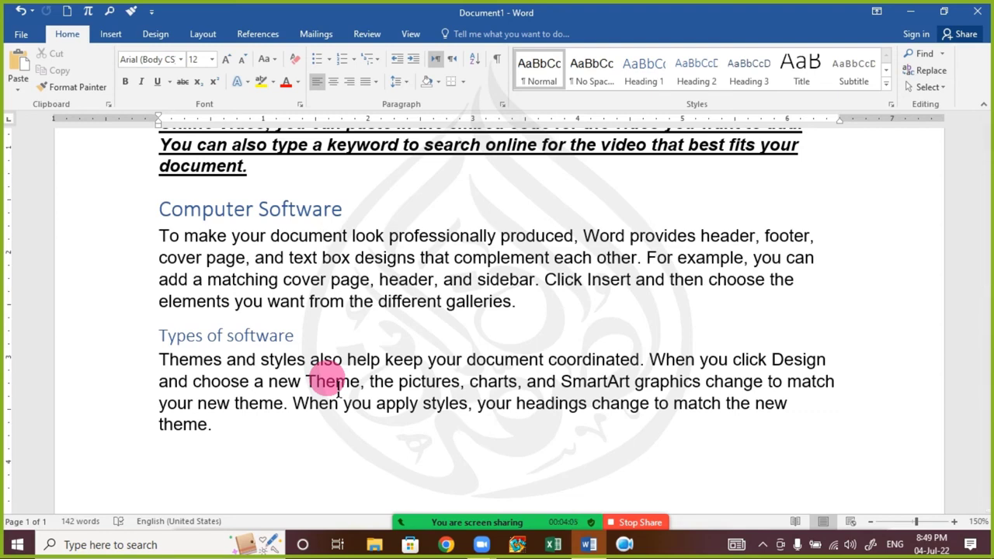
- Place the cursor inside the word "matching" under Computer Software, and view the shortcut key tips for the ribbon and Quick Access Toolbar
{"action": "left_click", "coordinate": [284, 279]}
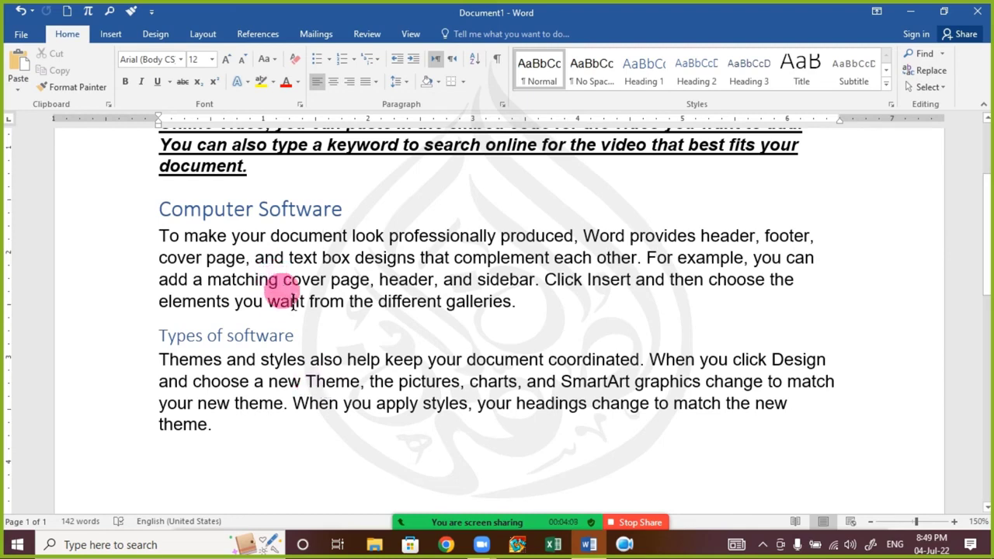
{"action": "left_click_drag", "start_coordinate": [246, 441], "coordinate": [152, 209]}
{"action": "left_click", "coordinate": [269, 288]}
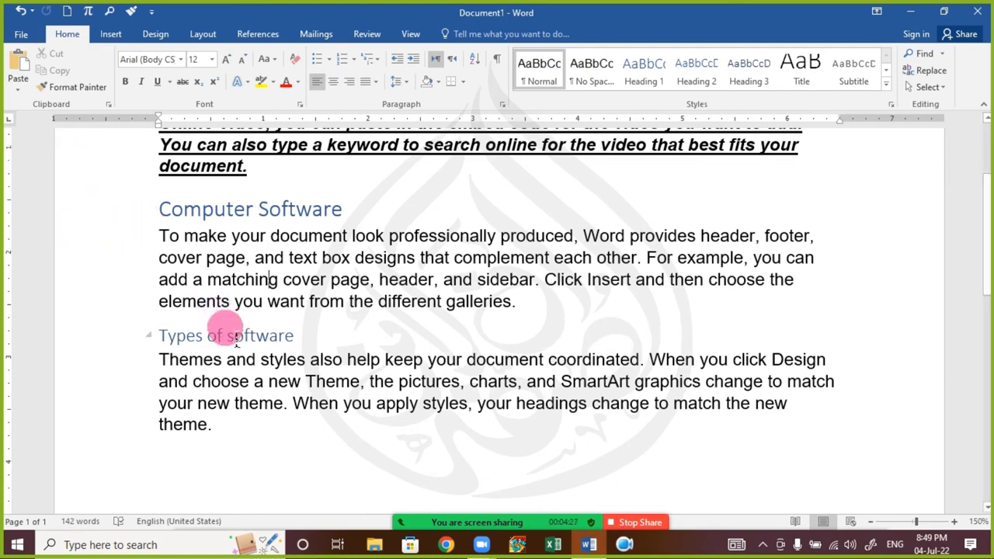
{"action": "key", "text": "alt"}
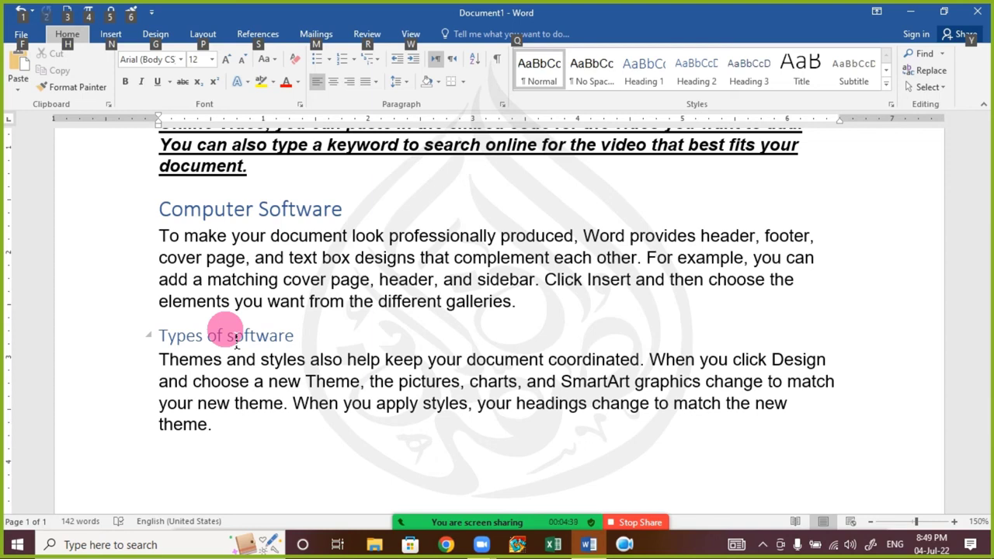
{"action": "key", "text": "Escape"}
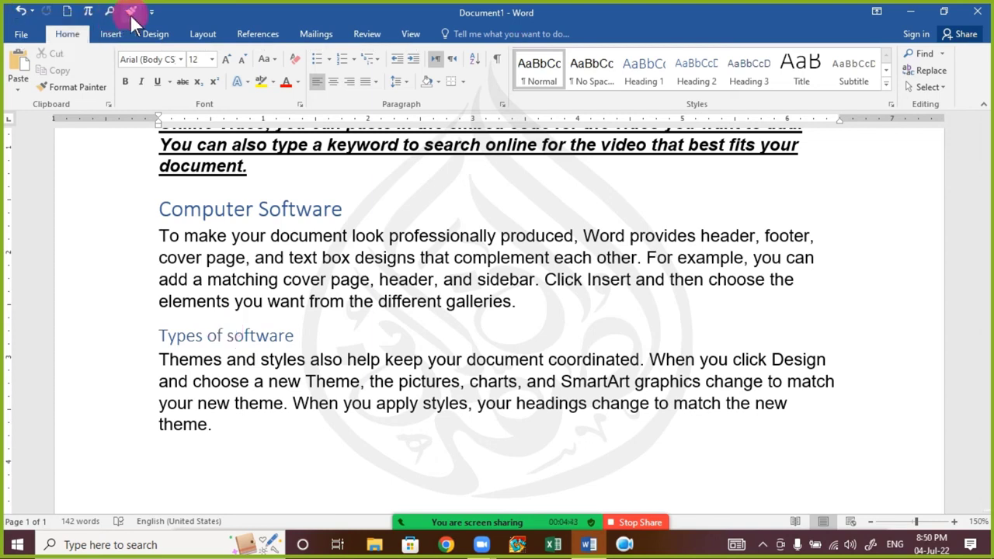
- Try Format Painter through its ribbon shortcut, and remove the paragraph break inserted inside the word "matching"
{"action": "key", "text": "alt"}
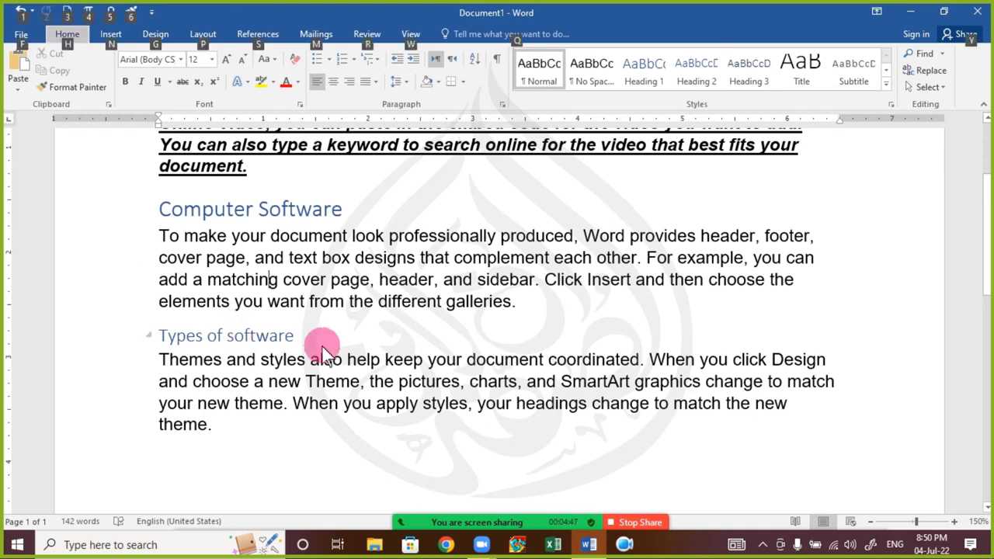
{"action": "key", "text": "h"}
{"action": "key", "text": "f"}
{"action": "key", "text": "p"}
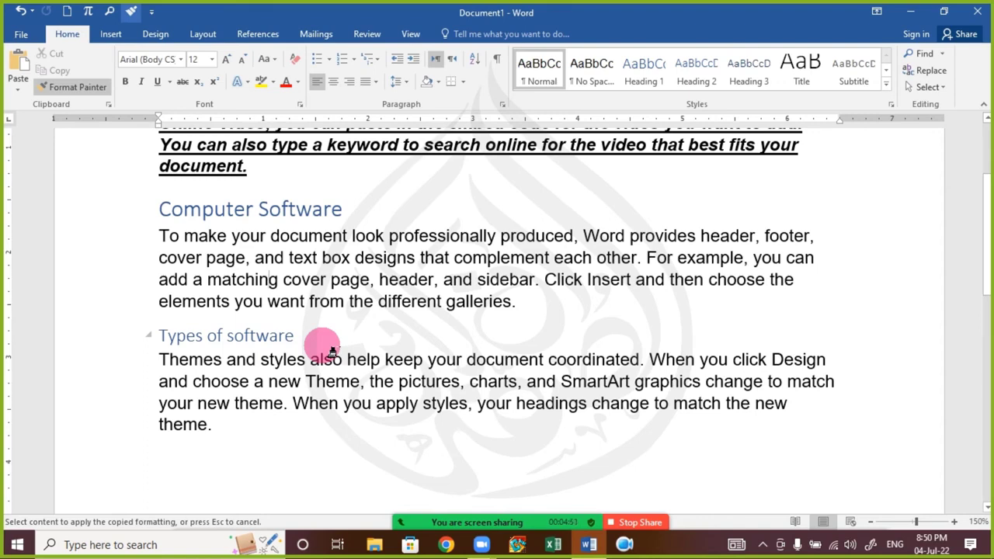
{"action": "key", "text": "Return"}
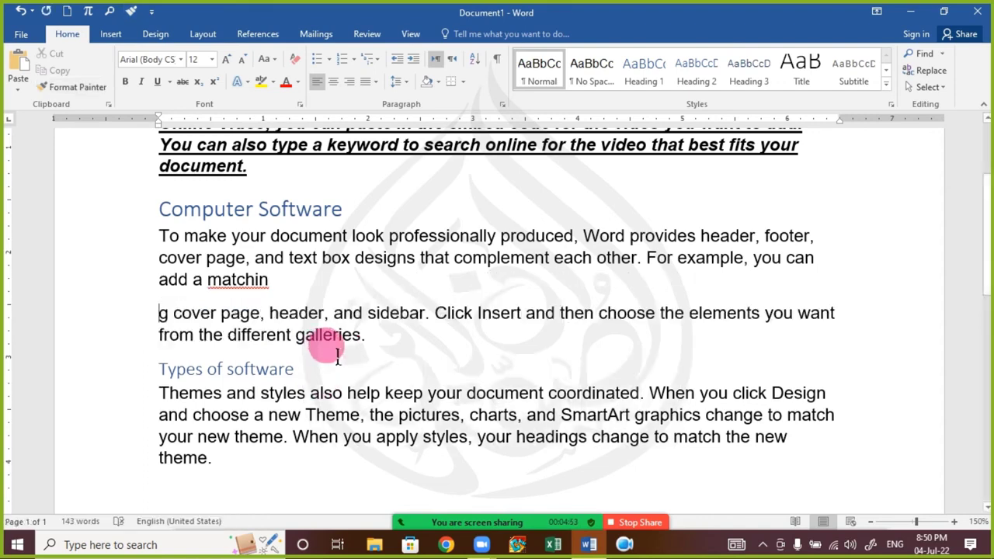
{"action": "key", "text": "BackSpace"}
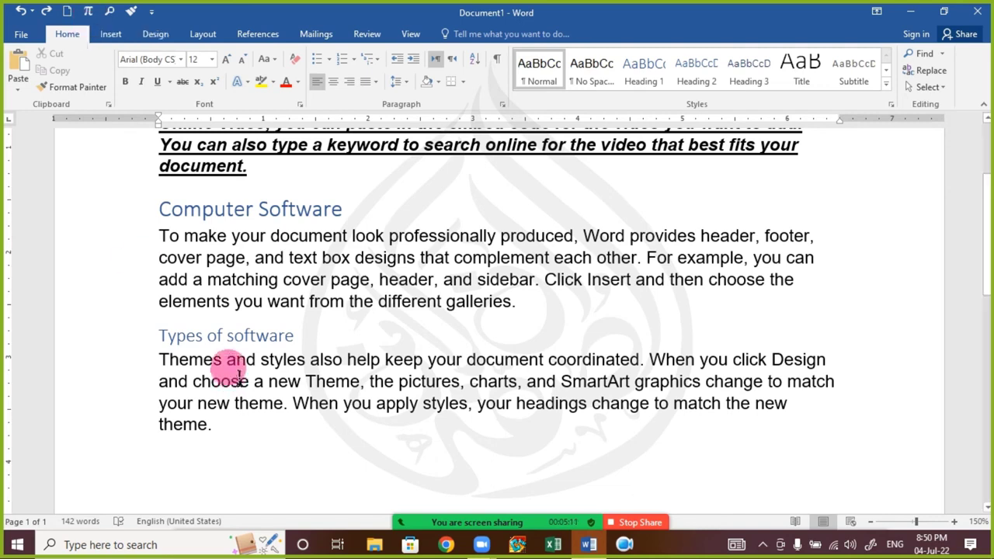
- View the shortcut key tips again, and insert a blank equation at the cursor inside the word "matching"
{"action": "key", "text": "alt"}
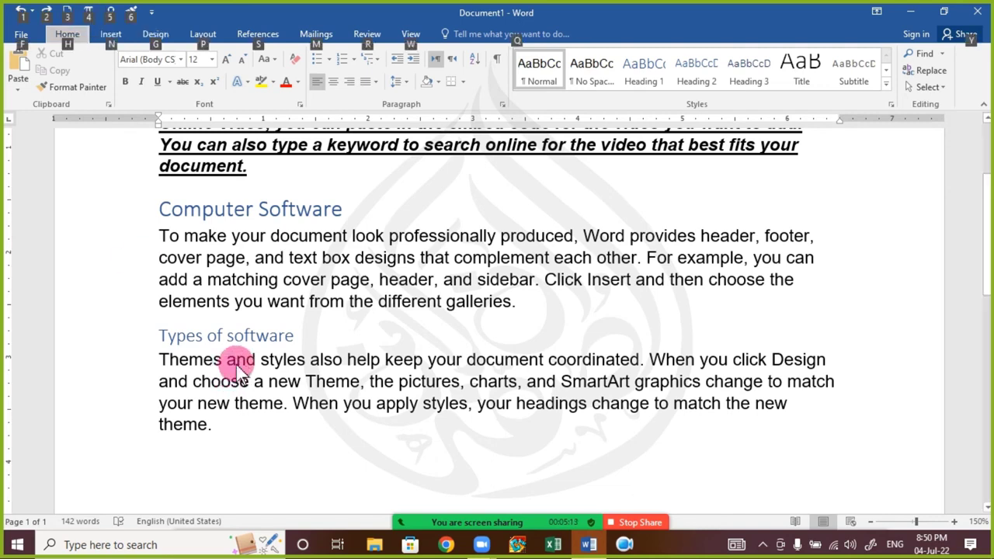
{"action": "key", "text": "alt"}
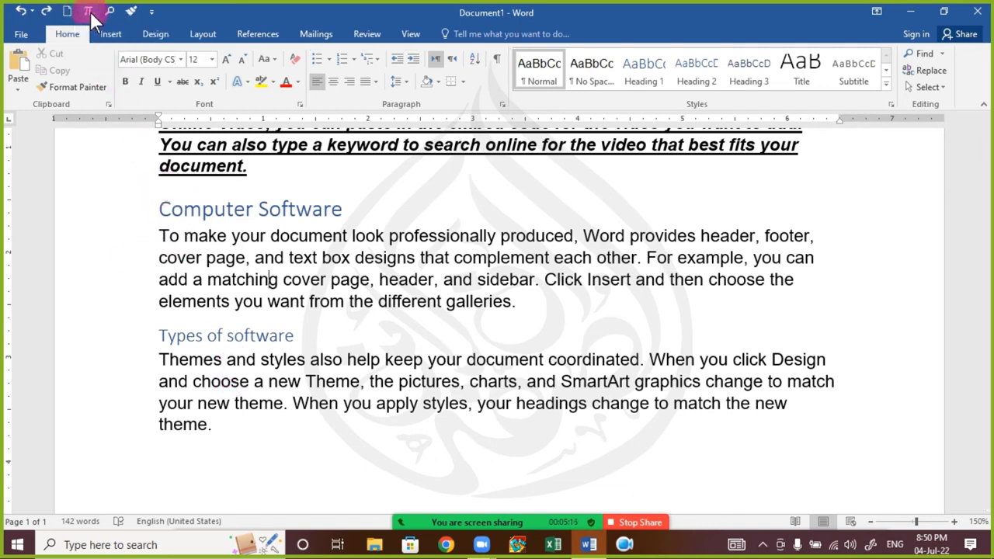
{"action": "key", "text": "alt"}
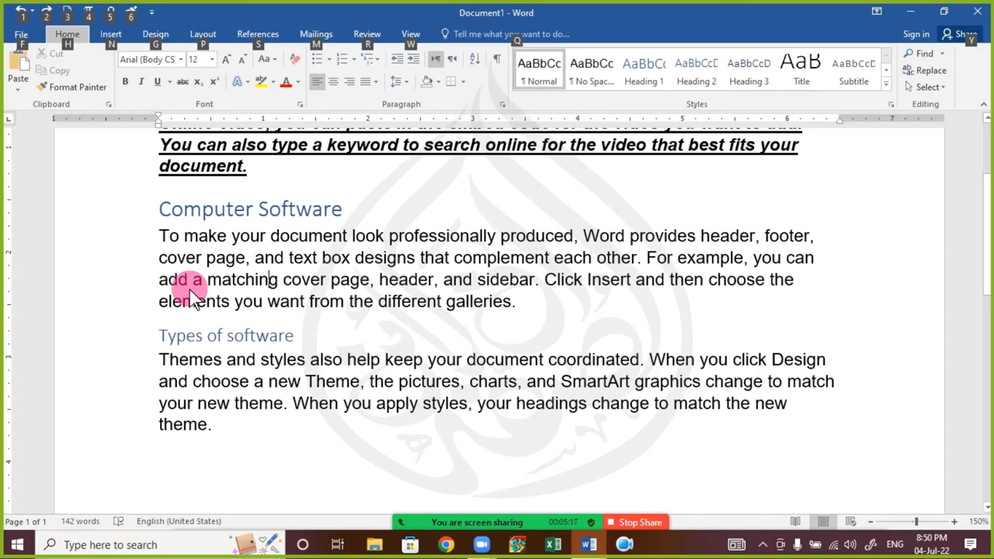
{"action": "key", "text": "alt+="}
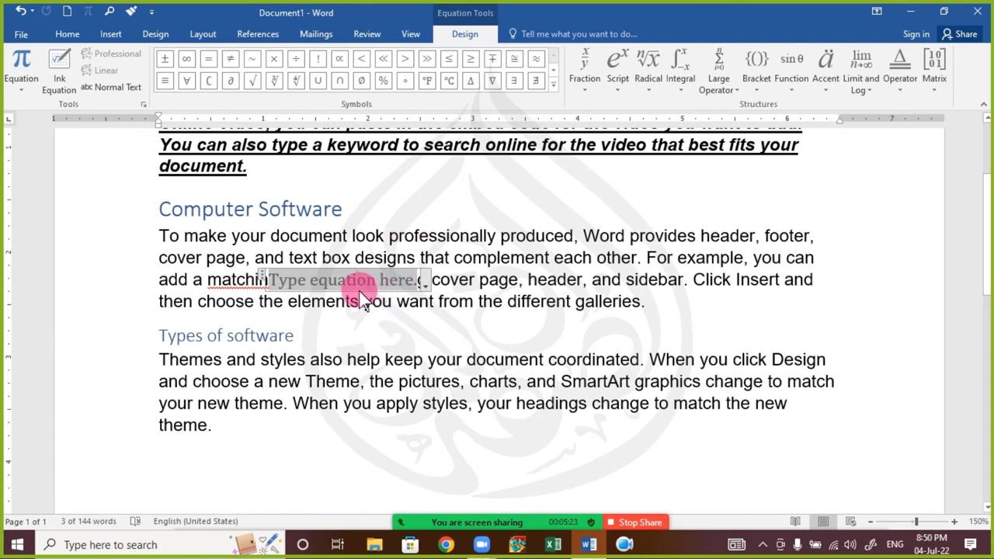
- Undo the blank equation inserted inside the word "matching", and view the shortcut key tips for the Insert commands before returning to the Home commands
{"action": "key", "text": "ctrl+z"}
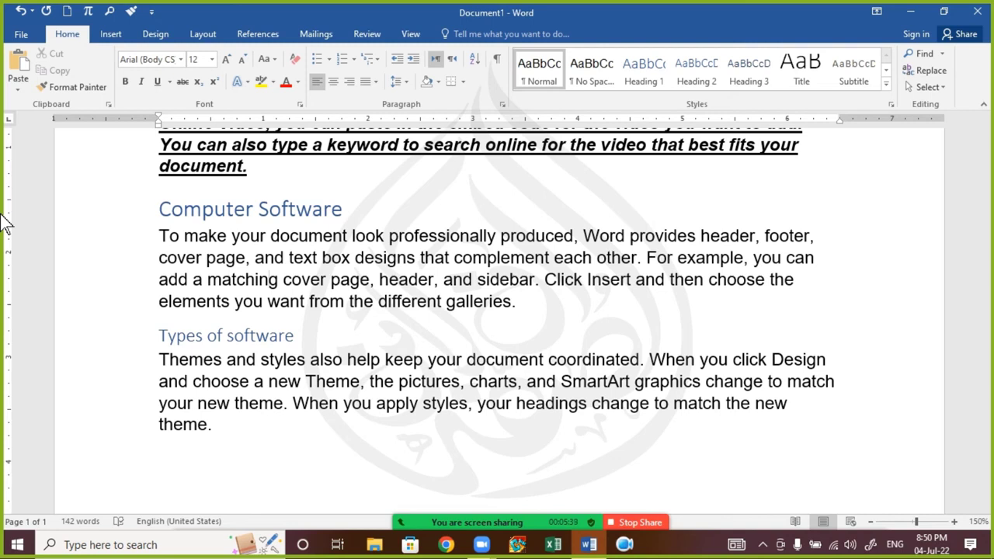
{"action": "key", "text": "alt"}
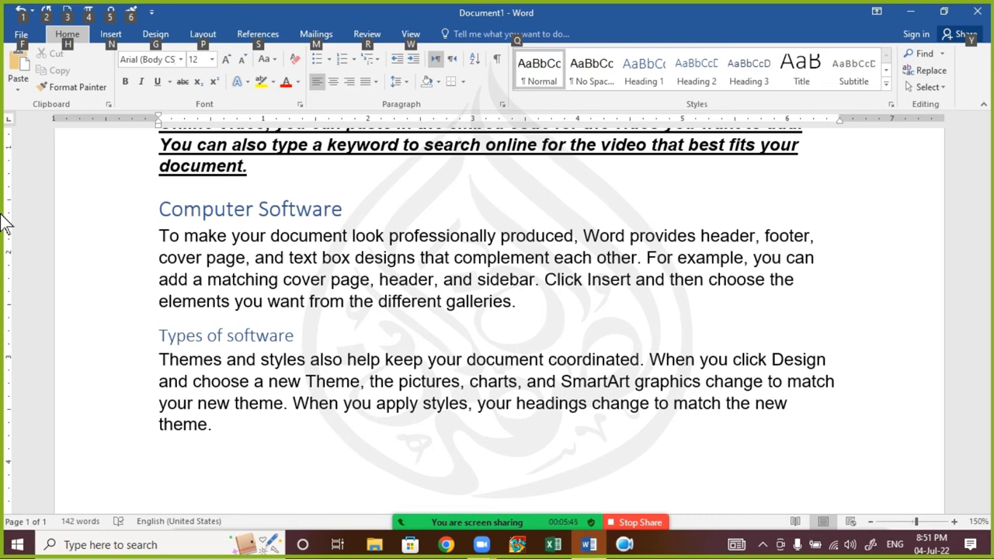
{"action": "key", "text": "n"}
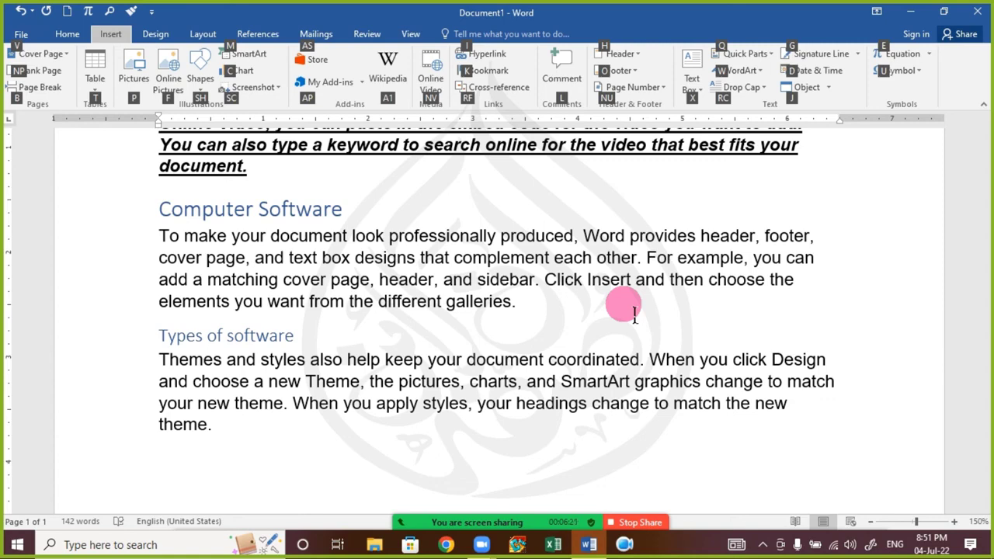
{"action": "key", "text": "Escape"}
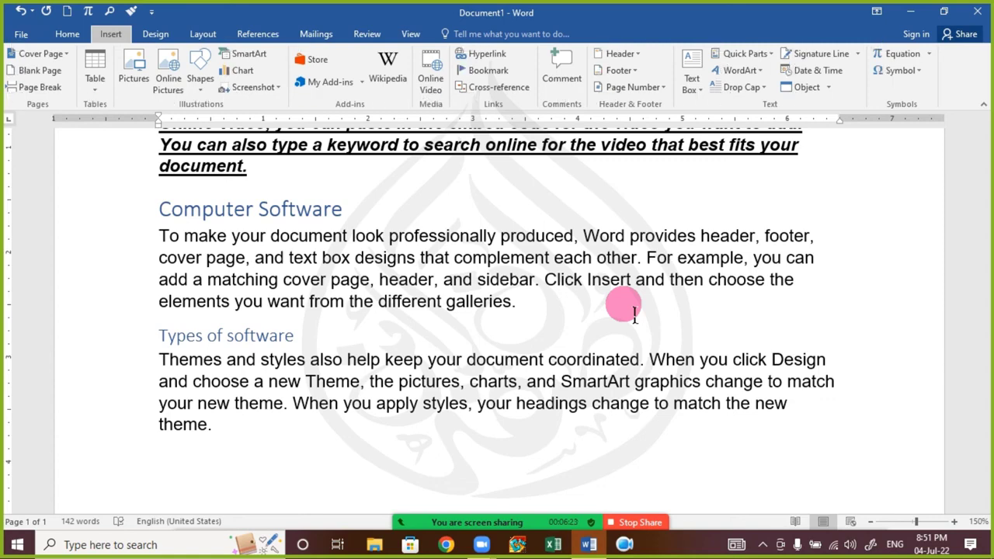
{"action": "key", "text": "Escape"}
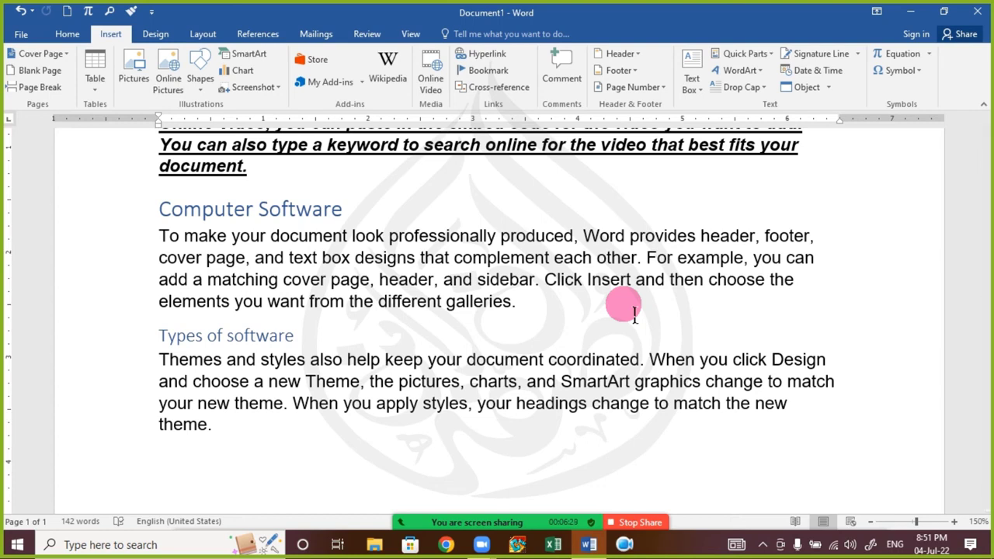
{"action": "left_click", "coordinate": [68, 32]}
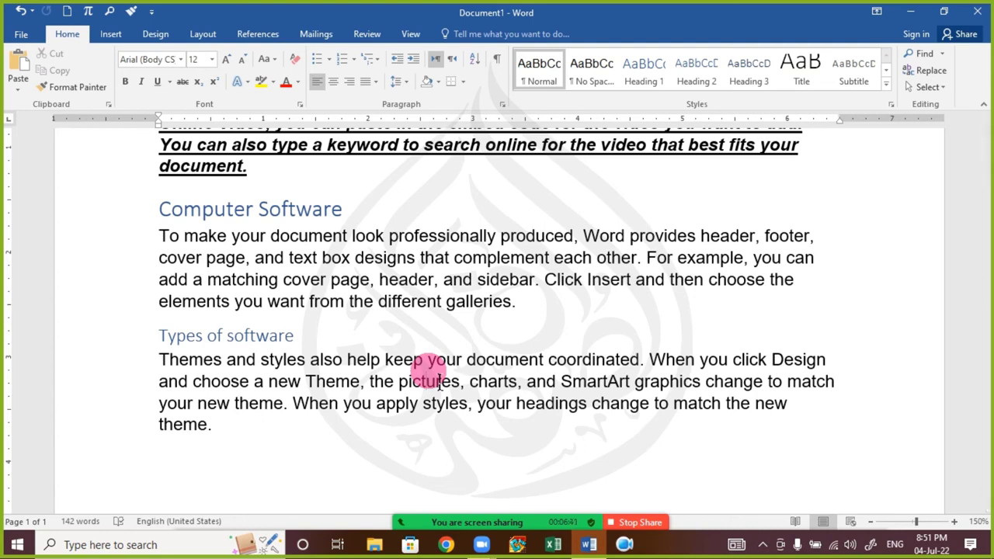
- Check the meeting chat repeatedly for participants' replies and questions, returning to the start of the document in between
{"action": "left_click", "coordinate": [484, 508]}
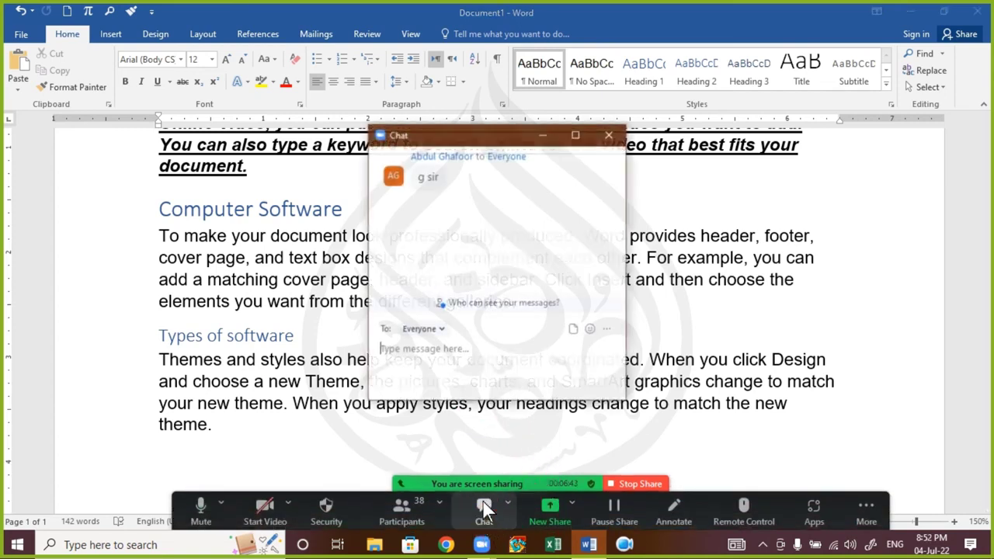
{"action": "left_click", "coordinate": [596, 140]}
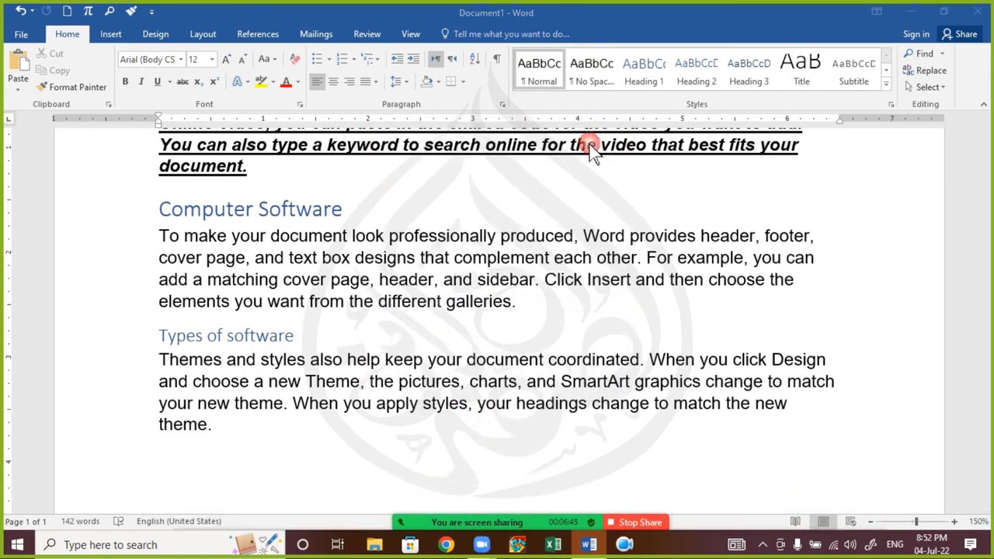
{"action": "left_click", "coordinate": [269, 336]}
{"action": "scroll", "coordinate": [269, 335], "scroll_direction": "up", "scroll_amount": 3}
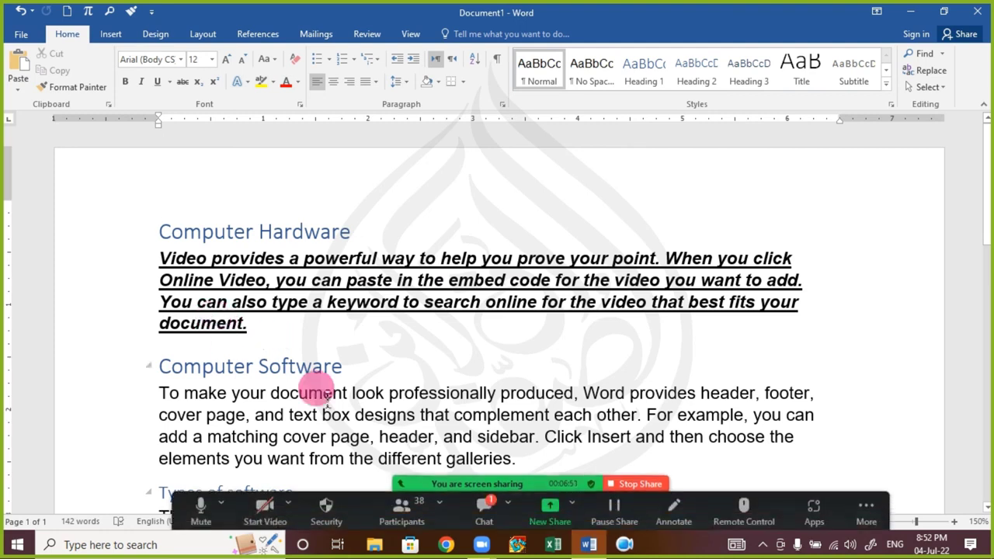
{"action": "left_click", "coordinate": [477, 504]}
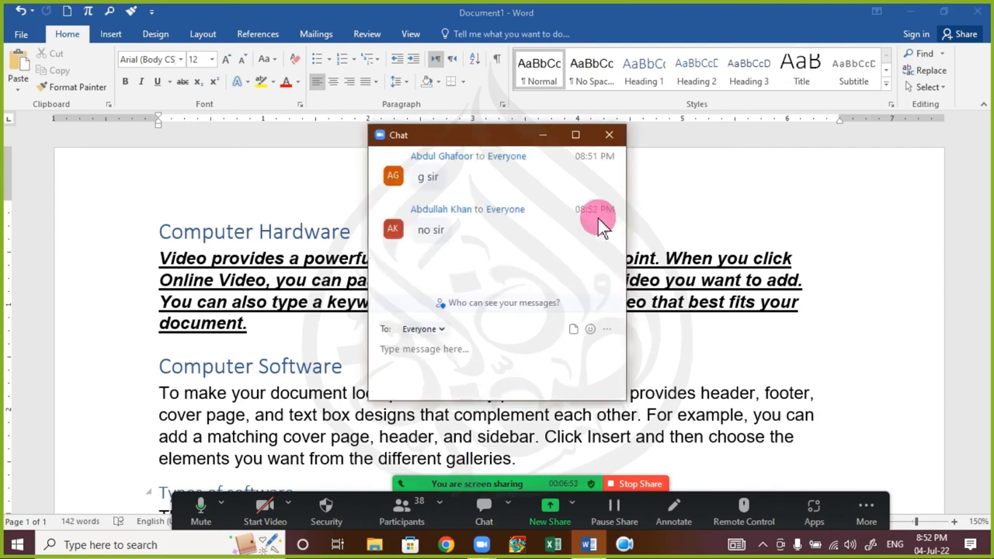
{"action": "left_click", "coordinate": [607, 138]}
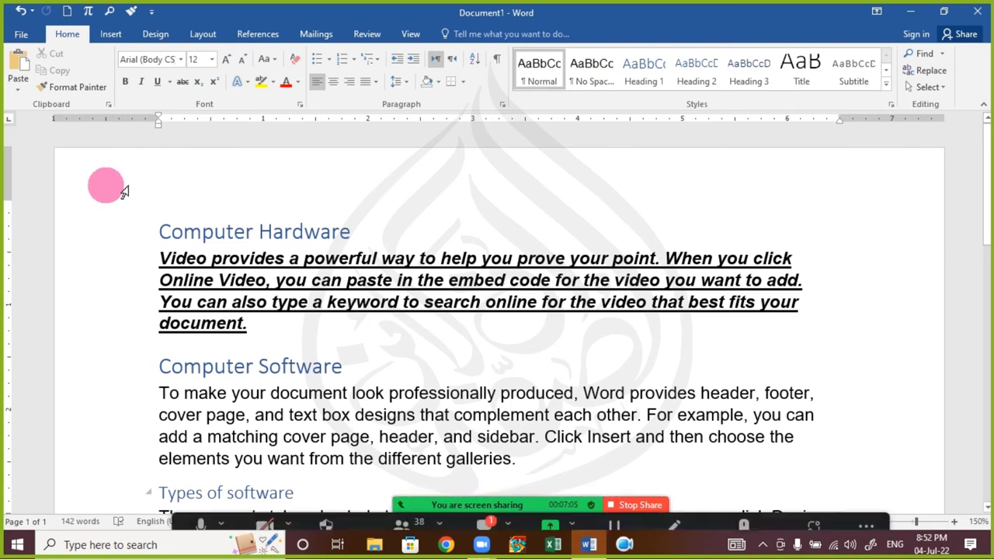
{"action": "left_click", "coordinate": [475, 503]}
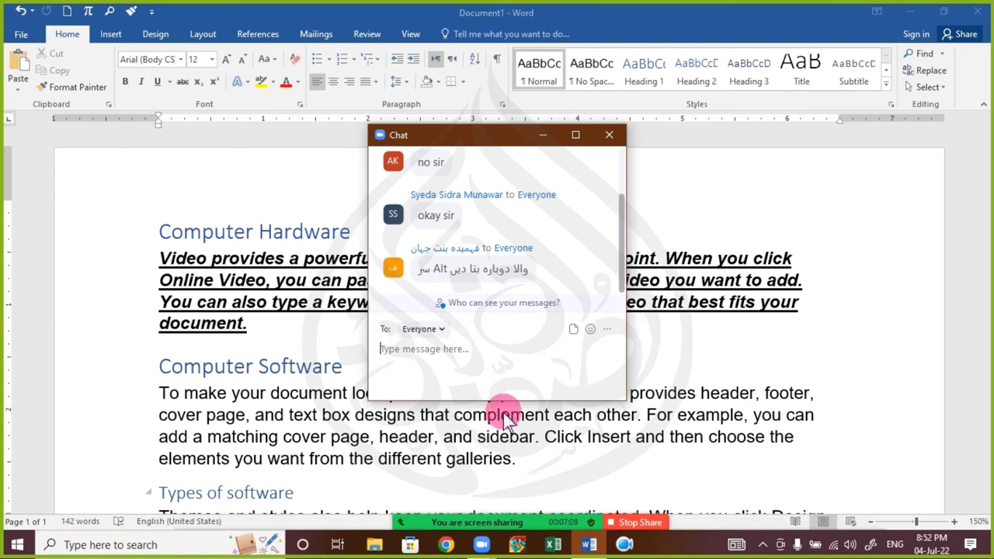
{"action": "left_click", "coordinate": [609, 141]}
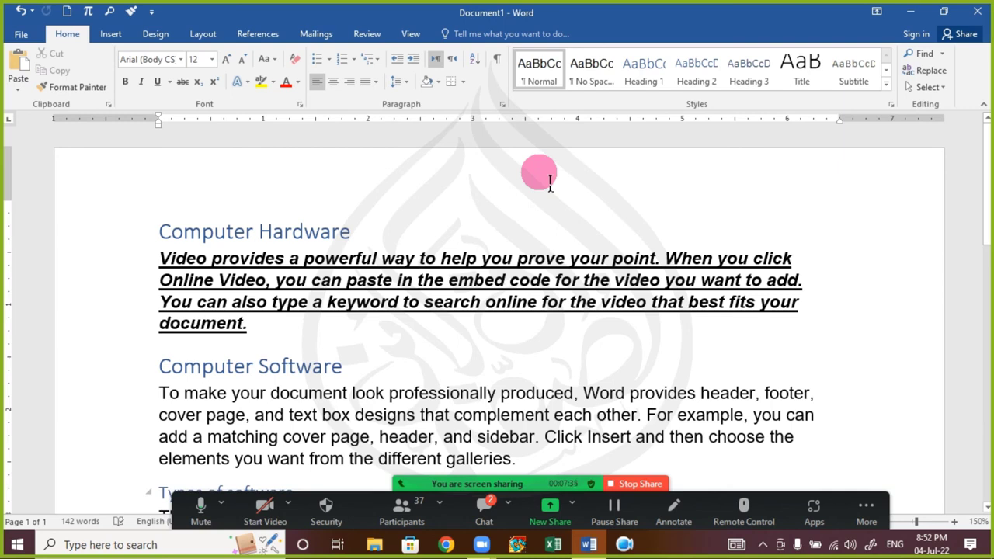
- Show the paragraph marks and other formatting symbols through their ribbon shortcut, and hide them again the same way
{"action": "key", "text": "alt"}
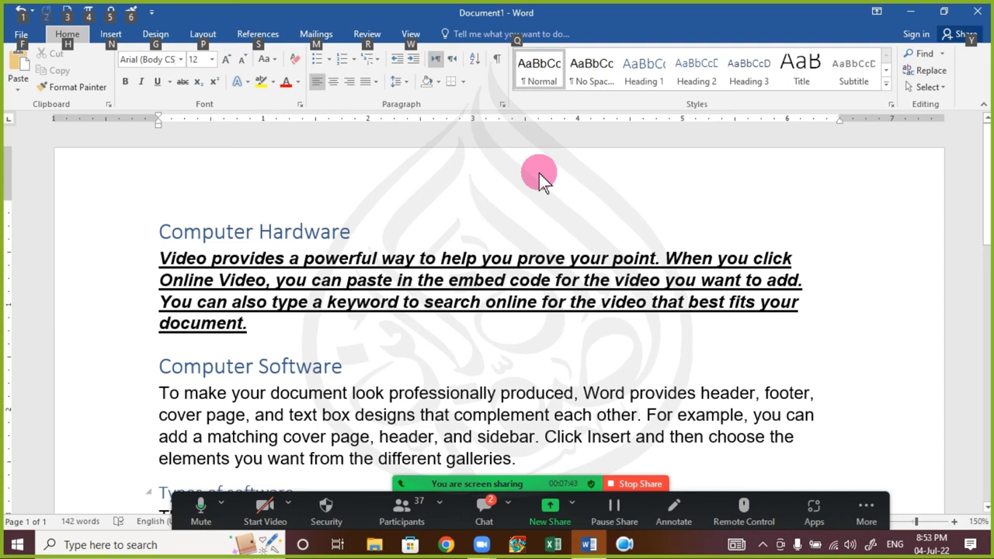
{"action": "key", "text": "h"}
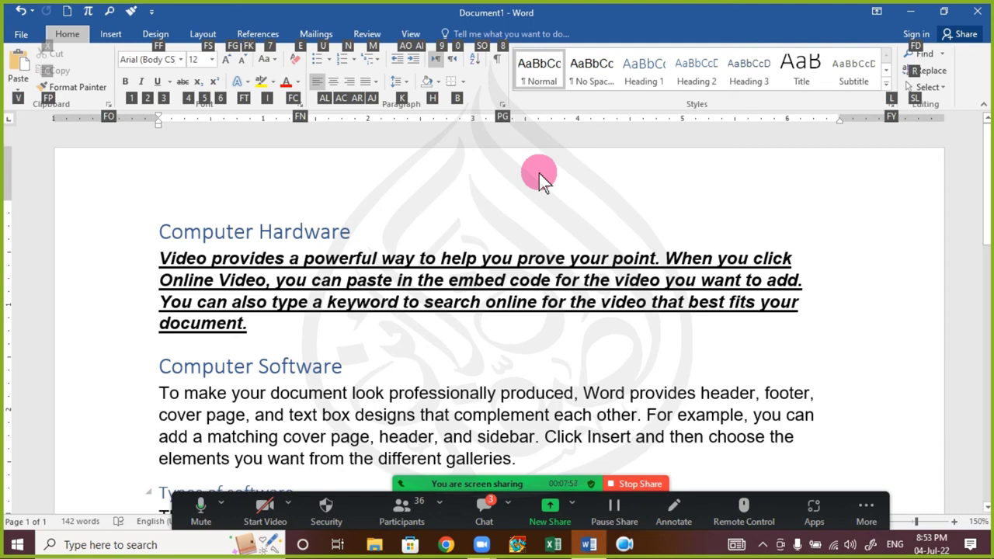
{"action": "key", "text": "8"}
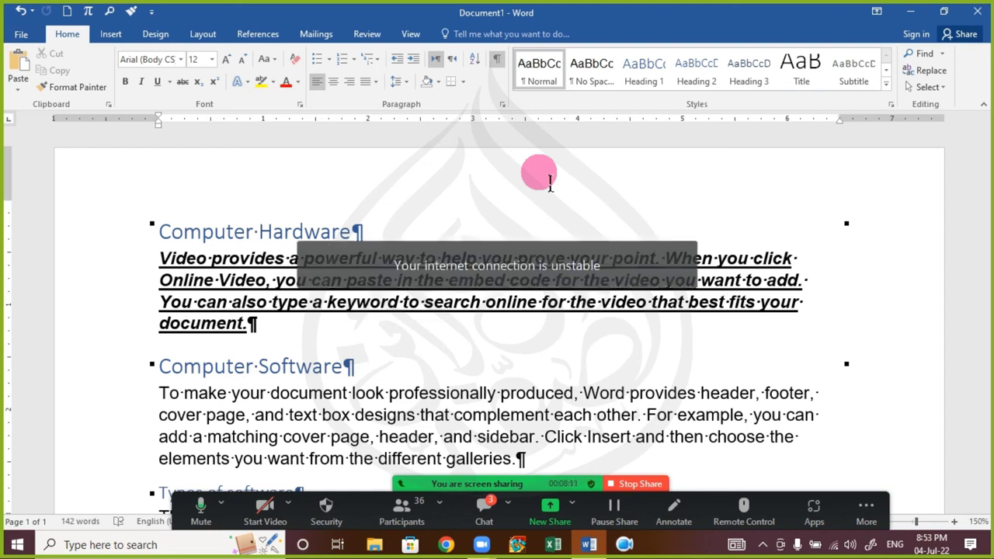
{"action": "key", "text": "alt"}
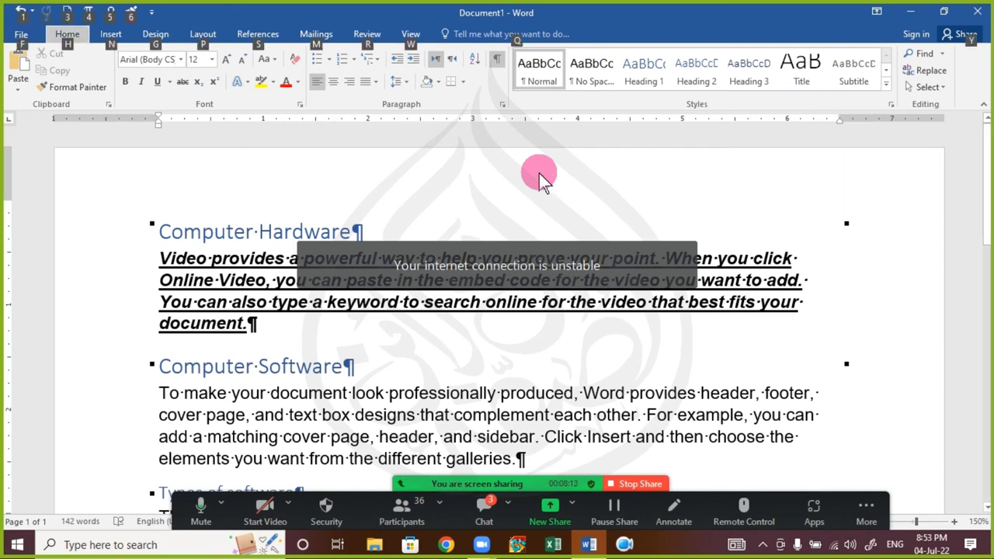
{"action": "key", "text": "h"}
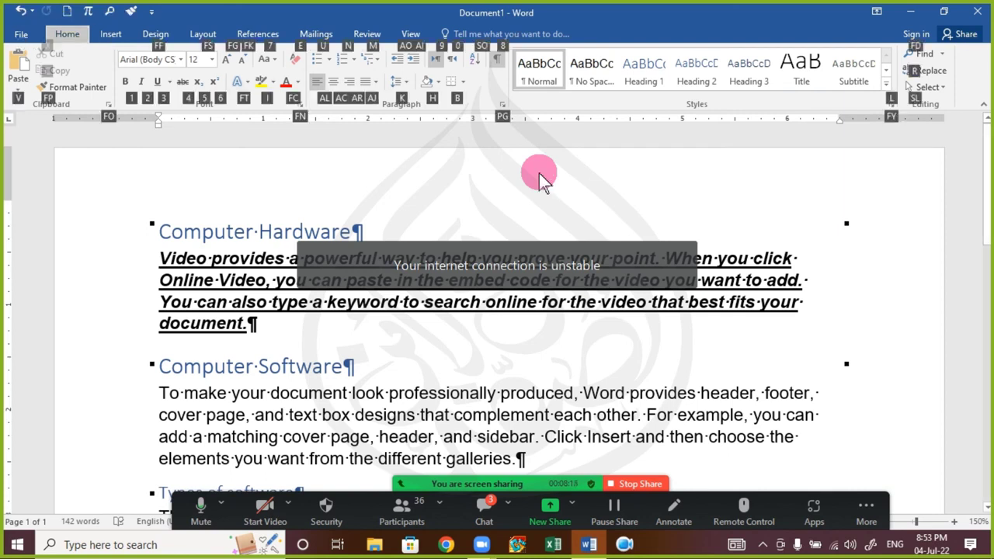
{"action": "key", "text": "8"}
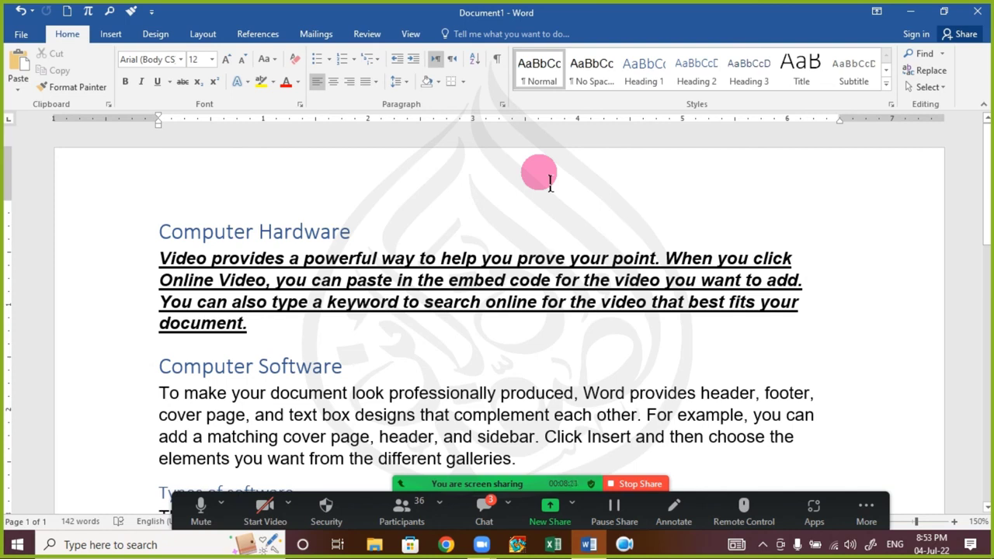
- Read the latest question in the meeting chat, and return to the paragraph under Computer Hardware
{"action": "left_click", "coordinate": [484, 508]}
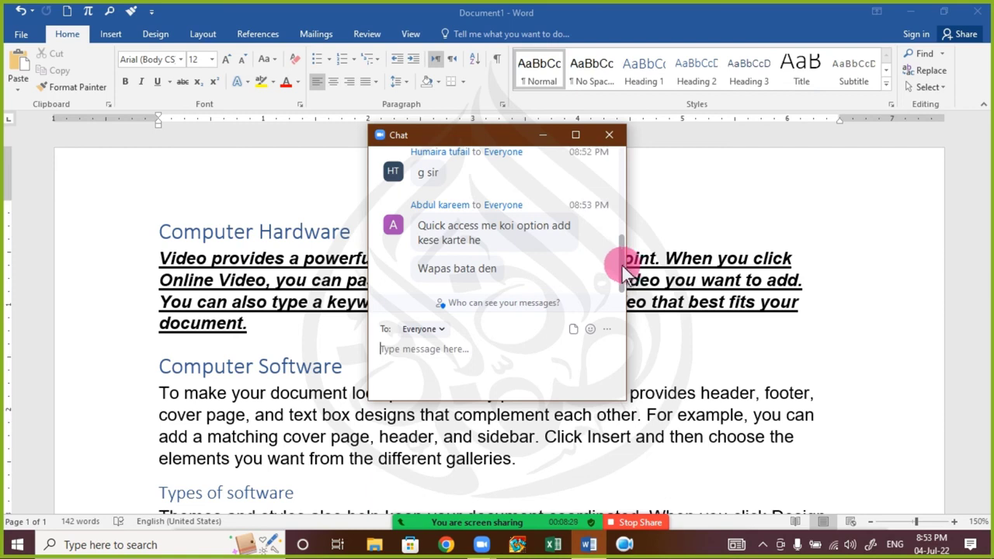
{"action": "left_click", "coordinate": [610, 136]}
{"action": "left_click", "coordinate": [273, 321]}
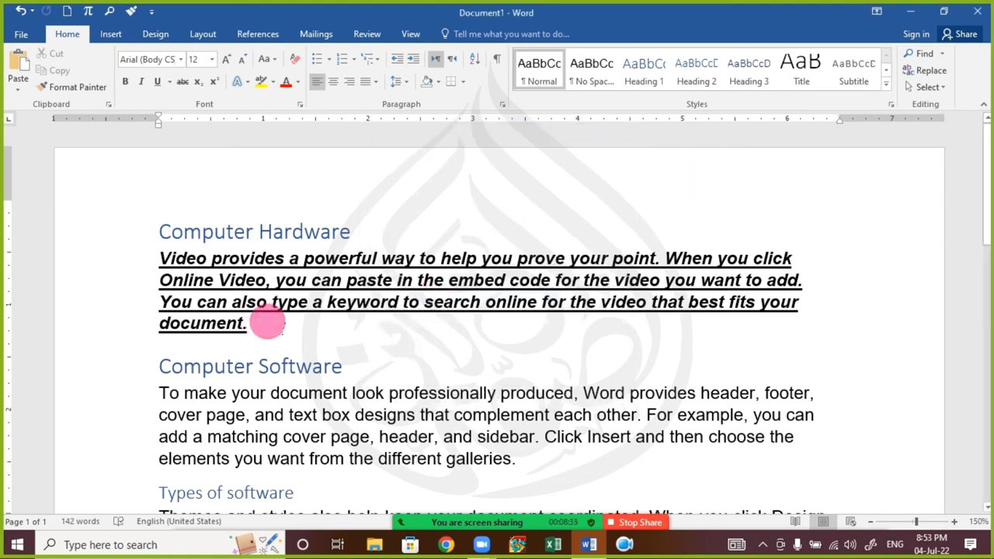
{"action": "left_click_drag", "start_coordinate": [269, 330], "coordinate": [114, 250]}
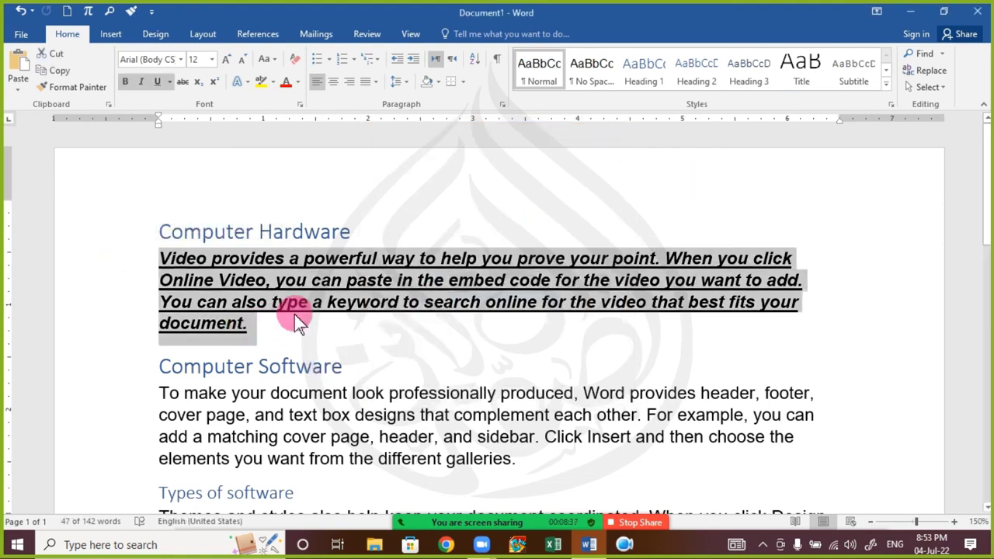
{"action": "left_click_drag", "start_coordinate": [276, 329], "coordinate": [108, 250]}
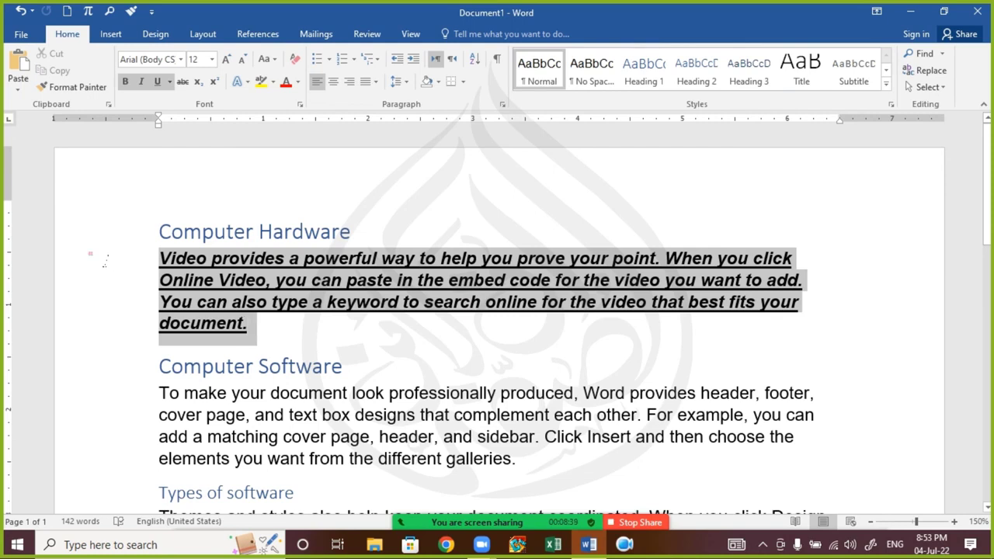
{"action": "left_click", "coordinate": [270, 359]}
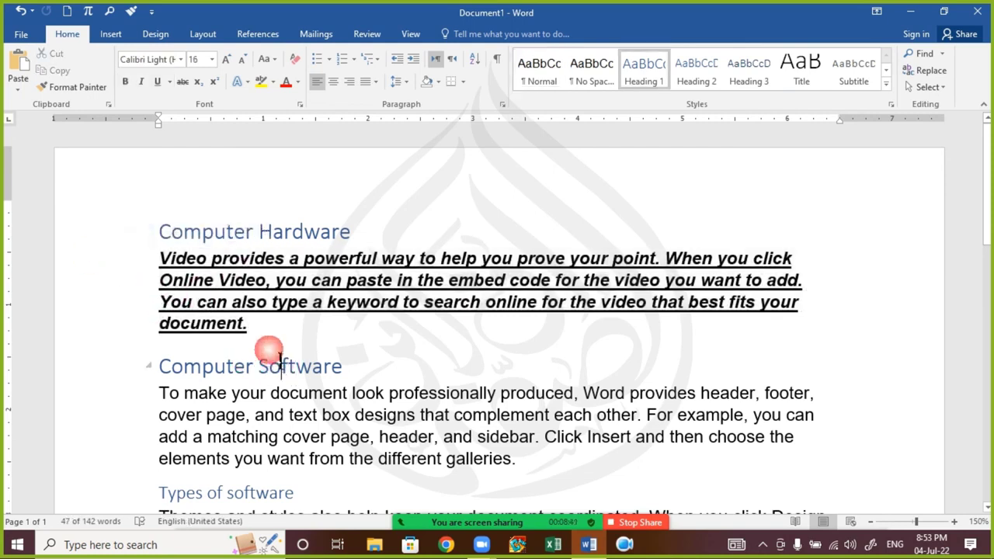
{"action": "left_click_drag", "start_coordinate": [274, 336], "coordinate": [155, 252]}
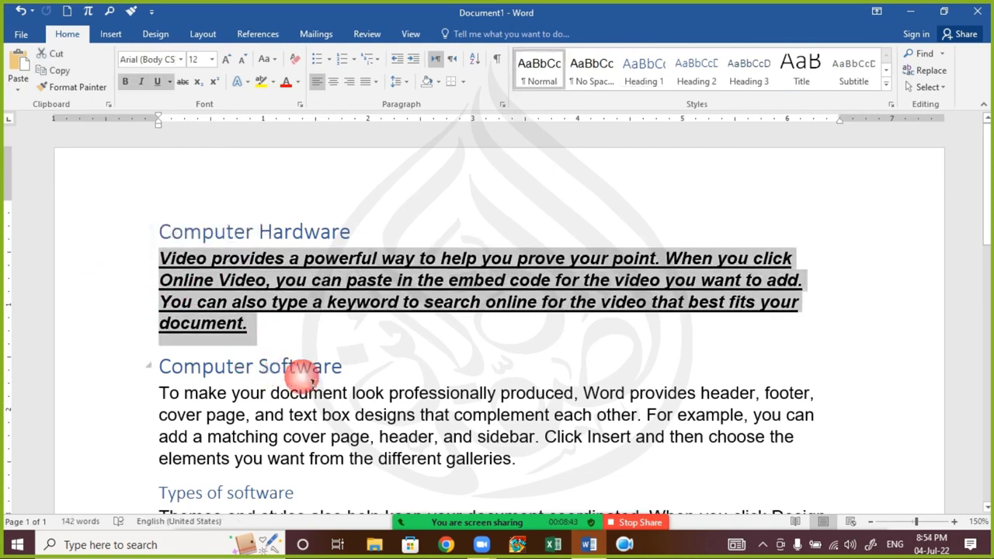
{"action": "left_click", "coordinate": [303, 370]}
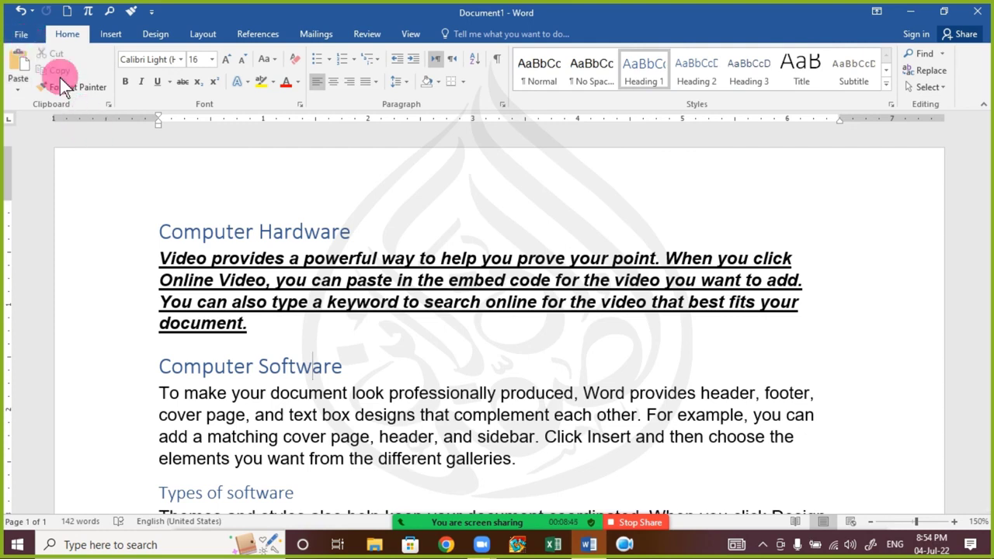
- Open the full Quick Access Toolbar customization options and list the commands from the Insert Tab
{"action": "left_click", "coordinate": [151, 12]}
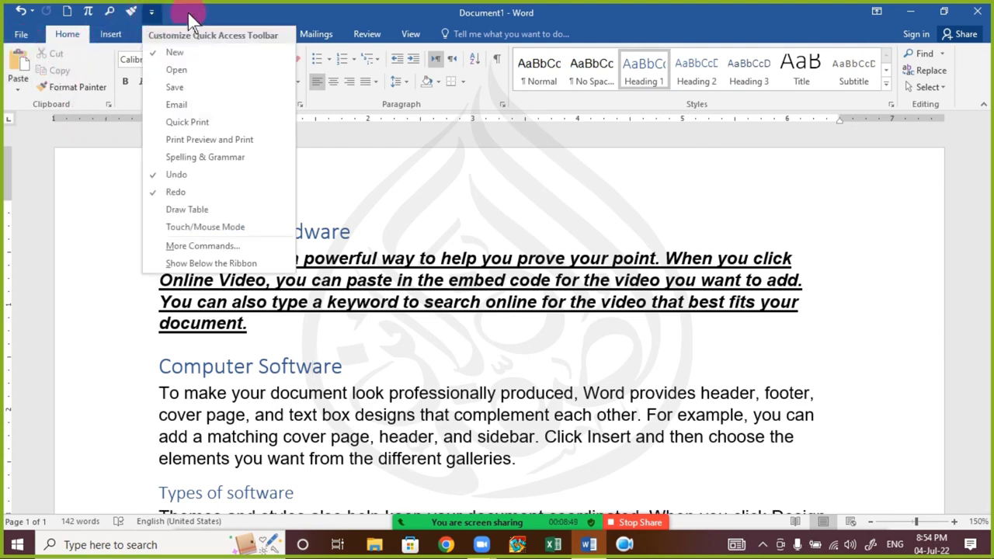
{"action": "left_click", "coordinate": [185, 15]}
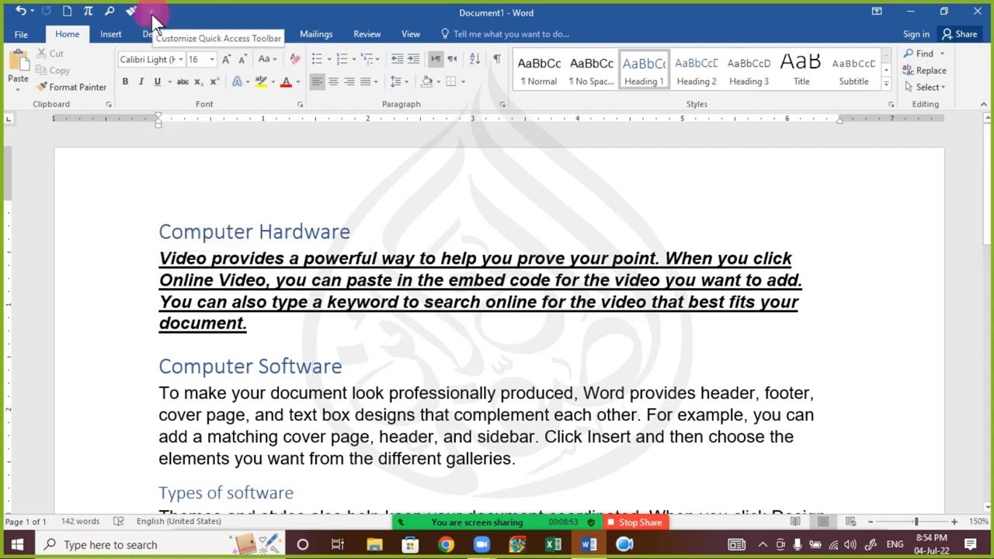
{"action": "left_click", "coordinate": [153, 15]}
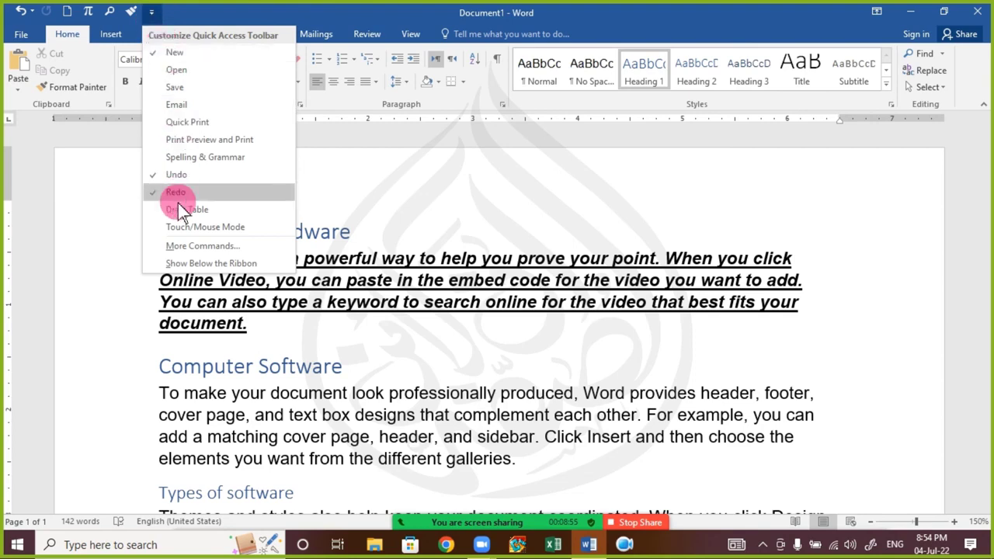
{"action": "left_click", "coordinate": [191, 251]}
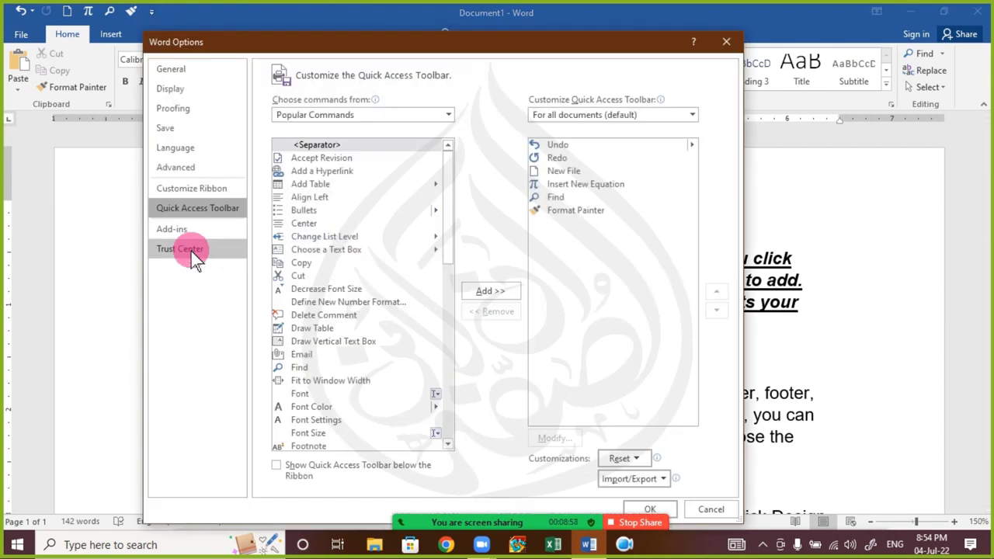
{"action": "left_click", "coordinate": [391, 115]}
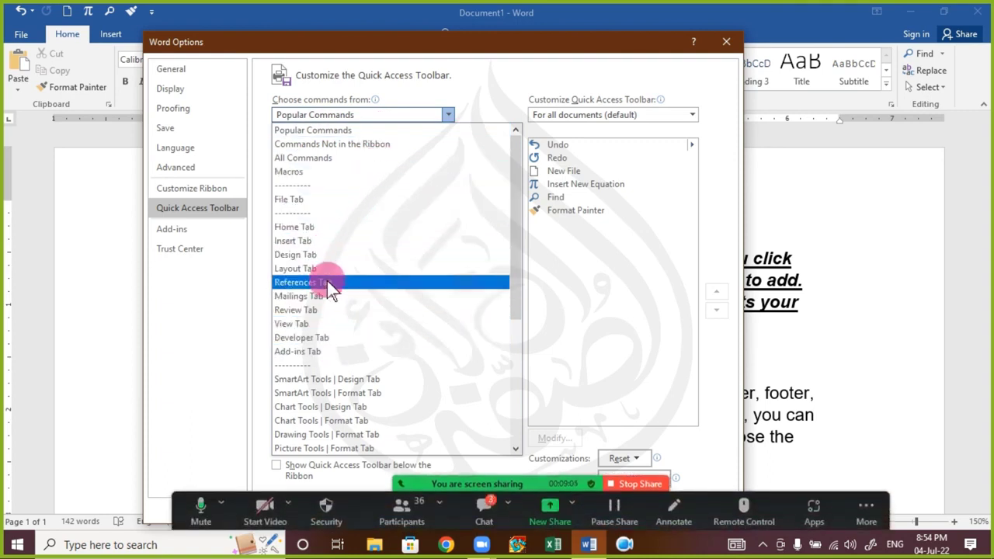
{"action": "left_click", "coordinate": [355, 241]}
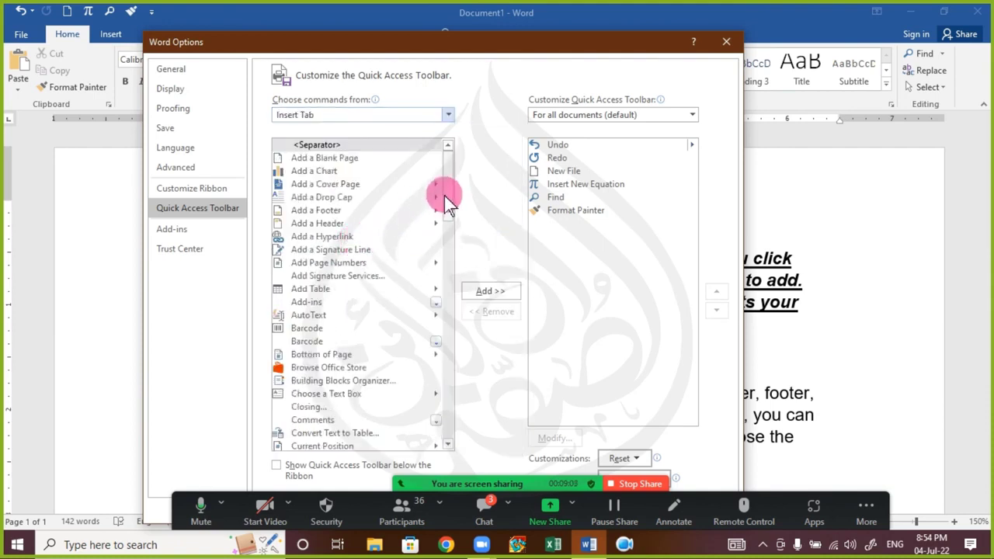
- Add the Symbols command group to the Quick Access Toolbar for all documents, apply the change, and try the added command
{"action": "mouse_move", "coordinate": [448, 200]}
{"action": "left_mouse_down"}
{"action": "mouse_move", "coordinate": [449, 316]}
{"action": "mouse_move", "coordinate": [428, 414]}
{"action": "left_mouse_up"}
{"action": "left_click", "coordinate": [339, 354]}
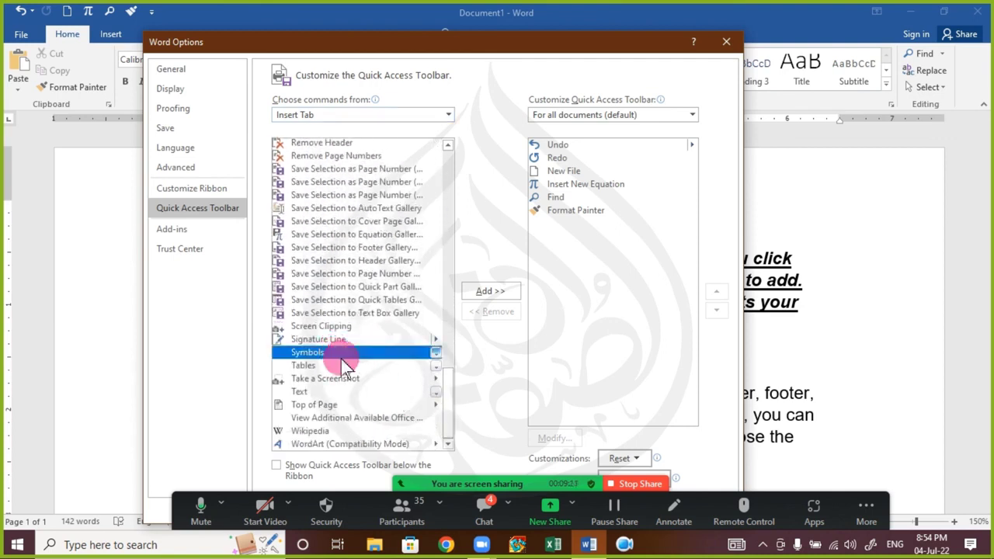
{"action": "left_click", "coordinate": [494, 290]}
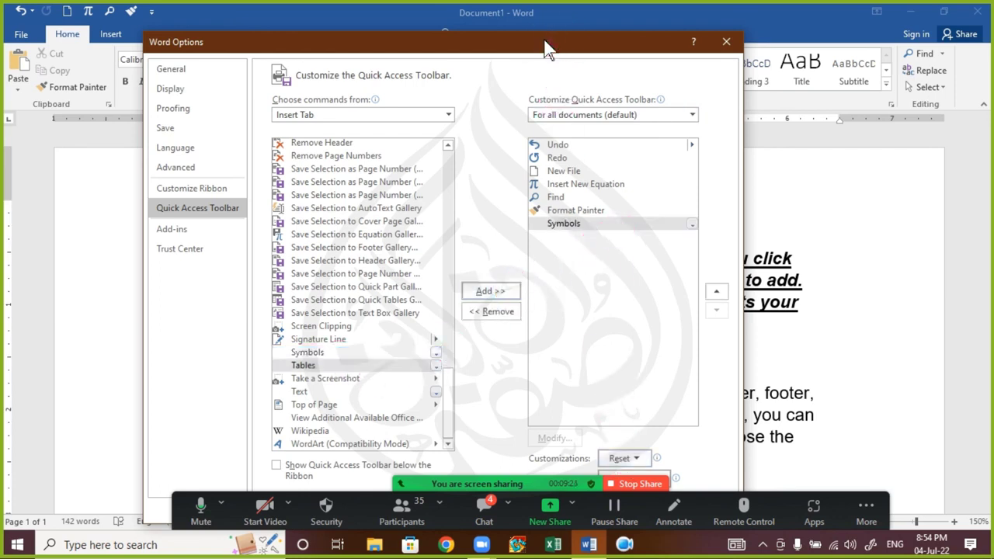
{"action": "left_click_drag", "start_coordinate": [561, 37], "coordinate": [550, 0]}
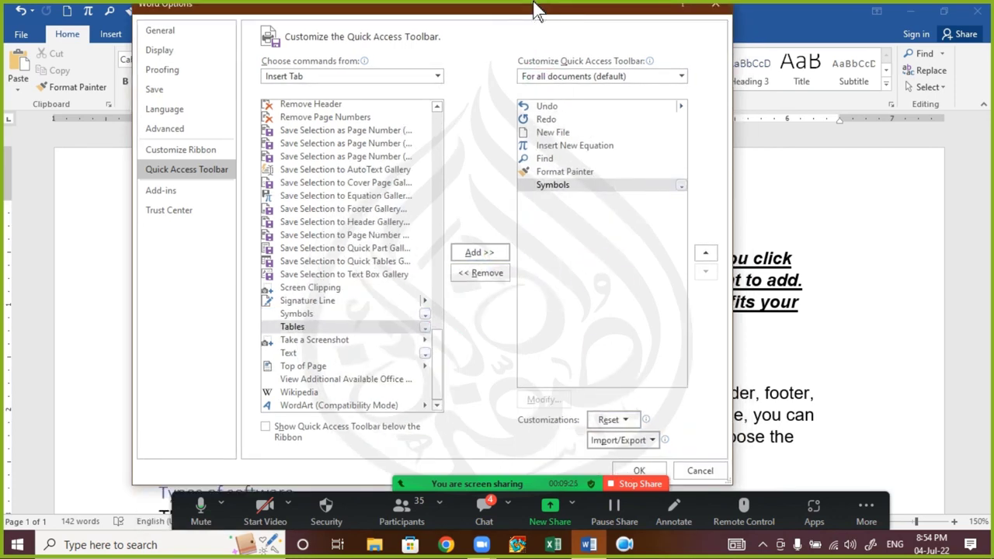
{"action": "left_click", "coordinate": [638, 471]}
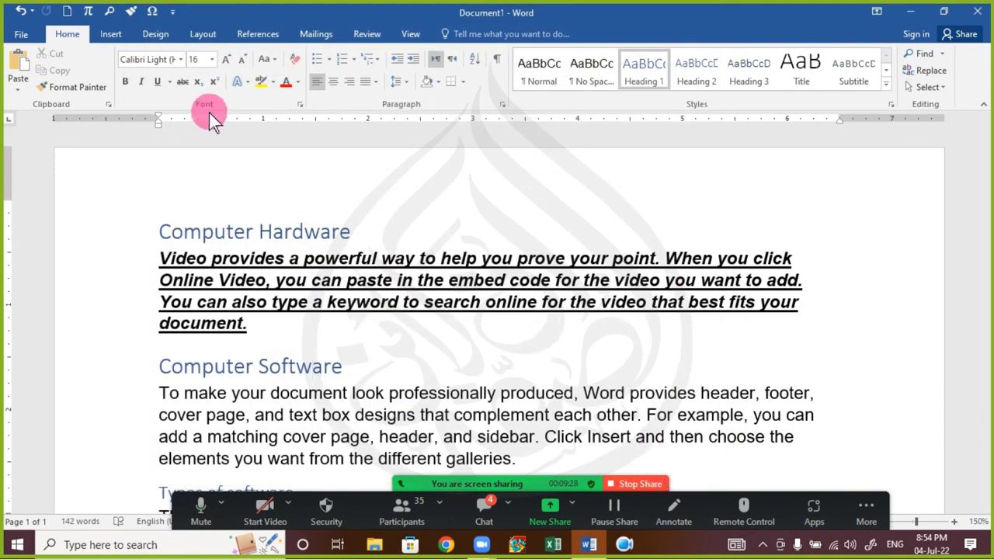
{"action": "left_click", "coordinate": [152, 11]}
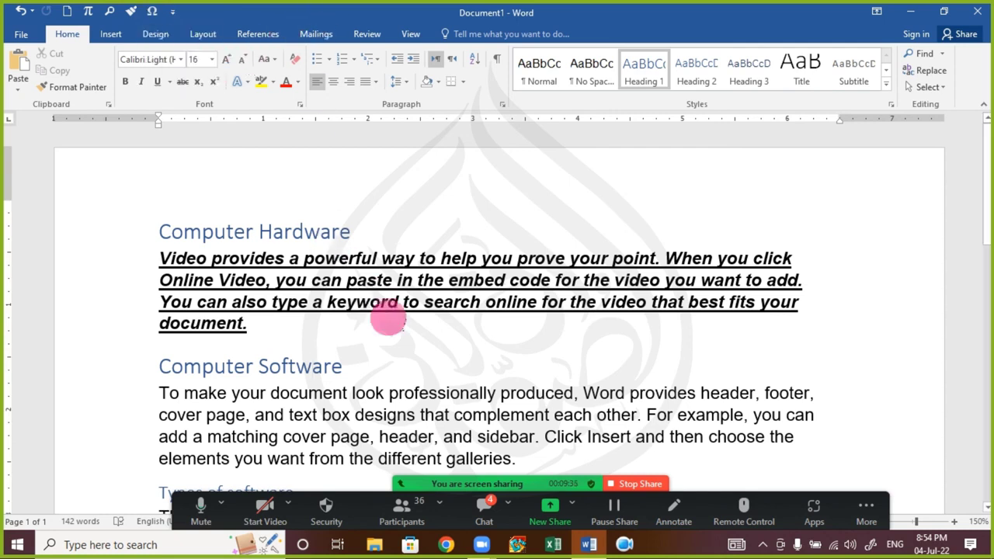
- Read back through the meeting chat to the question about the table-like command in the Paragraph group, and close the chat
{"action": "left_click", "coordinate": [475, 506]}
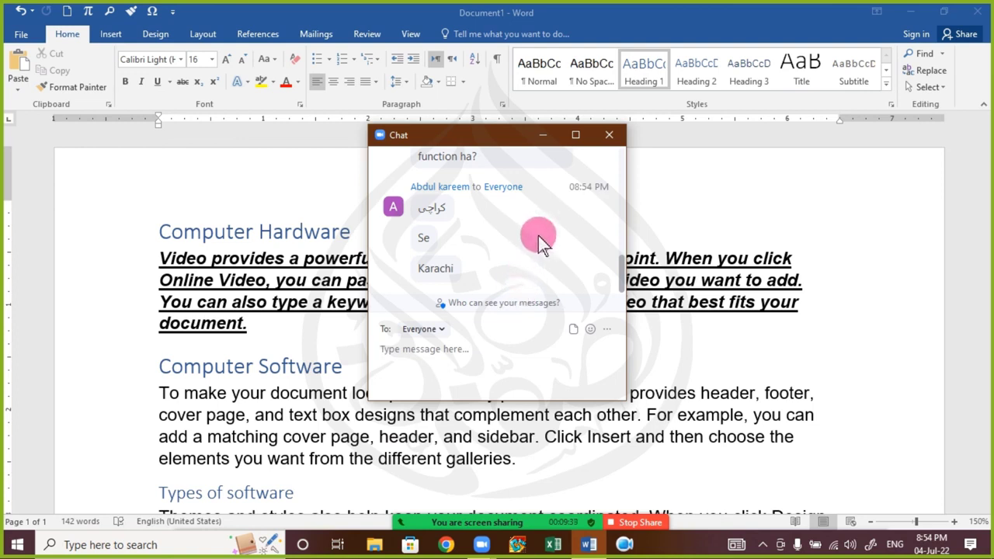
{"action": "scroll", "coordinate": [546, 232], "scroll_direction": "up", "scroll_amount": 1}
{"action": "scroll", "coordinate": [545, 232], "scroll_direction": "up", "scroll_amount": 2}
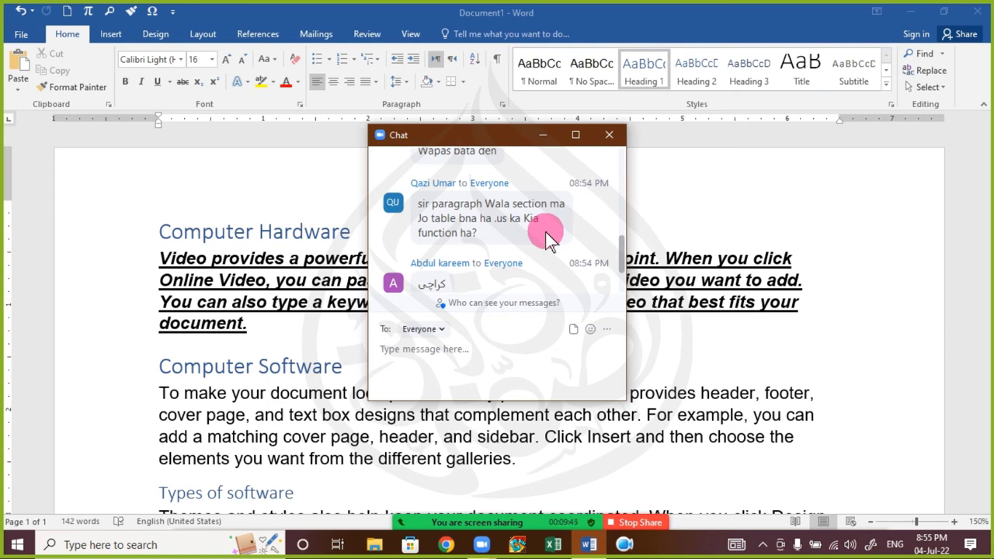
{"action": "left_click", "coordinate": [776, 102]}
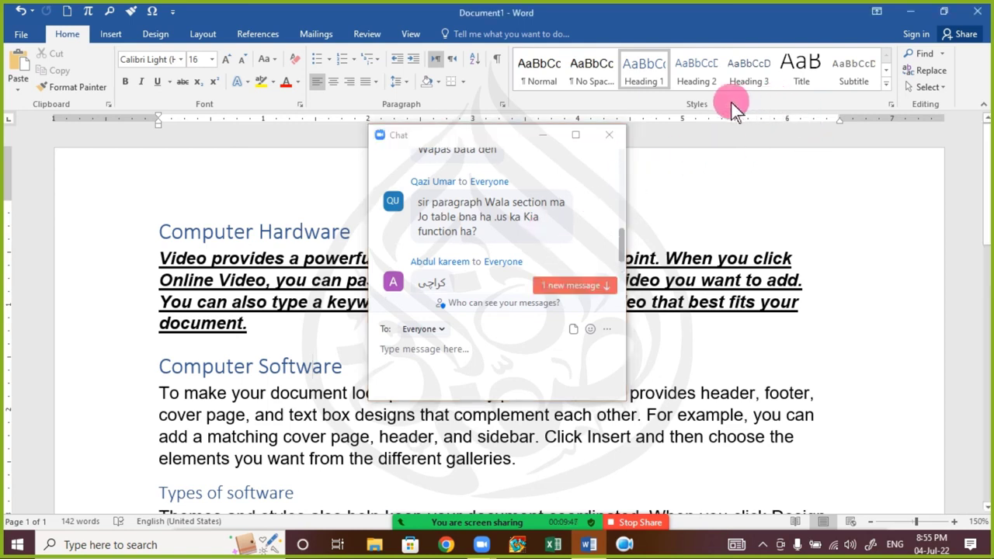
{"action": "left_click", "coordinate": [609, 136]}
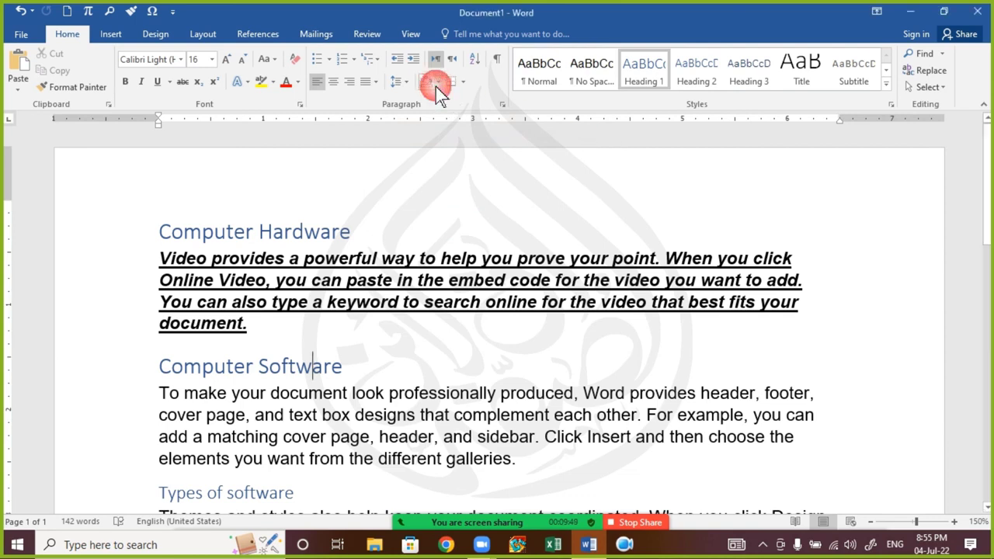
- View the list of paragraph border options, and check the meeting chat for participants' replies
{"action": "left_click", "coordinate": [462, 86]}
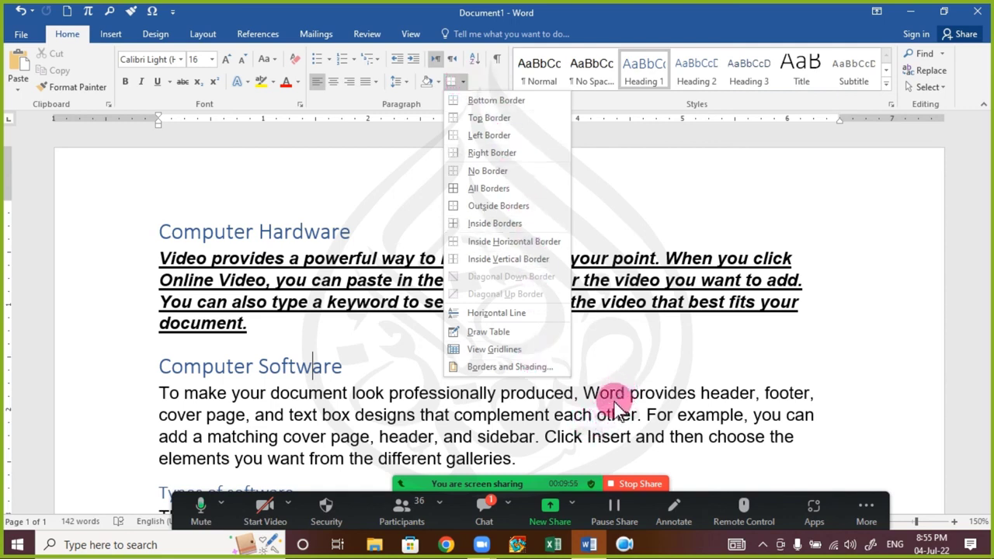
{"action": "left_click", "coordinate": [570, 400]}
{"action": "left_click", "coordinate": [489, 503]}
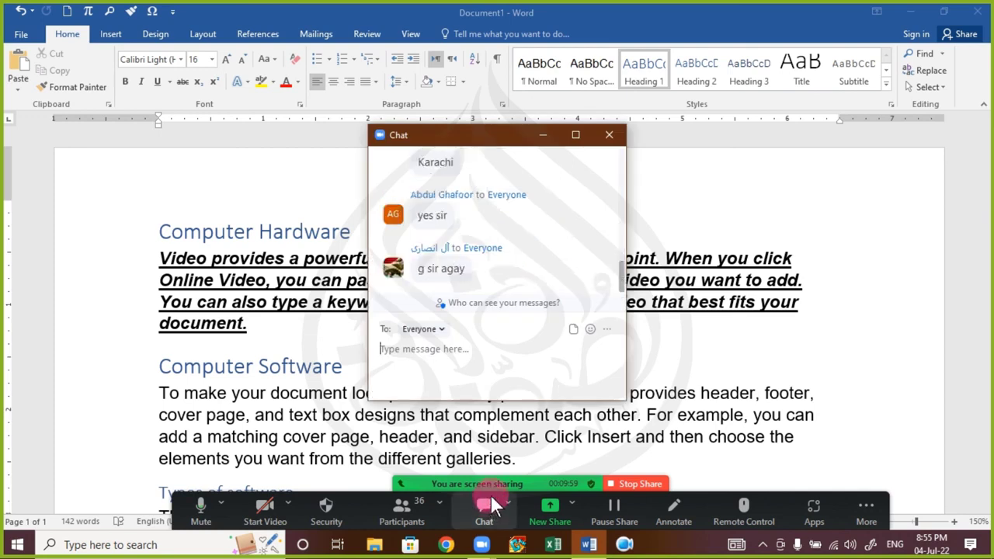
{"action": "left_click", "coordinate": [608, 136]}
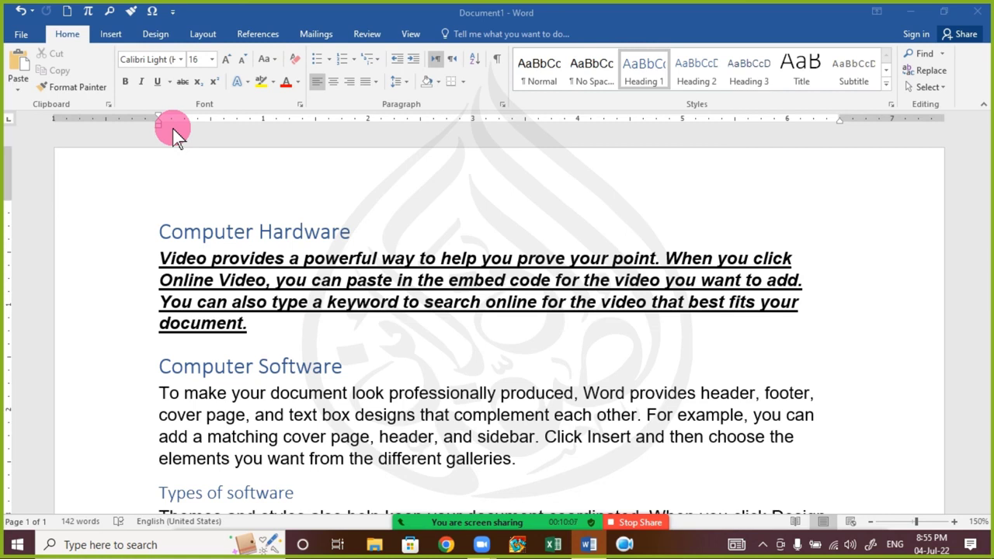
- Show the Design commands briefly, and select the whole paragraph under Computer Hardware from the Home view
{"action": "left_click", "coordinate": [167, 33]}
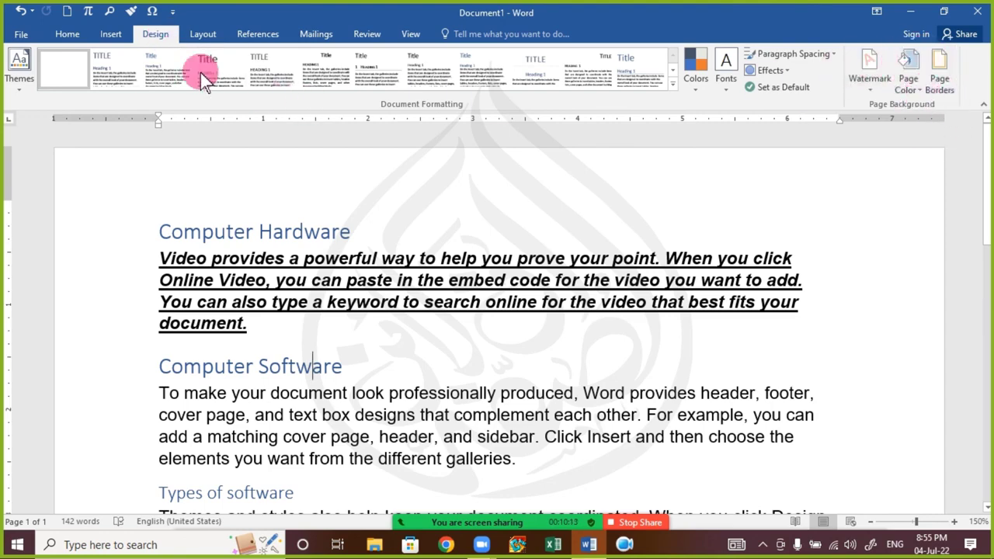
{"action": "left_click", "coordinate": [67, 34]}
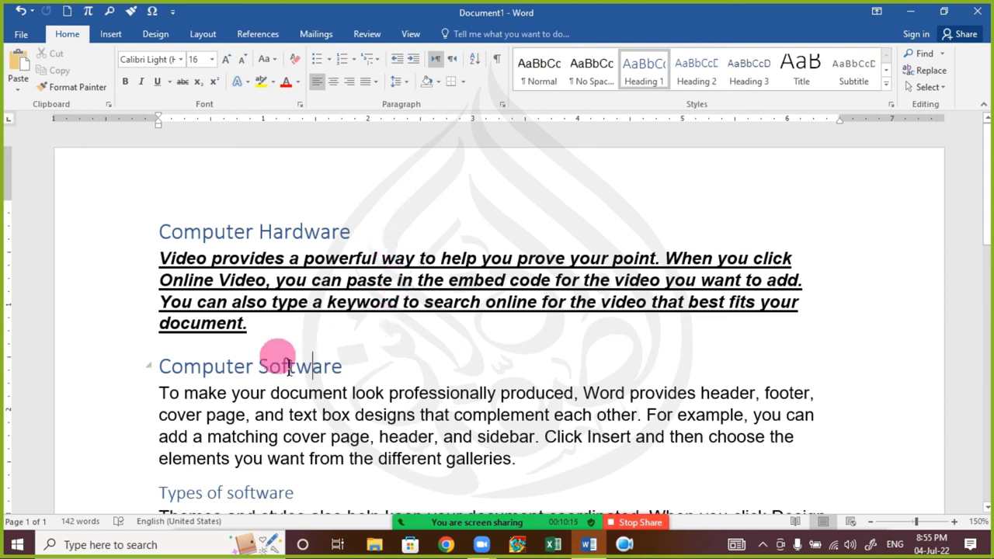
{"action": "left_click_drag", "start_coordinate": [256, 334], "coordinate": [114, 254]}
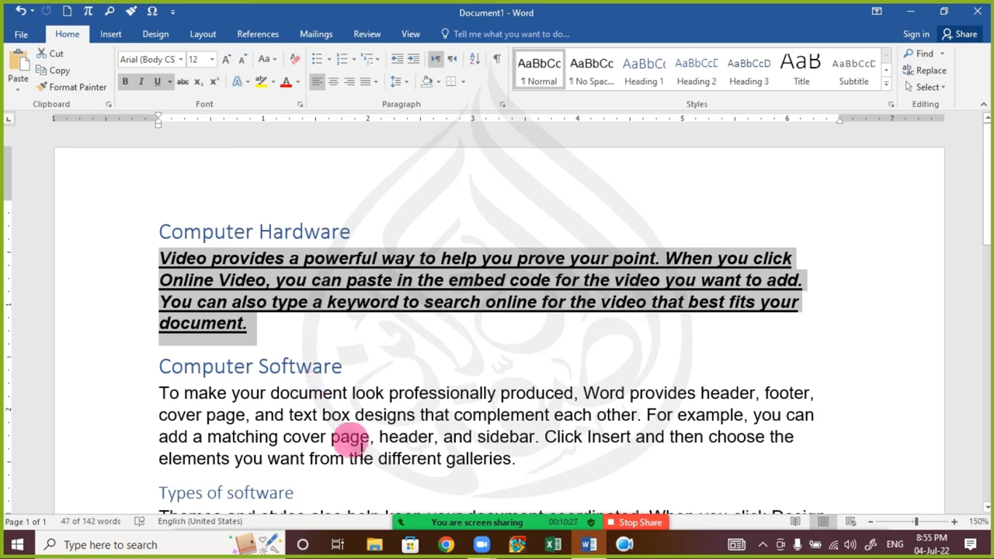
- Check the meeting chat for new messages, and move the chat window aside before hiding it
{"action": "mouse_move", "coordinate": [463, 514]}
{"action": "left_click", "coordinate": [492, 521]}
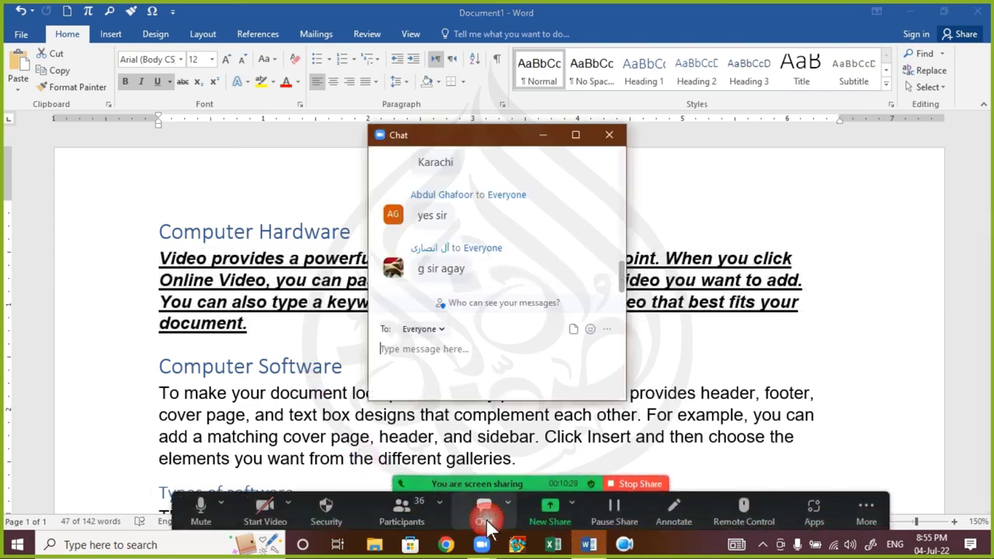
{"action": "left_click", "coordinate": [609, 135]}
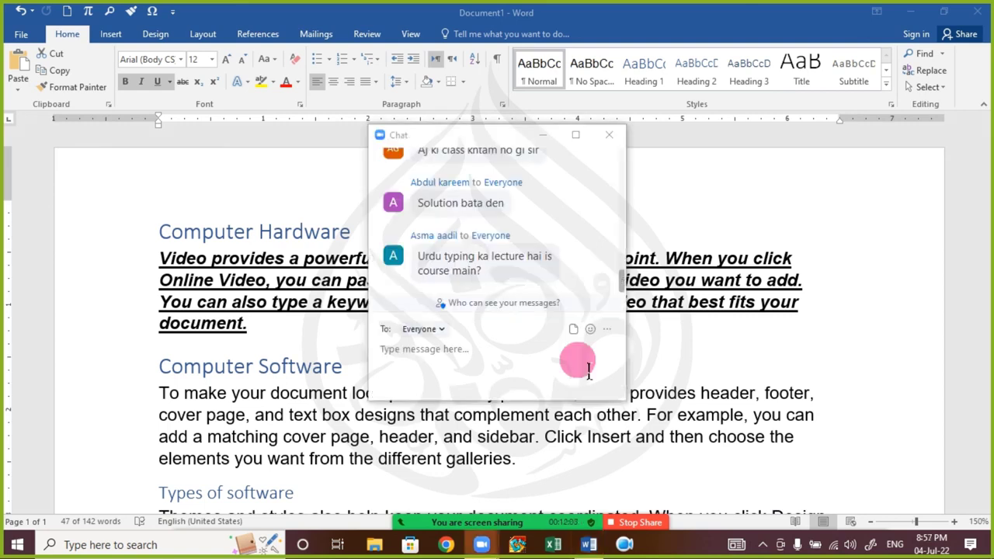
{"action": "left_click_drag", "start_coordinate": [501, 136], "coordinate": [241, 143]}
{"action": "left_click", "coordinate": [281, 140]}
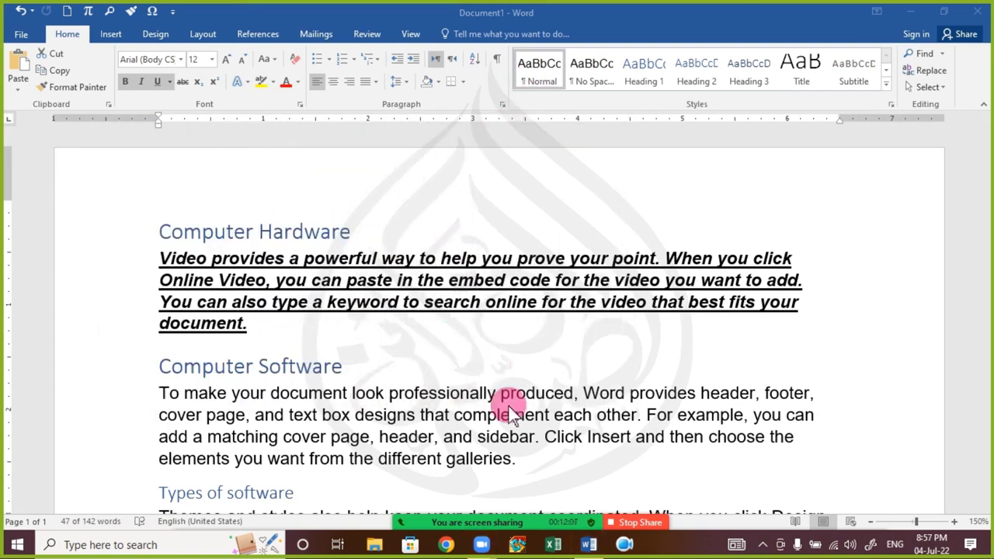
- Read the recent chat messages about the Zoom download, the end of class and Urdu typing, and close the chat
{"action": "left_click", "coordinate": [479, 514]}
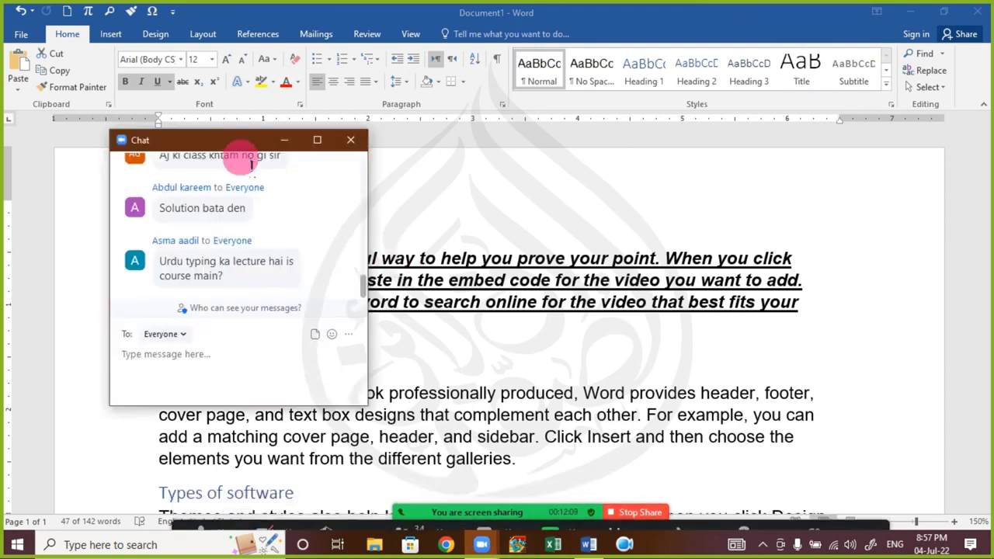
{"action": "scroll", "coordinate": [260, 233], "scroll_direction": "up", "scroll_amount": 2}
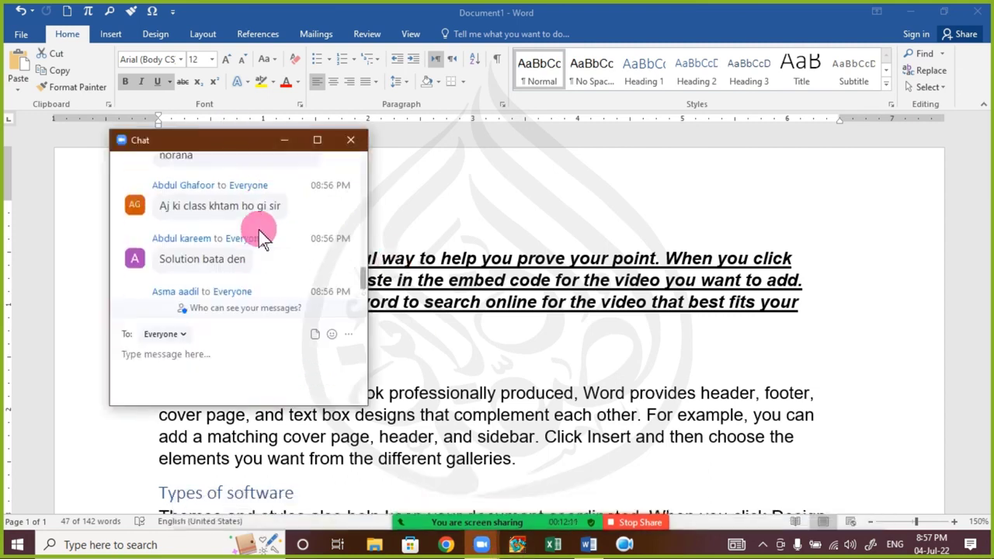
{"action": "scroll", "coordinate": [261, 233], "scroll_direction": "up", "scroll_amount": 1}
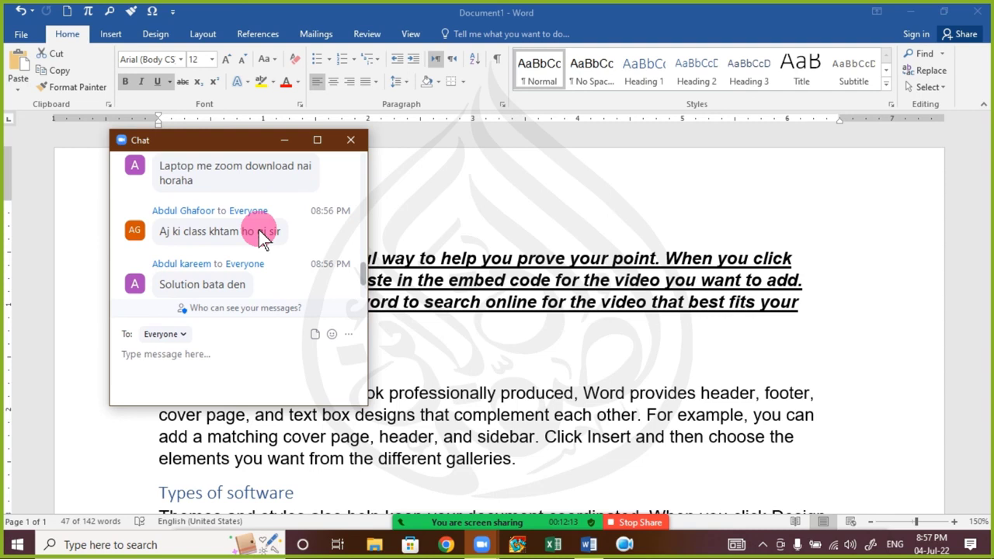
{"action": "scroll", "coordinate": [258, 233], "scroll_direction": "up", "scroll_amount": 1}
{"action": "scroll", "coordinate": [258, 229], "scroll_direction": "up", "scroll_amount": 1}
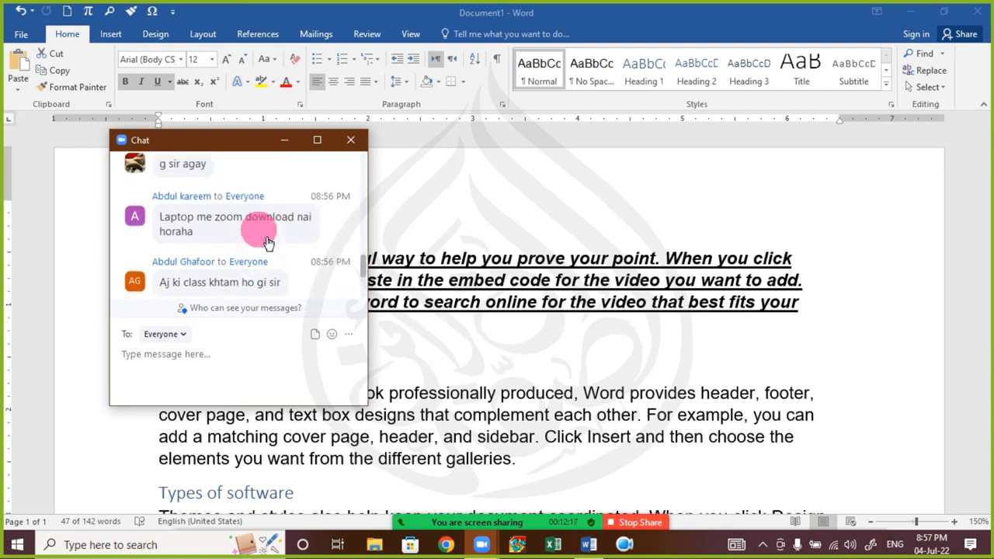
{"action": "scroll", "coordinate": [260, 231], "scroll_direction": "up", "scroll_amount": 1}
{"action": "scroll", "coordinate": [262, 232], "scroll_direction": "down", "scroll_amount": 2}
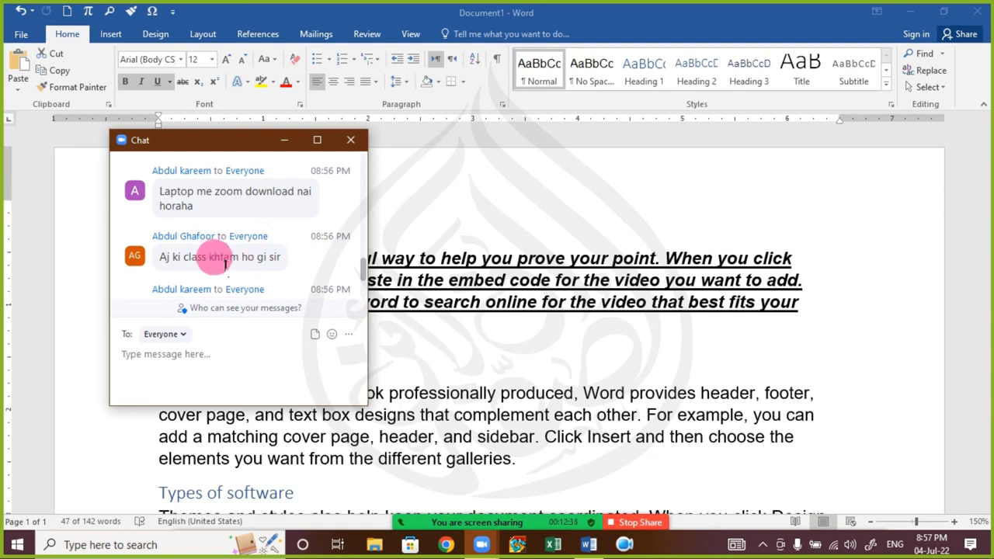
{"action": "scroll", "coordinate": [207, 260], "scroll_direction": "down", "scroll_amount": 2}
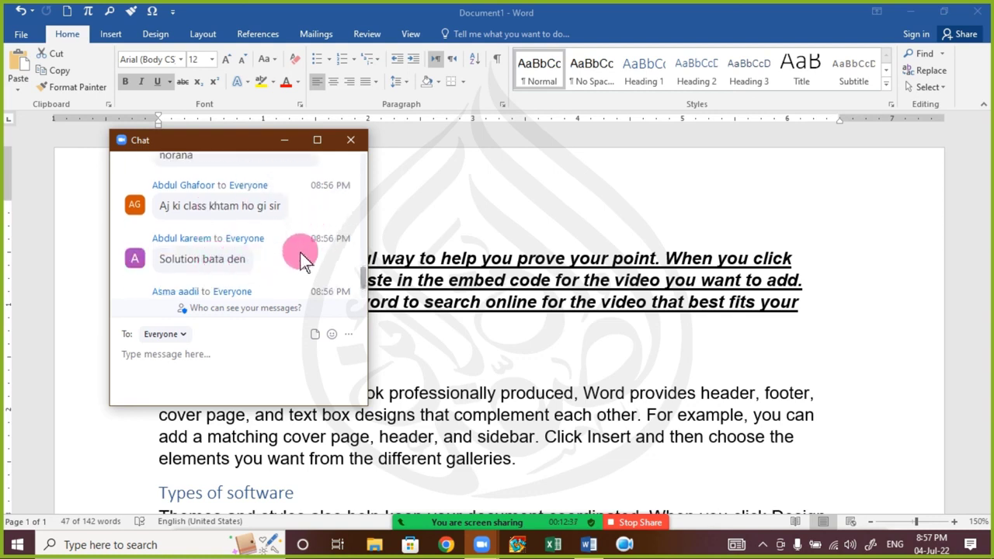
{"action": "scroll", "coordinate": [300, 252], "scroll_direction": "down", "scroll_amount": 2}
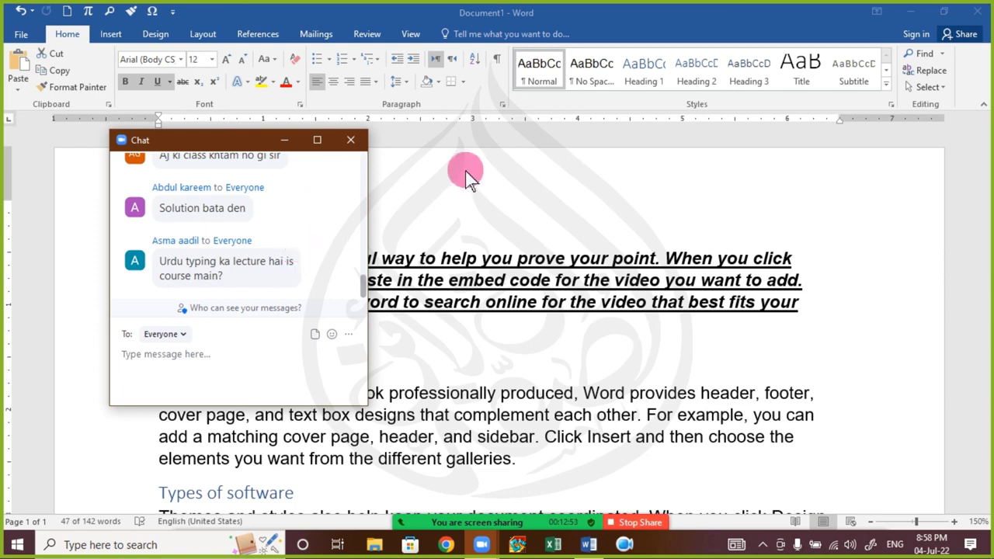
{"action": "left_click", "coordinate": [347, 145]}
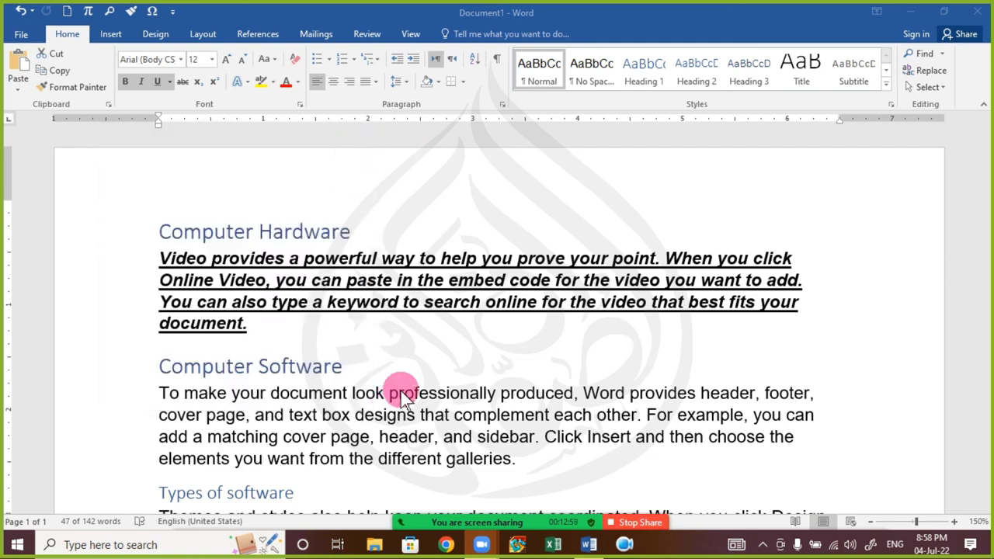
- Read the new chat question about keeping the ALT key tips displayed while formatting, and reposition the chat window
{"action": "mouse_move", "coordinate": [470, 513]}
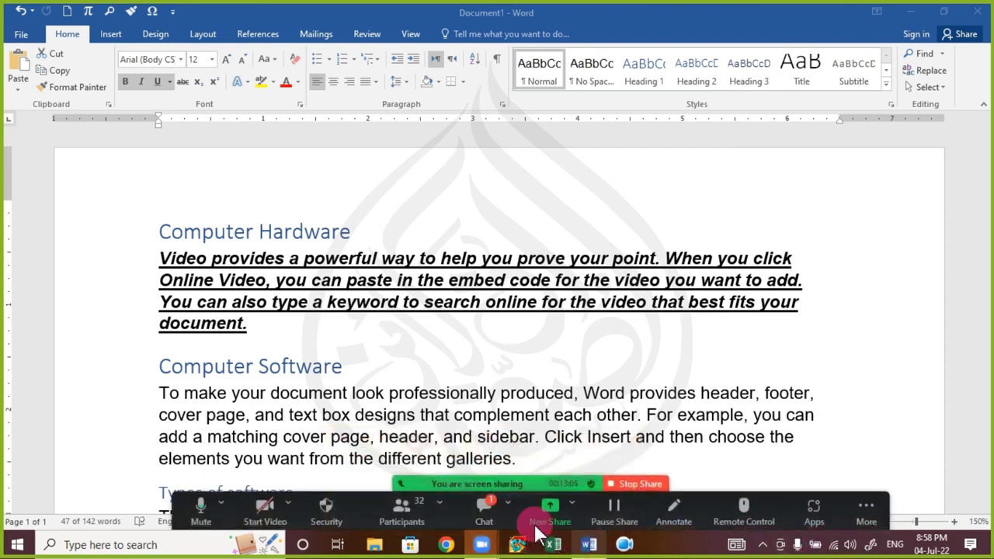
{"action": "left_click", "coordinate": [489, 519]}
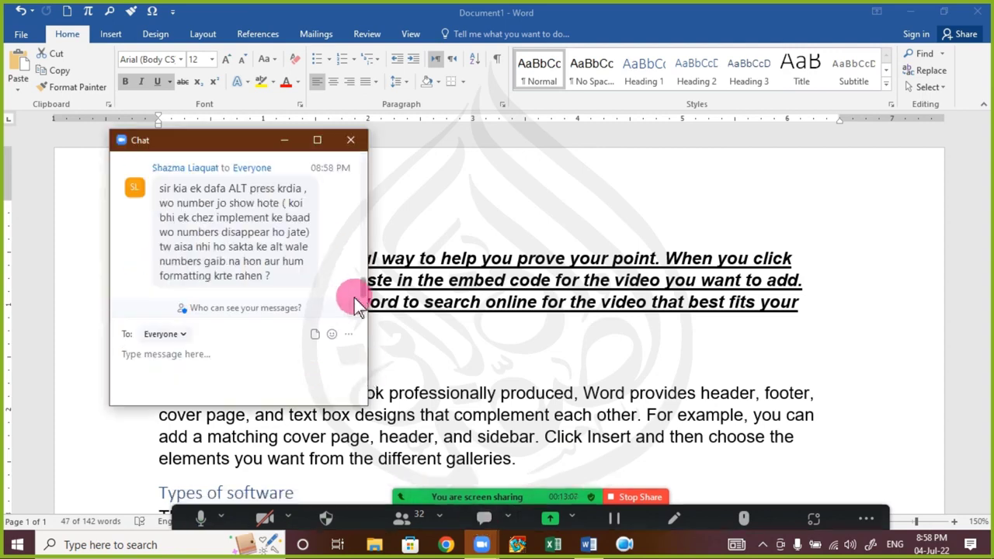
{"action": "left_click_drag", "start_coordinate": [186, 144], "coordinate": [421, 116]}
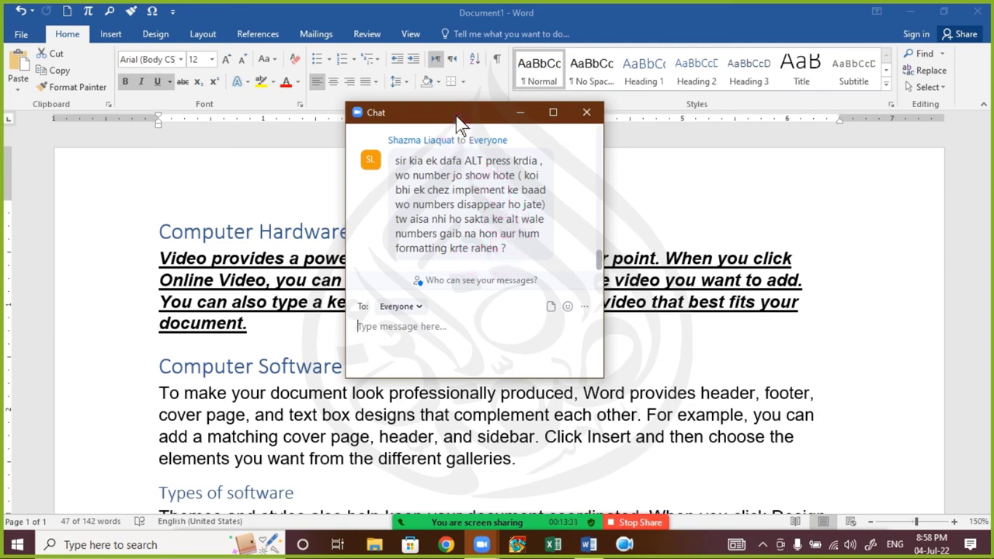
- Read the chat messages following the ALT key tips question while repositioning the chat window, and close the chat
{"action": "left_click_drag", "start_coordinate": [456, 116], "coordinate": [516, 203]}
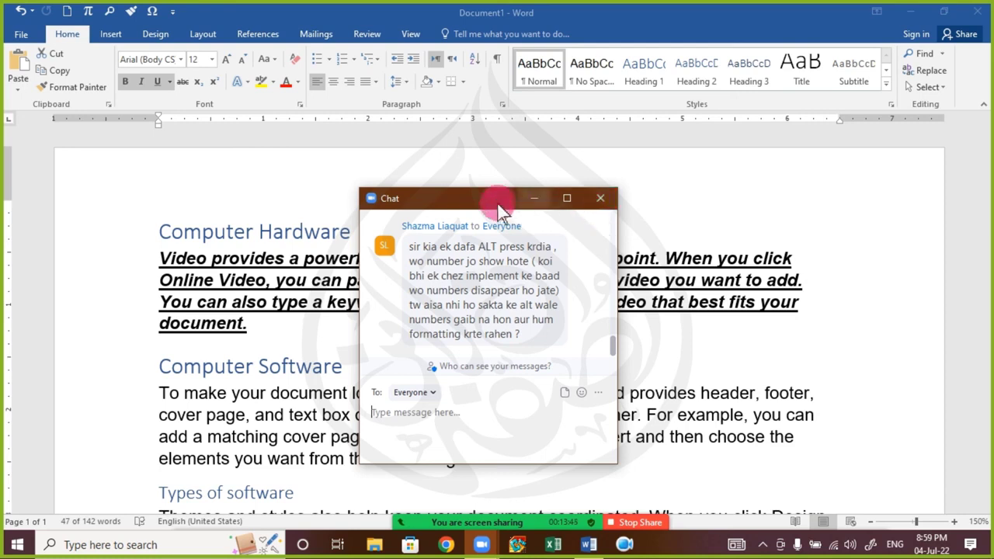
{"action": "left_click_drag", "start_coordinate": [499, 199], "coordinate": [472, 173]}
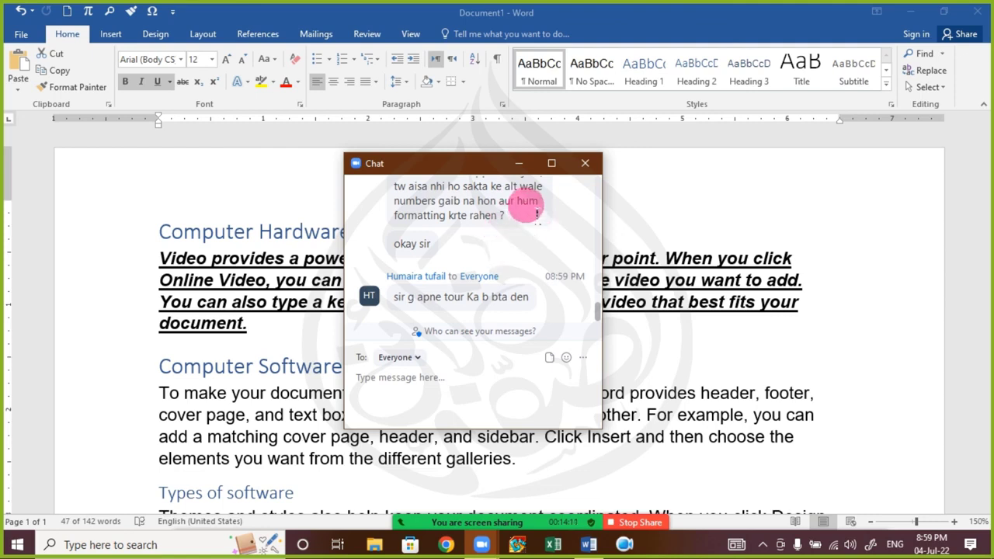
{"action": "left_click", "coordinate": [586, 170]}
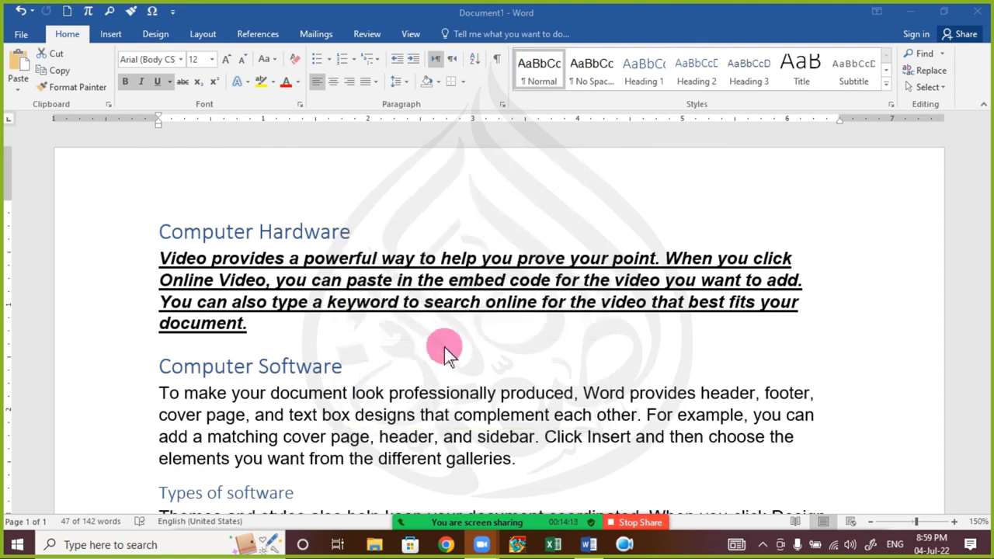
- Select the whole bold, underlined paragraph under Computer Hardware, and clear the selection
{"action": "left_click", "coordinate": [389, 356]}
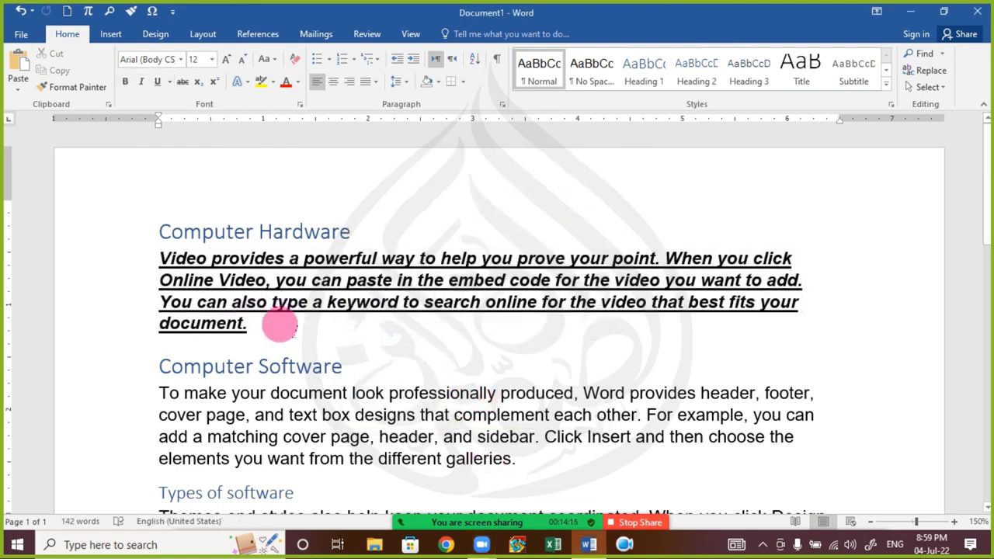
{"action": "left_click_drag", "start_coordinate": [252, 326], "coordinate": [77, 267]}
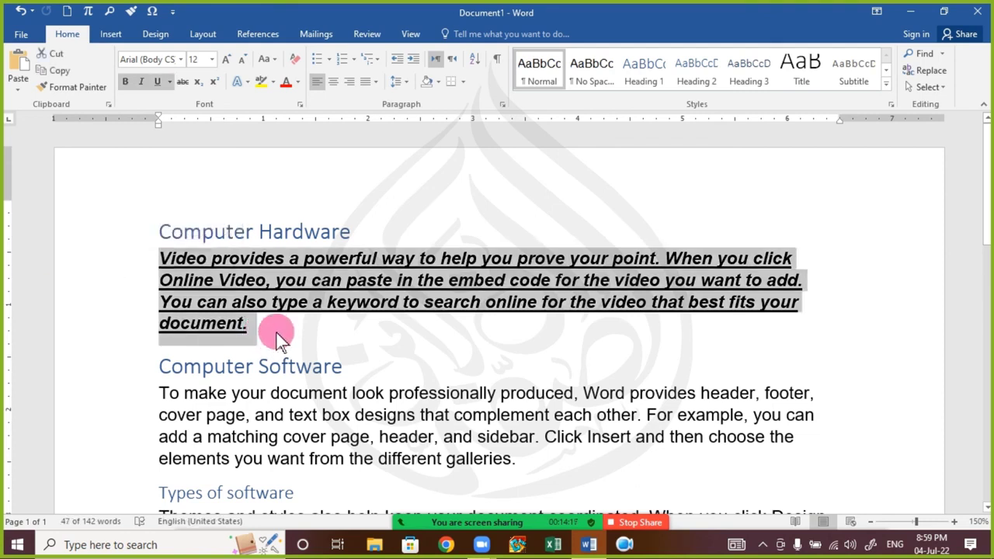
{"action": "left_click_drag", "start_coordinate": [278, 326], "coordinate": [92, 252]}
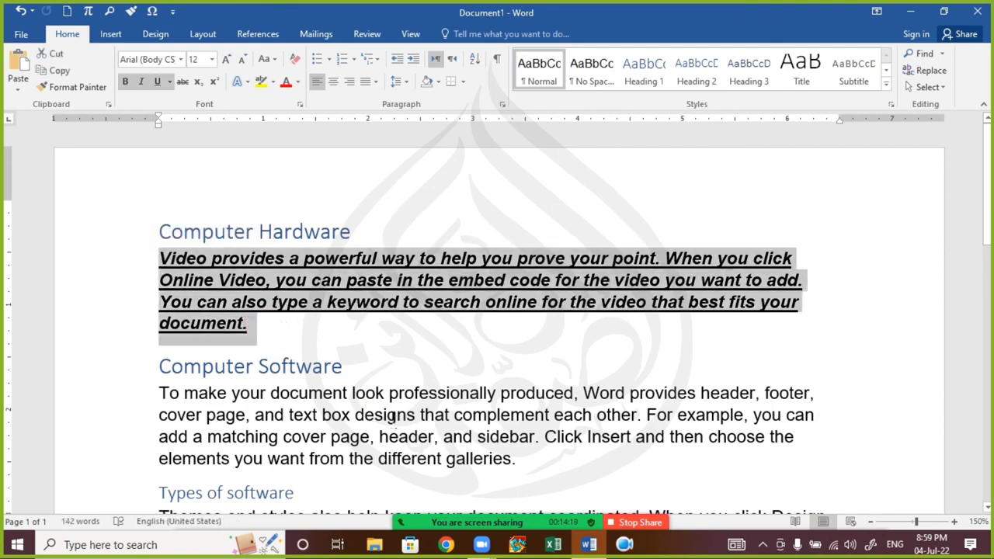
{"action": "left_click", "coordinate": [509, 458]}
- Reopen the meeting chat to check the latest message, and move its window aside
{"action": "left_click", "coordinate": [481, 511]}
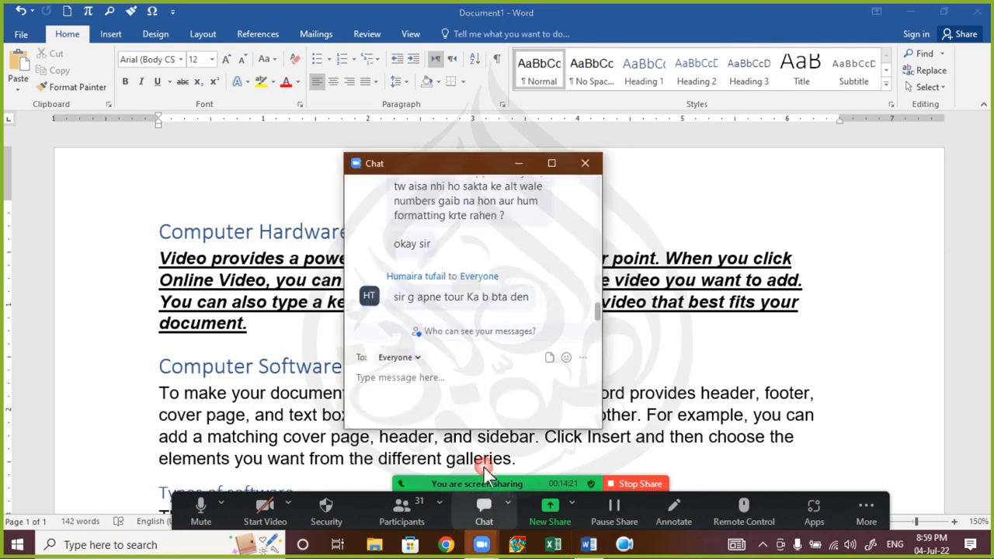
{"action": "left_click_drag", "start_coordinate": [448, 173], "coordinate": [508, 142]}
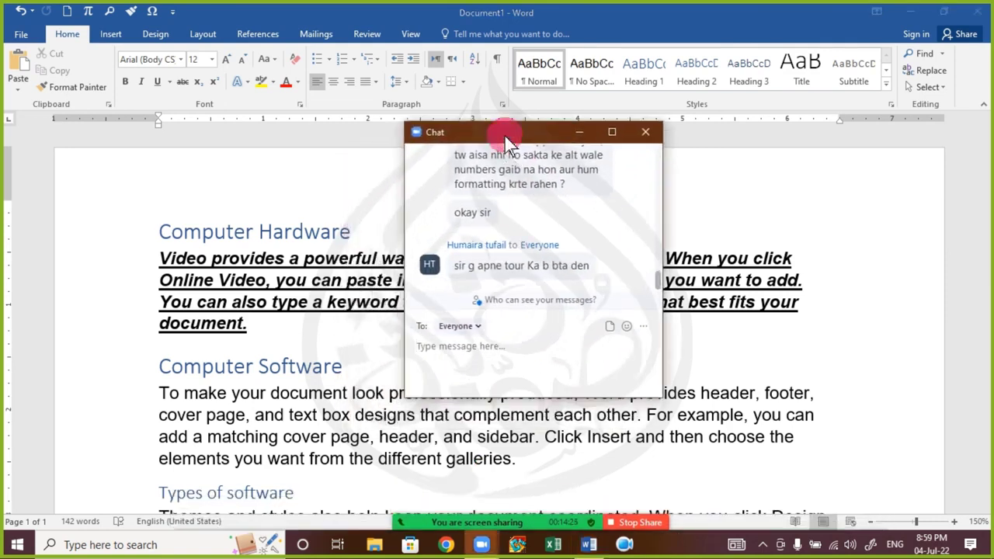